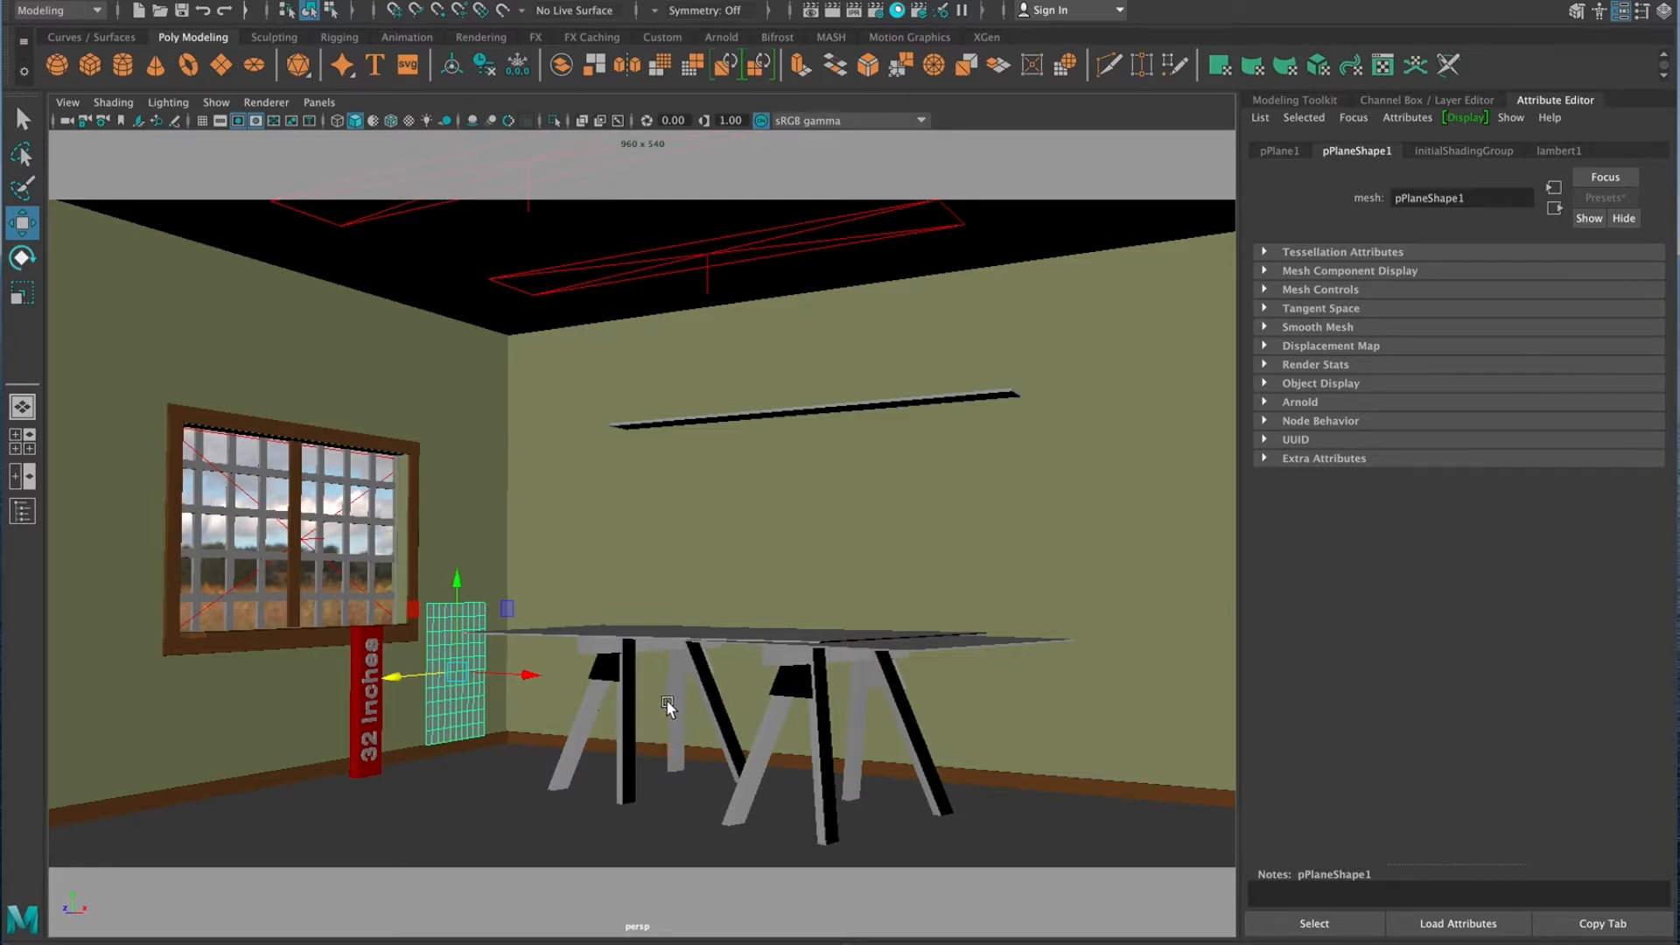
Make the Room layer's geometry selectable and select the floor face of the room cube
mouse_move(730, 626)
alt+mouse_down()
mouse_move(736, 562)
mouse_move(725, 592)
mouse_move(758, 619)
mouse_move(747, 605)
alt+mouse_up()
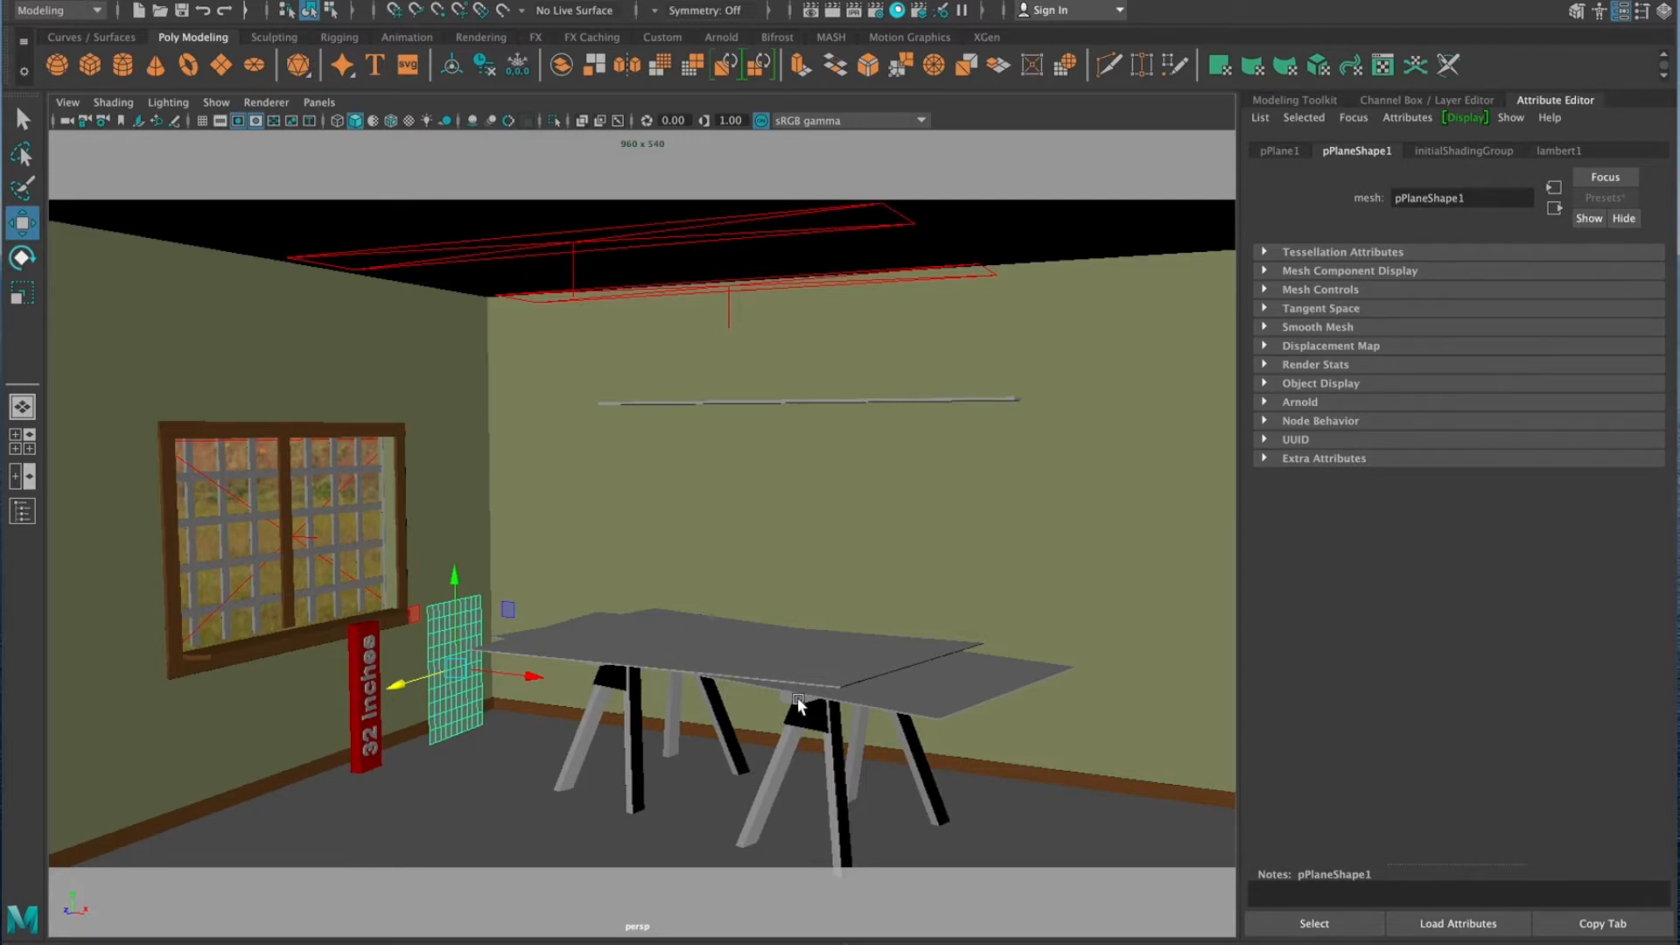
click(502, 763)
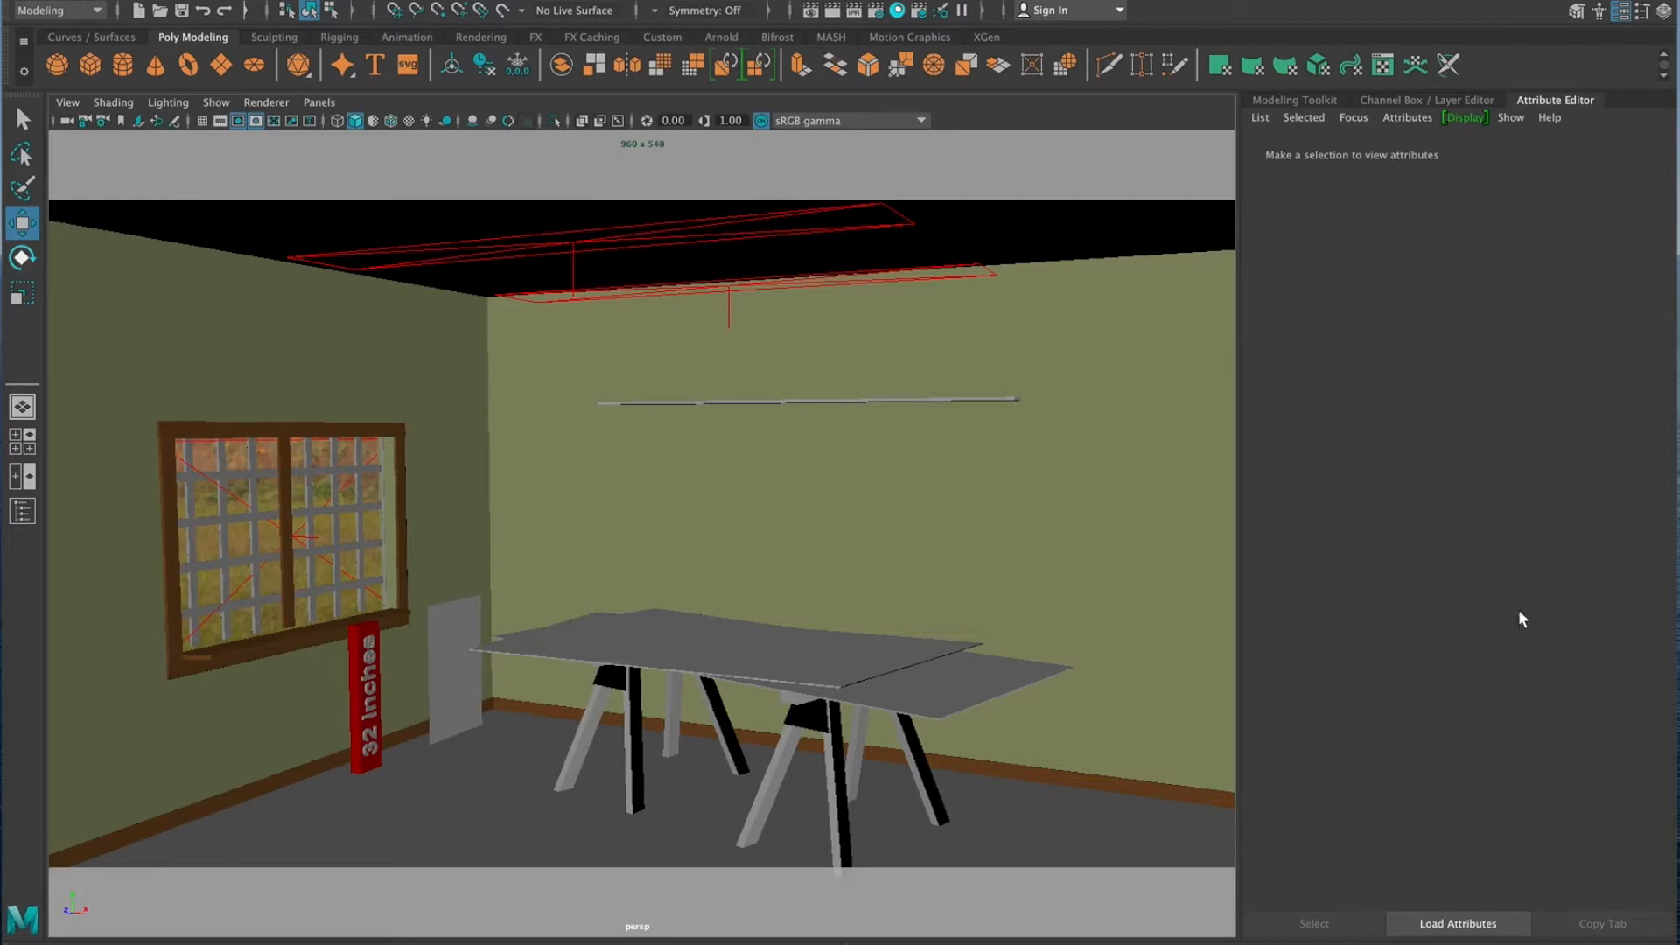
click(1663, 10)
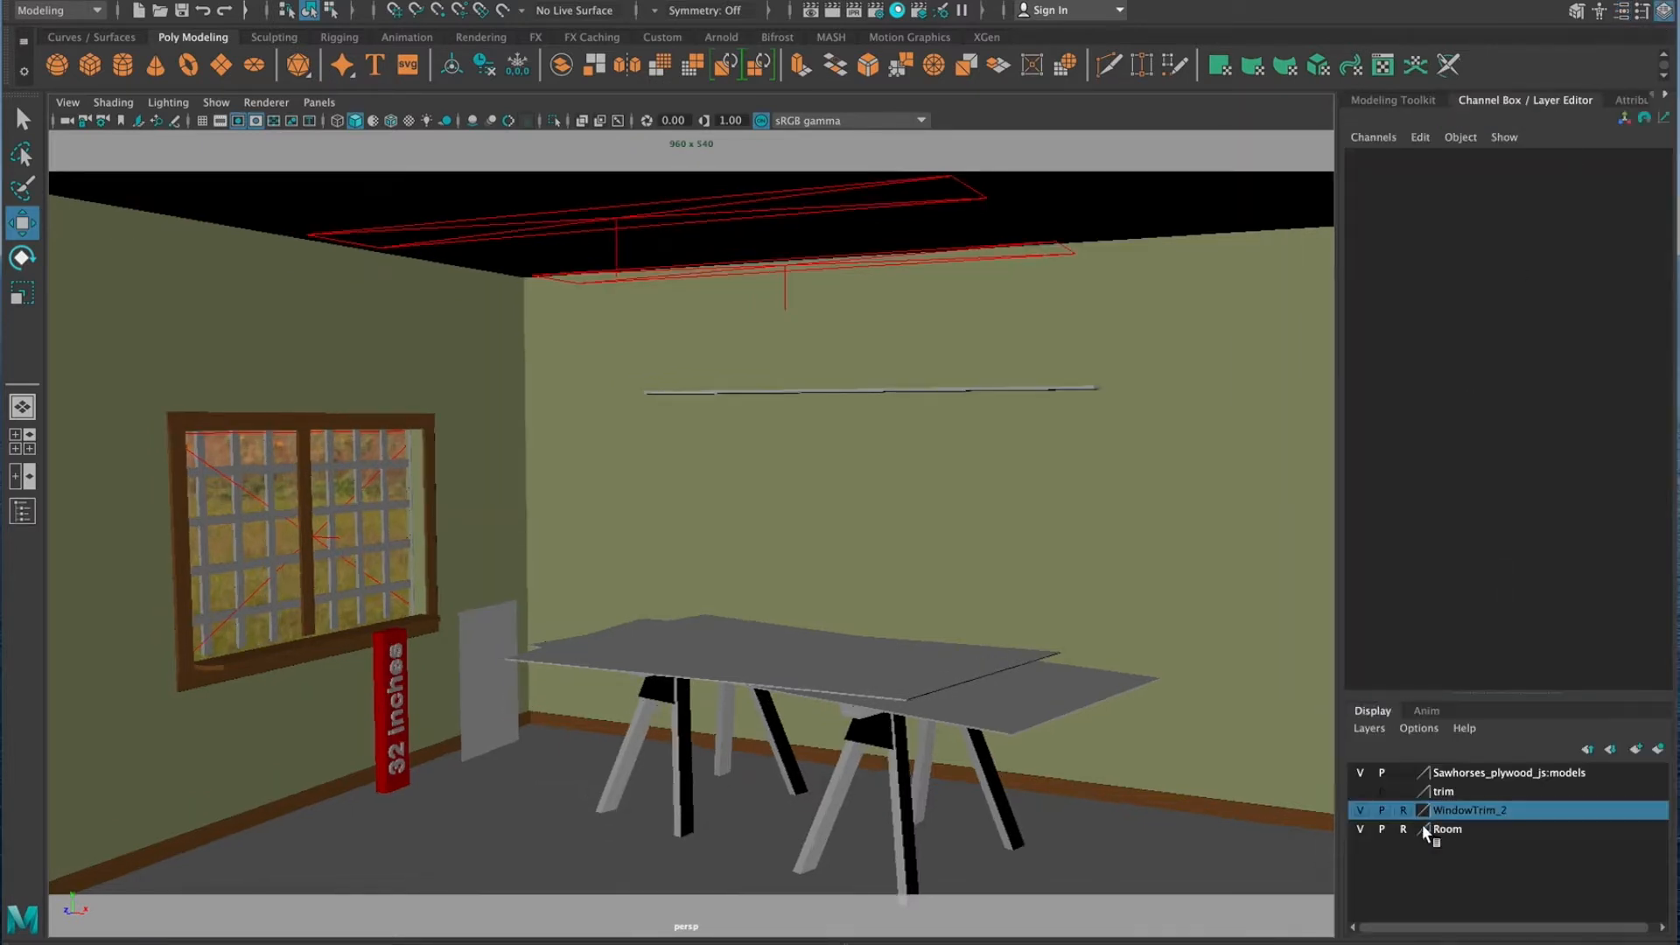
click(1050, 838)
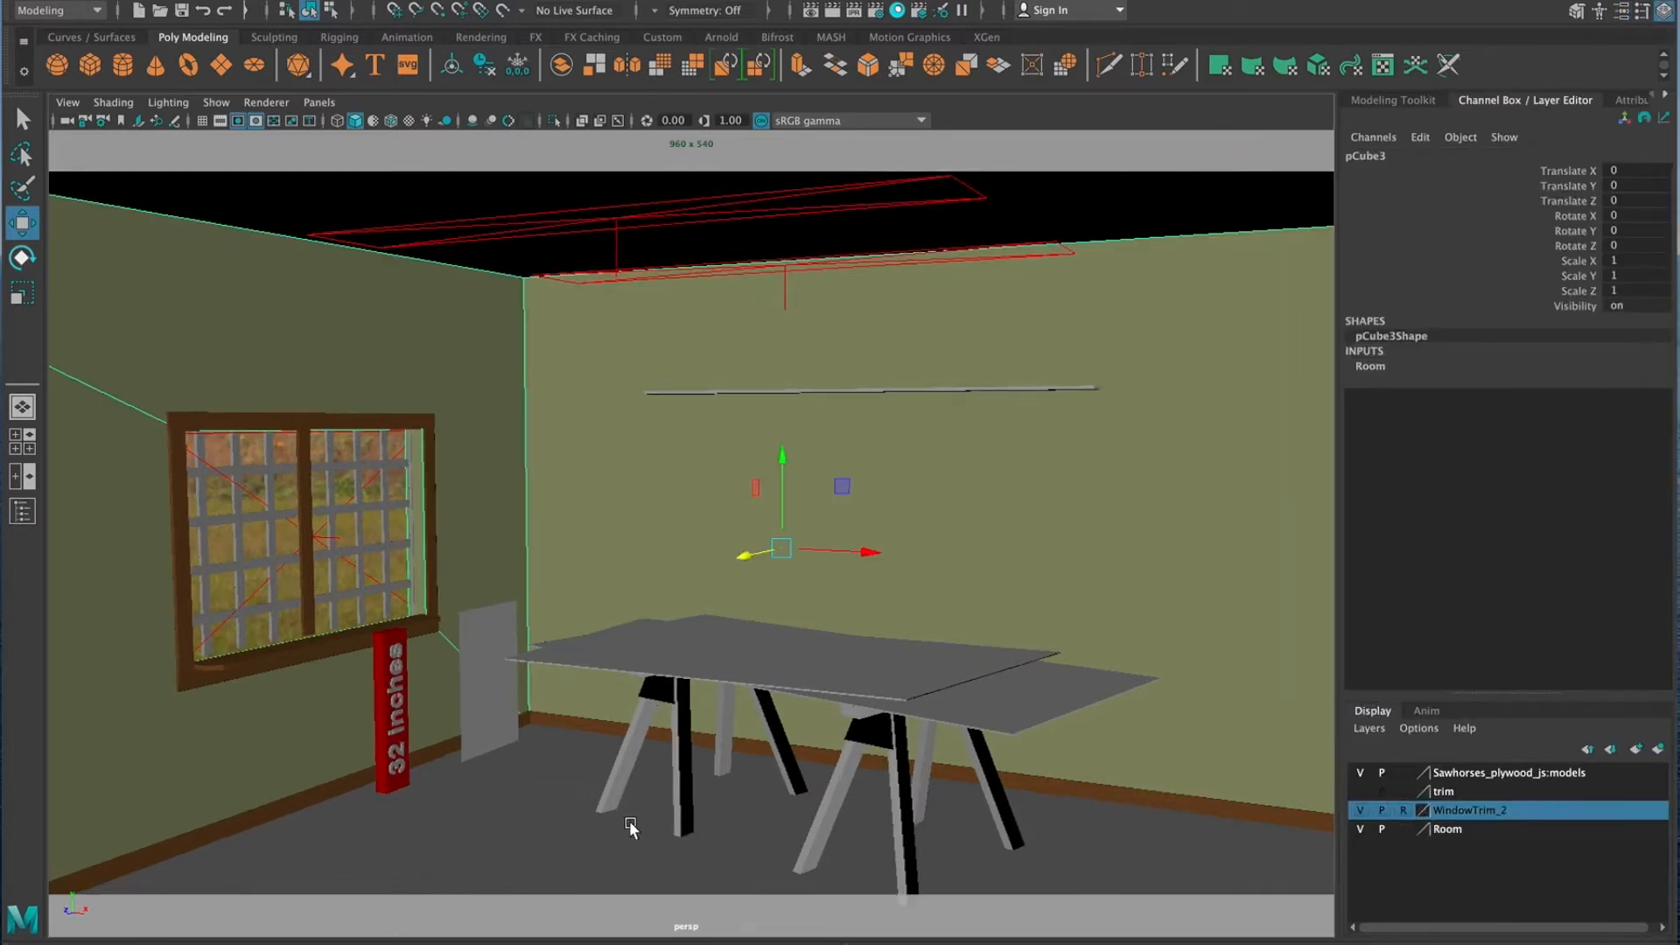
right_click(544, 793)
right_drag(549, 796, 552, 491)
click(539, 821)
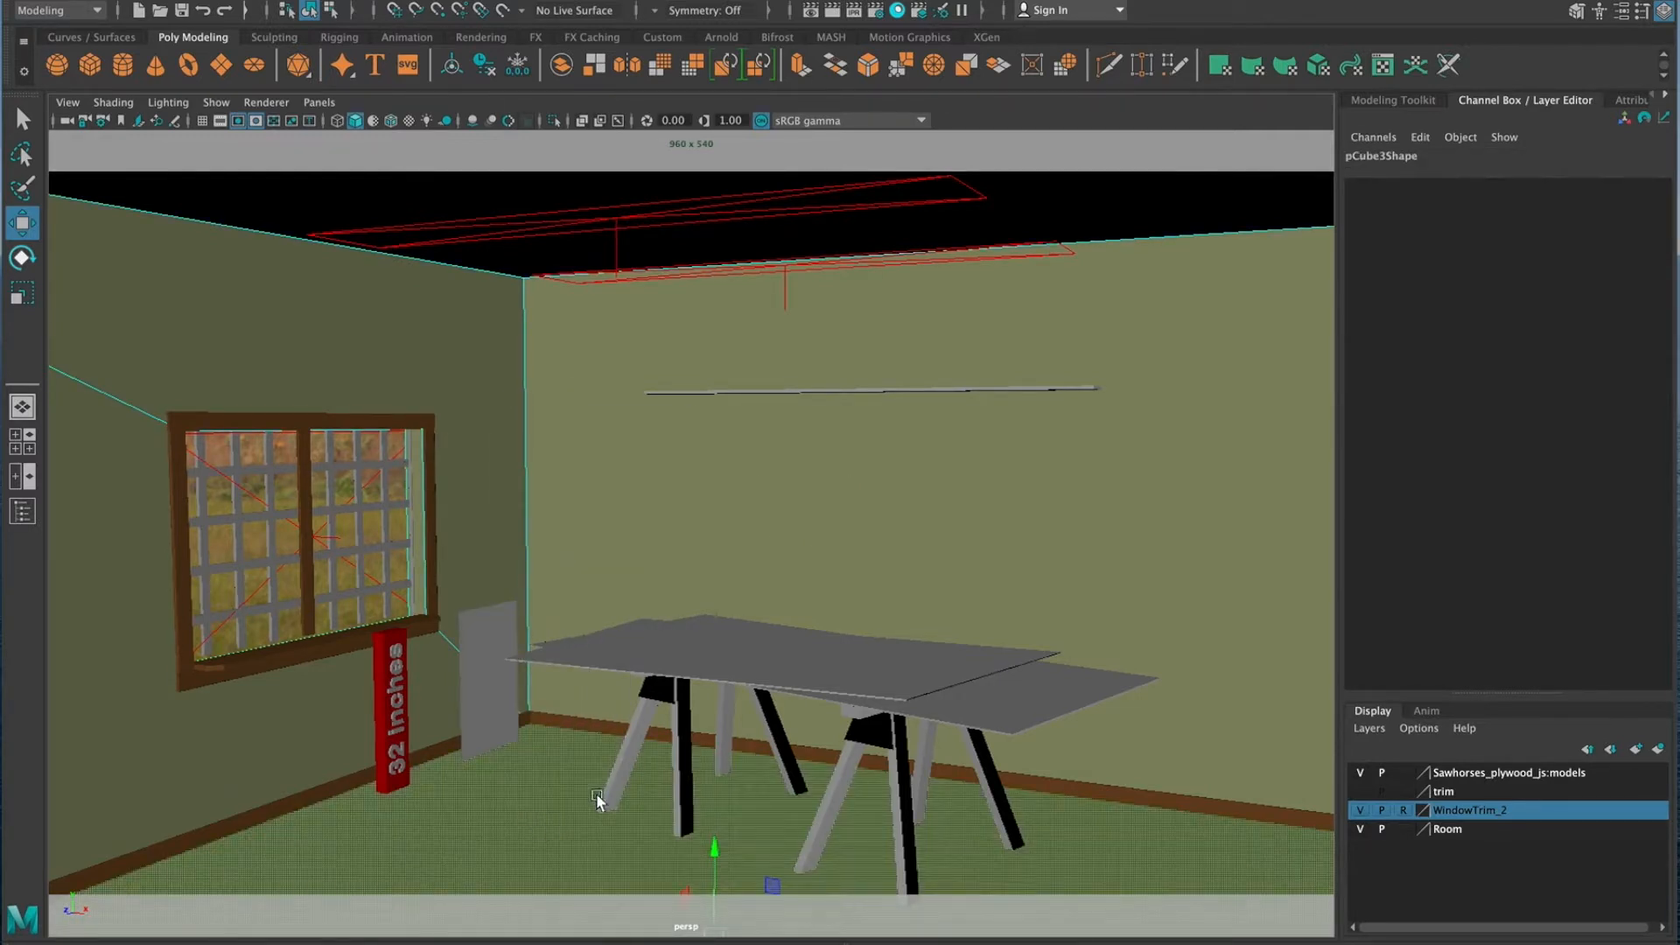
Assign a new aiStandardSurface material to the selected floor face and rename the material floor
right_click(546, 754)
right_drag(546, 754, 679, 938)
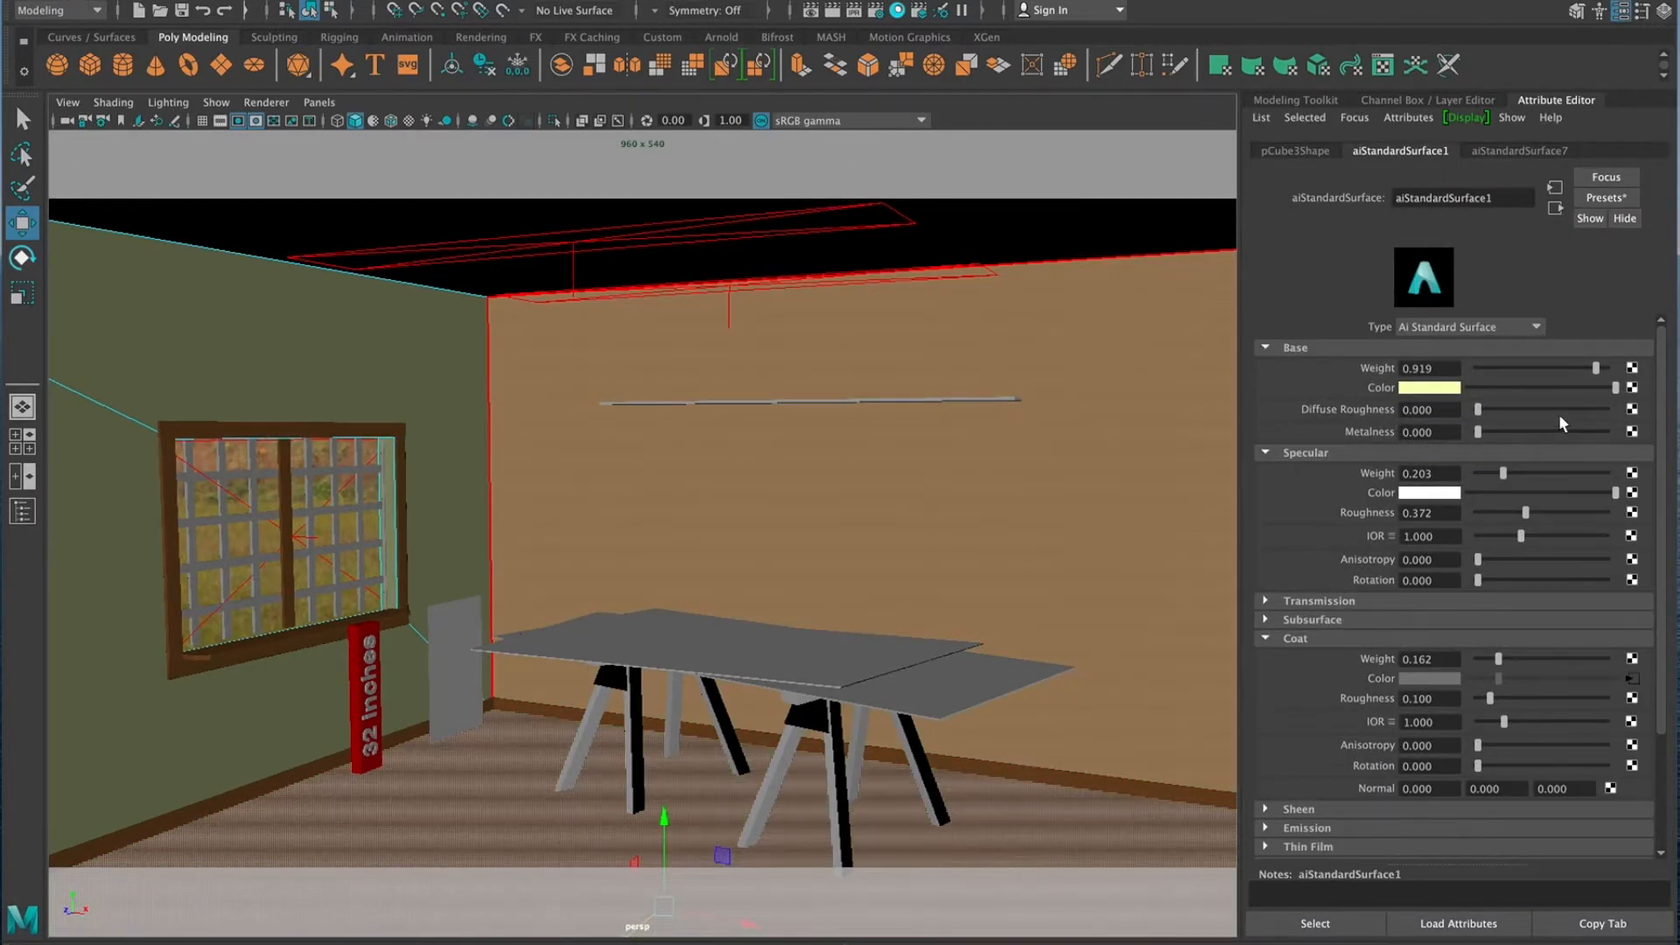
click(1527, 150)
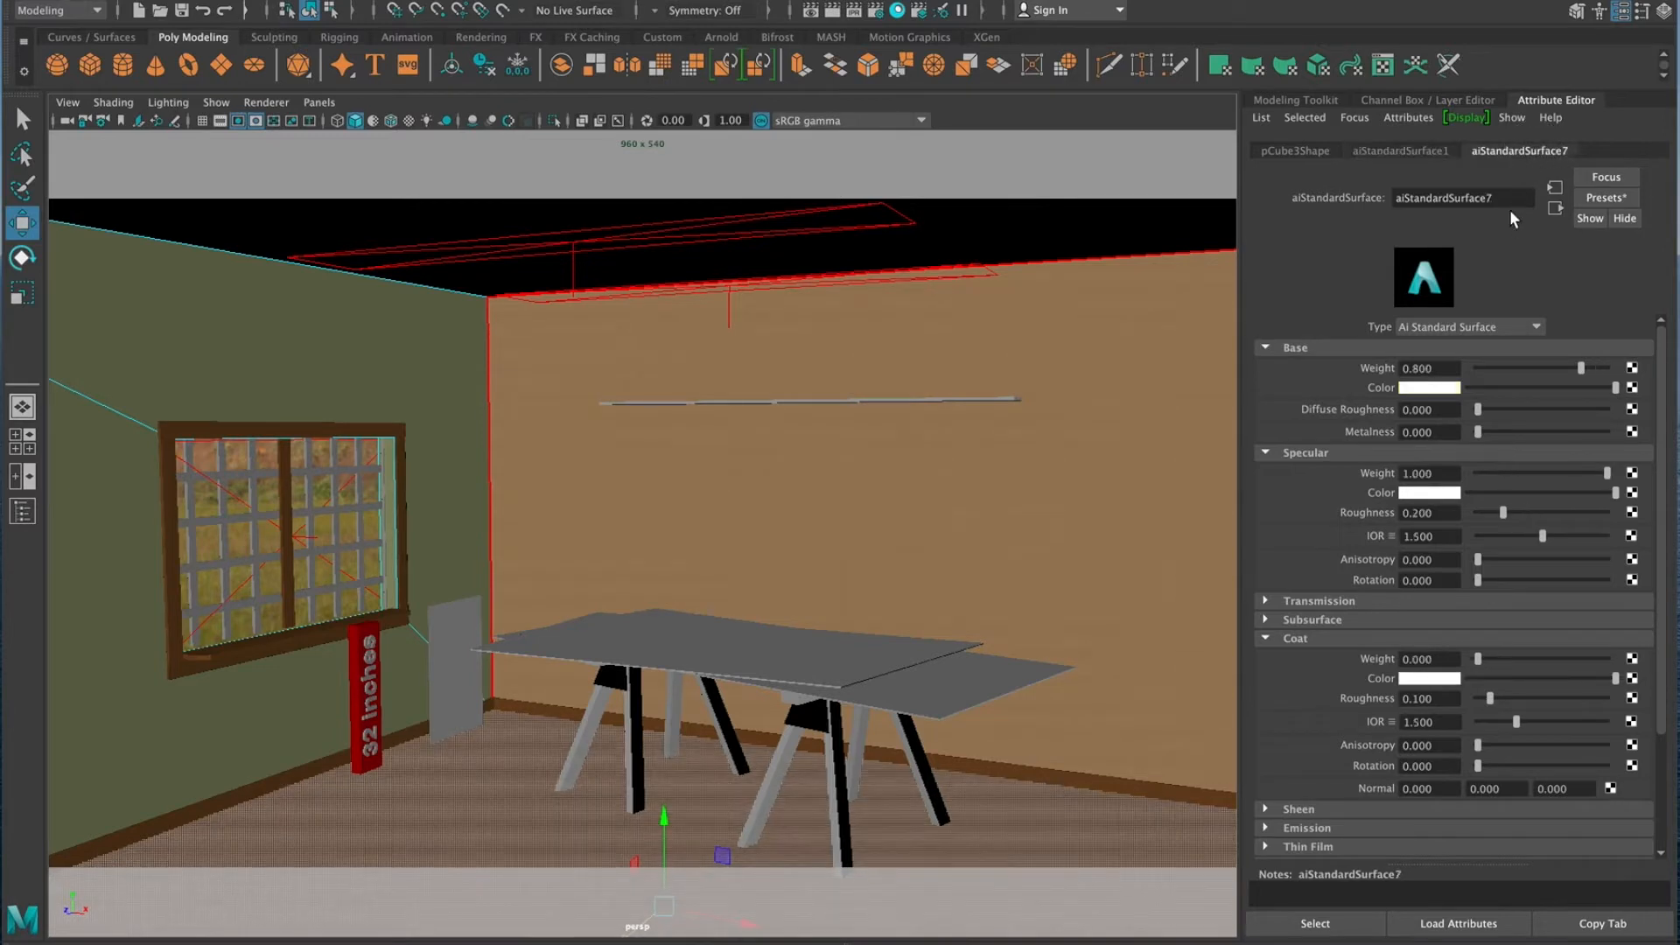
click(1510, 197)
drag(1510, 197, 1277, 195)
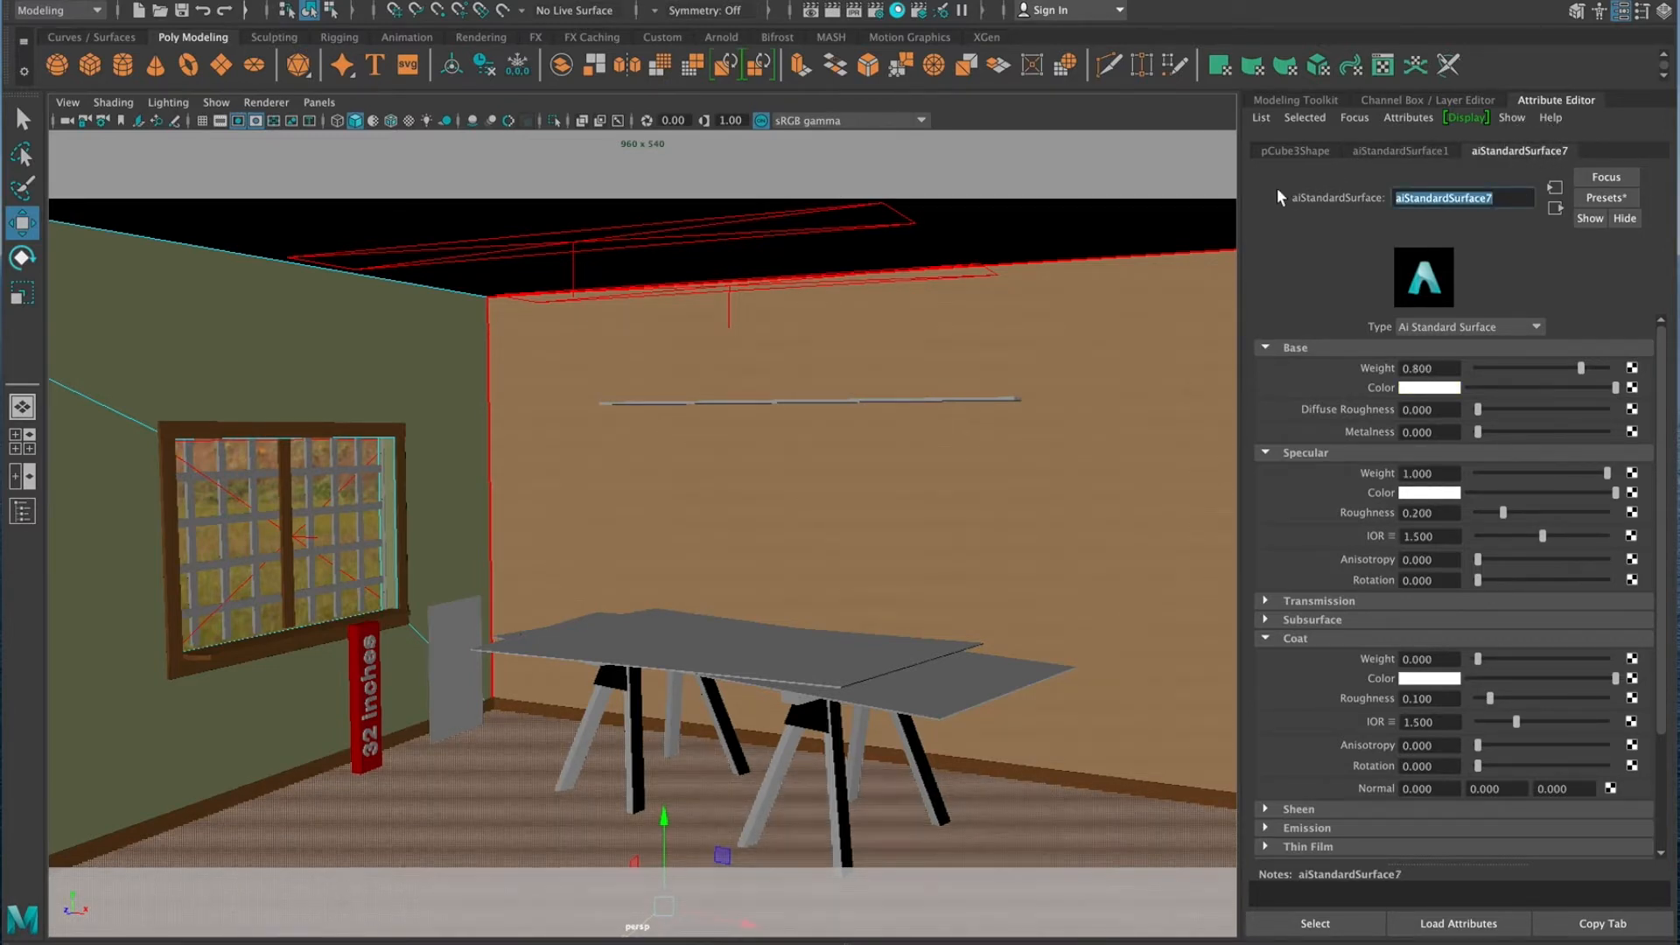
text(floor)
key(Return)
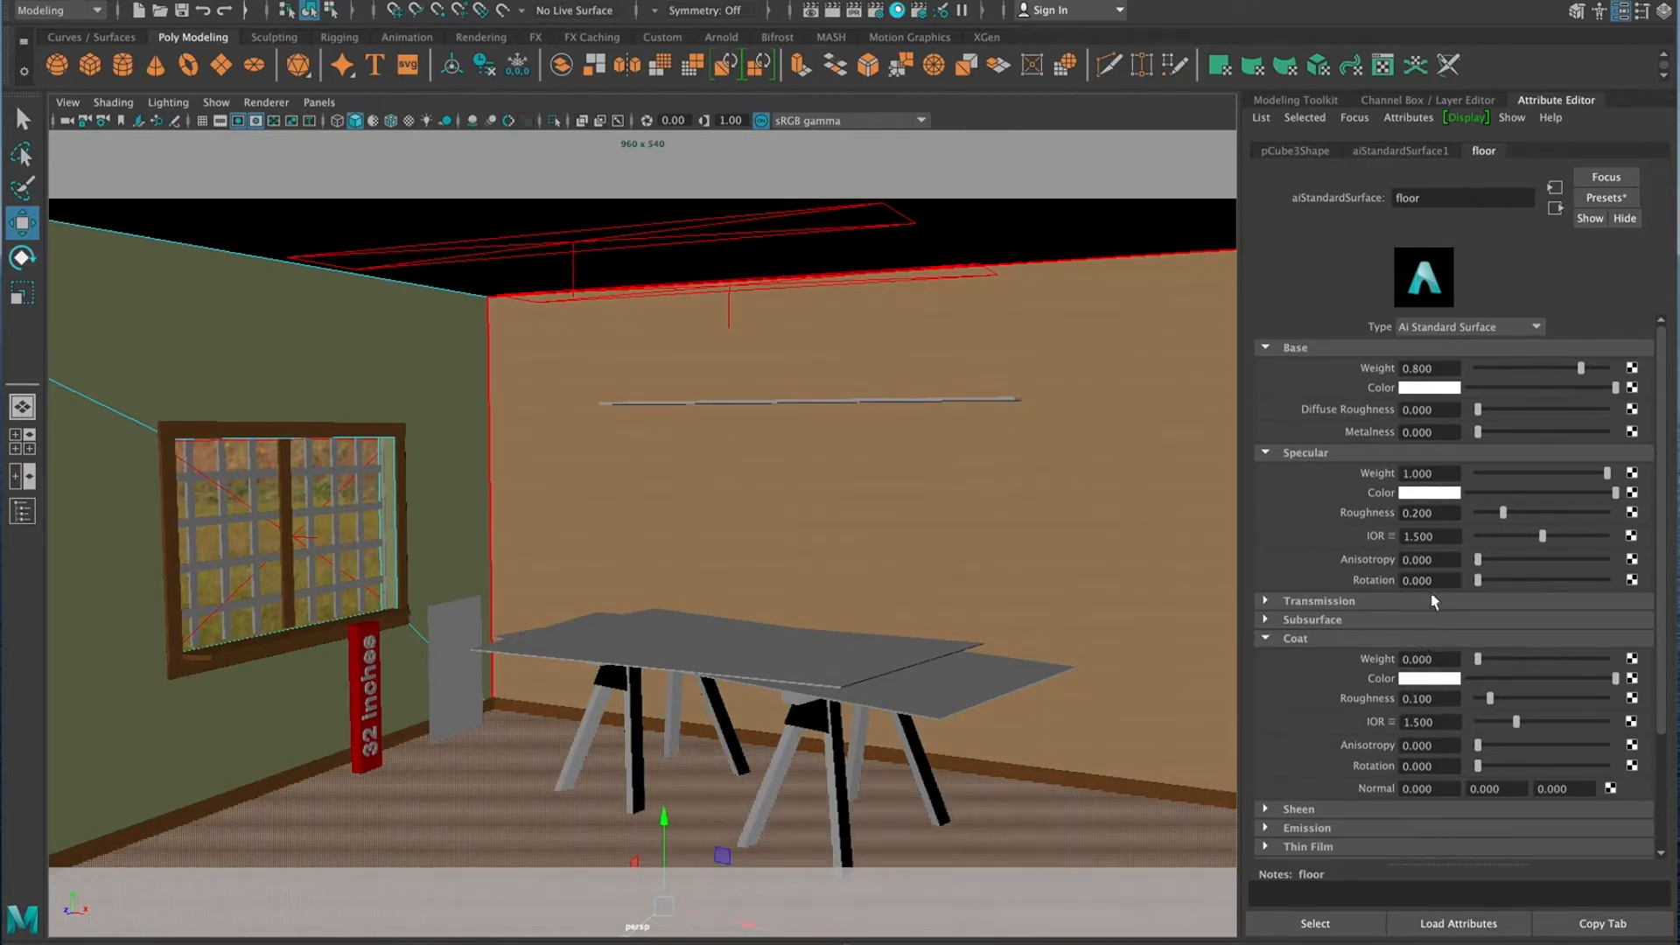
Map the floor material's base color to a File texture using Seamless grey floor concrete stone pavement texture.jpg from the FloorTextures folder
click(1631, 388)
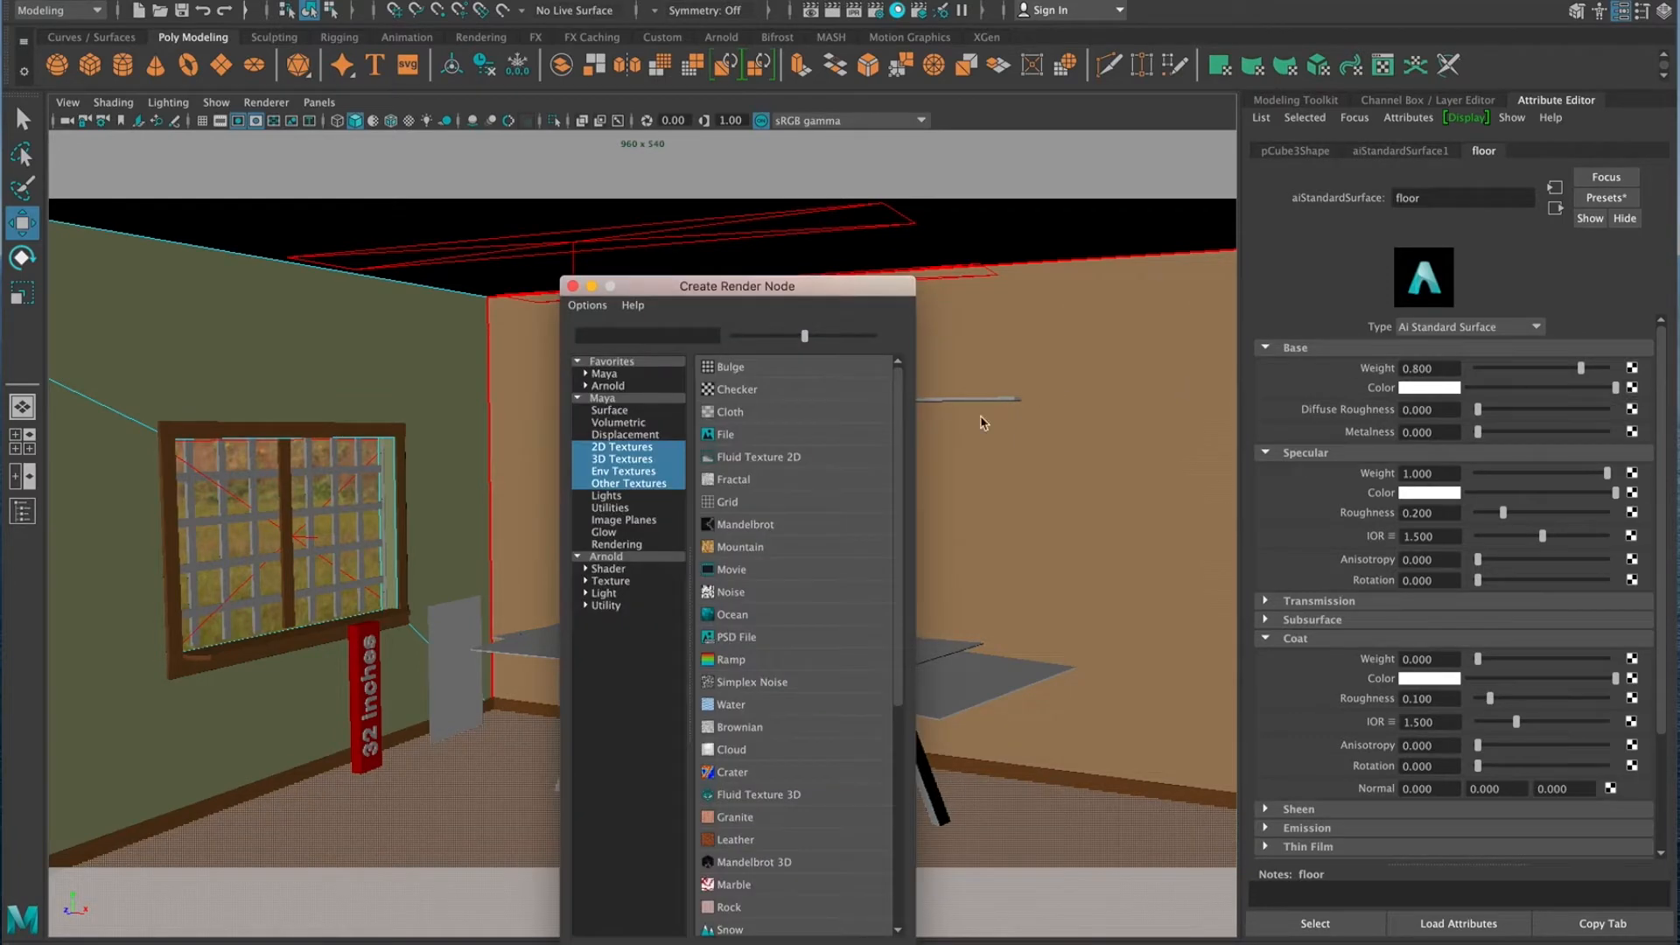
click(763, 431)
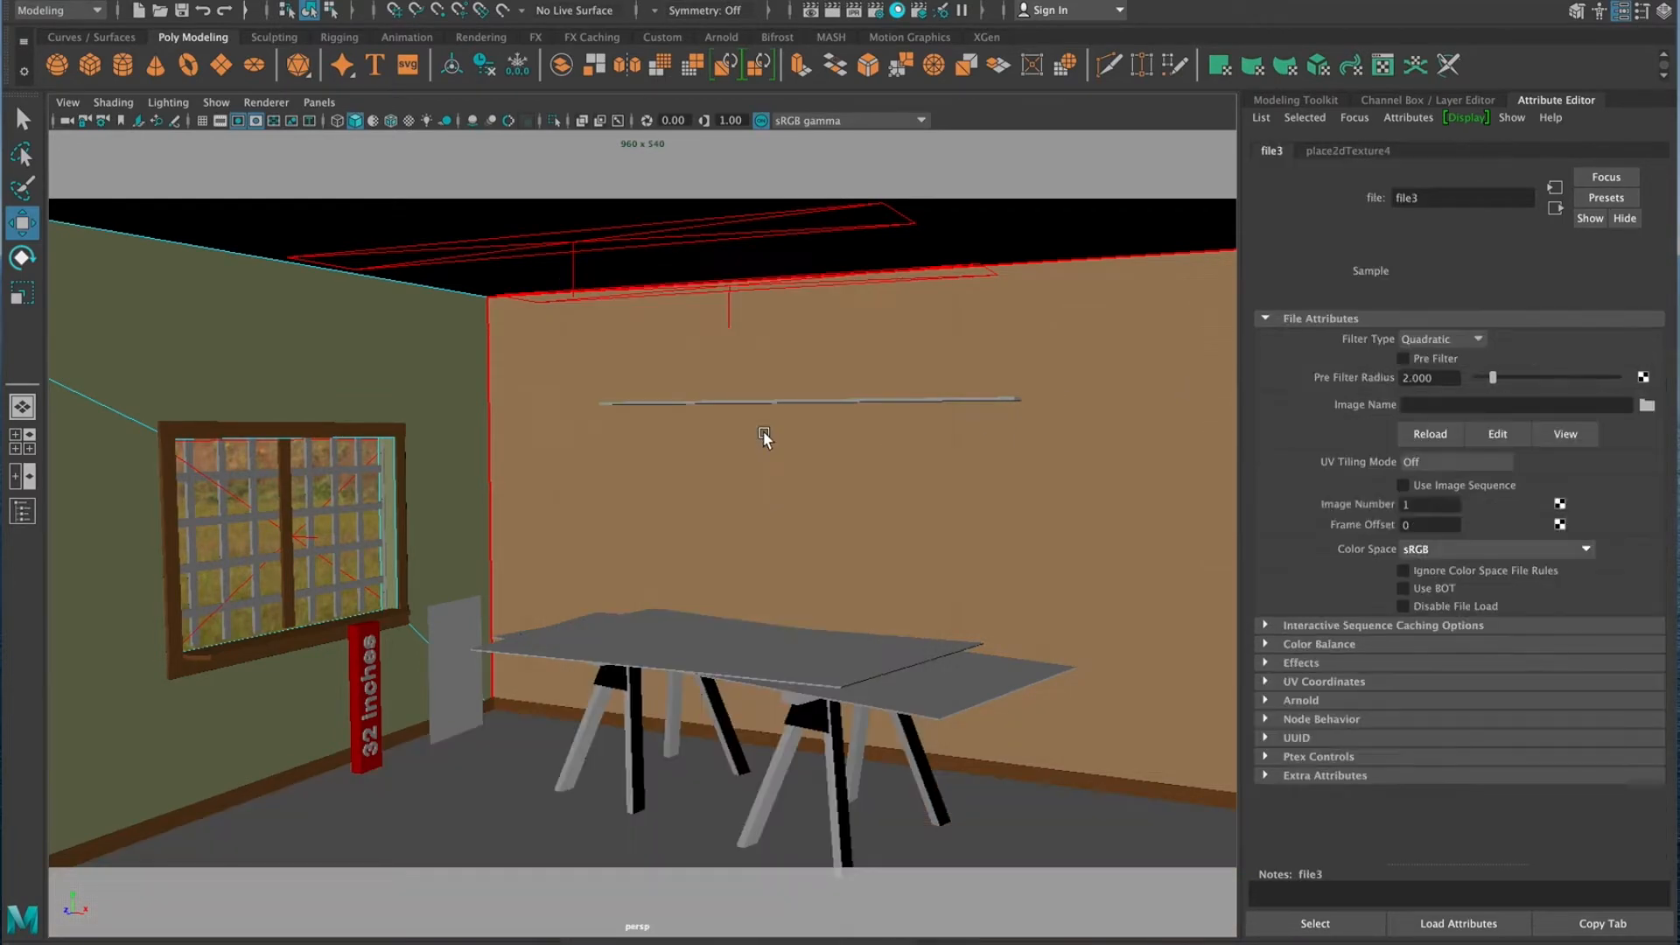
click(1646, 406)
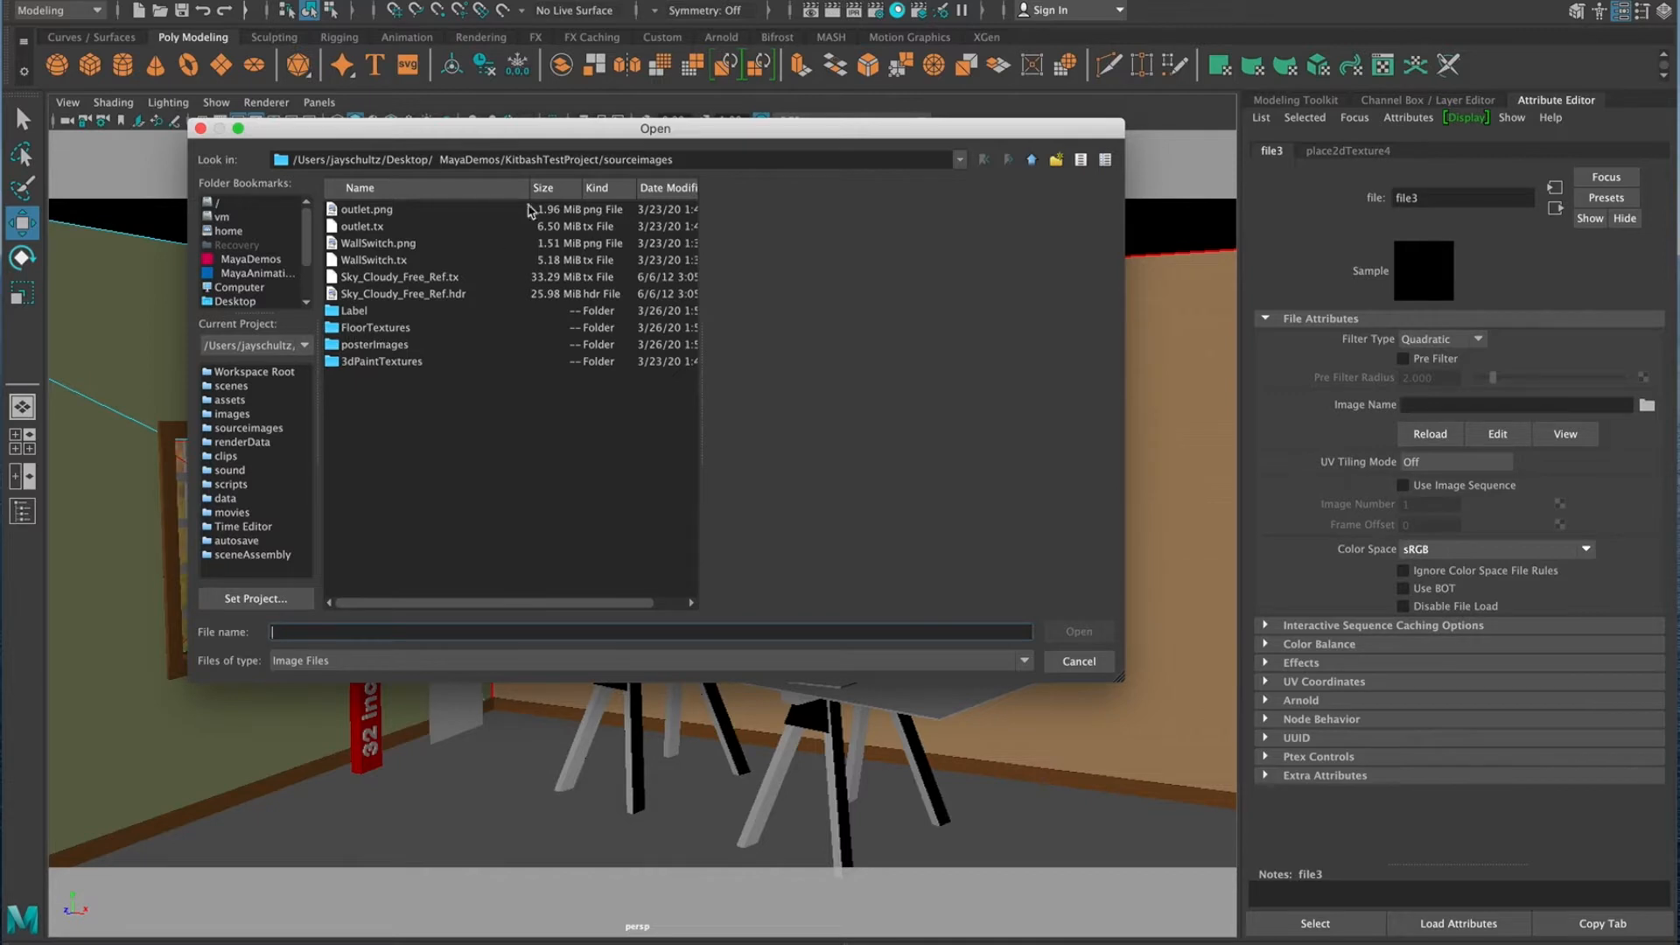
double_click(386, 329)
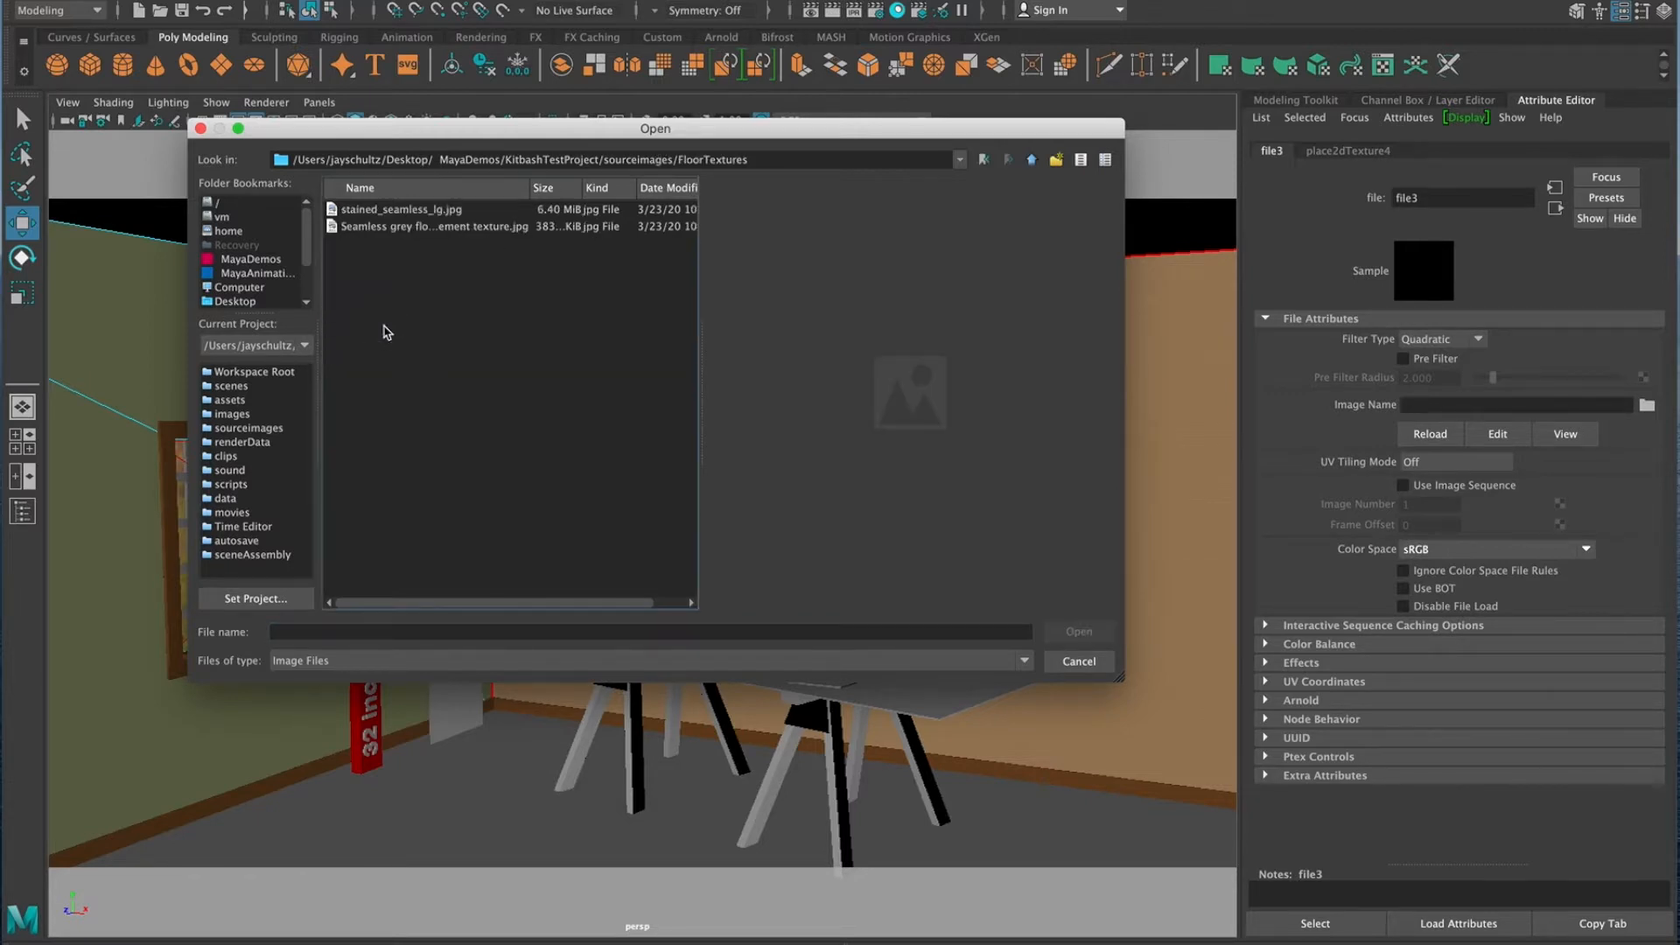
click(403, 210)
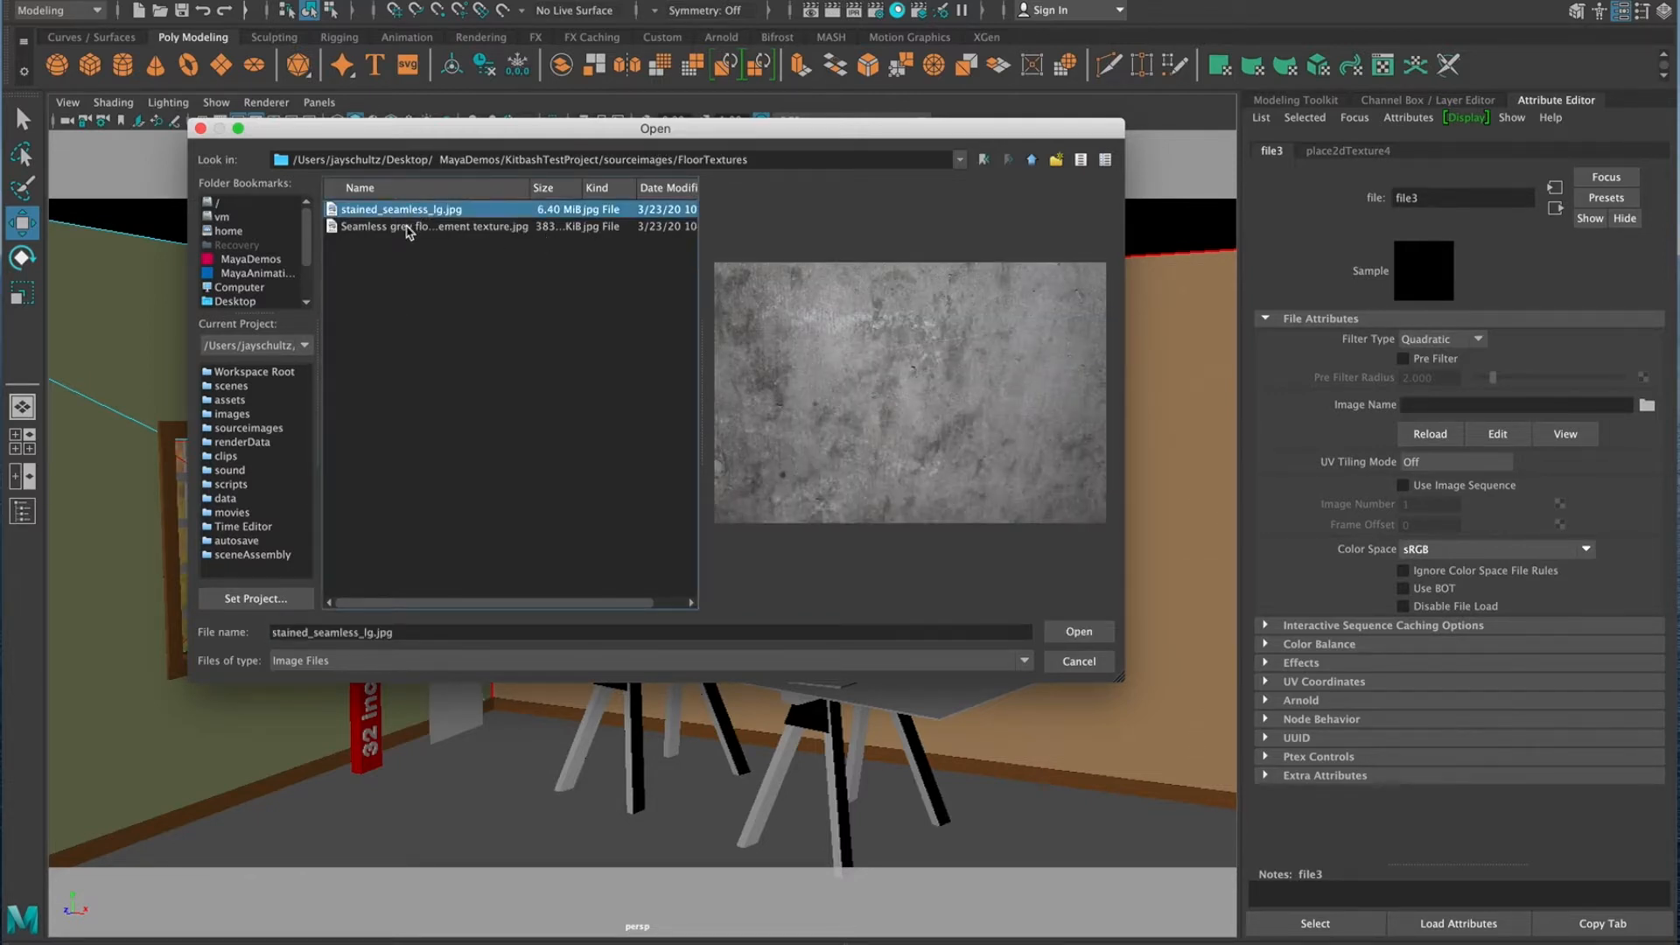
click(408, 229)
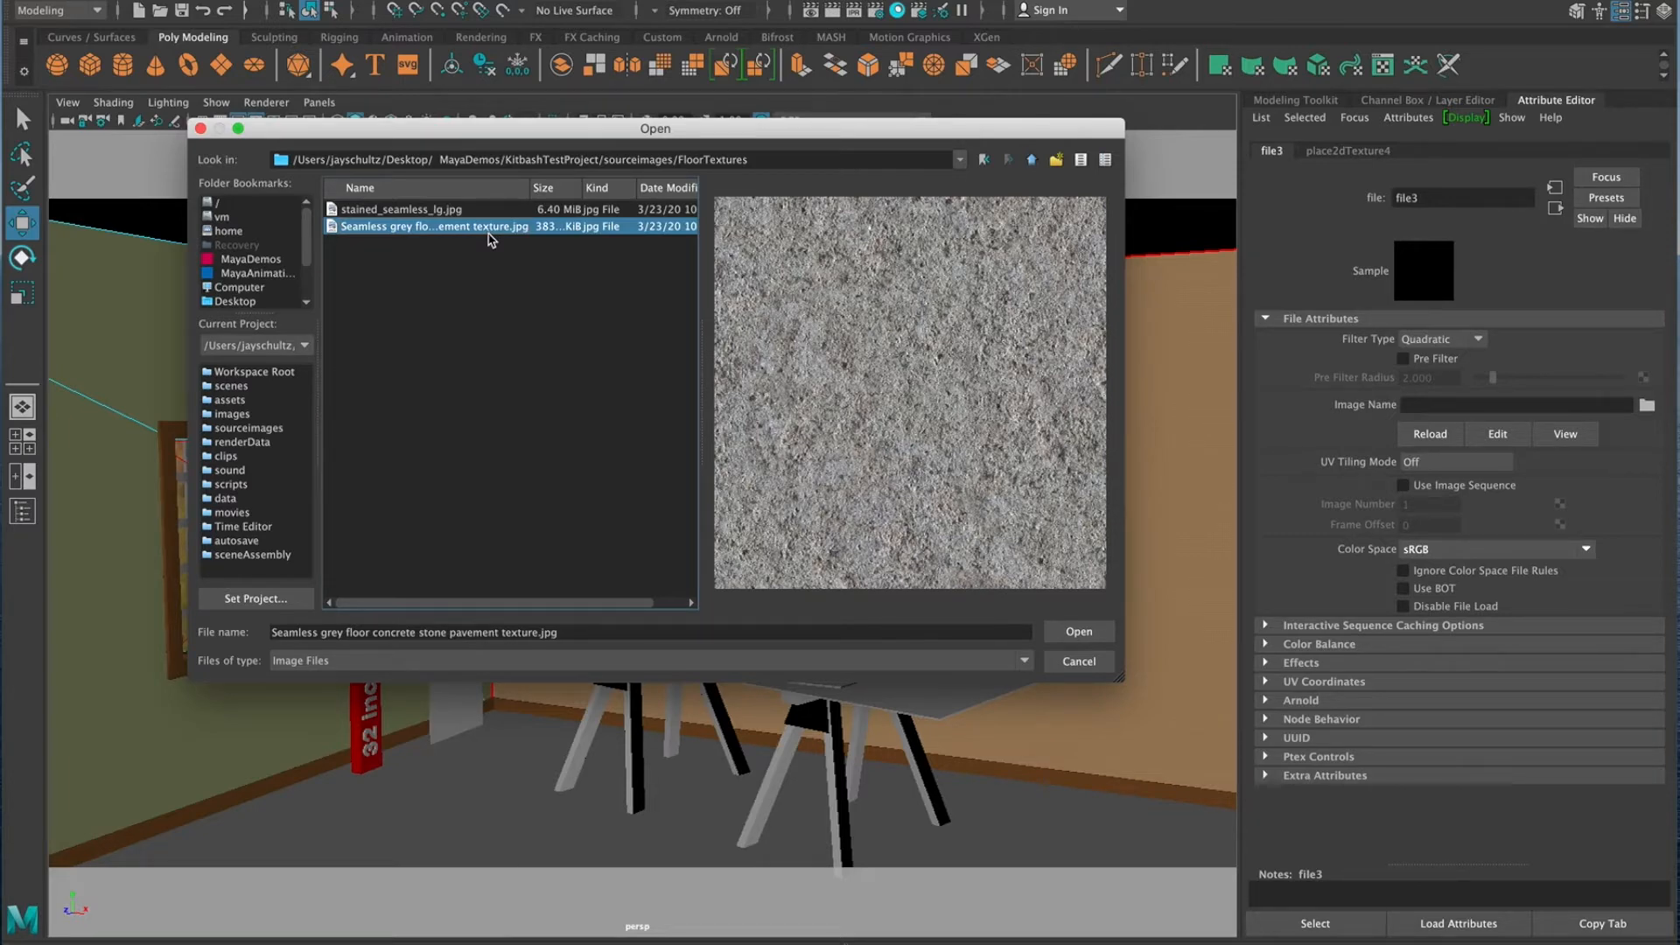
click(1069, 632)
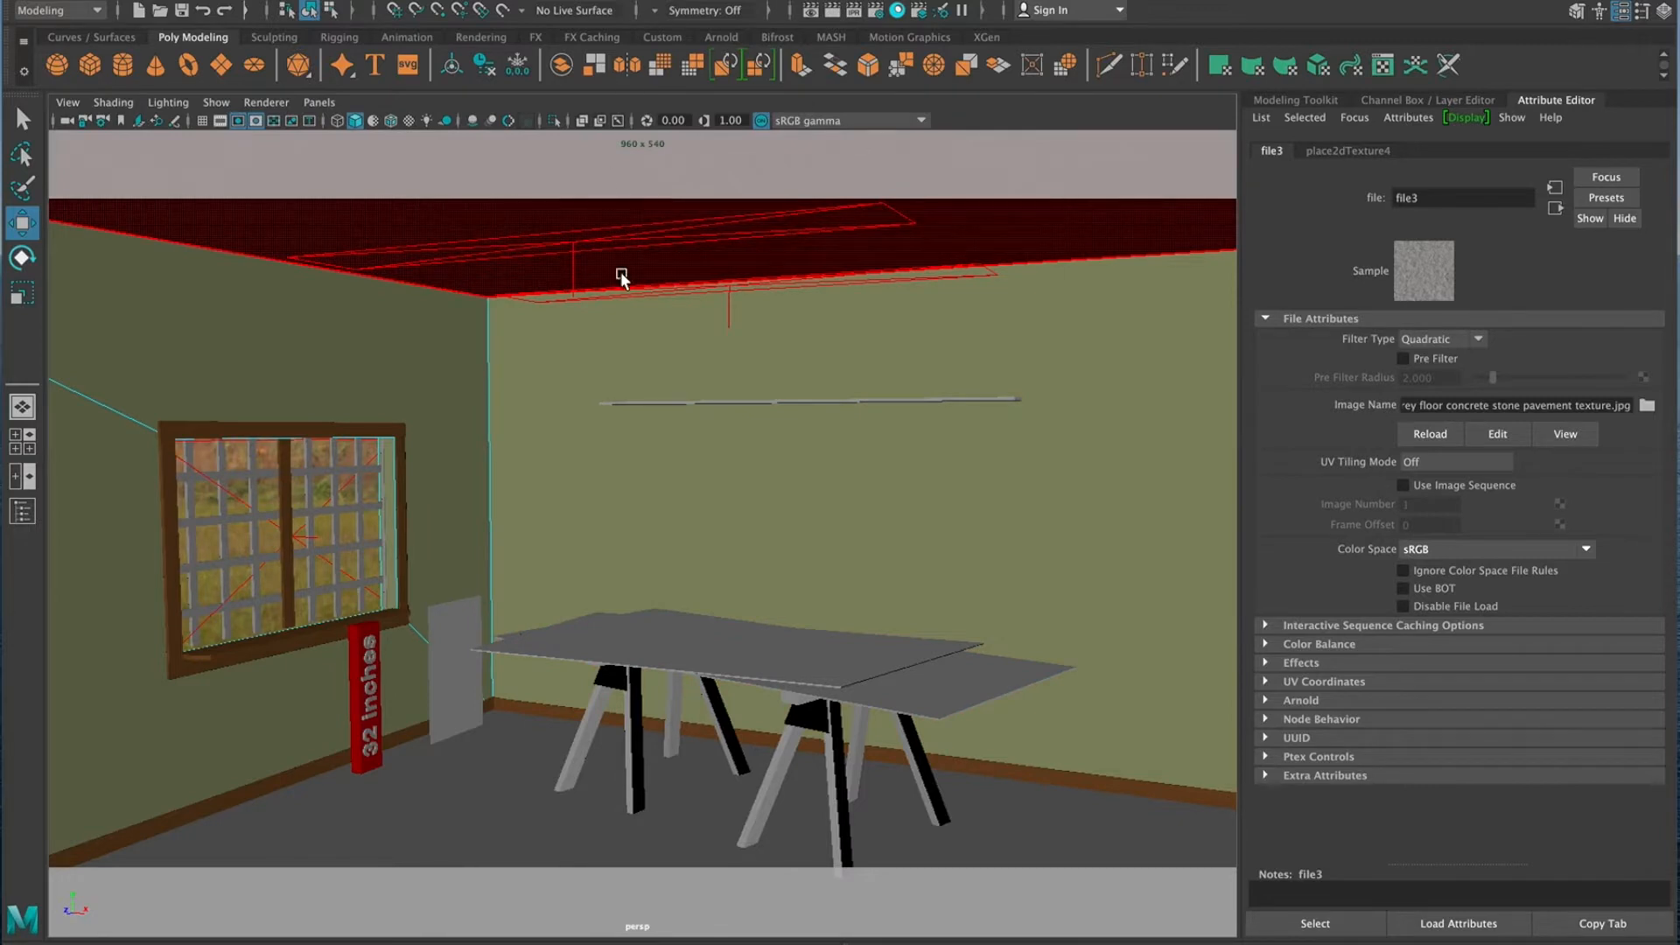
Display the viewport shaded with textures and start an Arnold render of the room from the perspective camera
key(7)
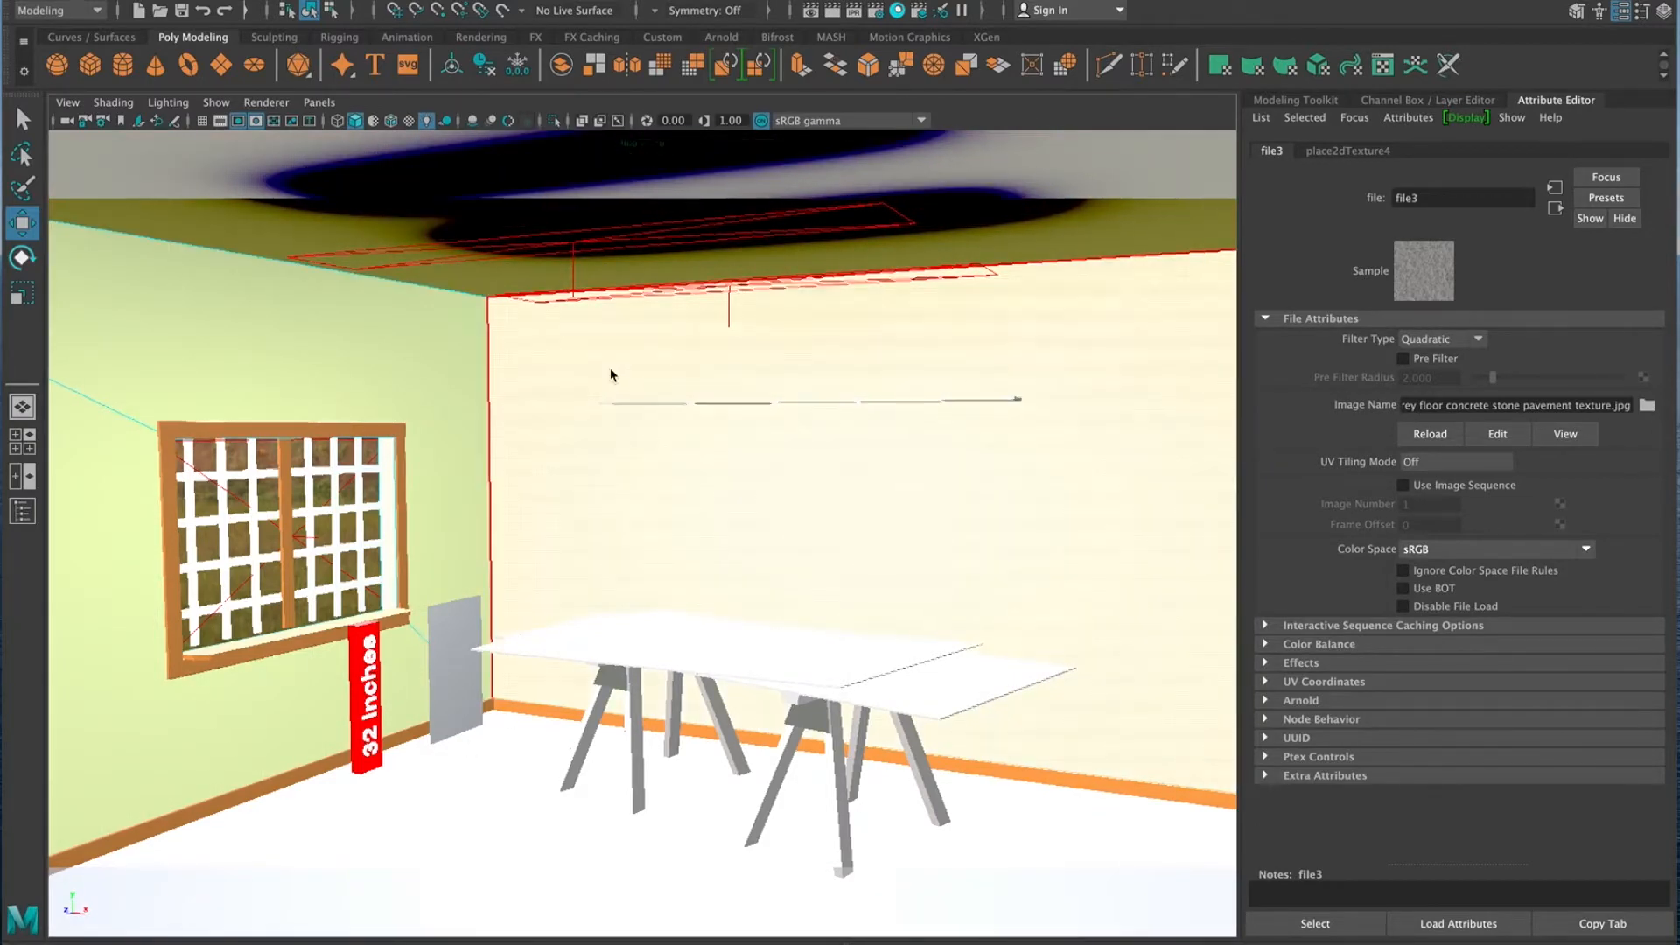
key(6)
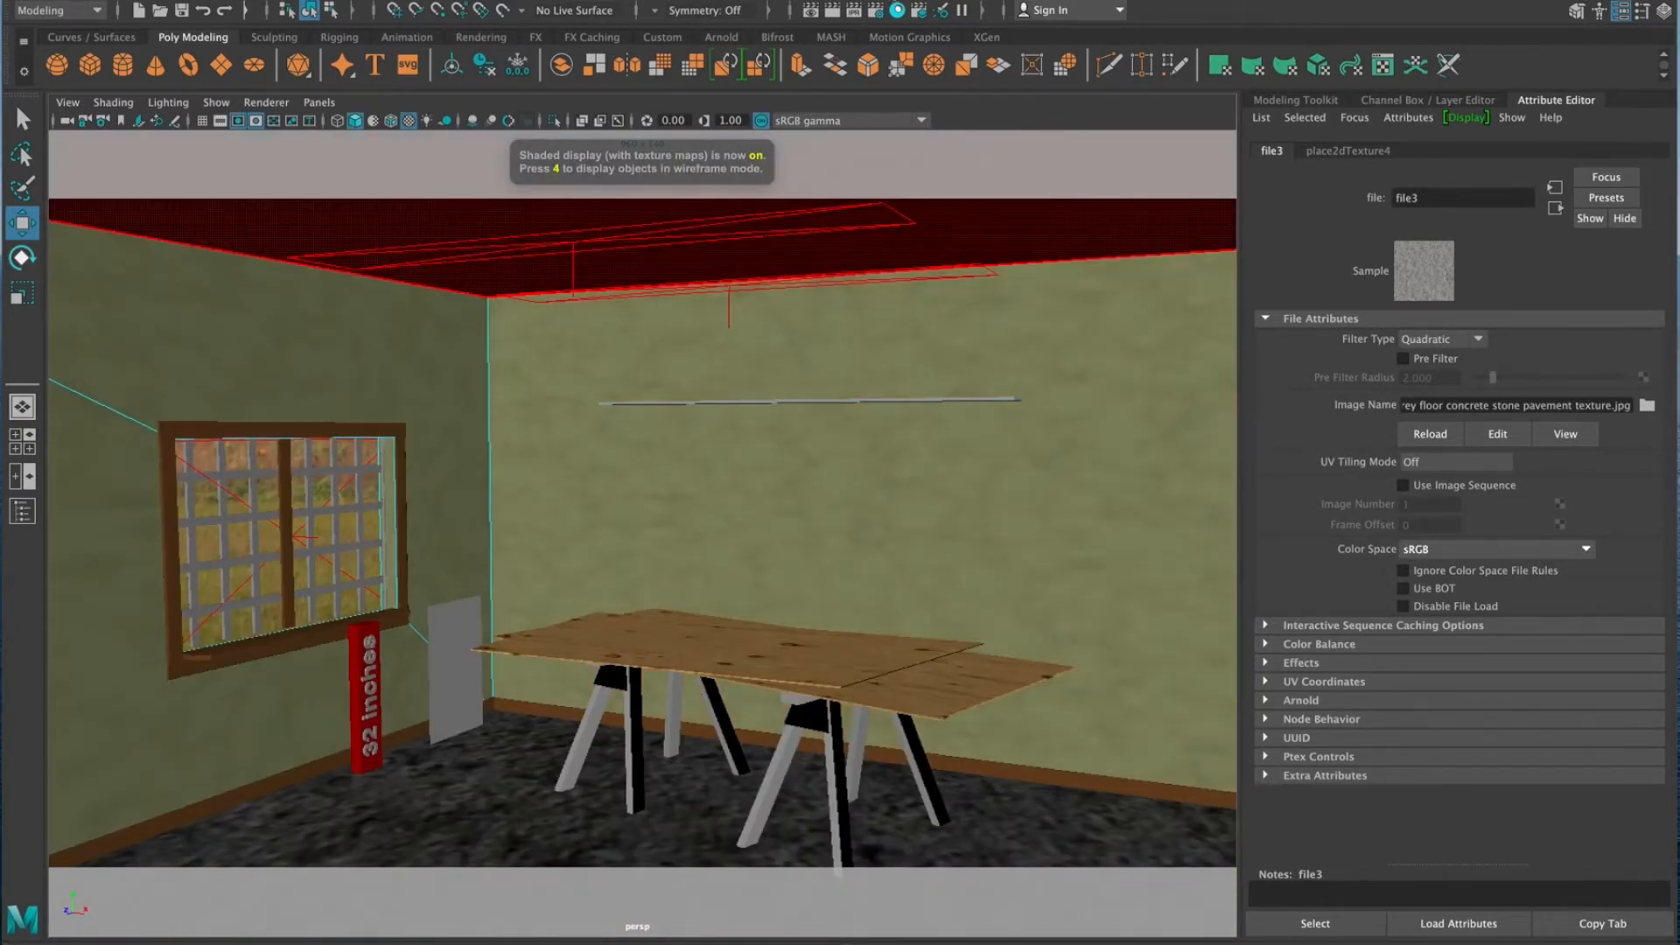
click(879, 2)
click(908, 31)
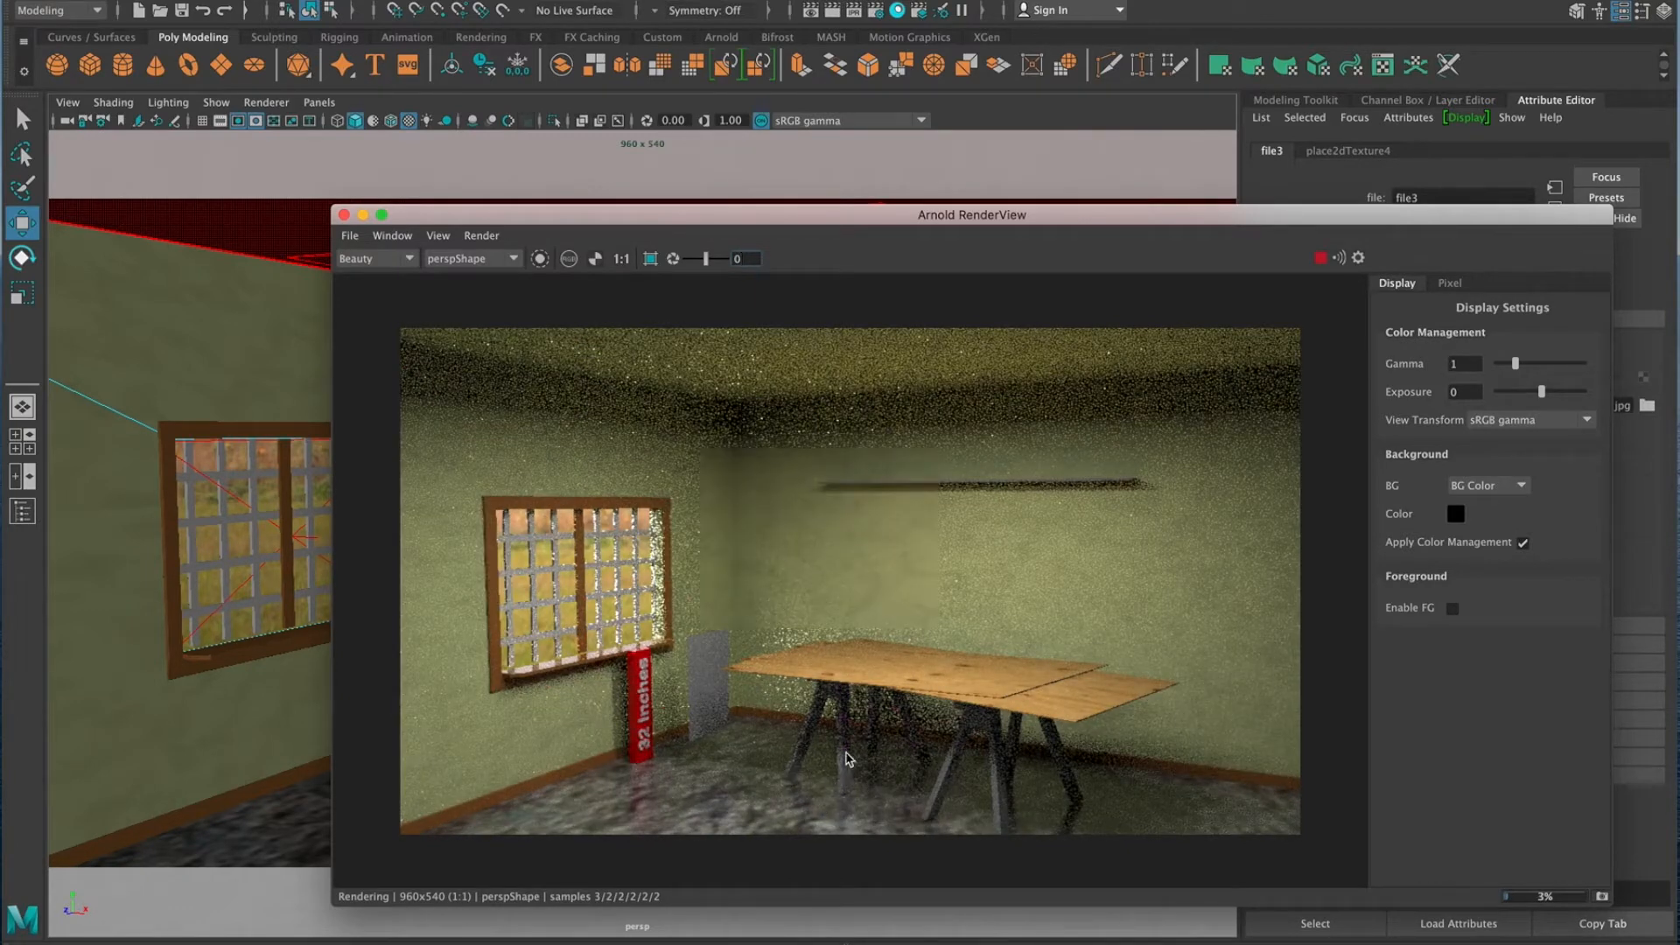
drag(1057, 228, 772, 87)
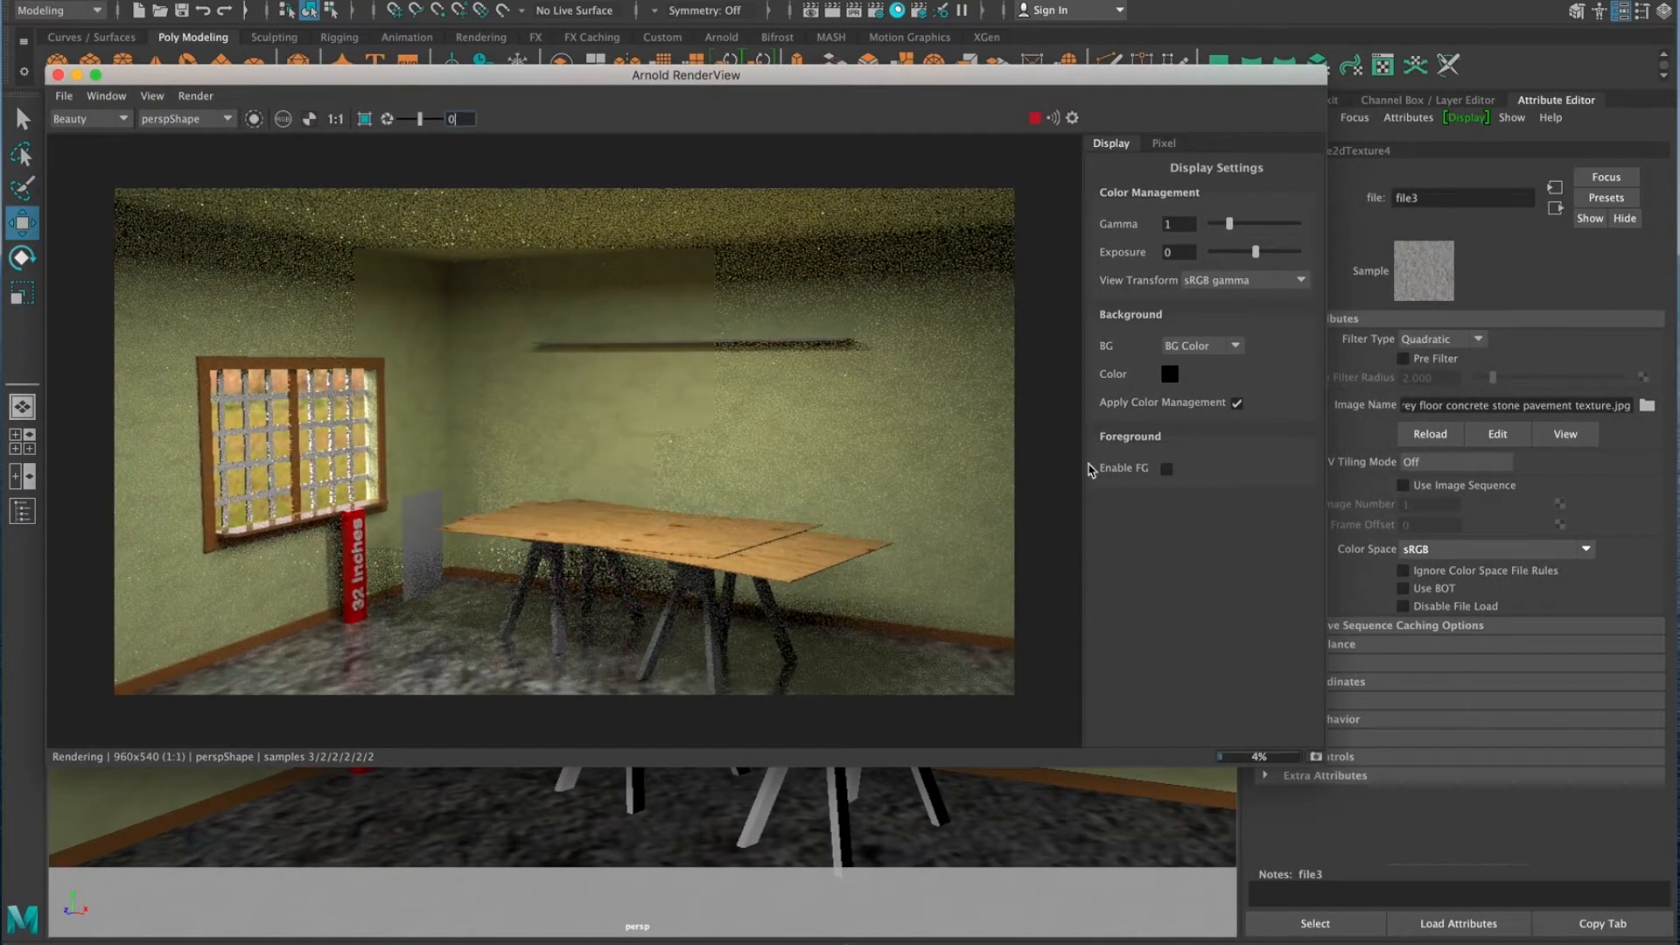
Return to the floor material's attributes and lower its base weight to 0.610
drag(1139, 74, 1266, 509)
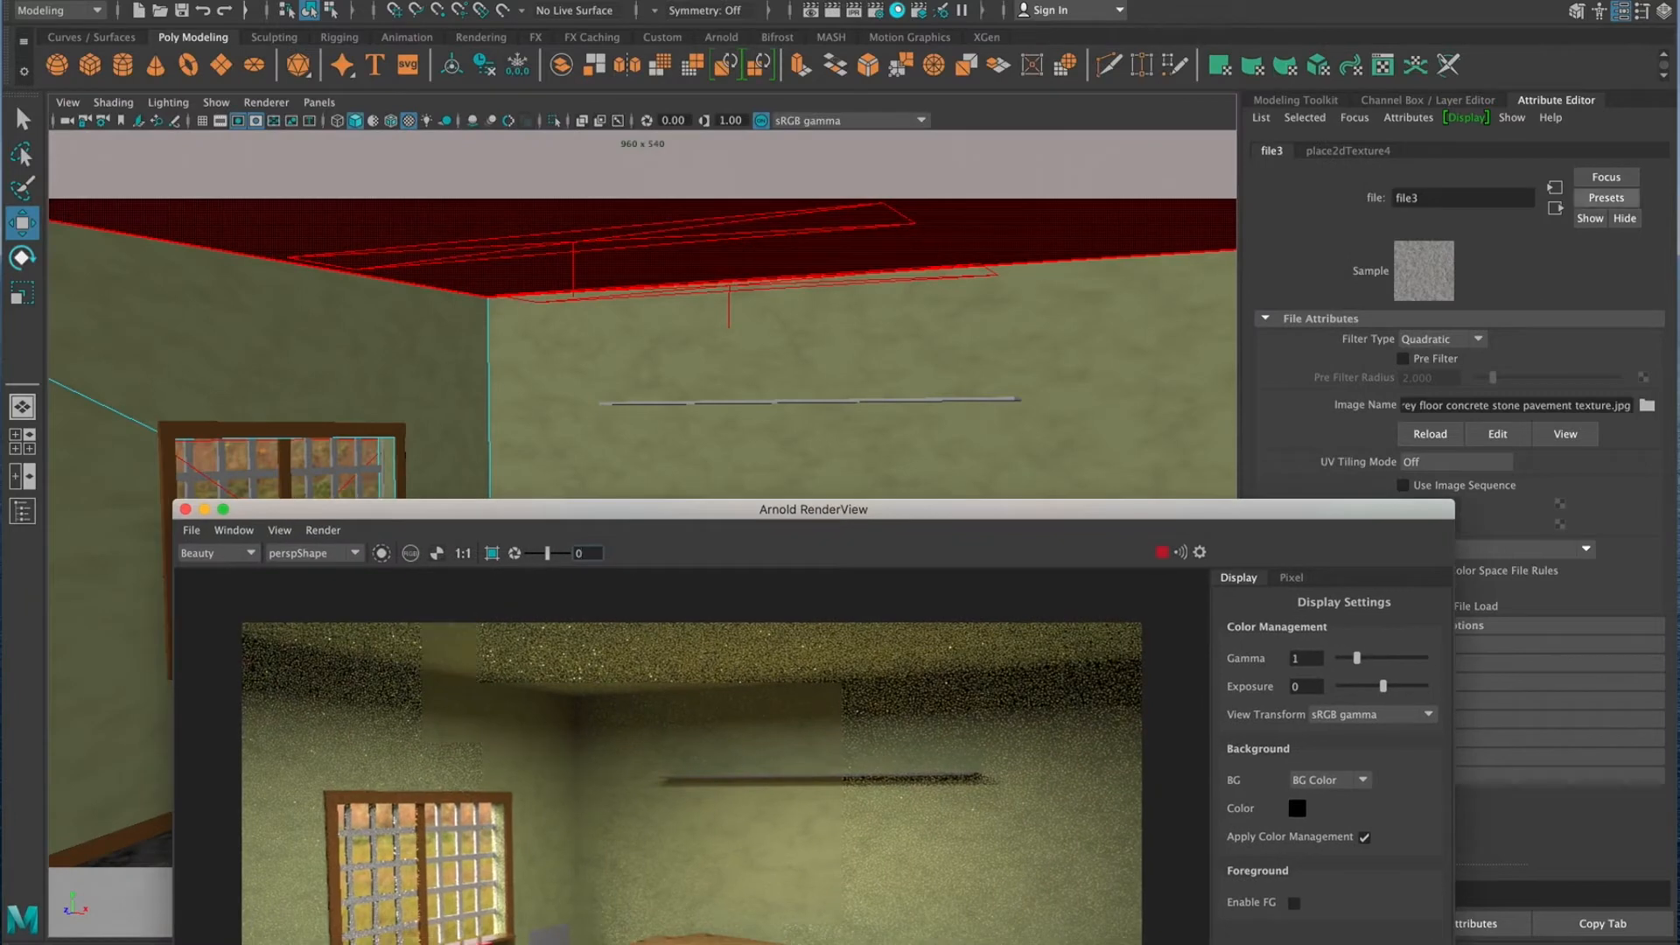
click(1555, 209)
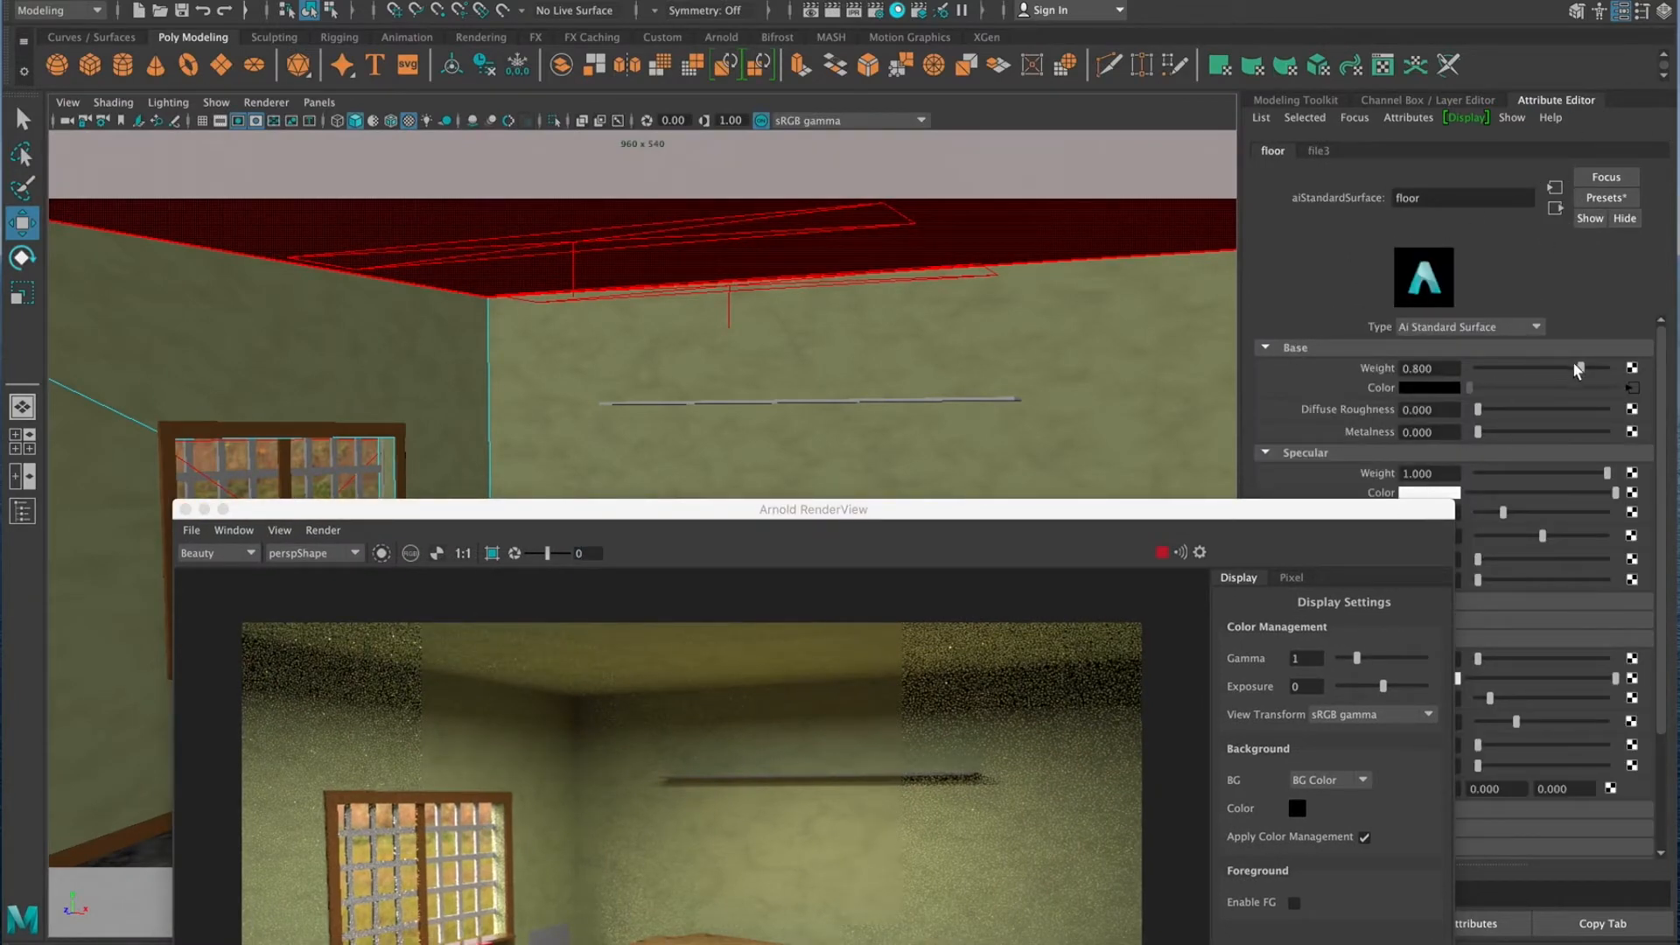
drag(1582, 365, 1555, 365)
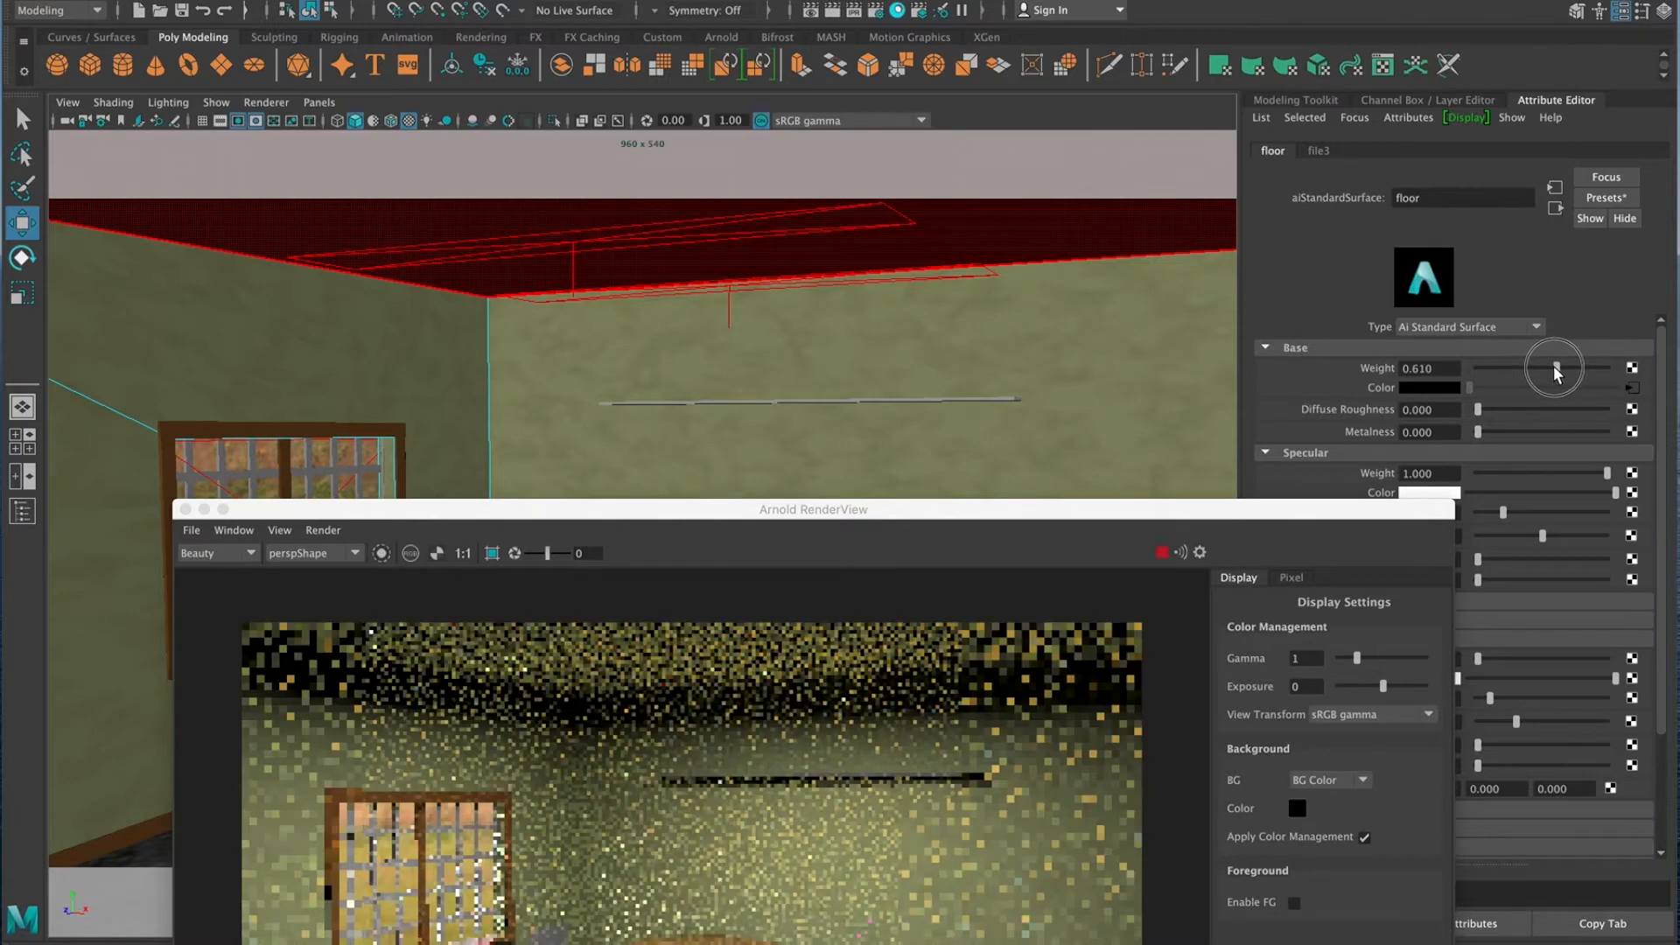
Set the floor texture's Repeat UV to 12 by 12 in its 2D placement node
drag(1317, 508, 1200, 215)
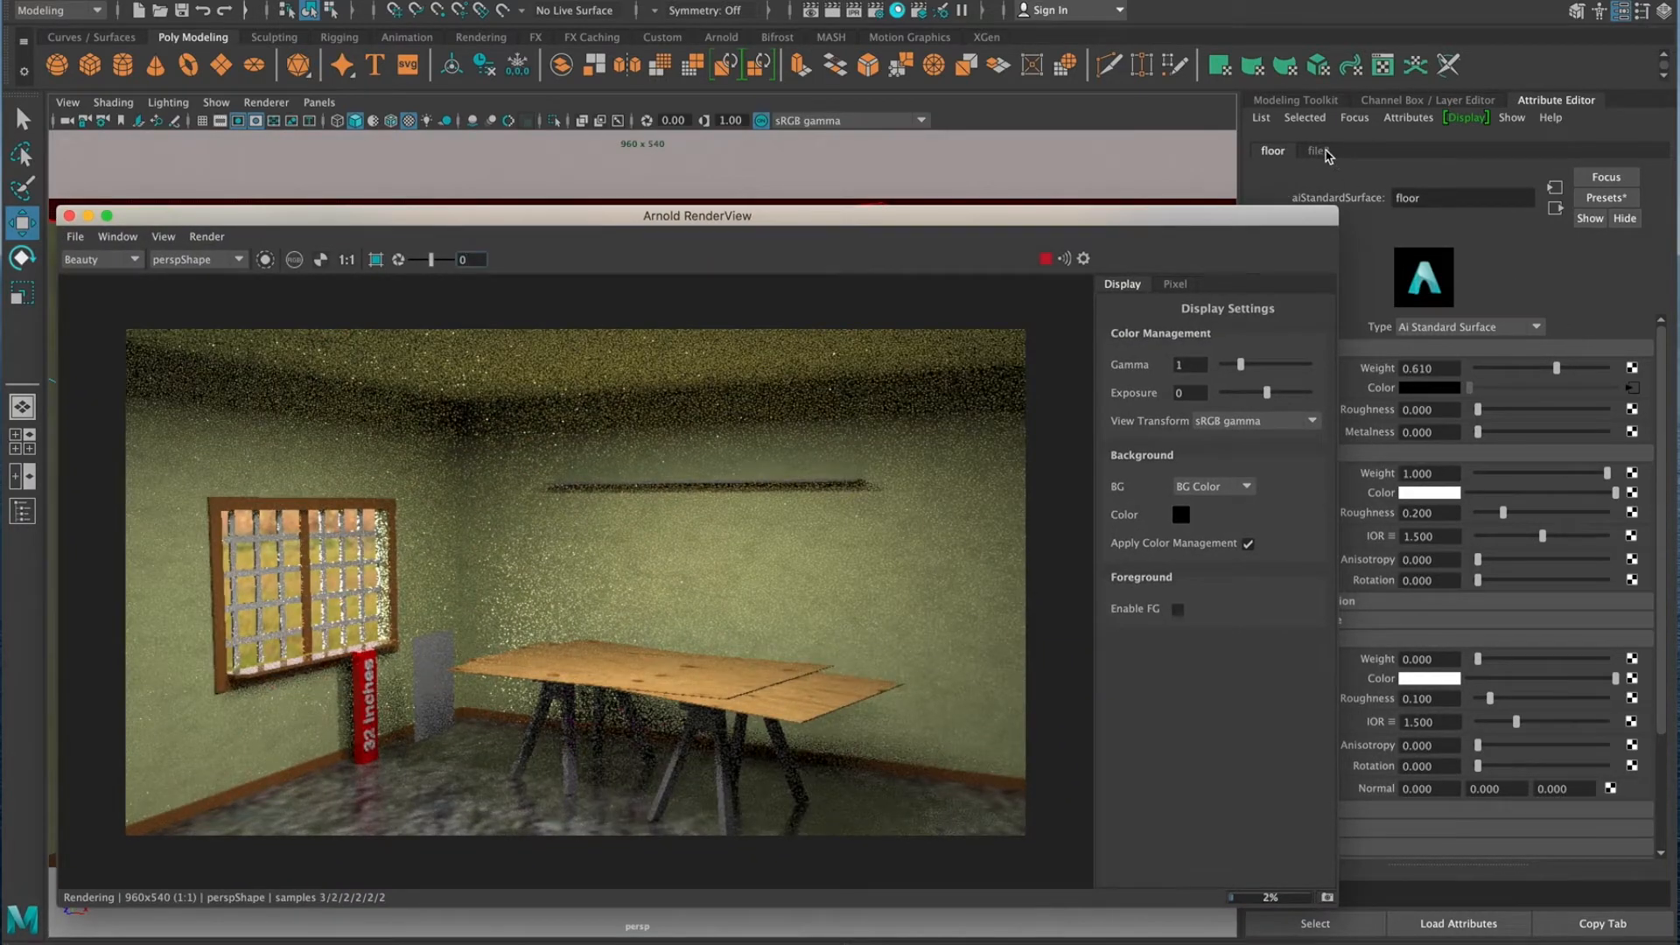
click(1317, 152)
drag(1247, 226, 1121, 236)
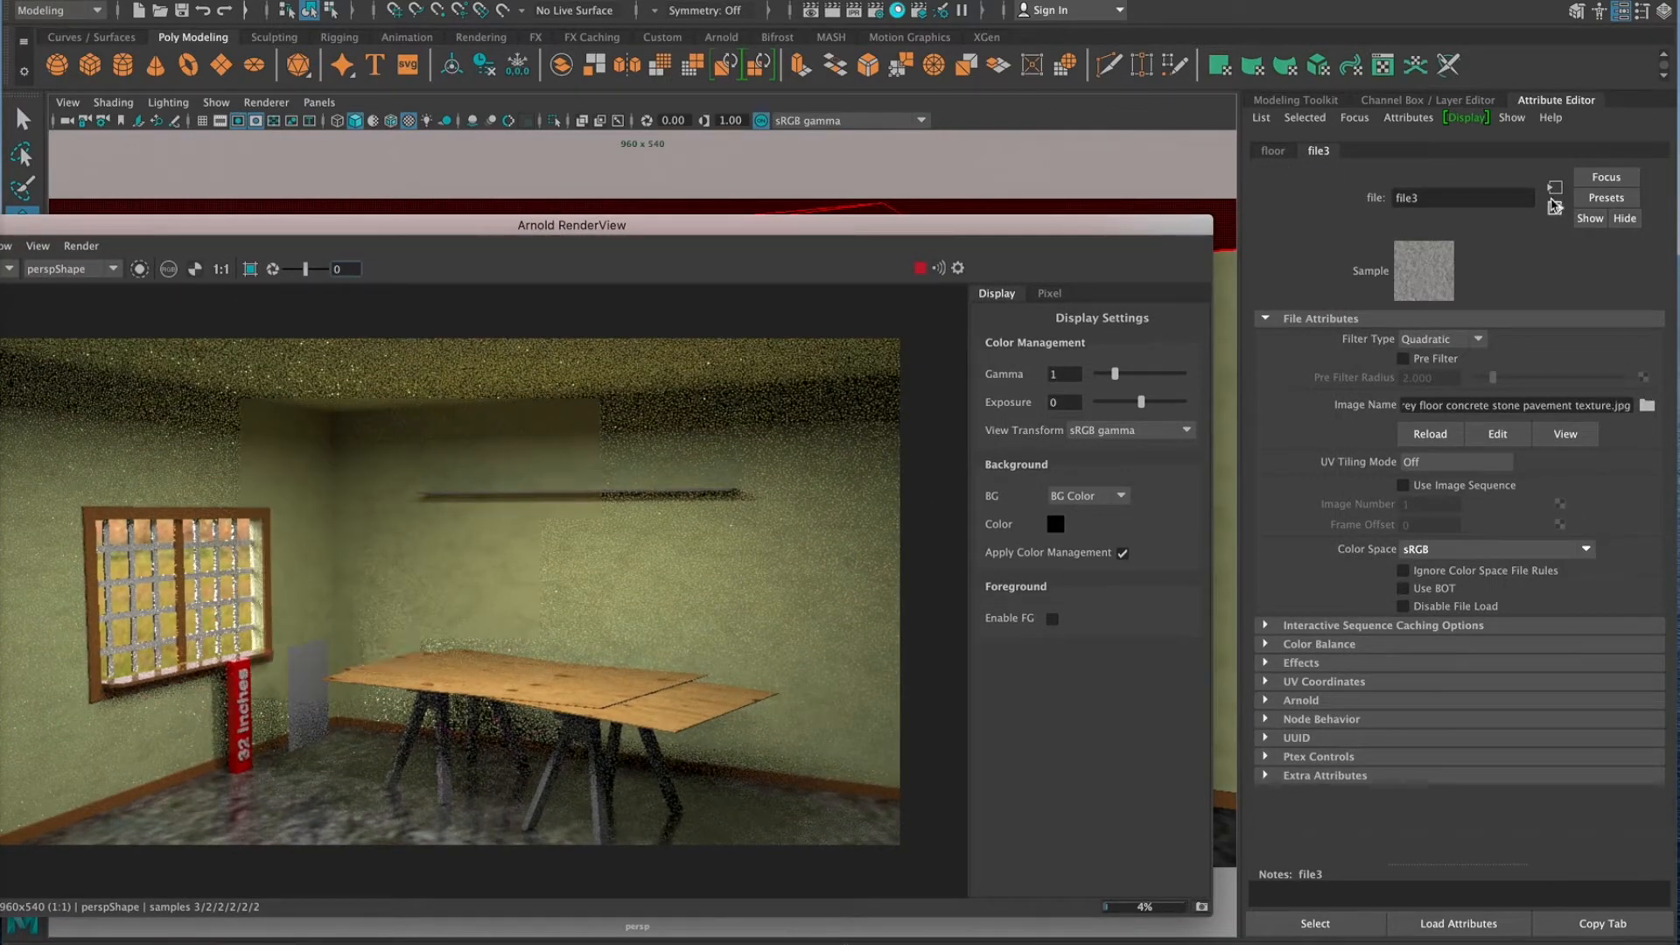
click(1352, 119)
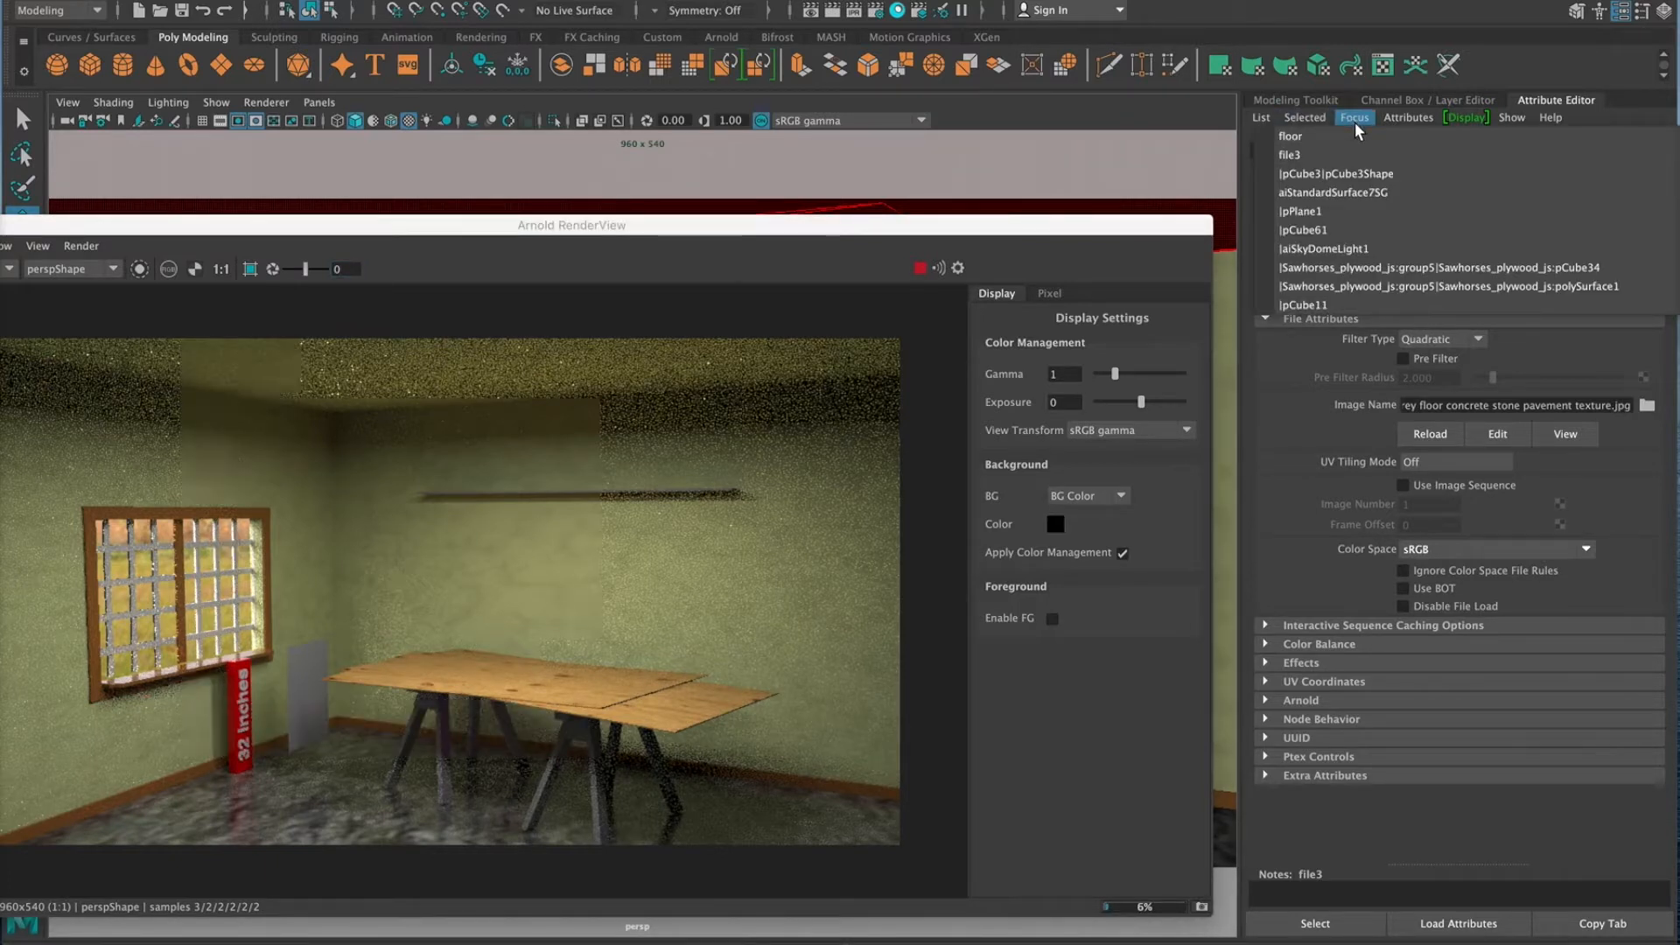
click(1334, 155)
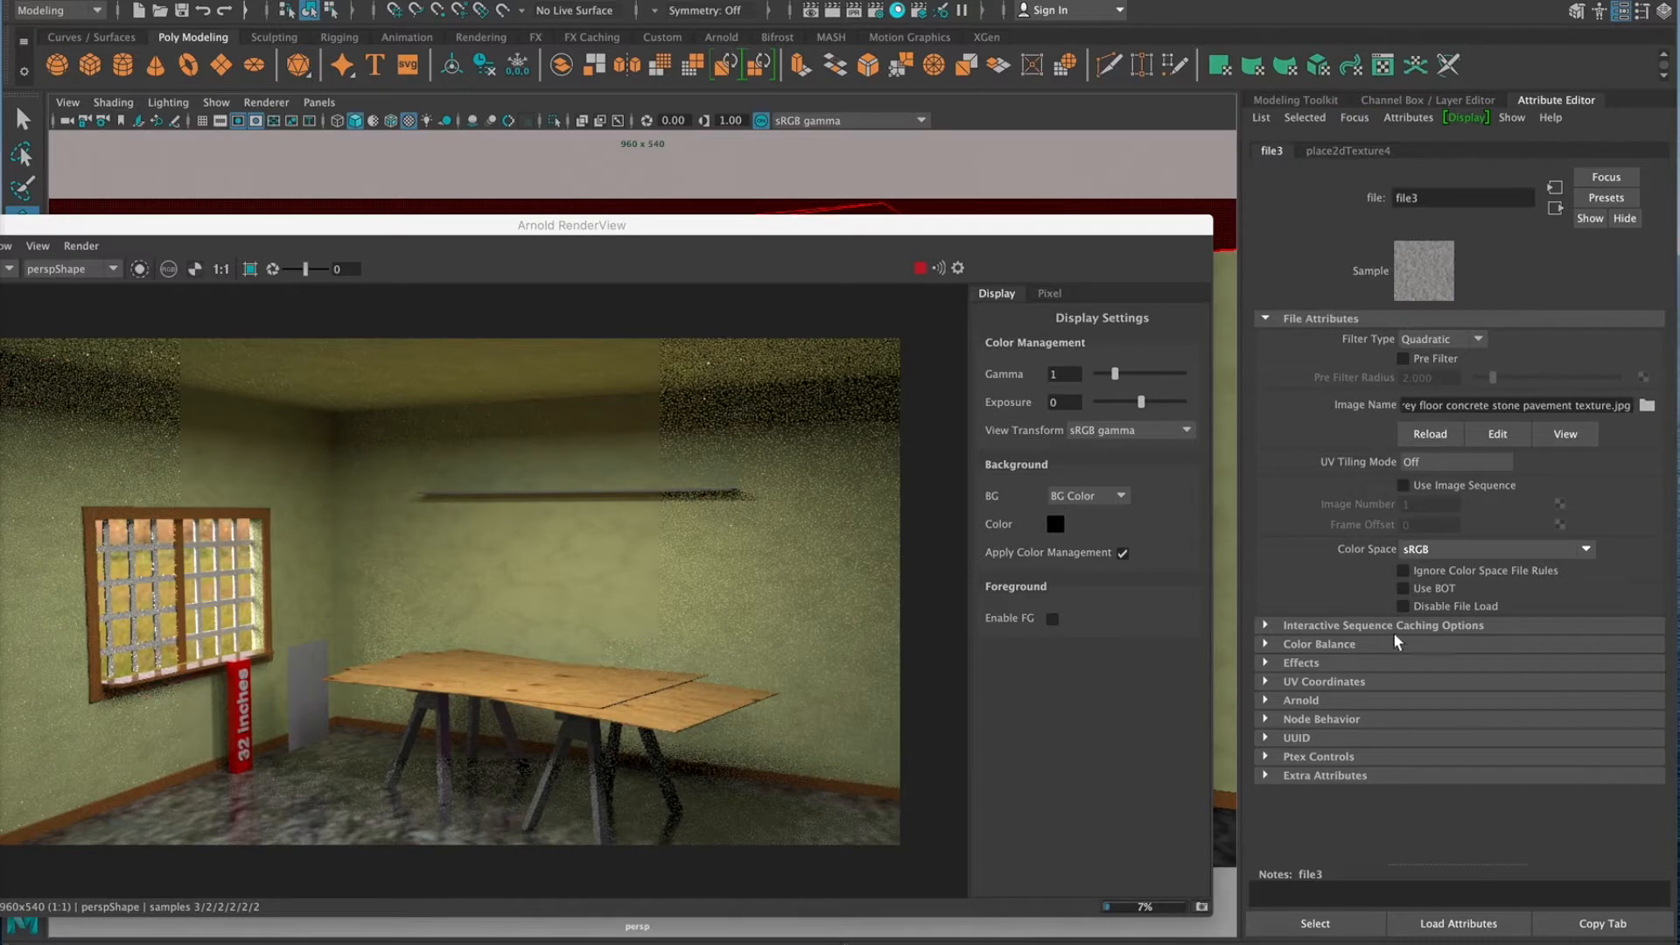
click(1351, 150)
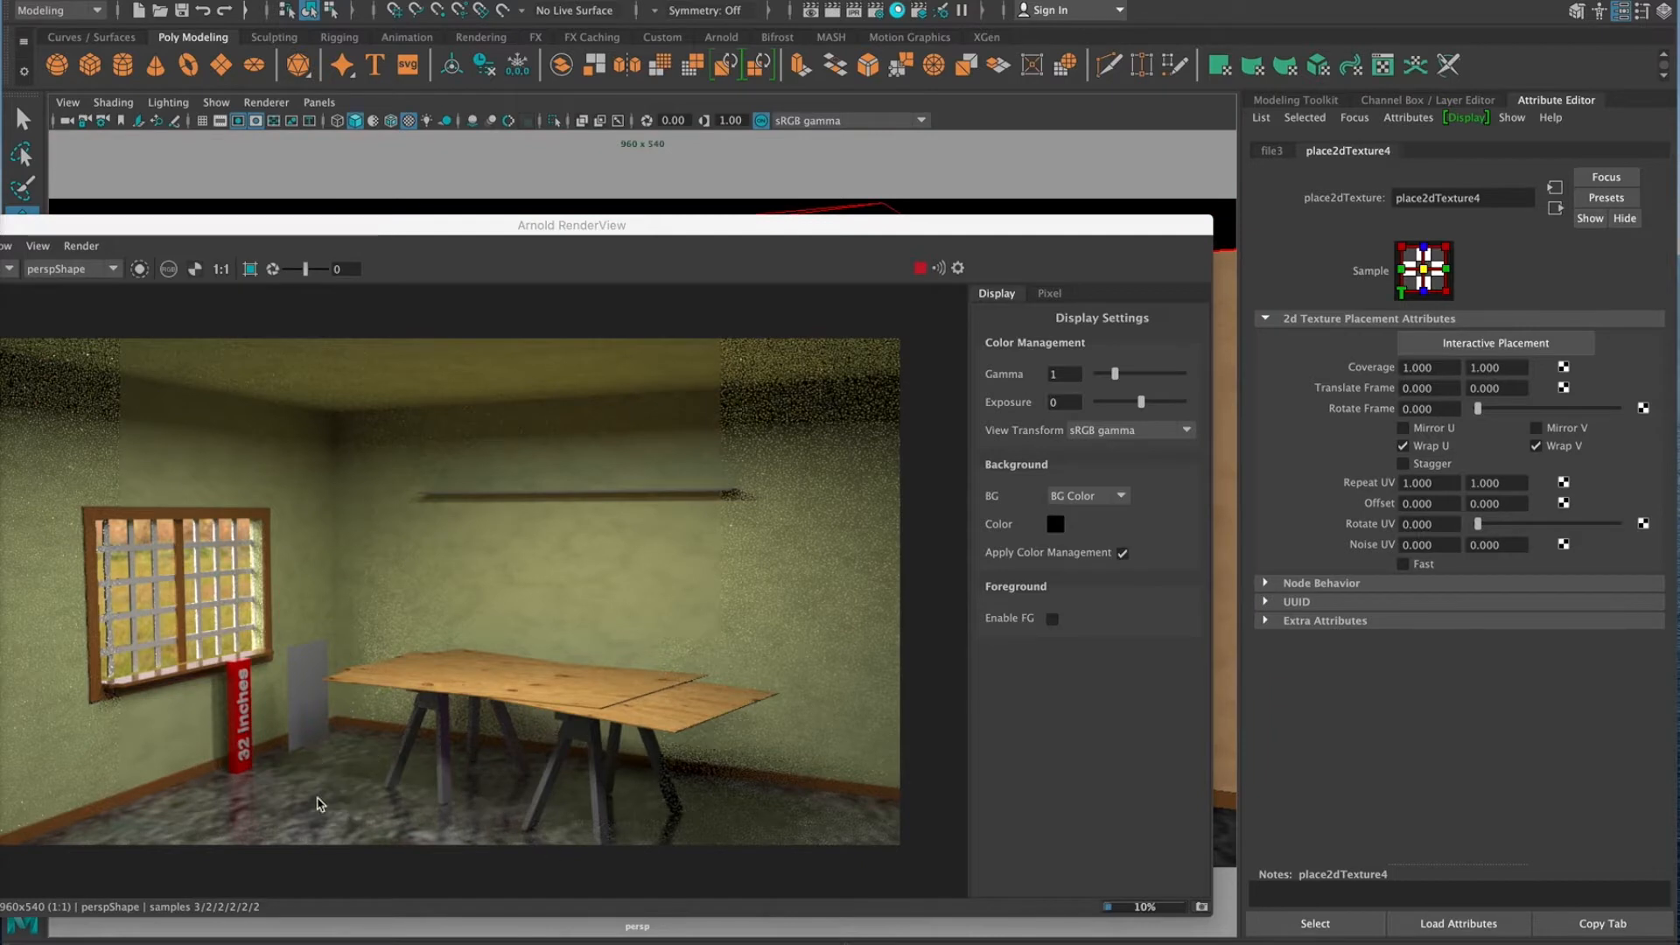
double_click(1431, 483)
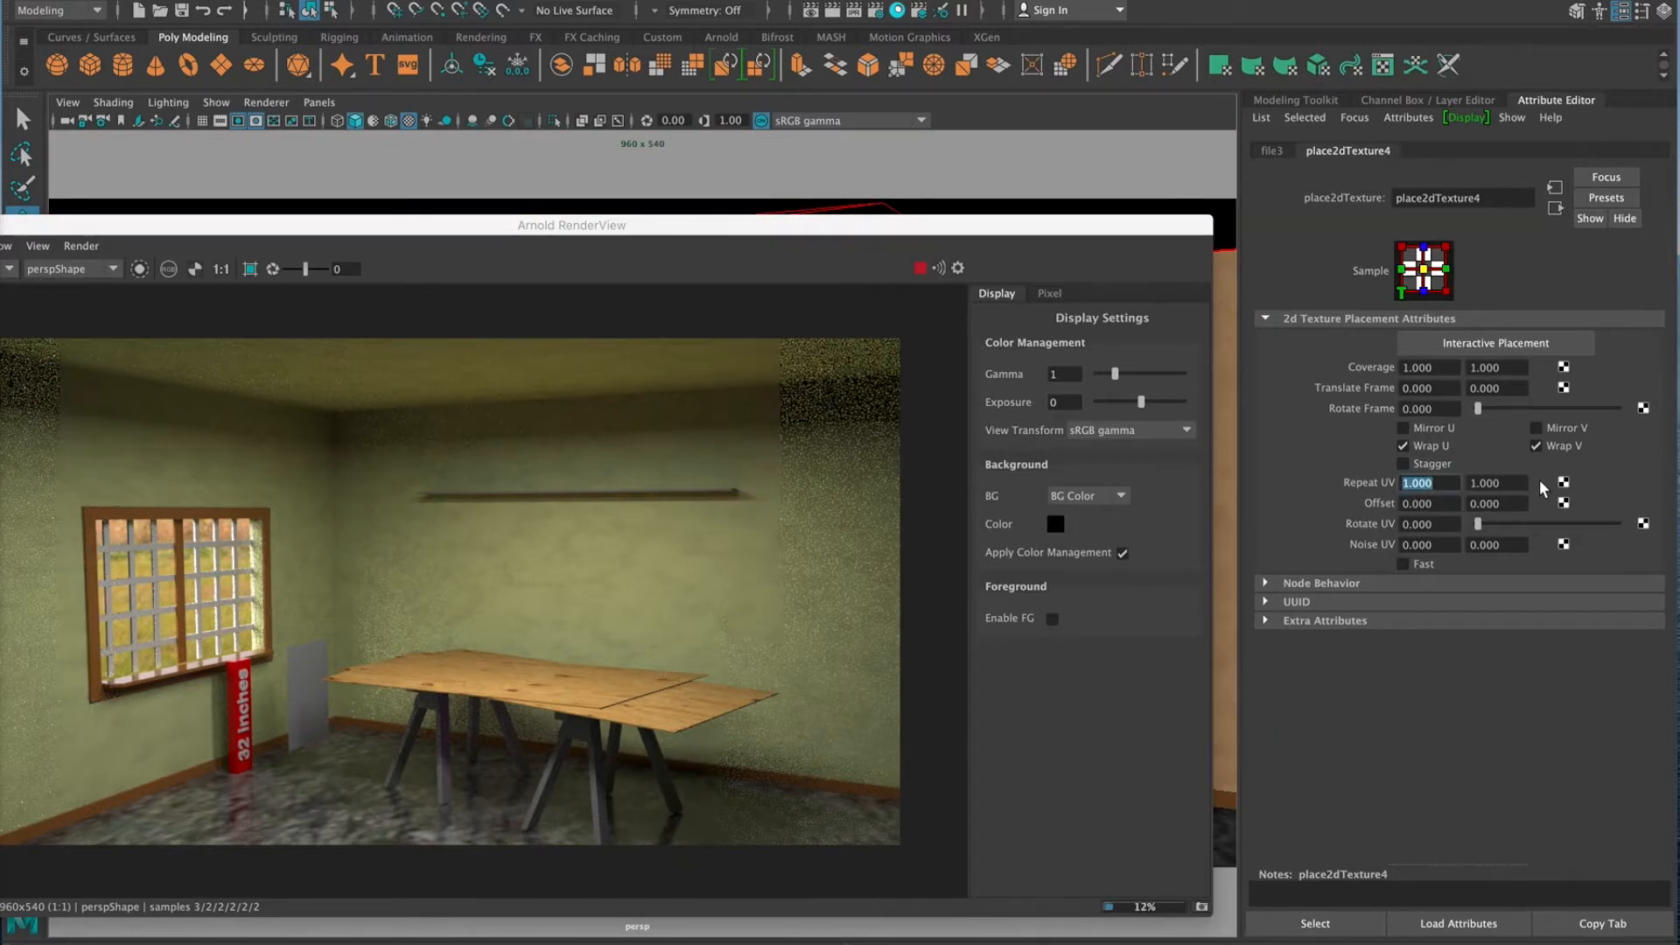
text(12)
key(Tab)
text(12)
key(Return)
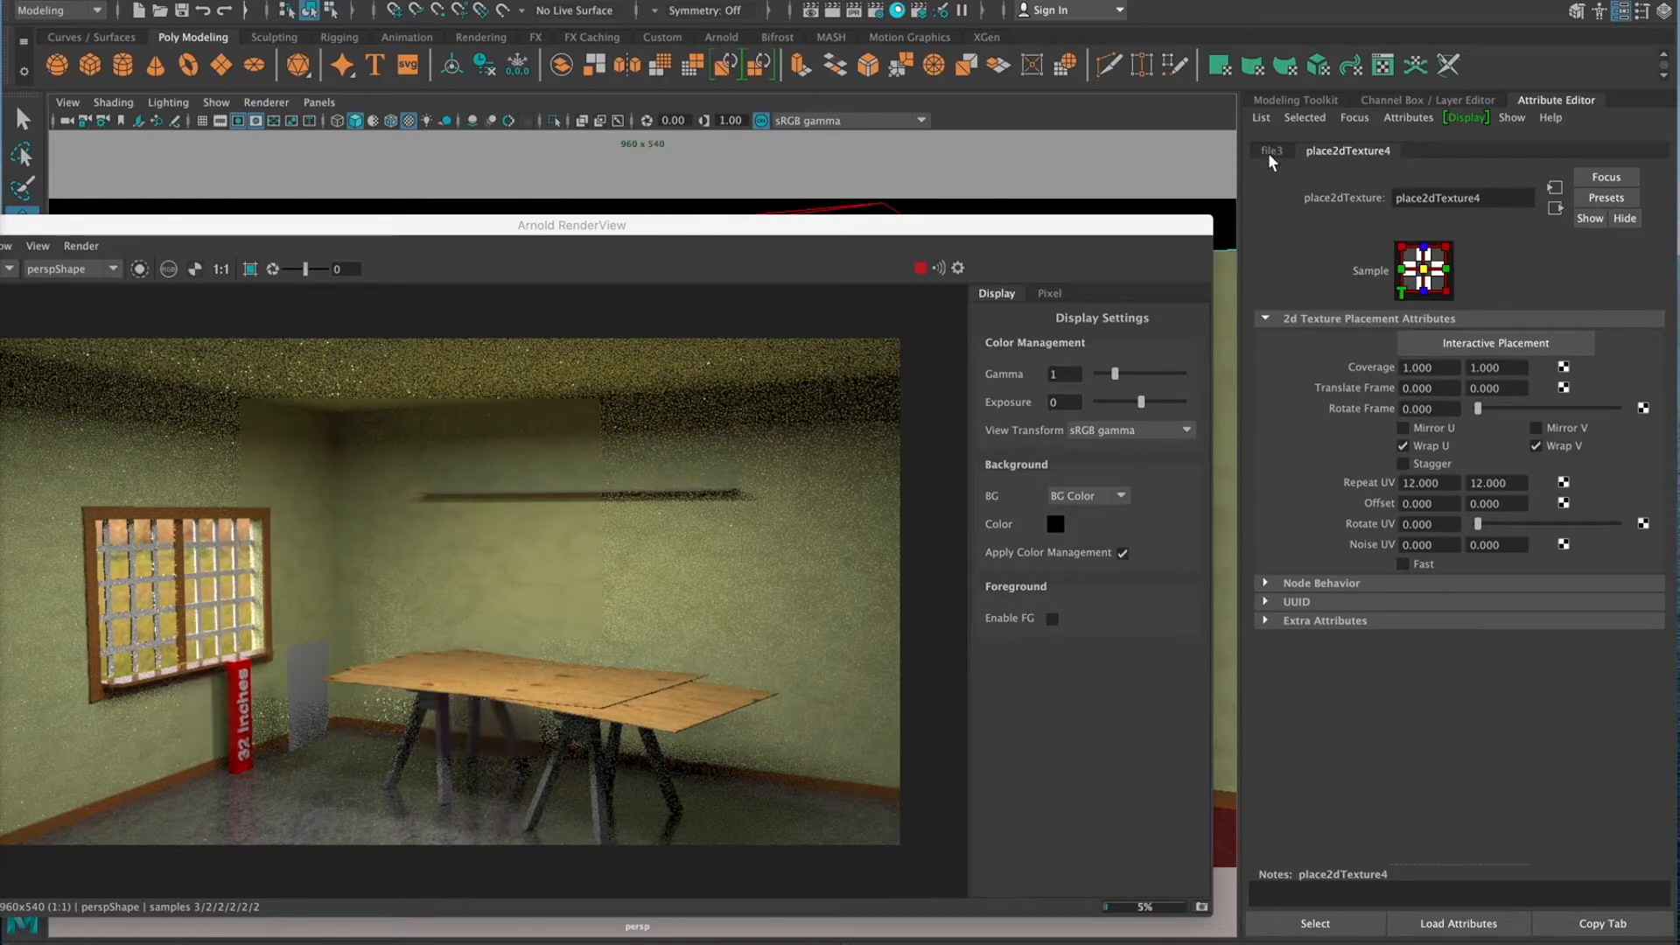
Try adjusting the exposure, default color, color gain and color offset in the floor texture's Color Balance settings
click(1554, 207)
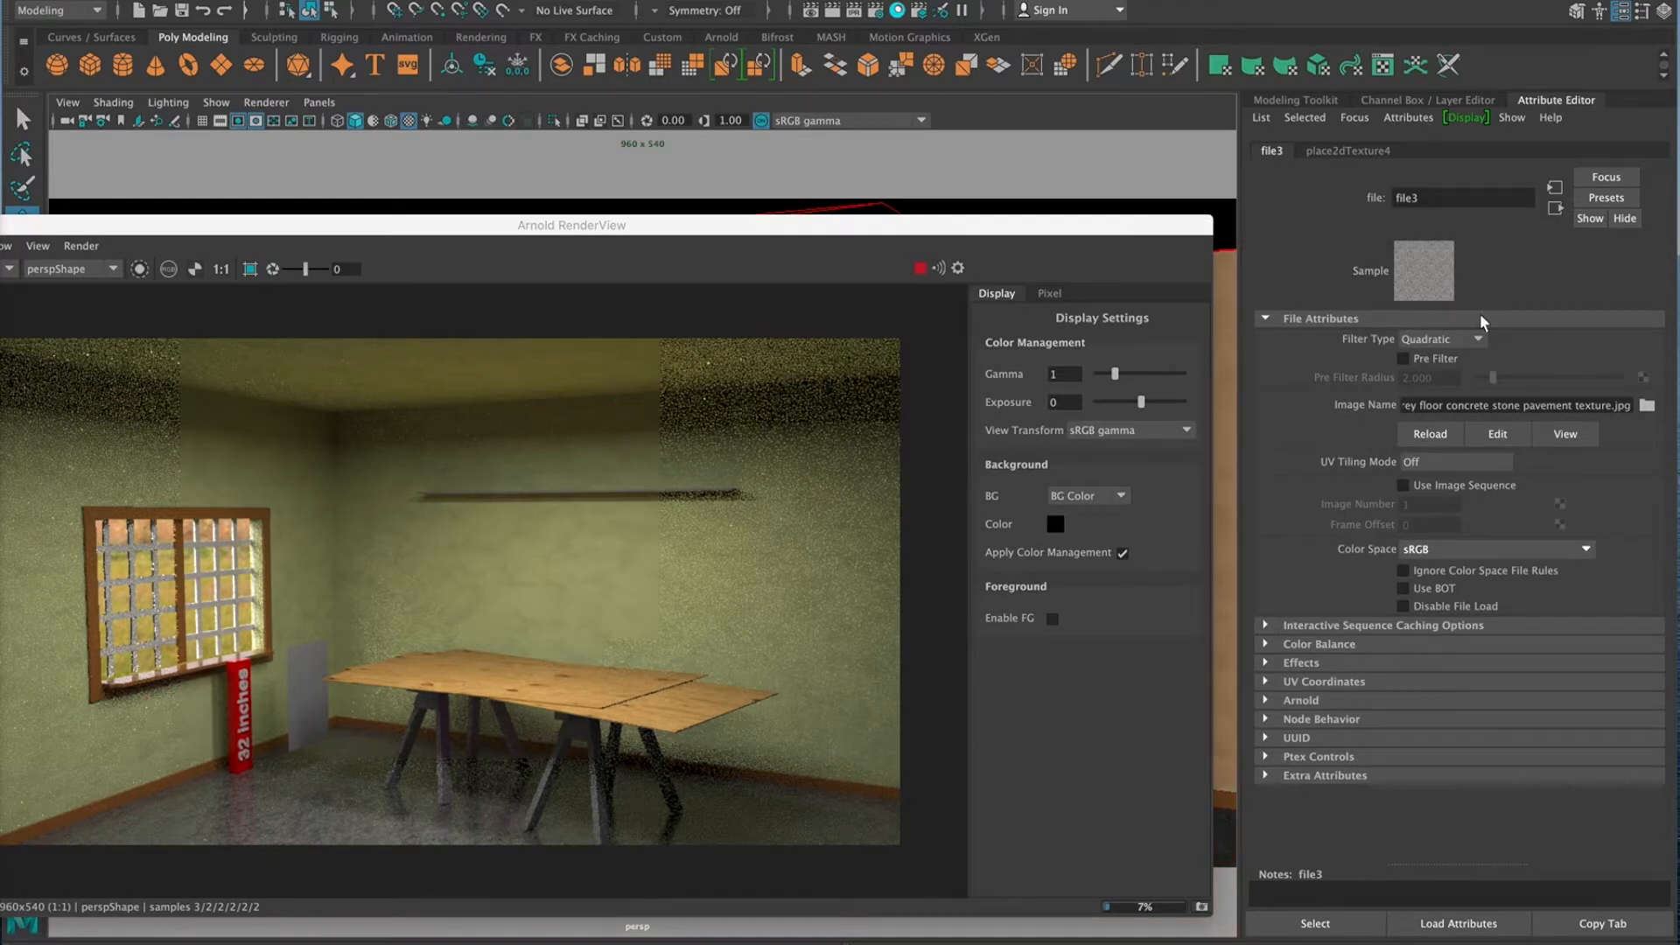
click(1557, 205)
click(1552, 187)
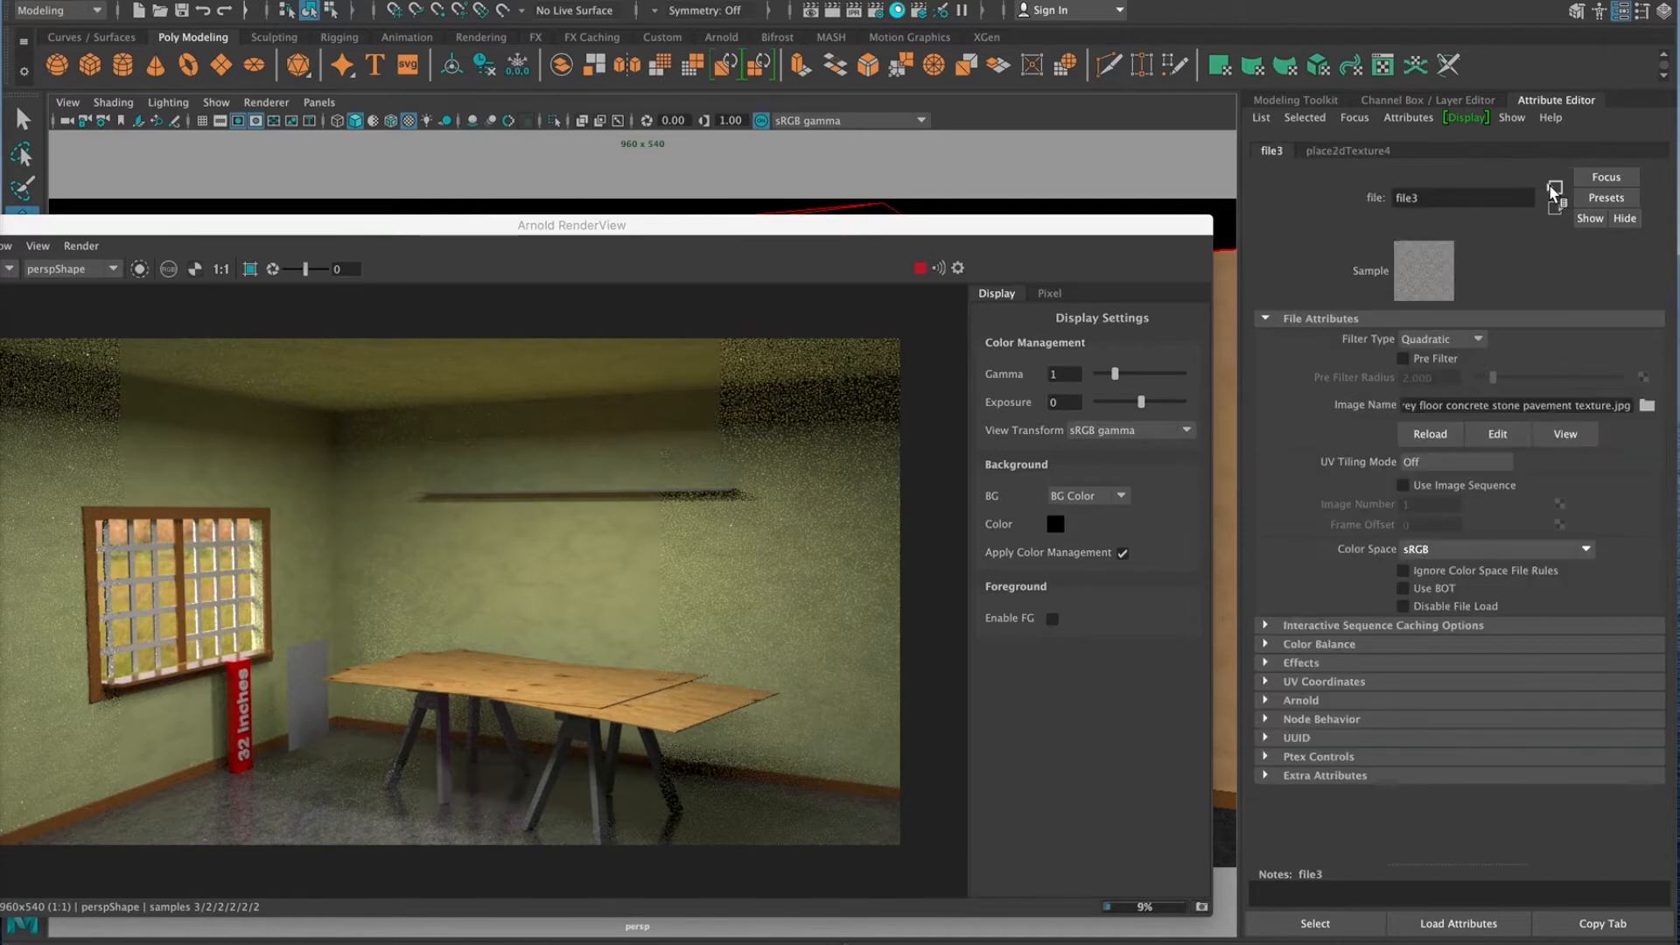
click(1309, 643)
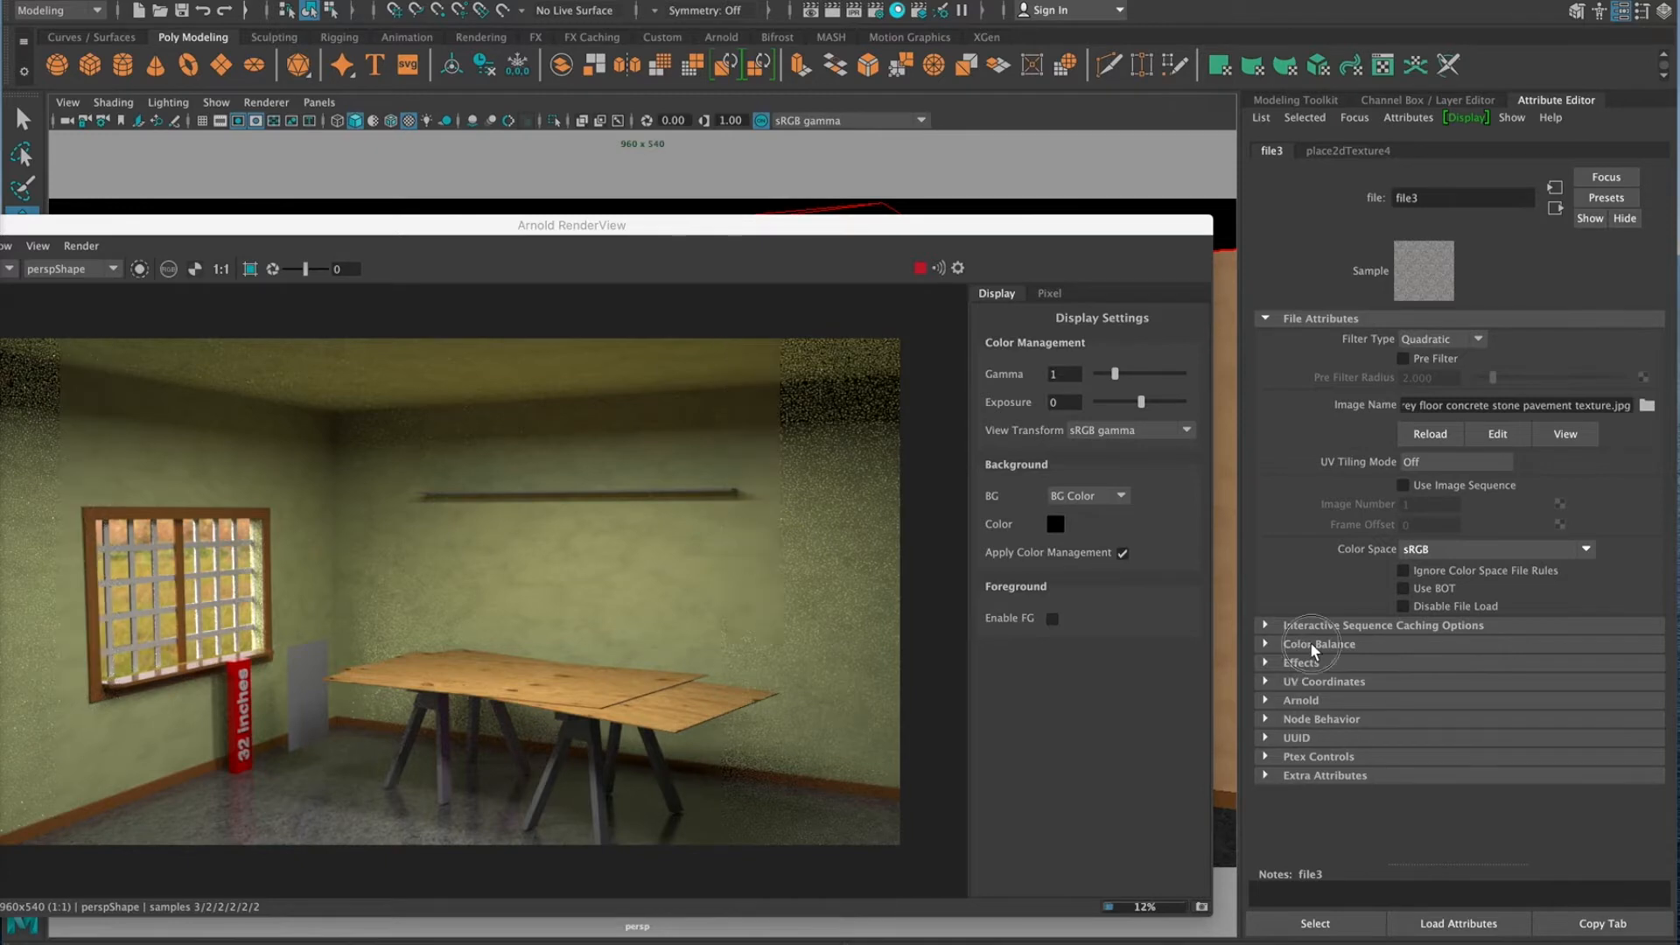
mouse_move(1542, 664)
mouse_down()
mouse_move(1567, 660)
mouse_move(1540, 666)
mouse_up()
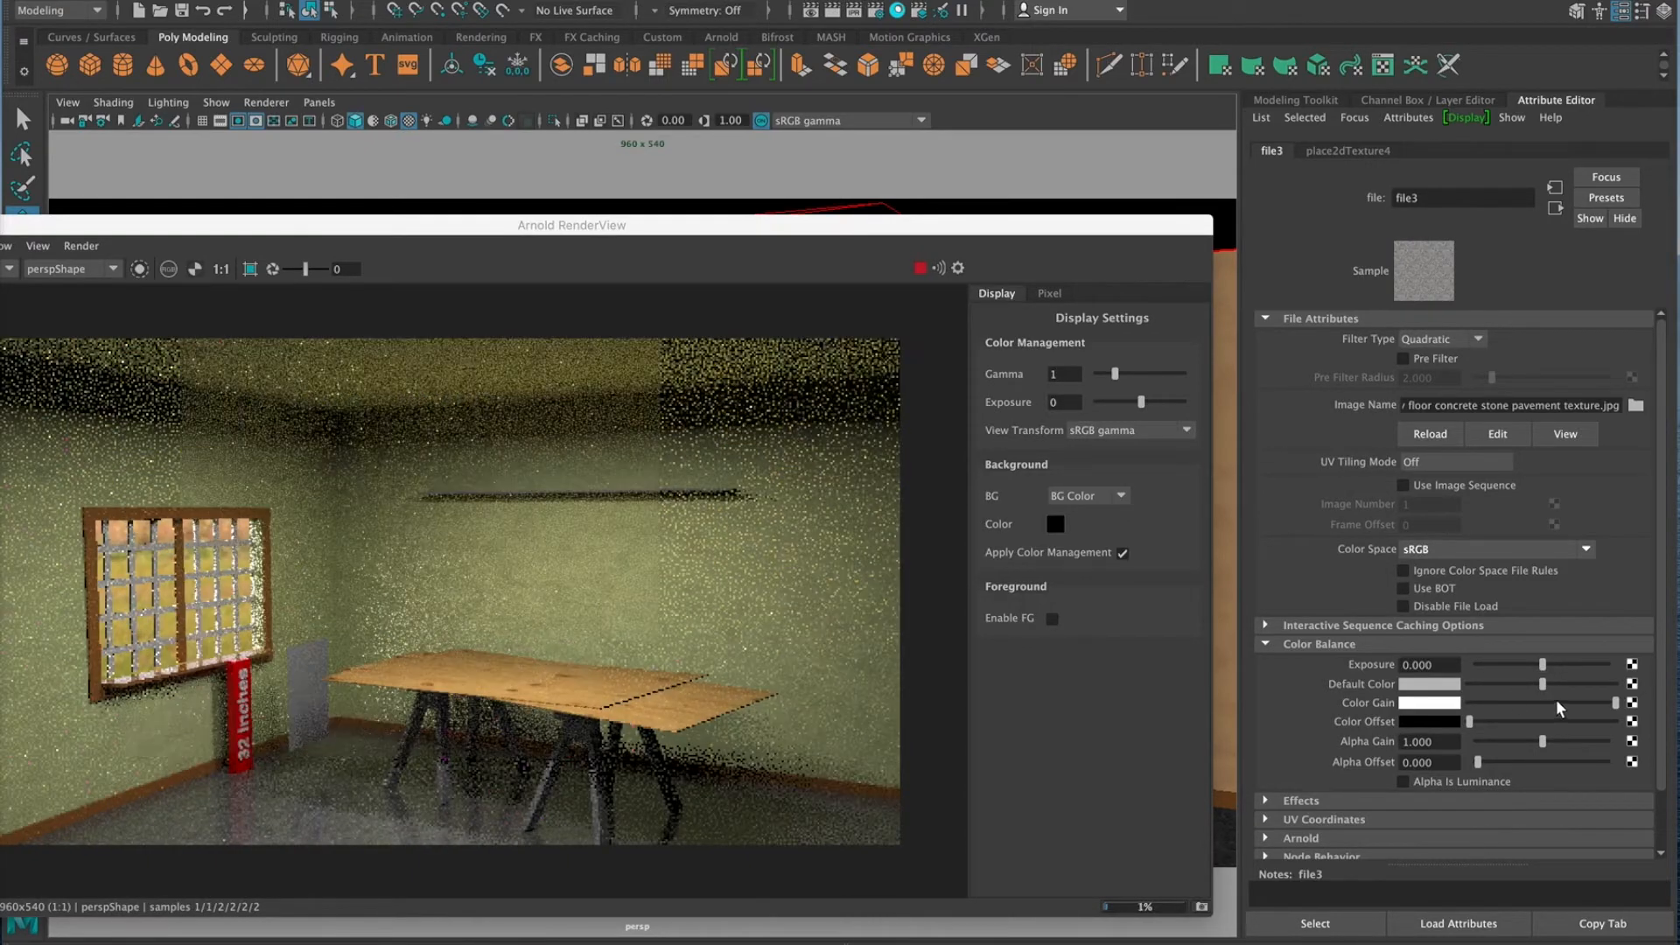
mouse_move(1542, 683)
mouse_down()
mouse_move(1568, 684)
mouse_move(1541, 683)
mouse_up()
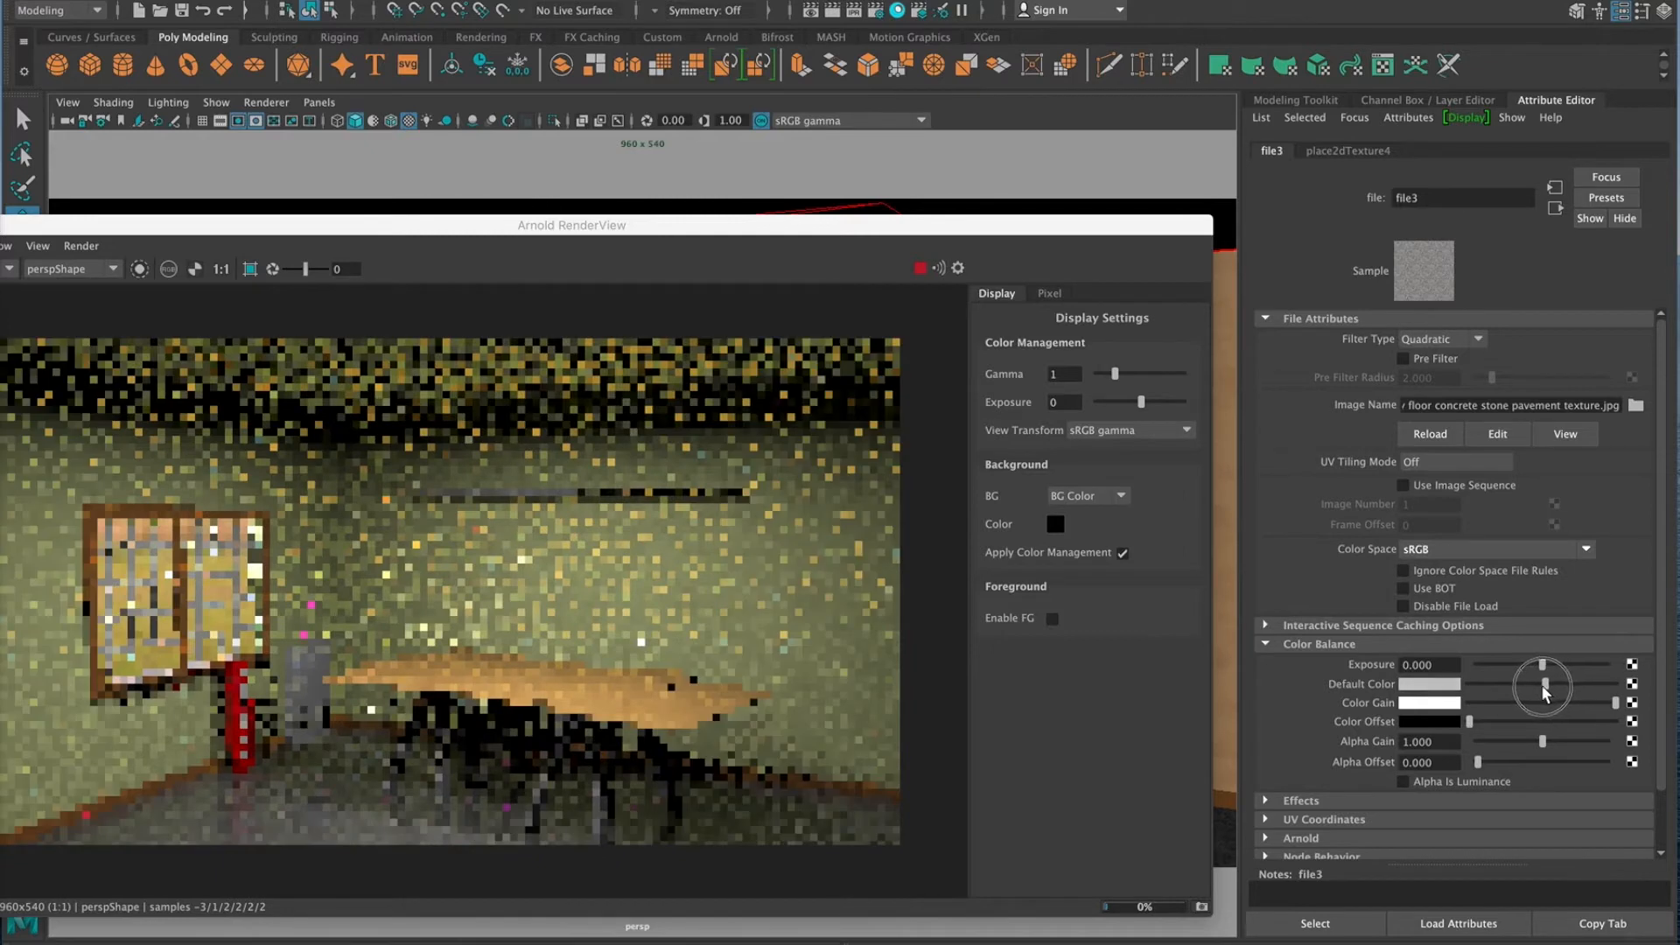
drag(1615, 702, 1667, 701)
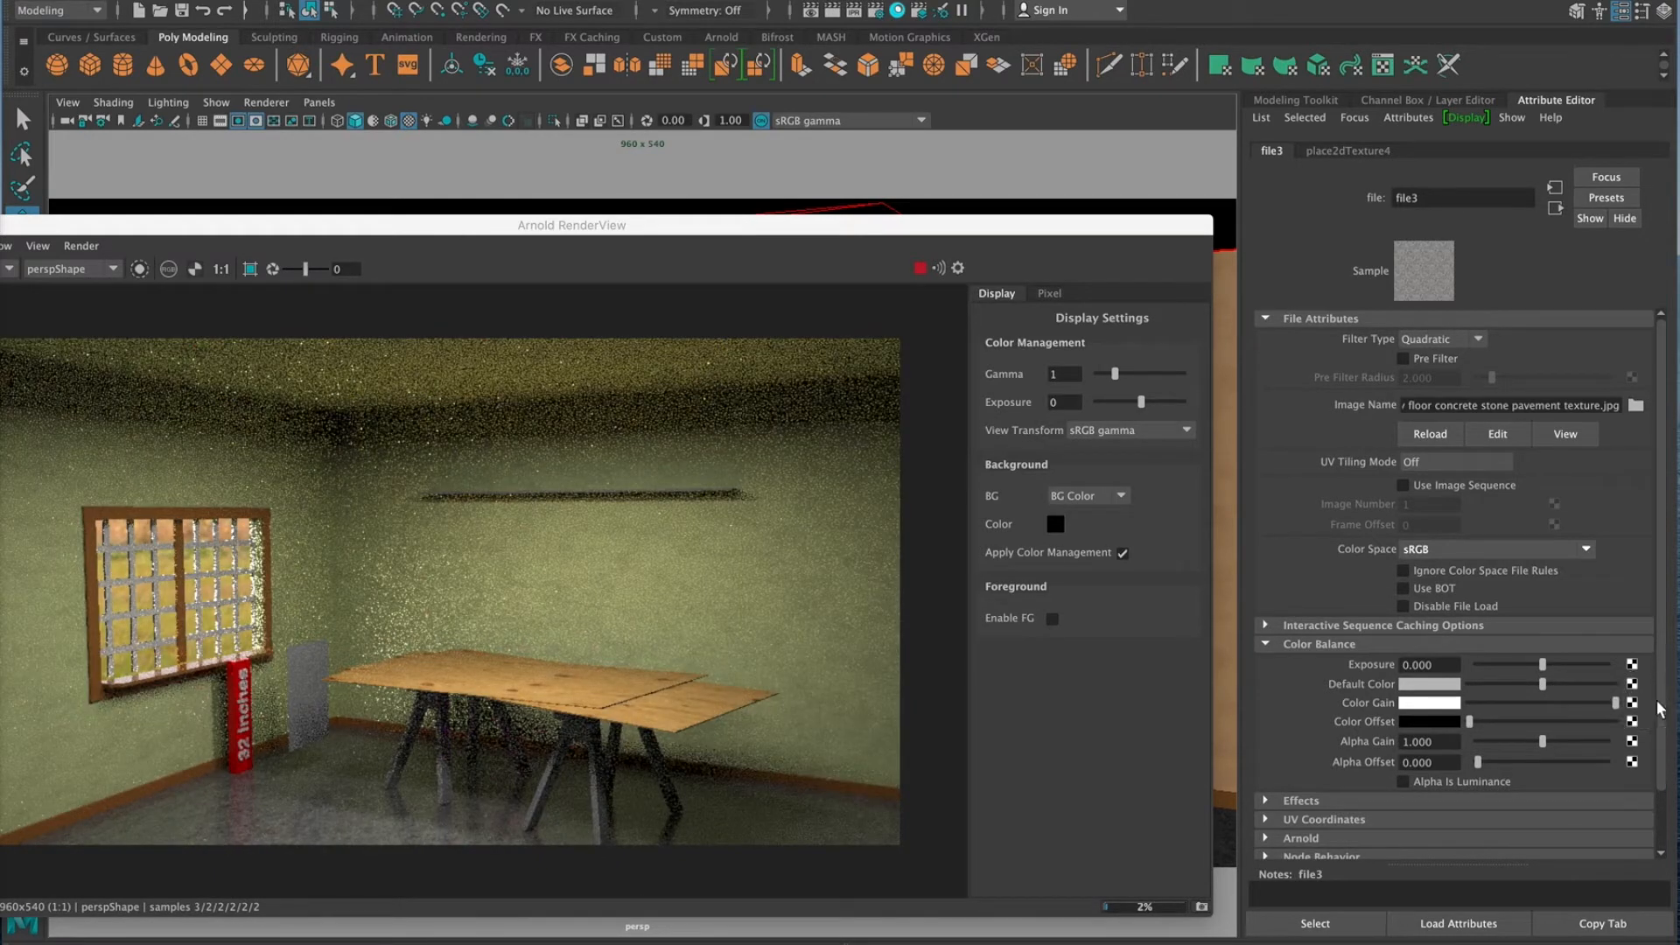
mouse_move(1483, 719)
mouse_down()
mouse_move(1503, 724)
mouse_move(1468, 728)
mouse_up()
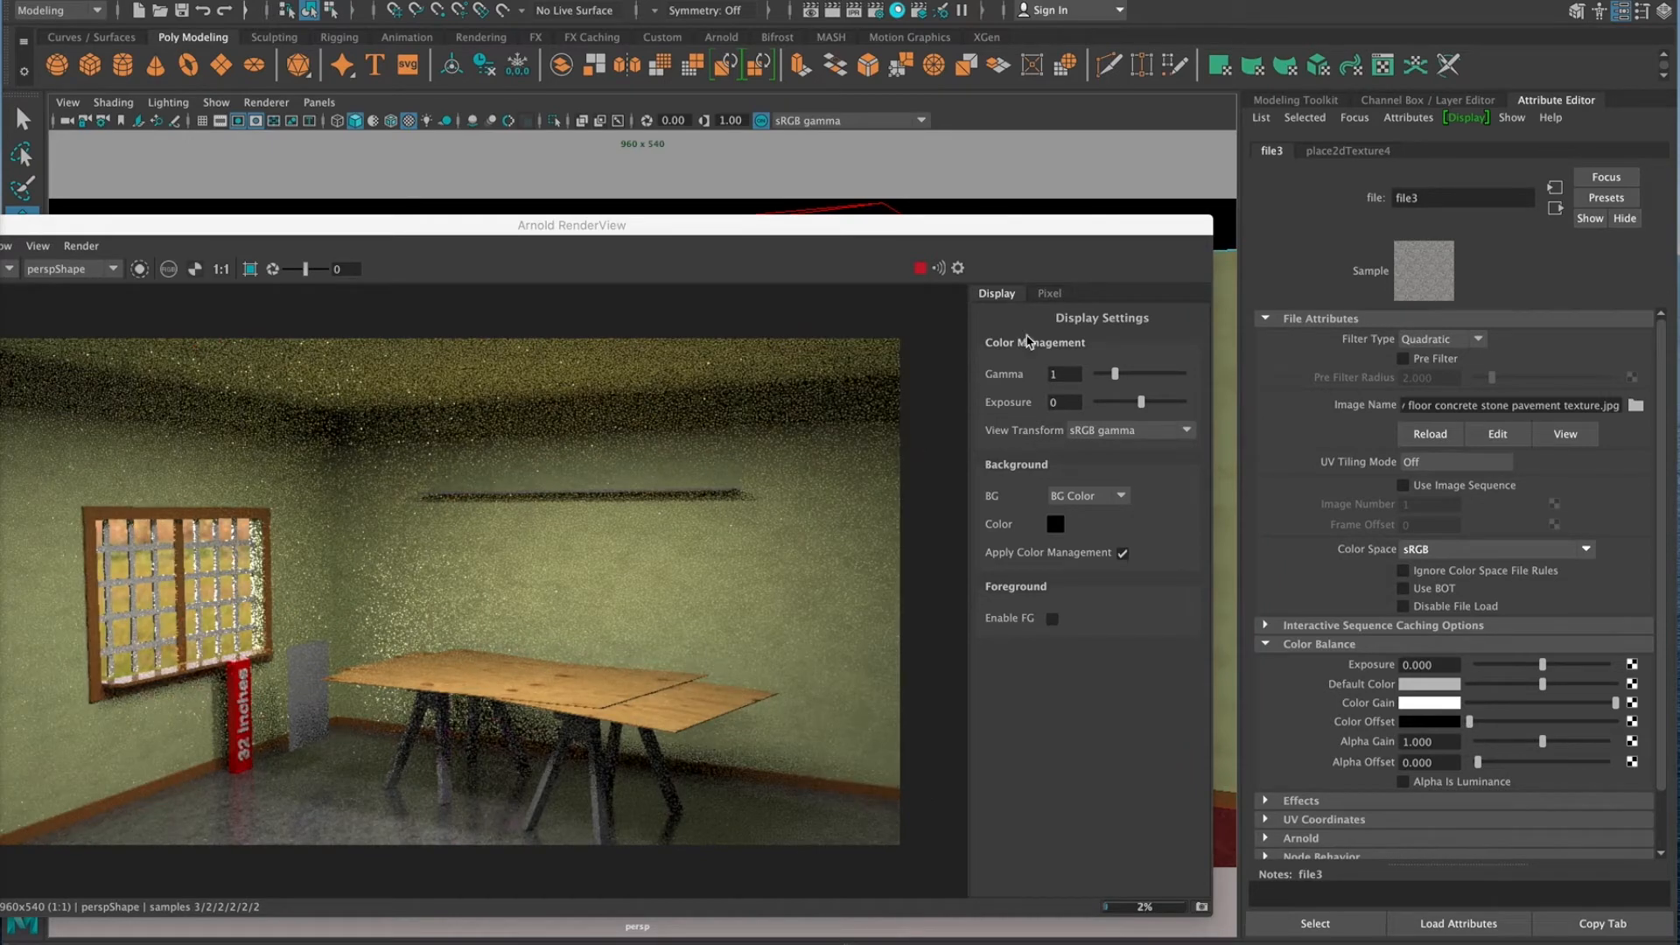
Return to the floor material's attributes and set its specular IOR to 1.000
click(1553, 208)
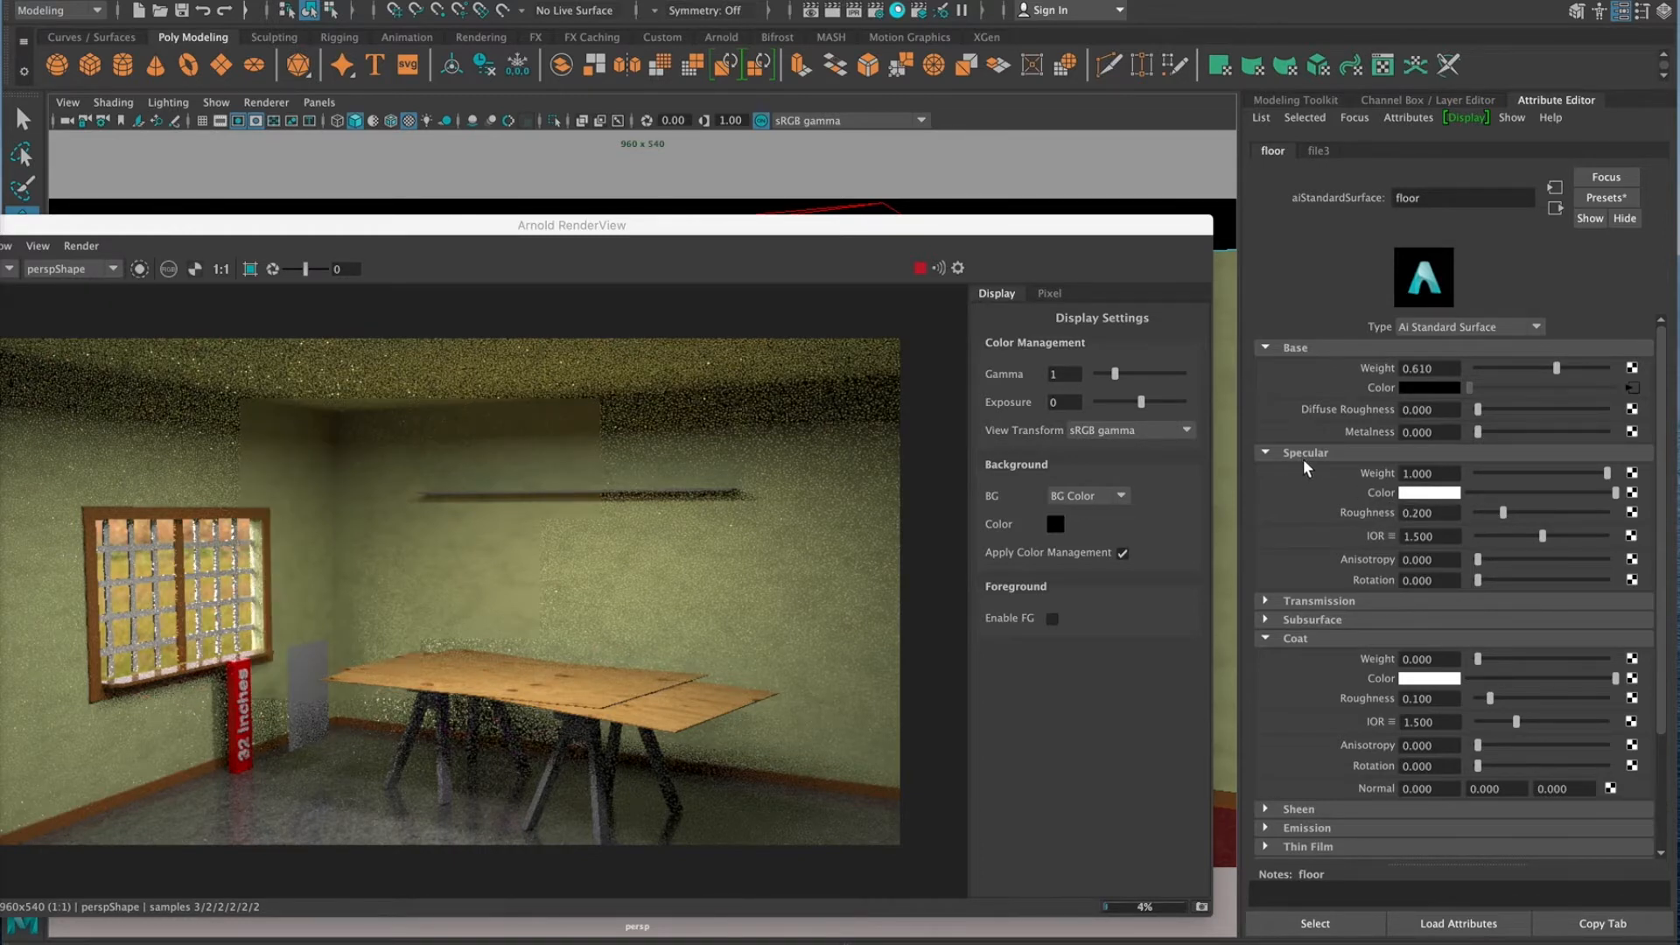
click(1414, 536)
drag(1412, 537, 1420, 536)
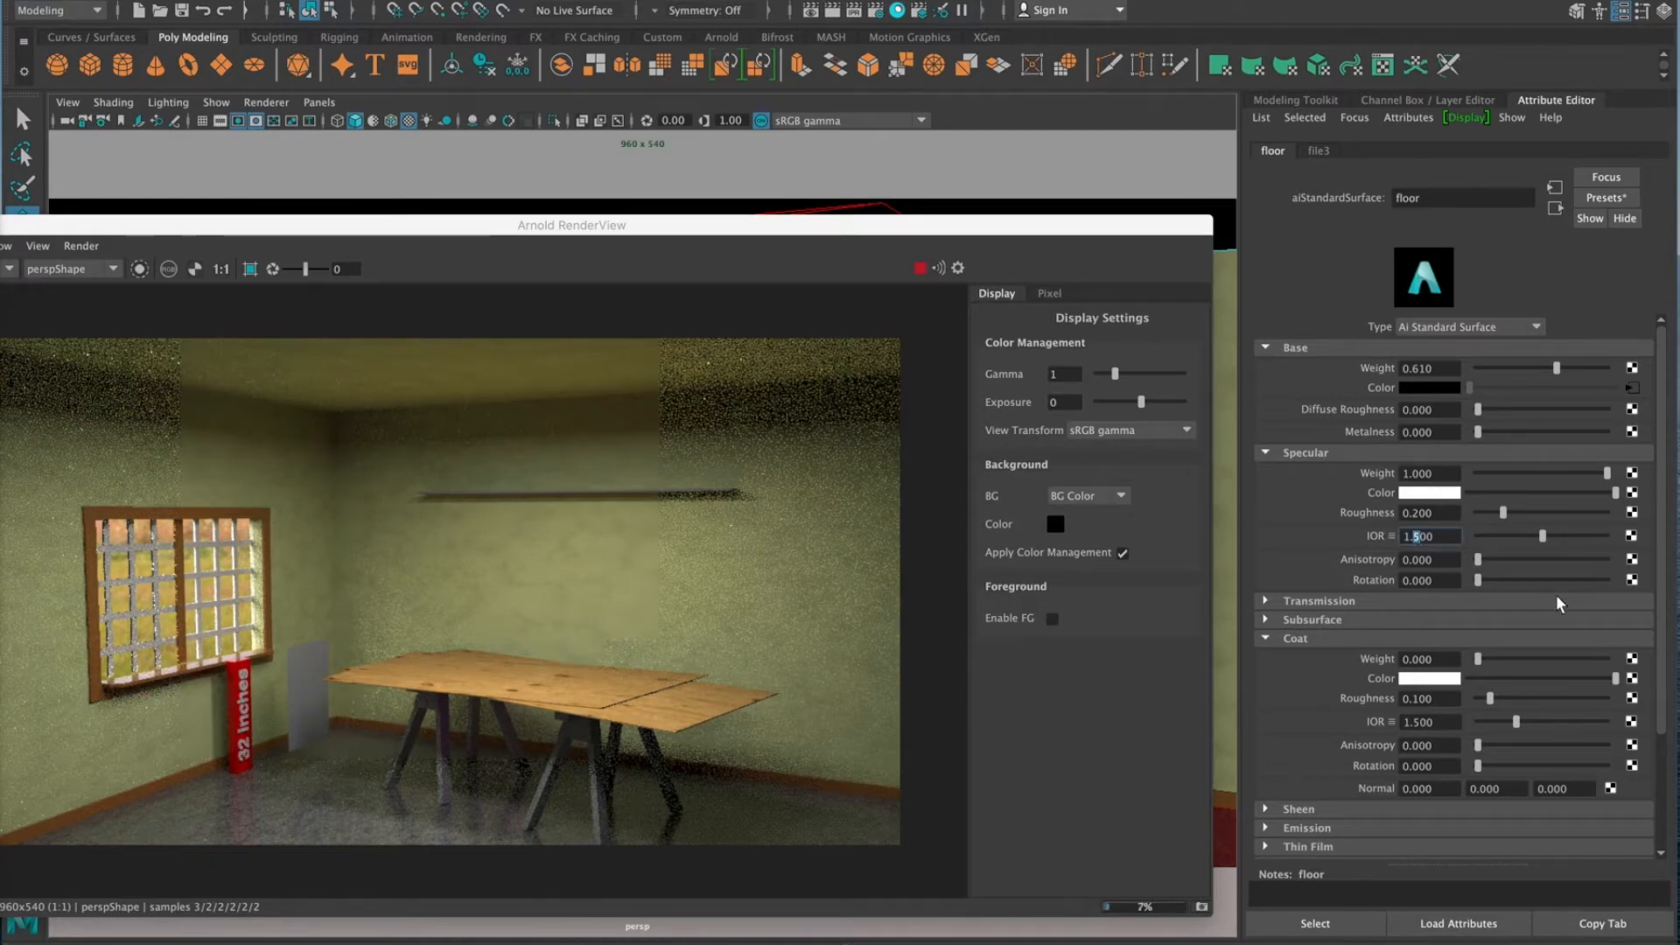
text(0)
key(Return)
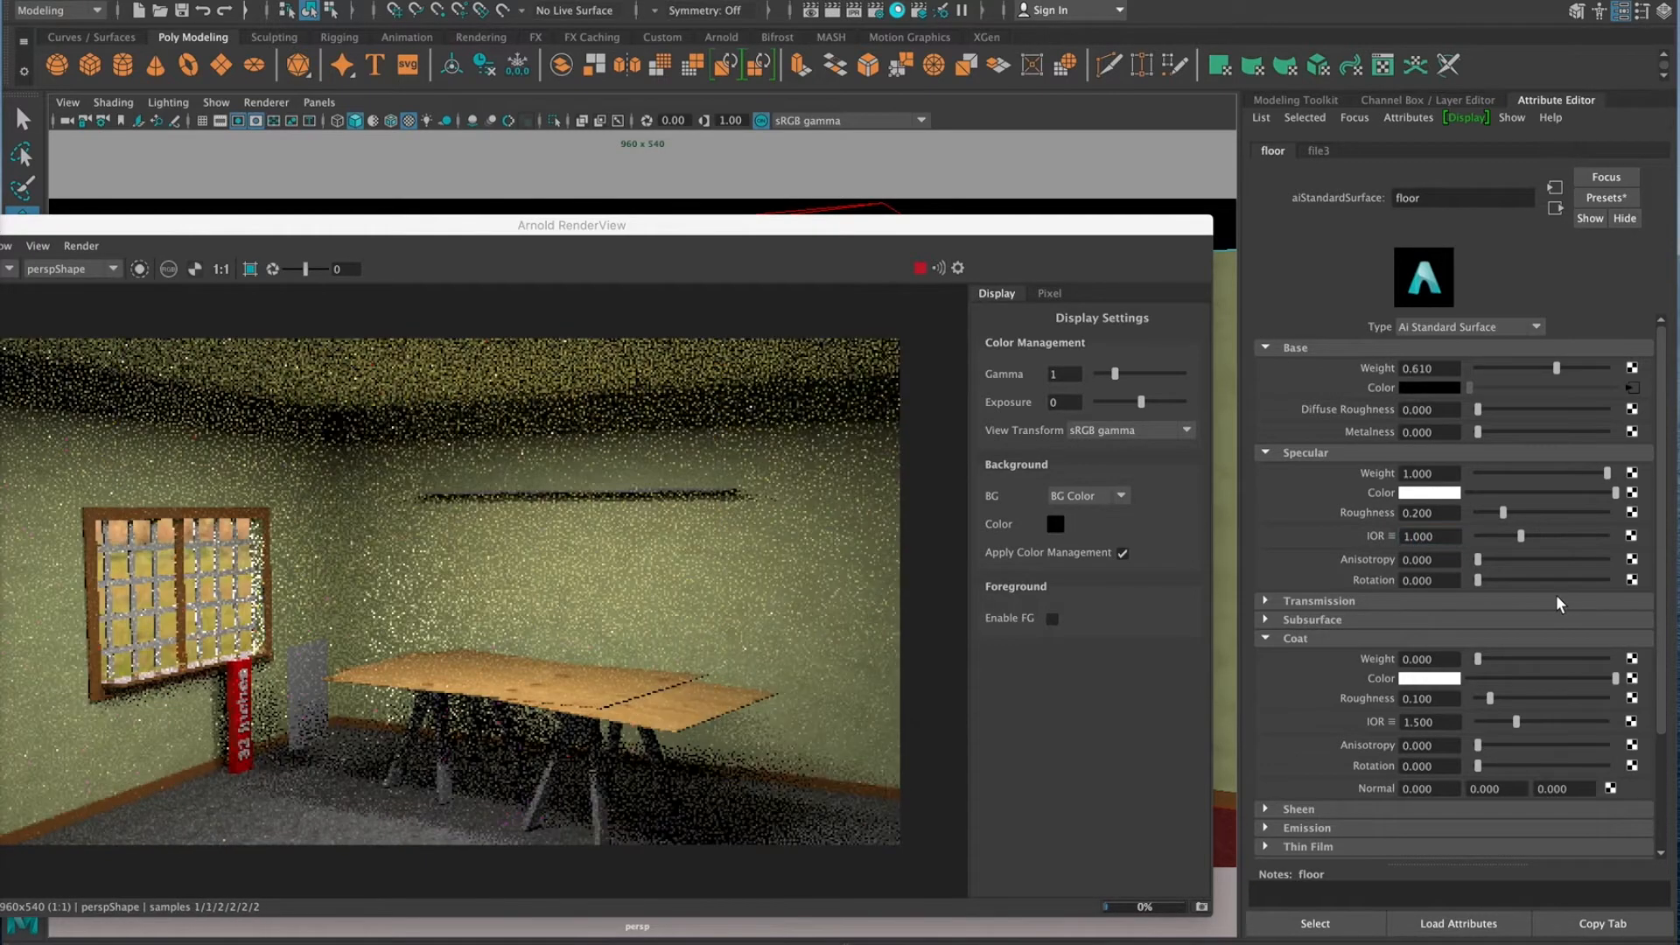
Set the floor material's specular weight to 0.059 and its specular roughness to 0.287
click(1497, 473)
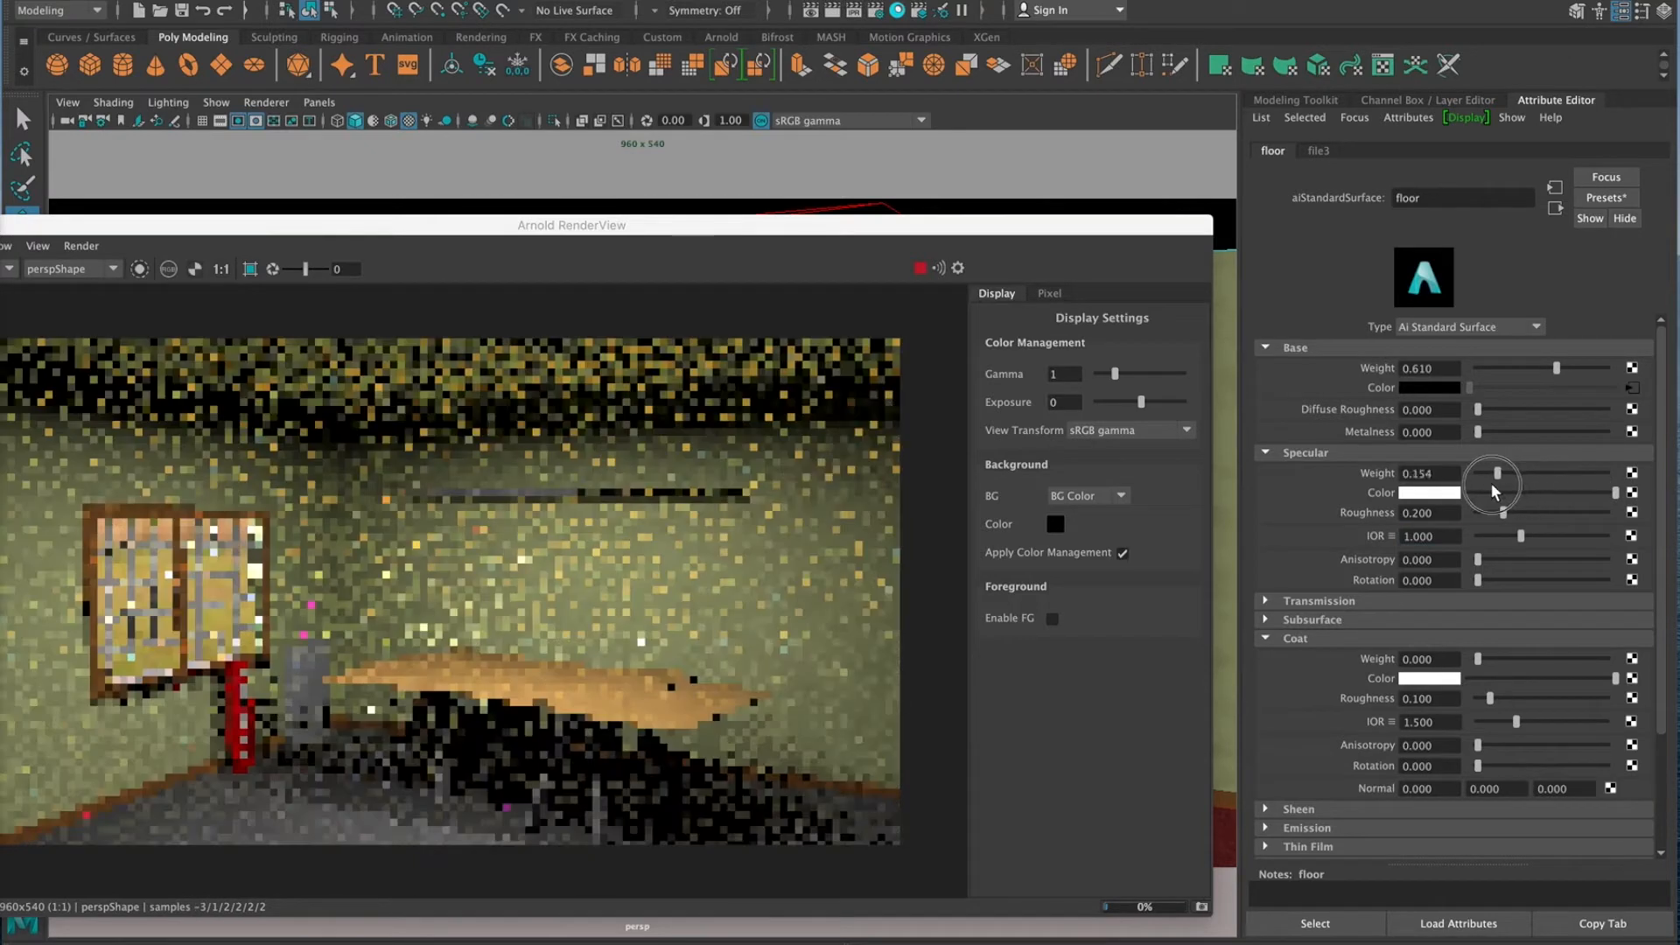
drag(1489, 480, 1485, 479)
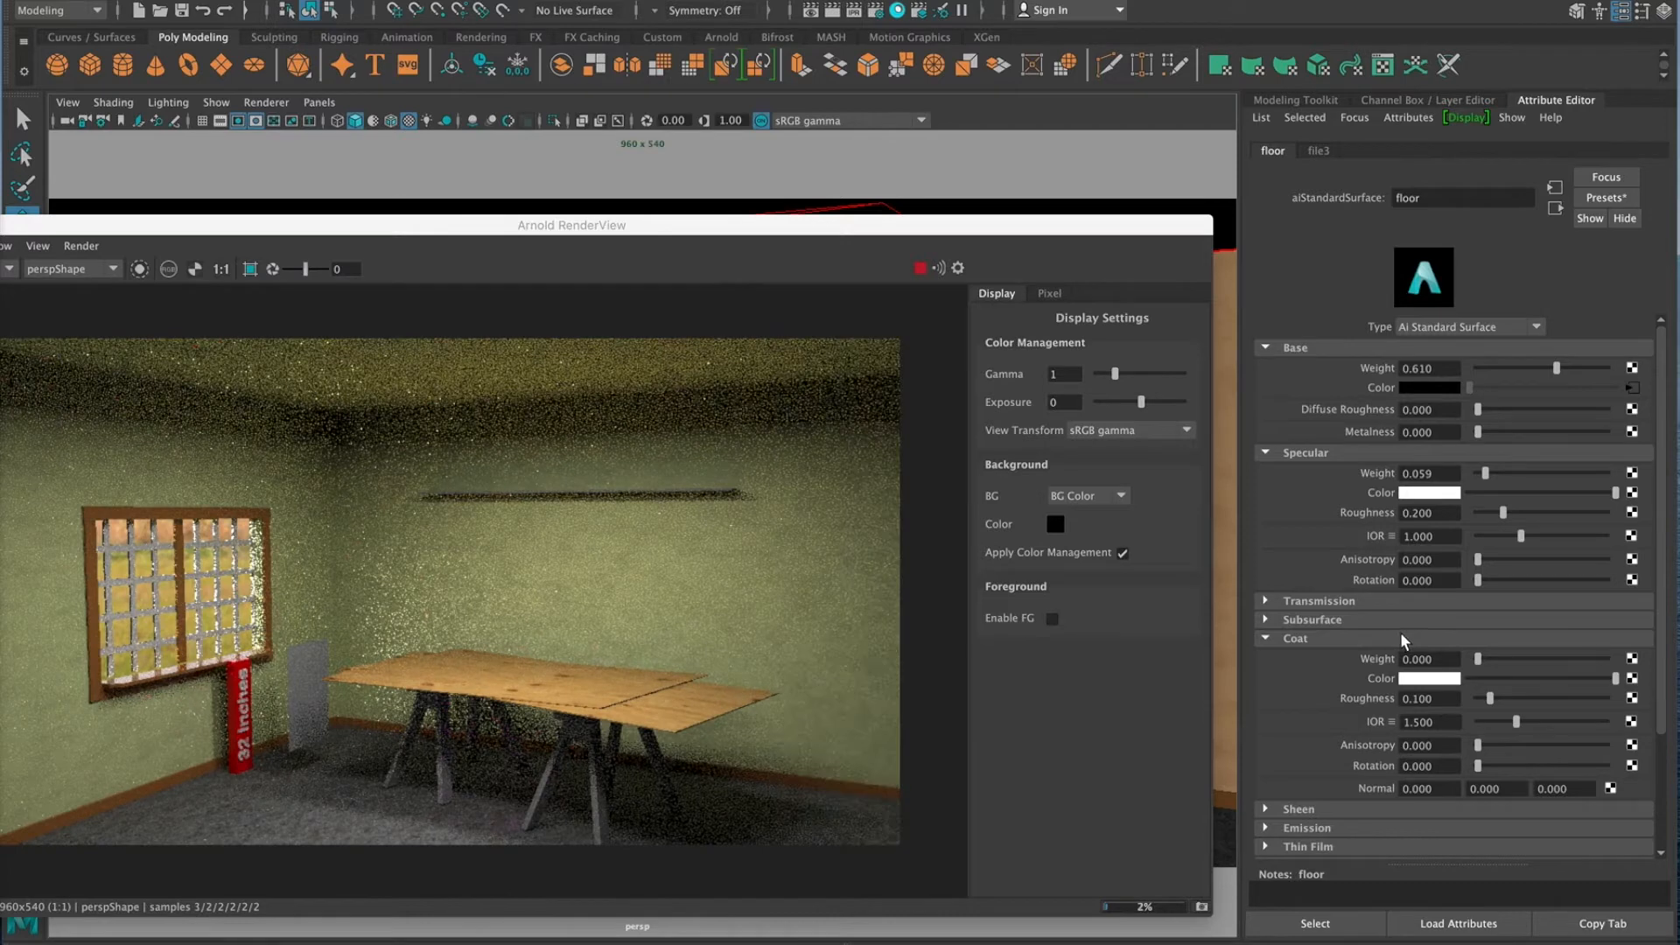
click(1514, 512)
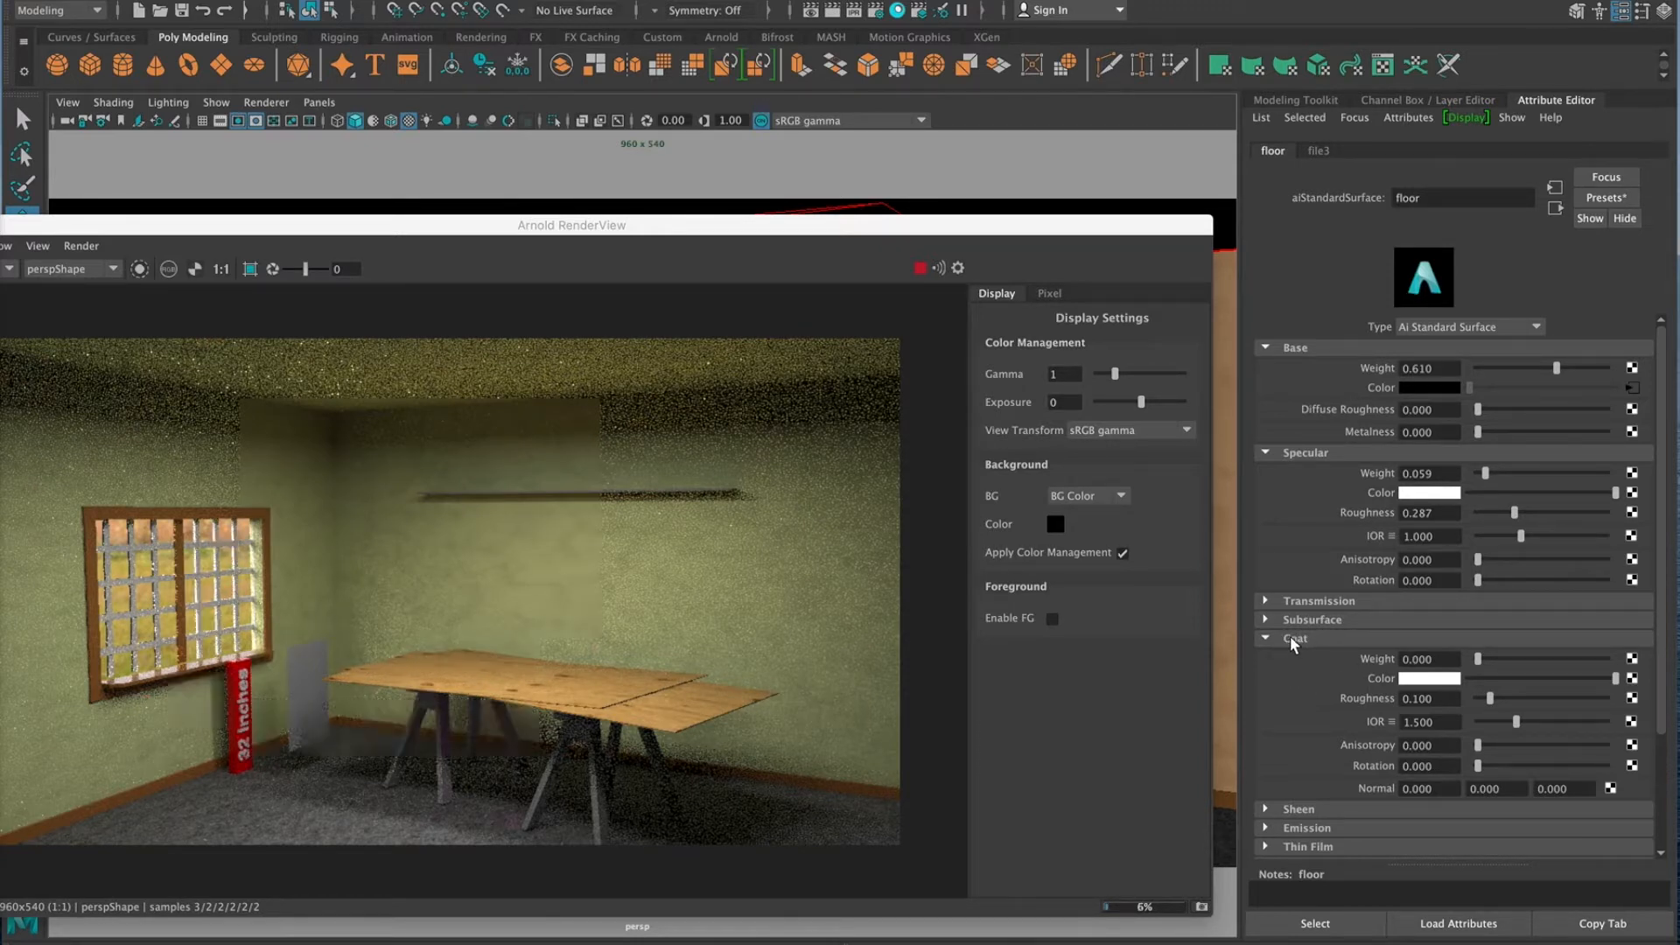
Set the base color texture's Repeat UV to 20 by 20 in its 2D placement node
drag(866, 225, 889, 159)
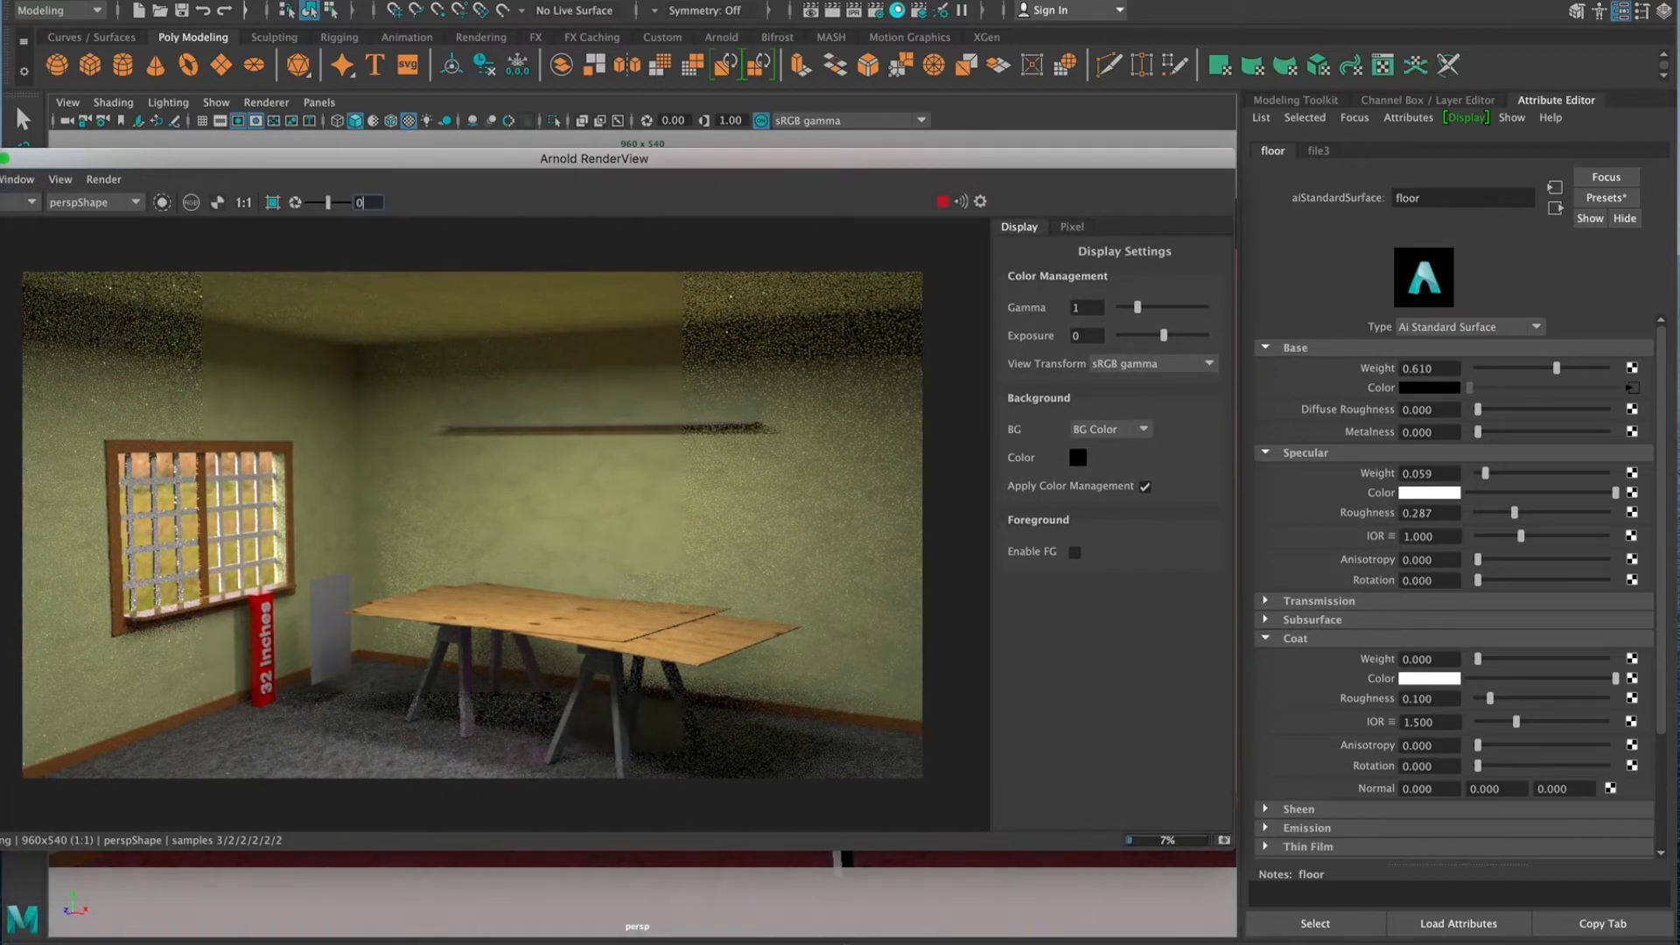
alt+drag(922, 885, 922, 908)
alt+drag(1024, 884, 1083, 701)
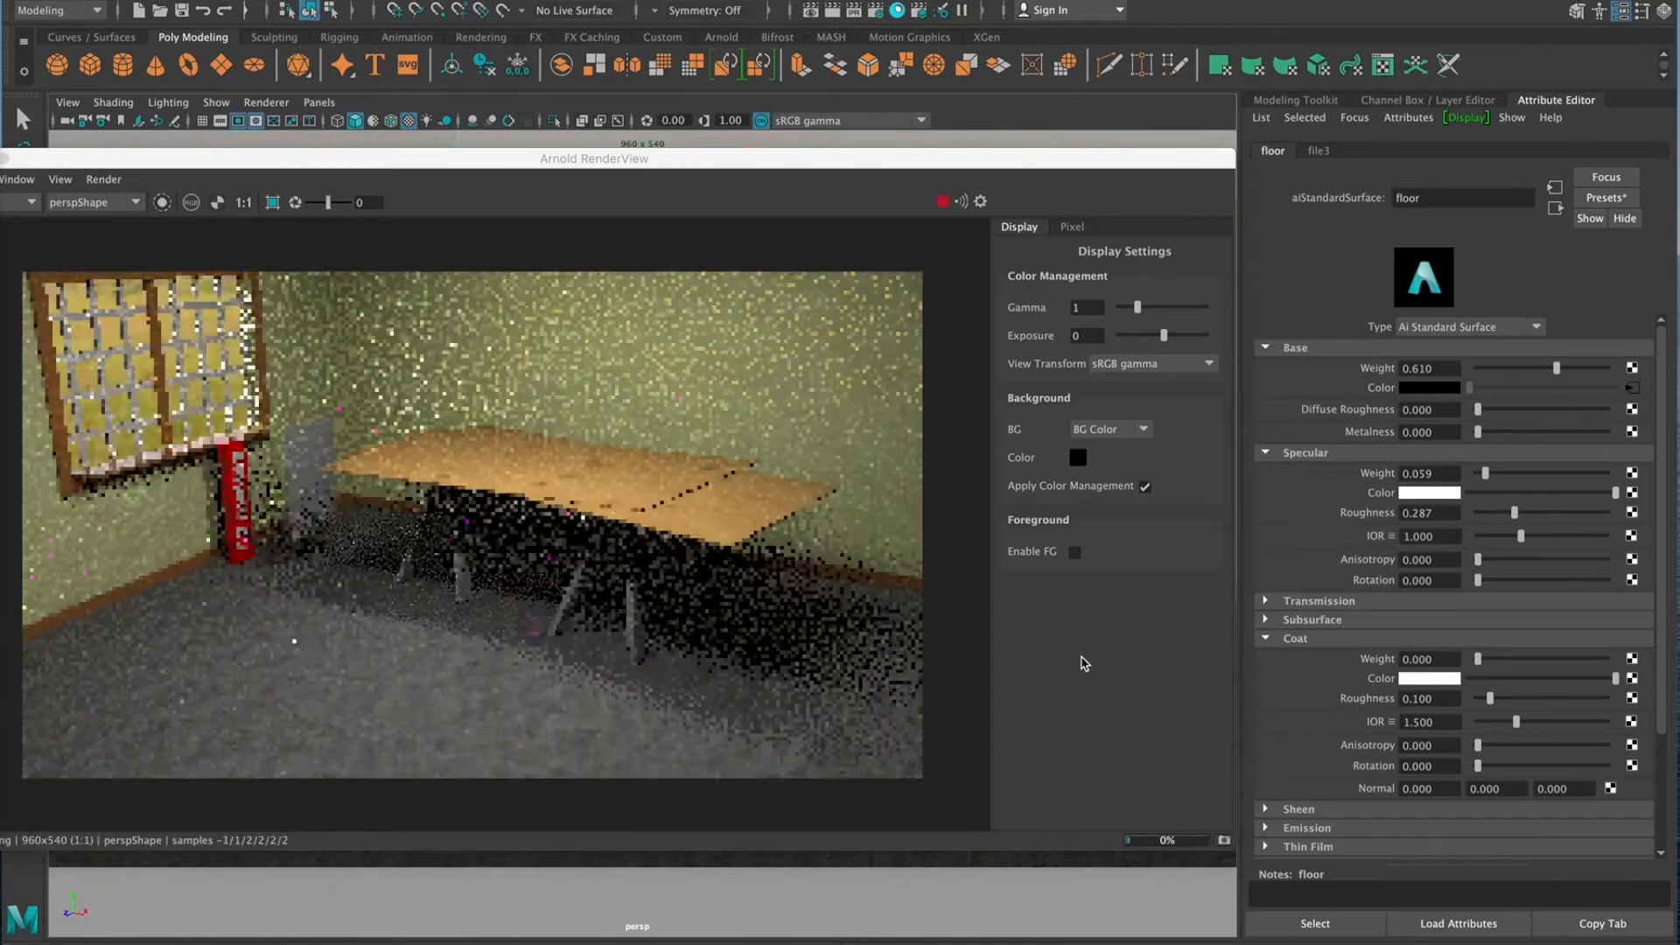
alt+drag(999, 906, 992, 920)
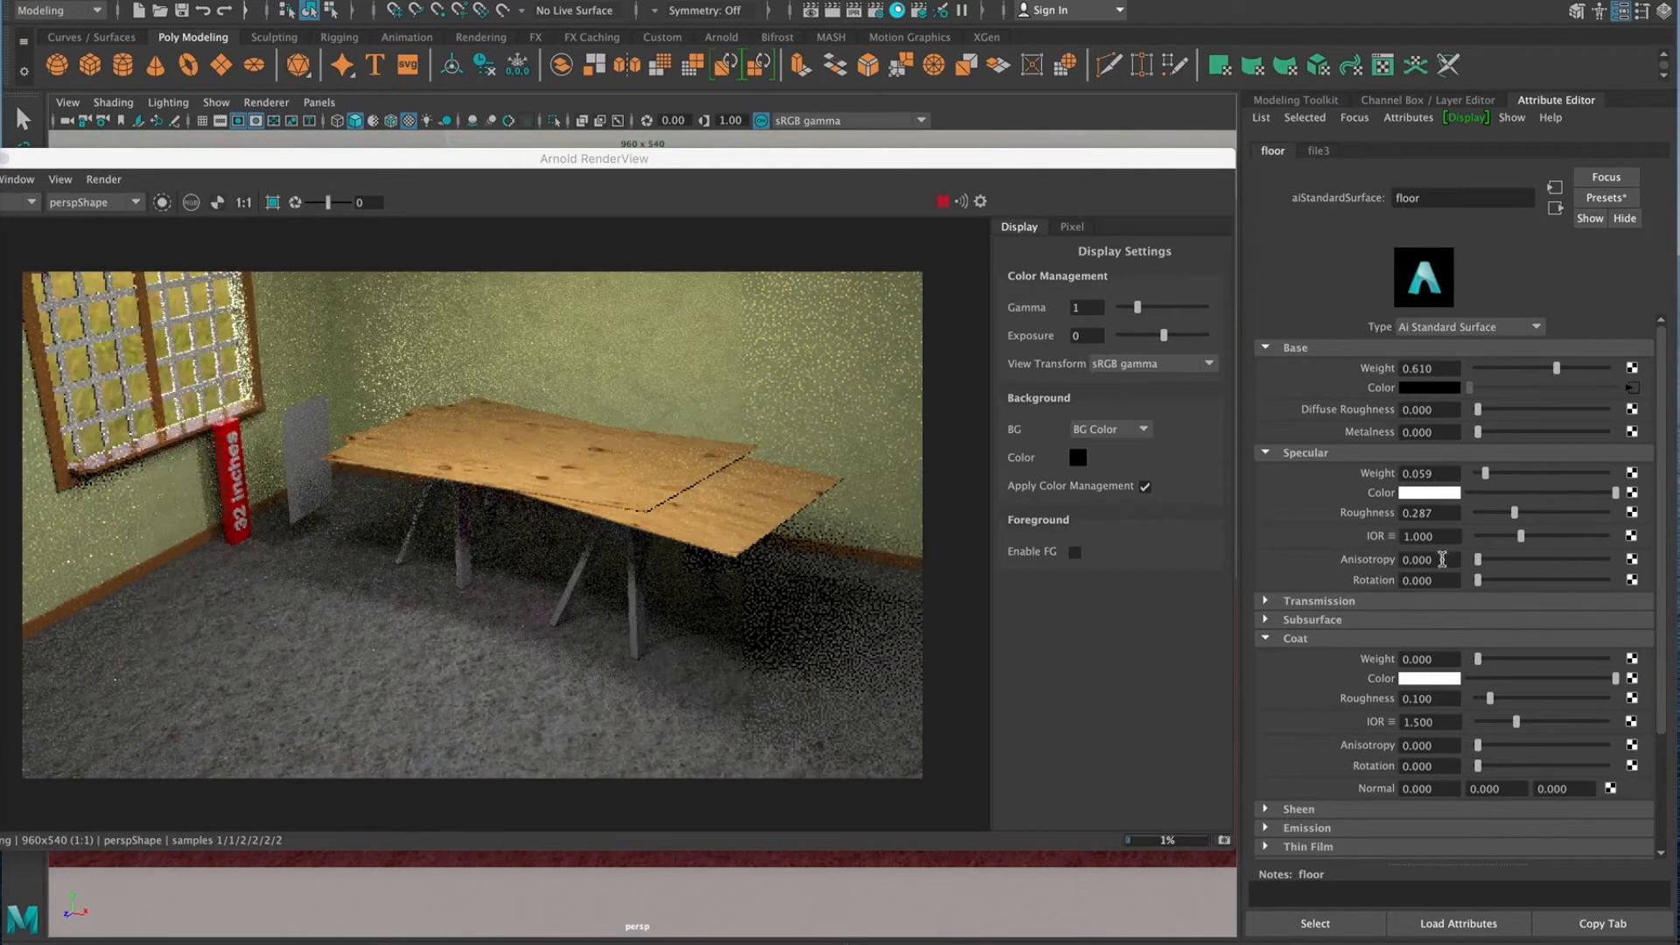
click(1315, 152)
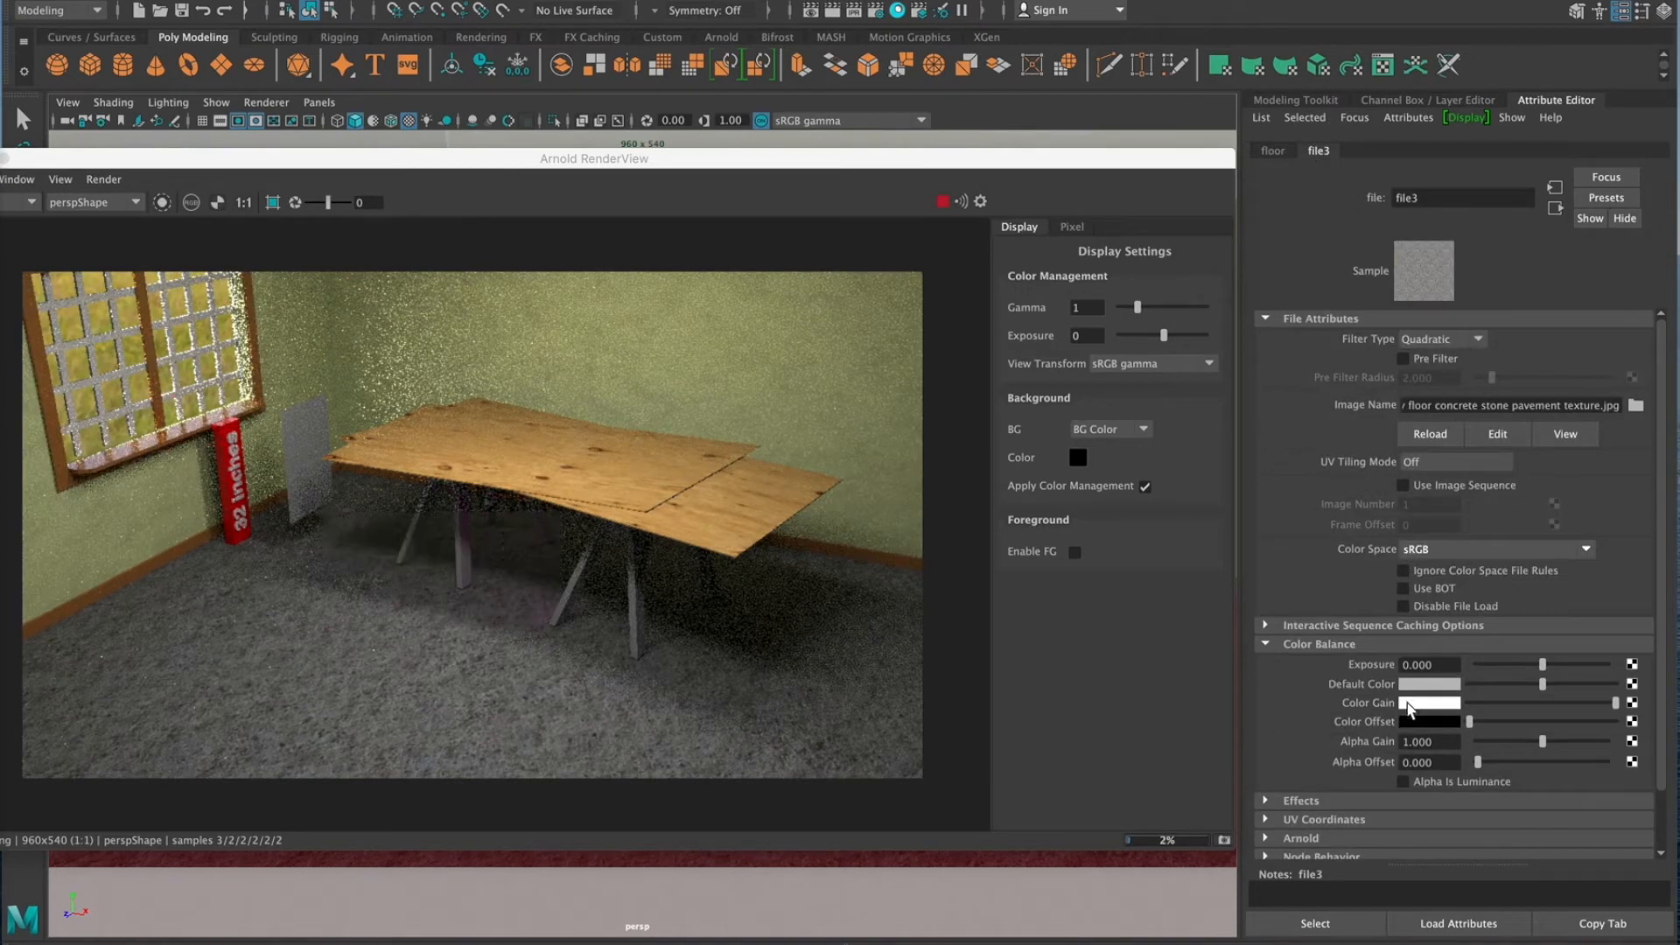
click(1356, 117)
click(1361, 118)
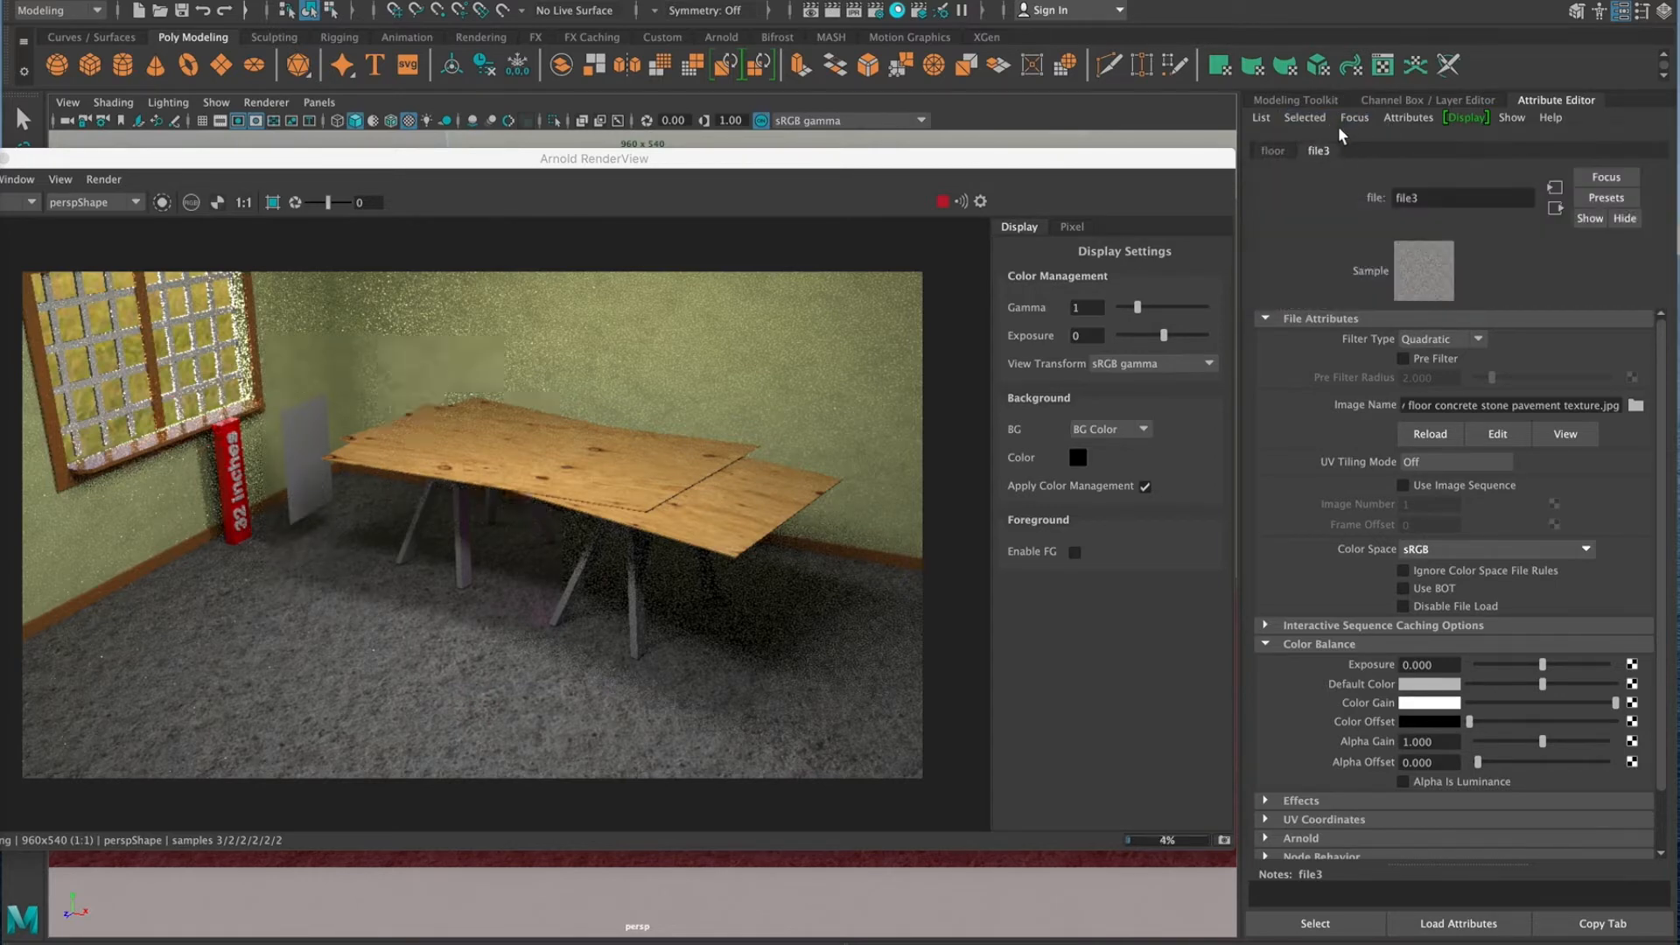
click(1337, 126)
click(1321, 149)
click(1364, 151)
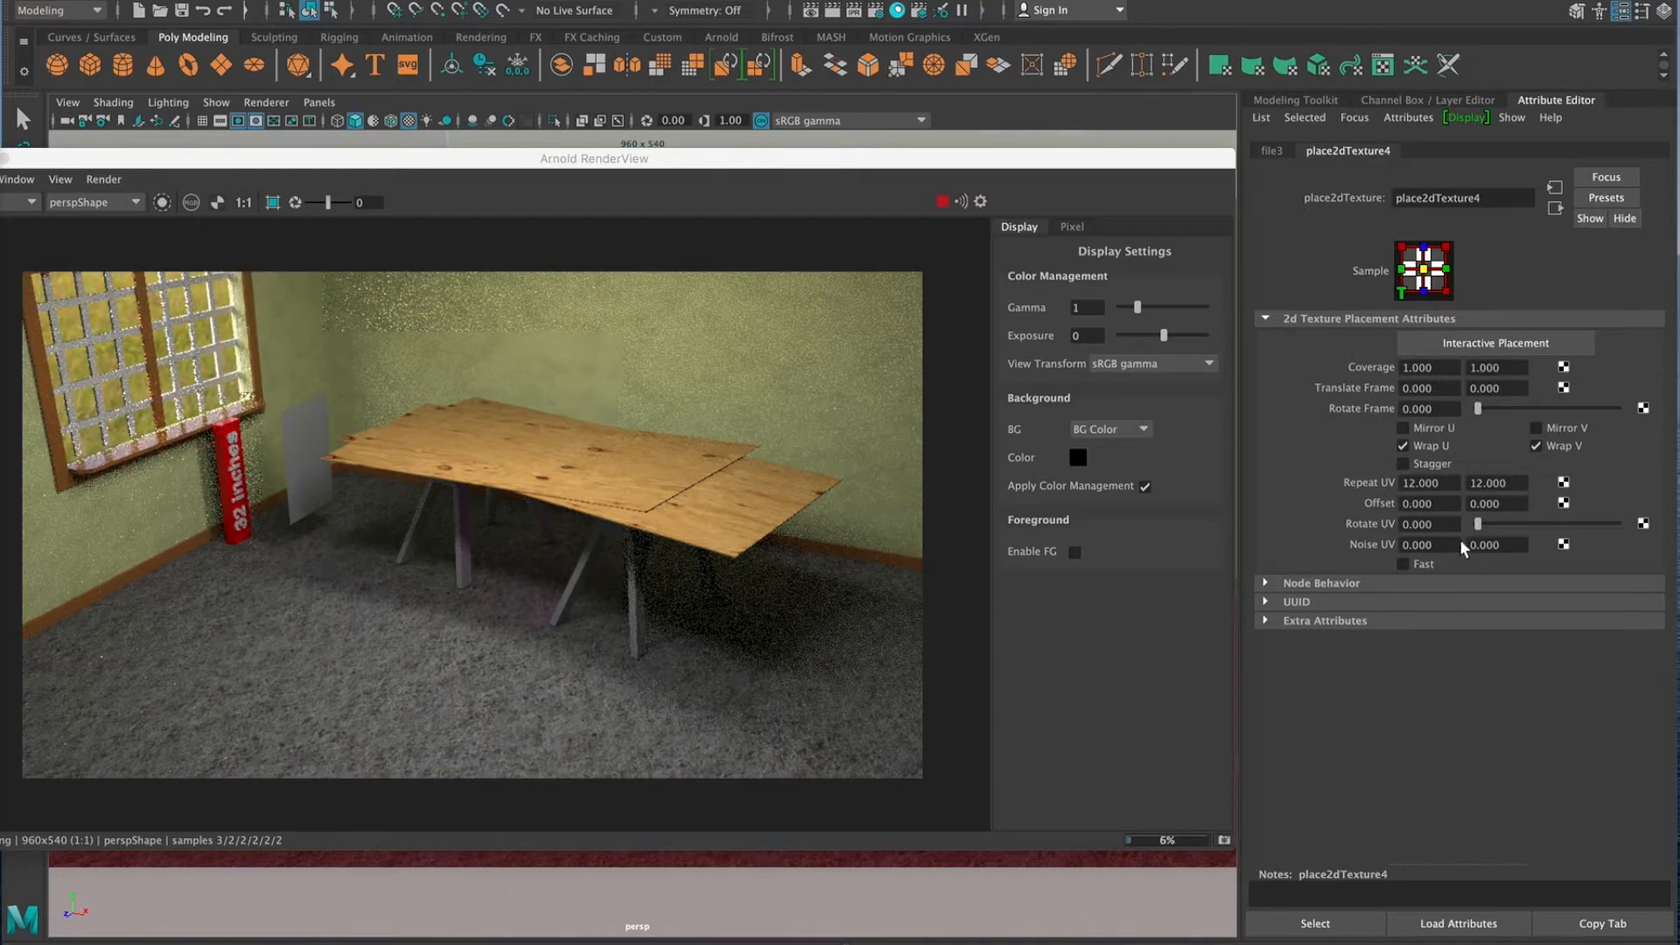
click(1346, 485)
text(20)
key(Tab)
text(20)
key(Return)
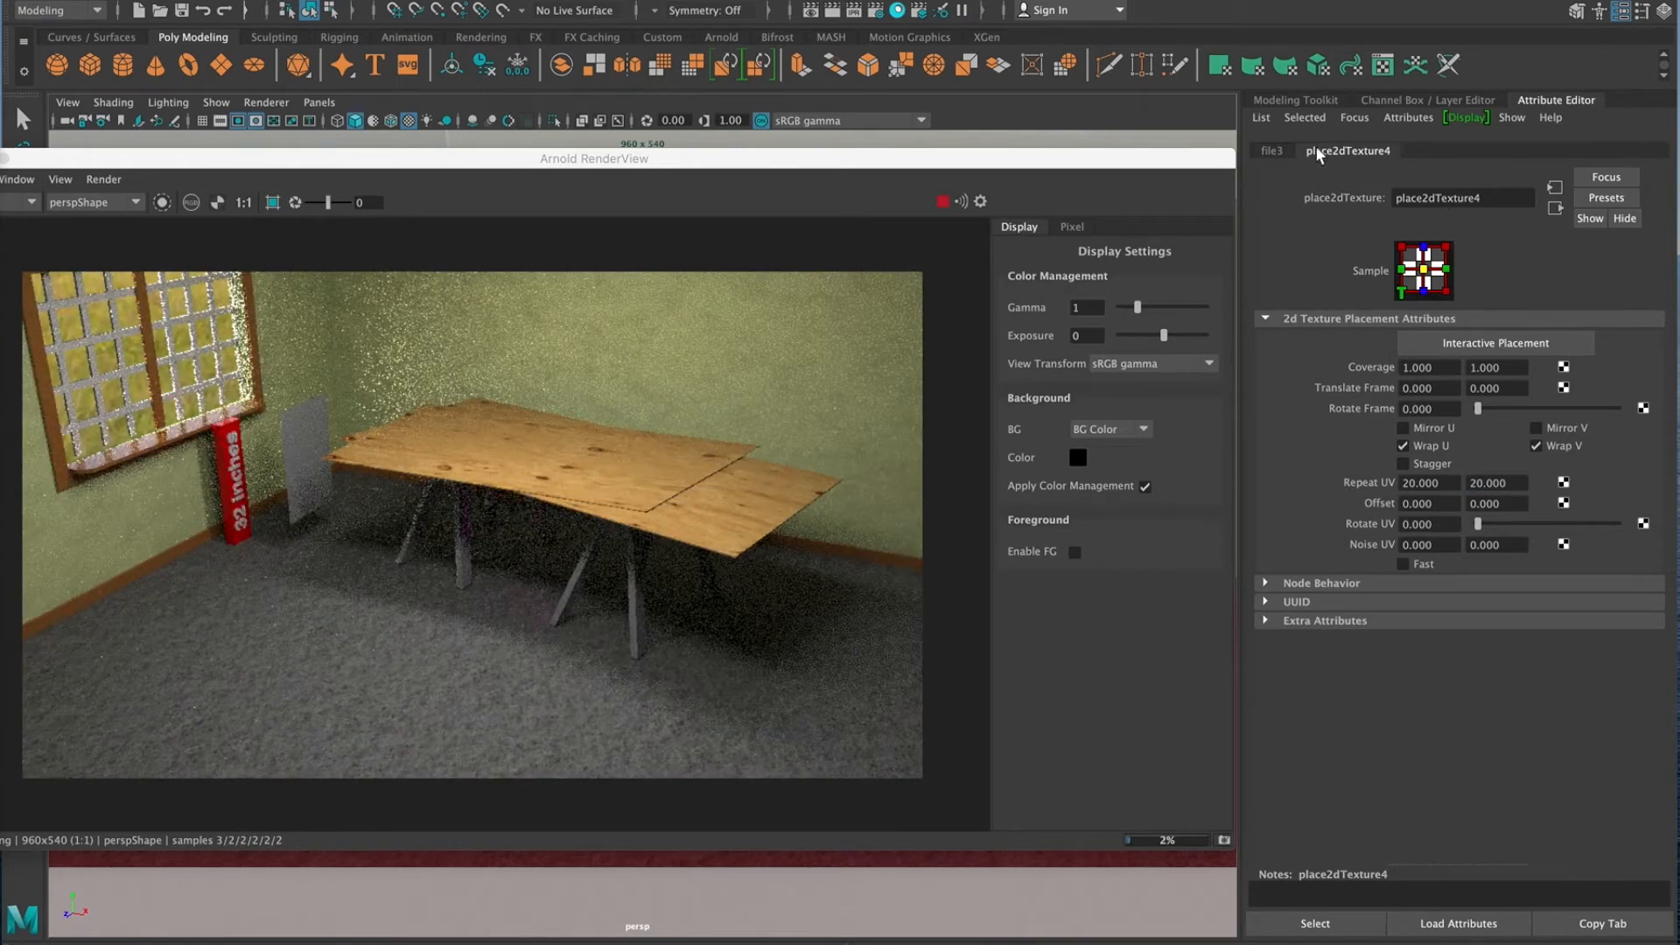
Map the floor material's coat color to a File texture using stained_seamless_lg.jpg from the FloorTextures folder
click(1271, 151)
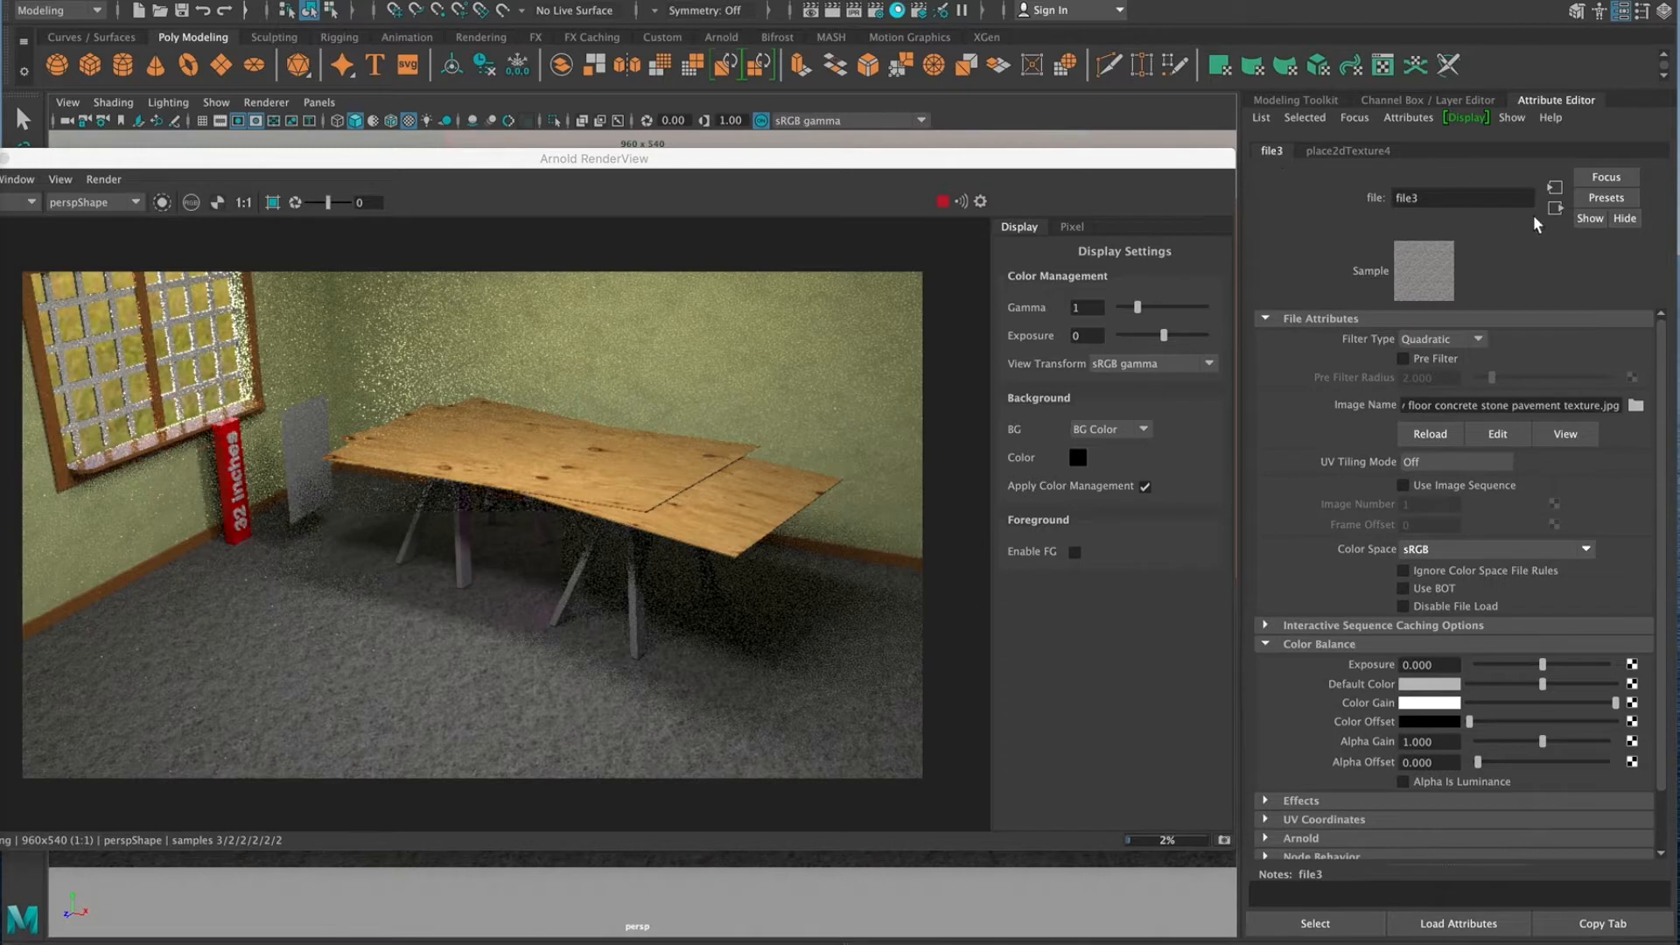
click(1556, 208)
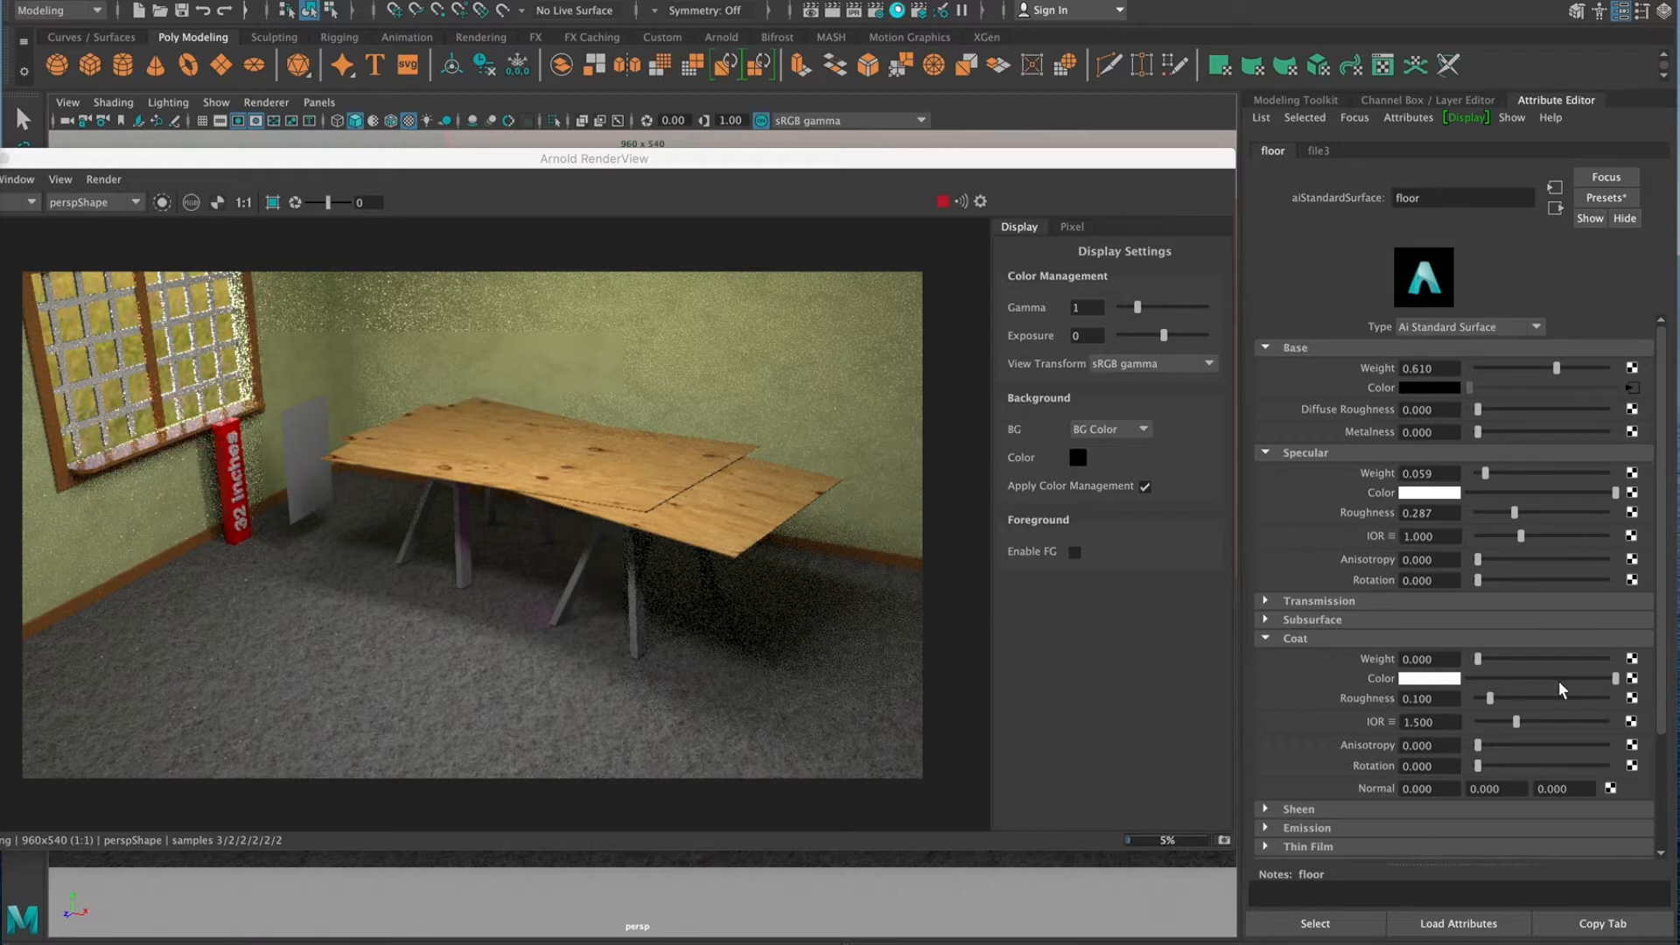
click(1631, 680)
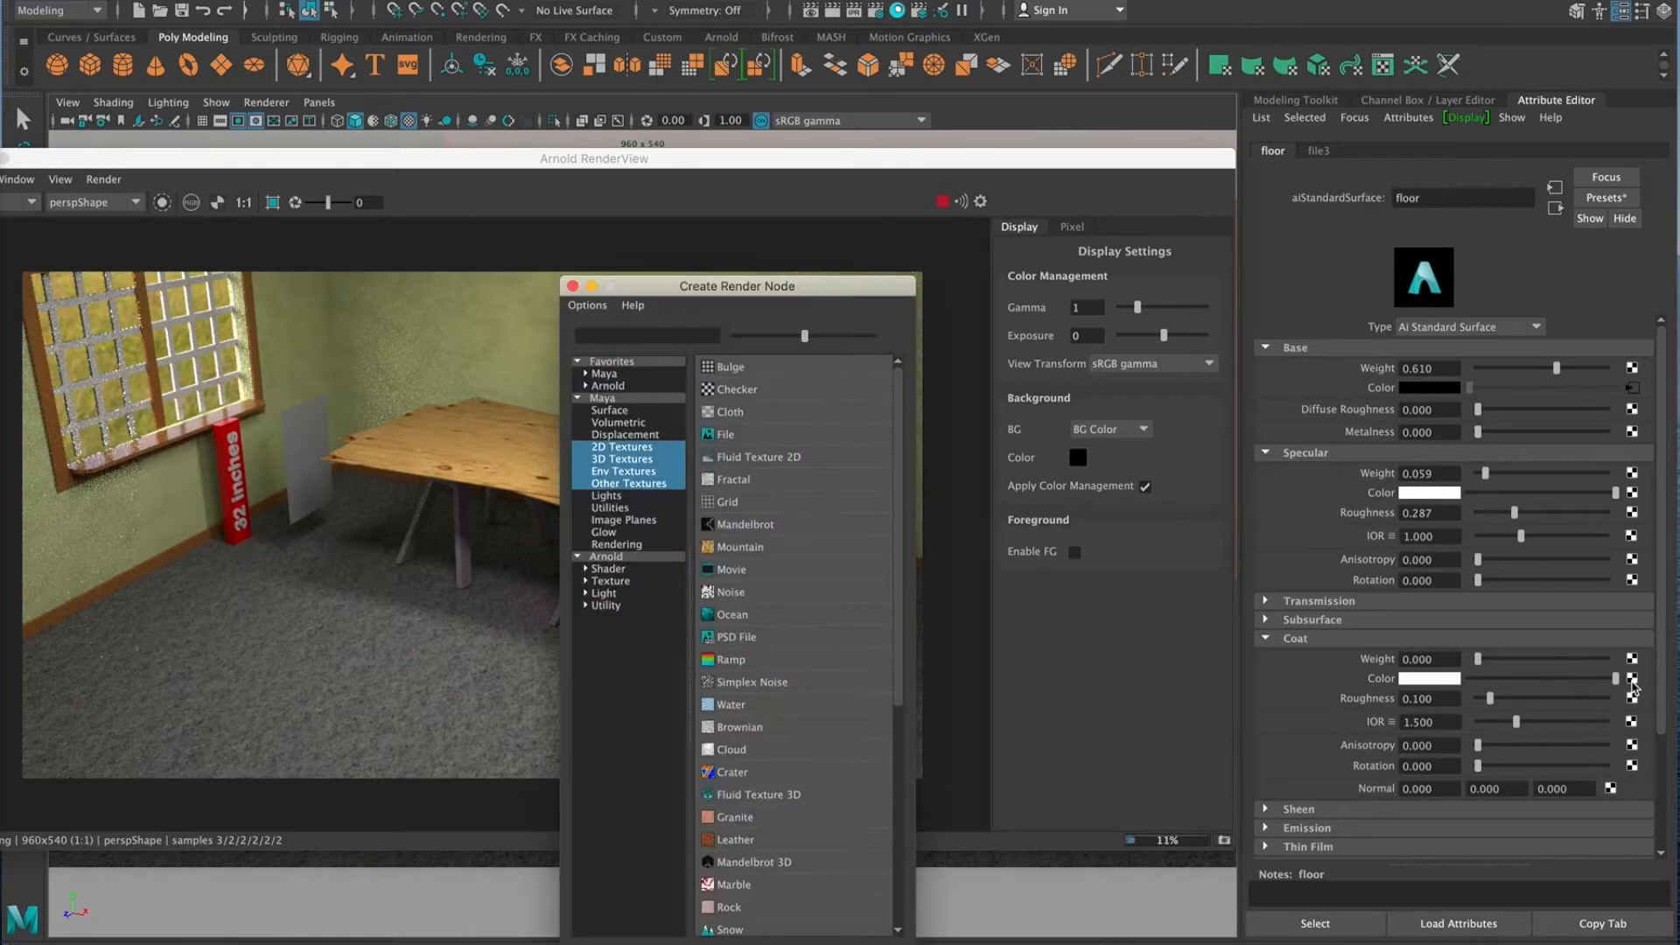
click(726, 434)
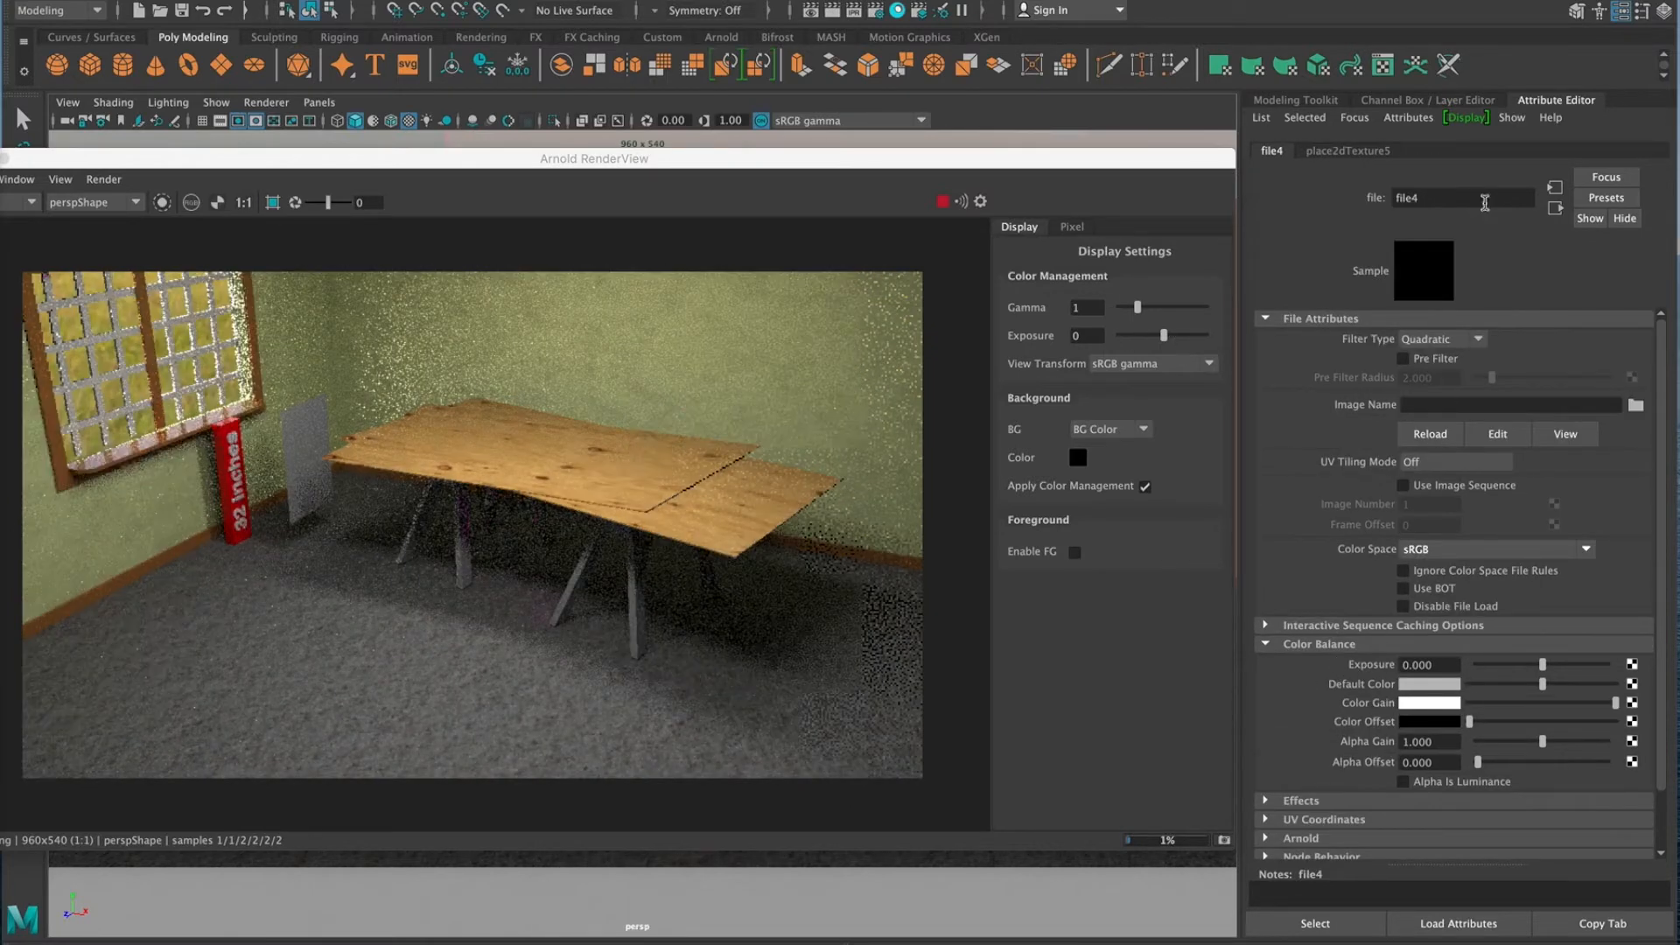
click(1634, 406)
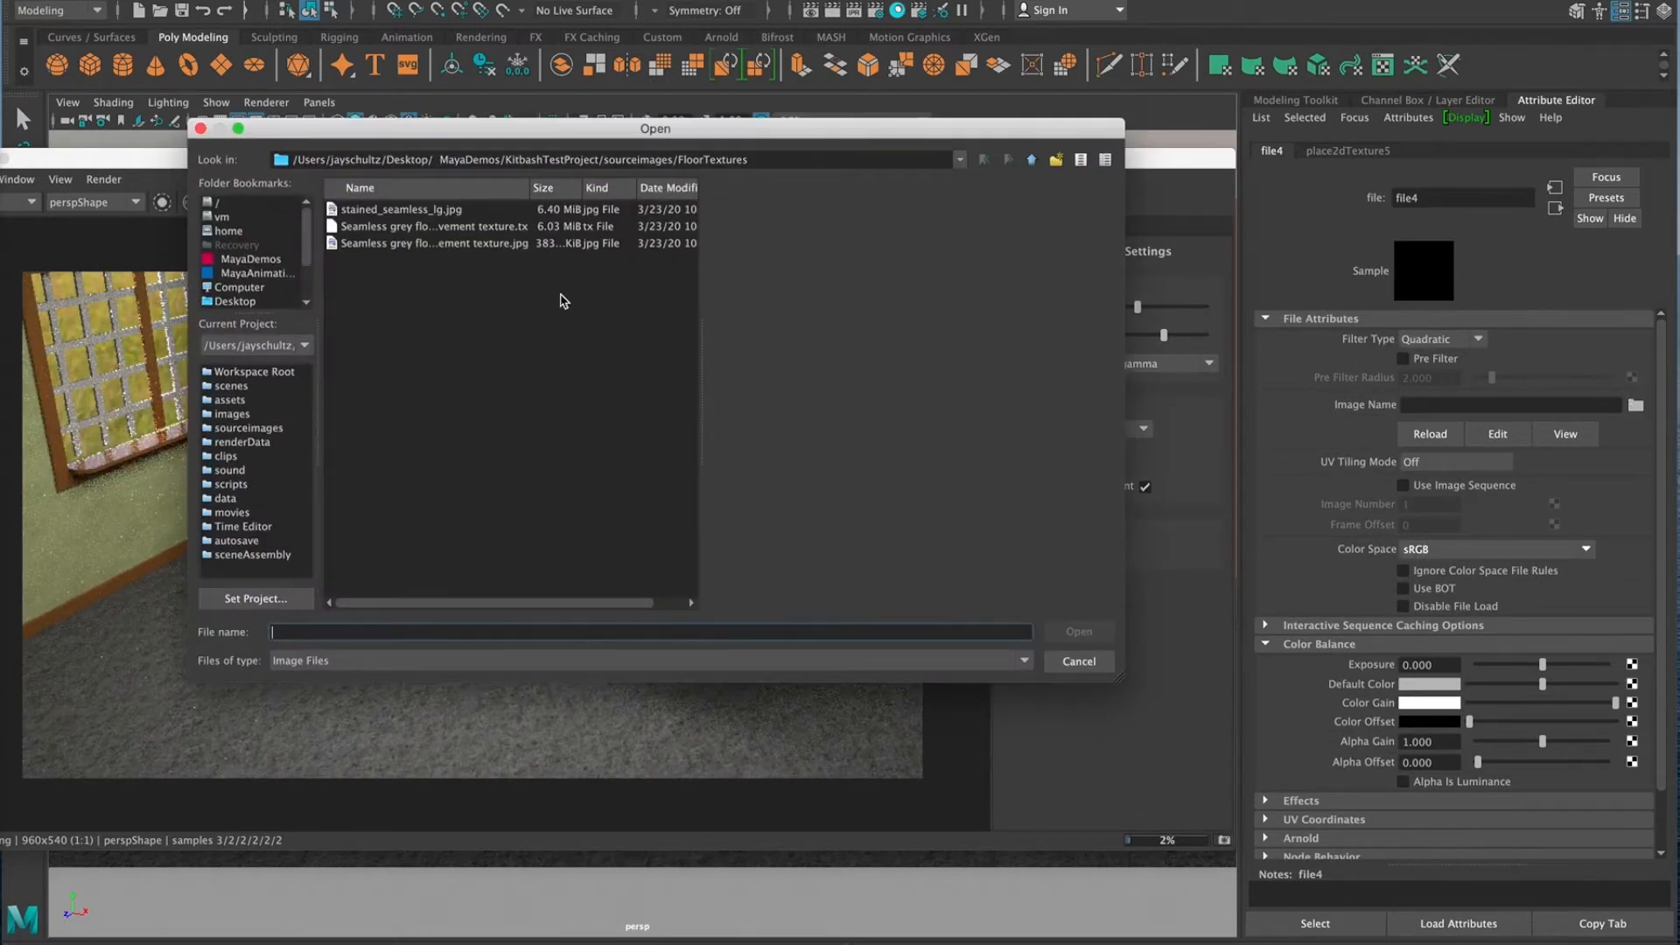
click(412, 211)
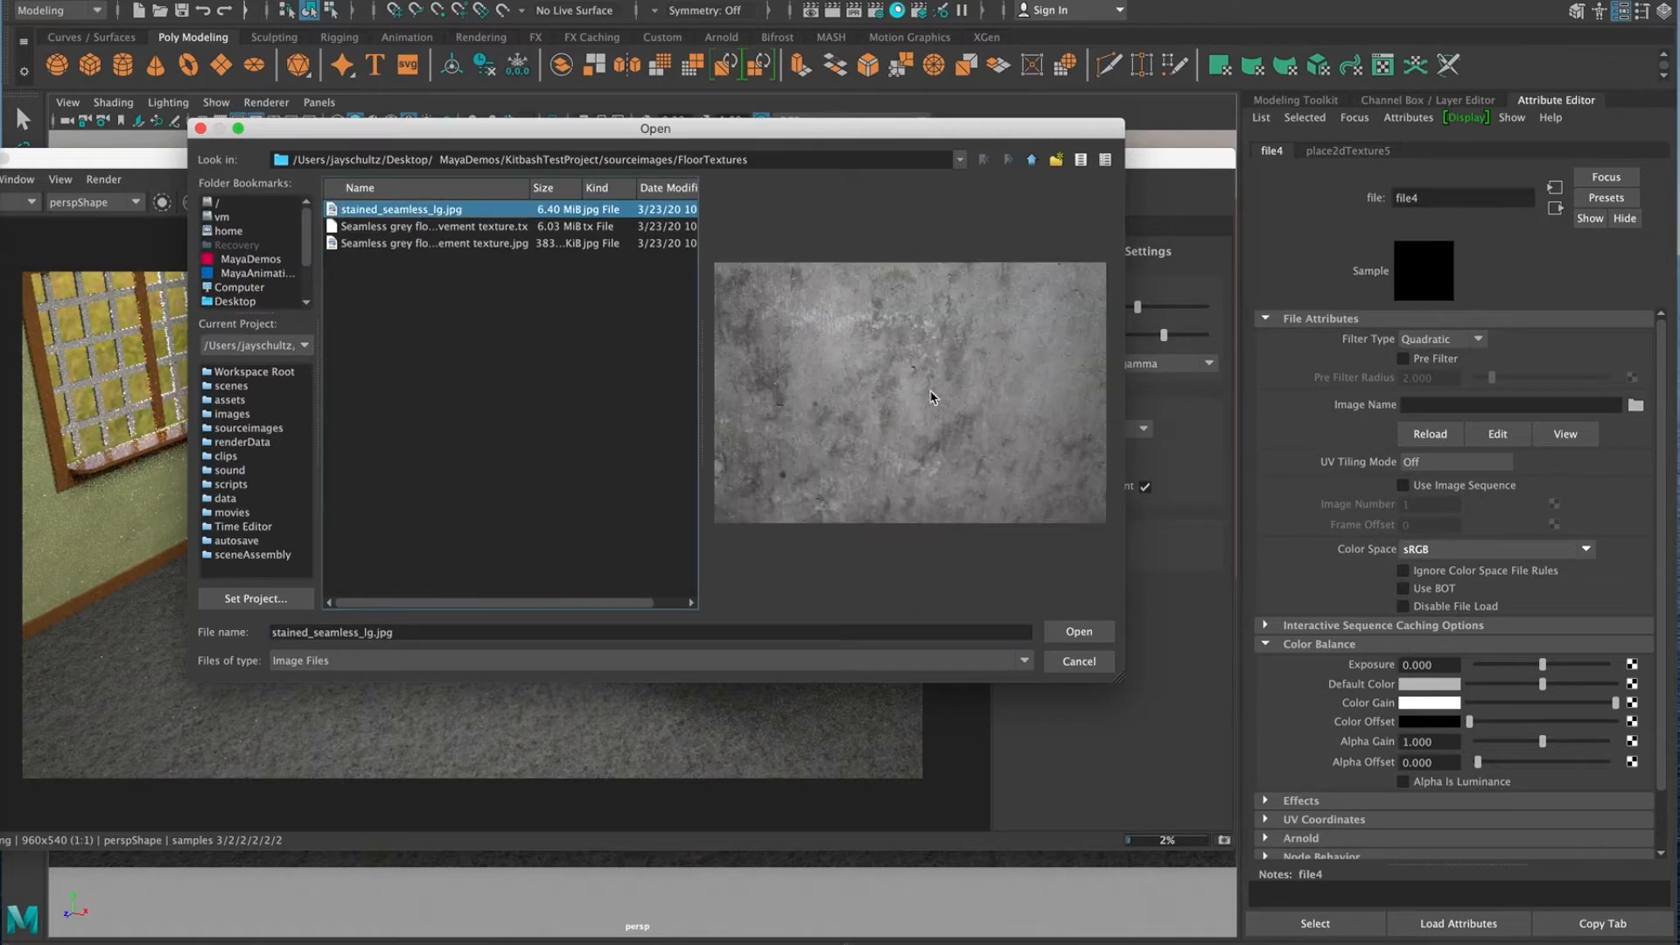
click(1078, 631)
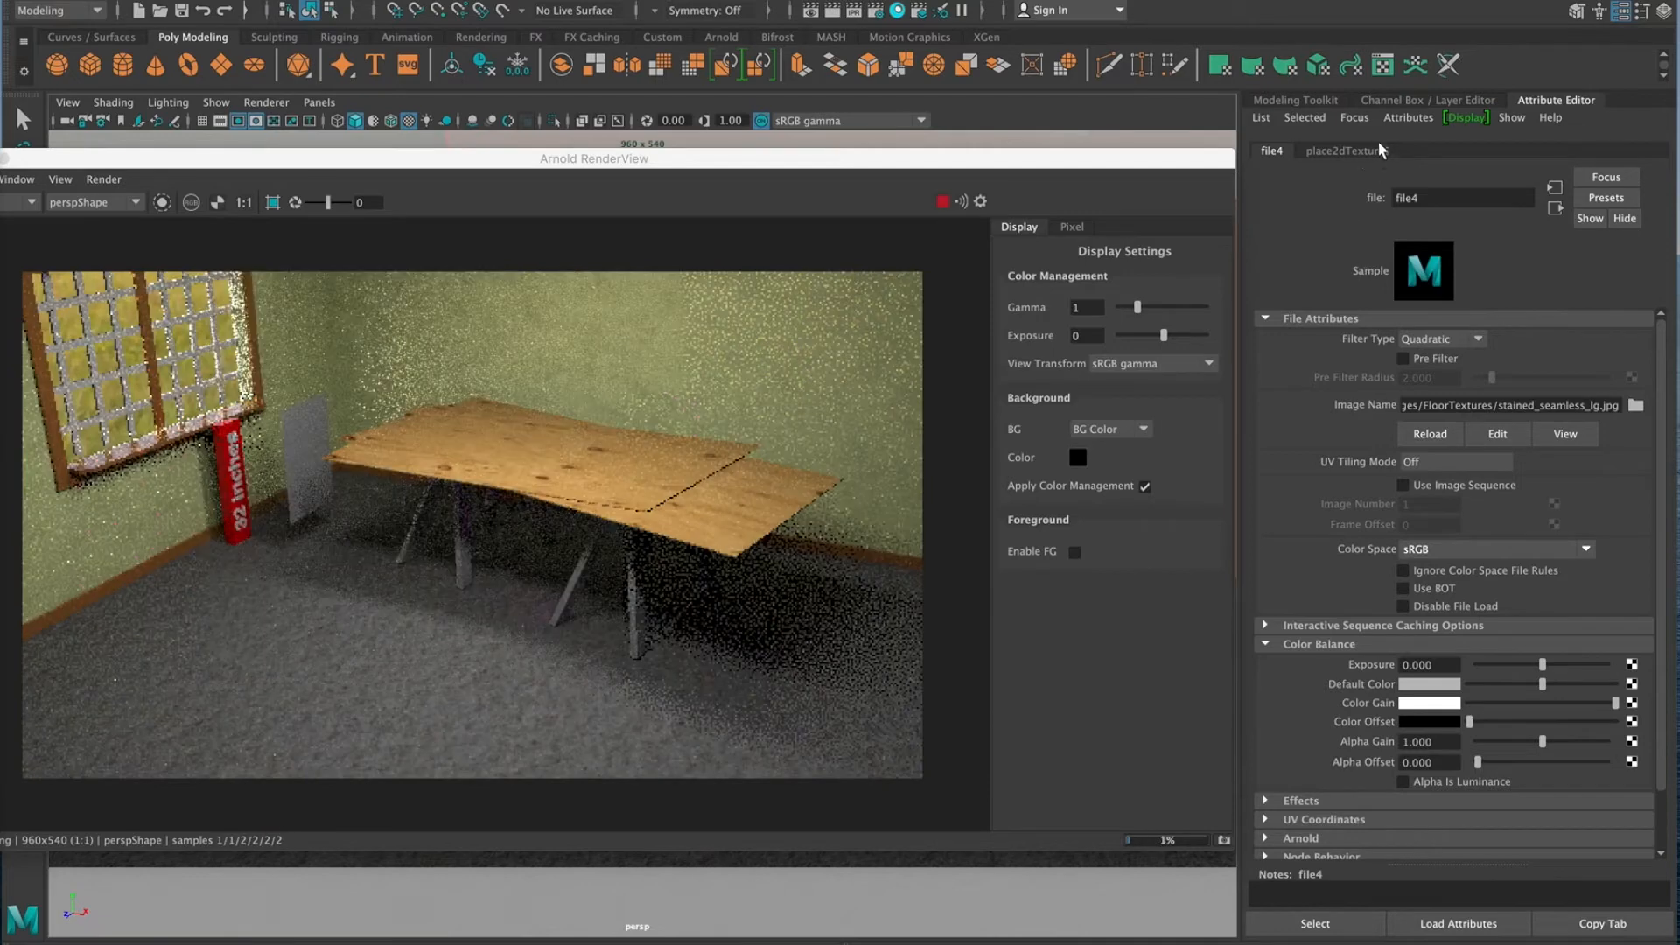
Set the floor material's coat weight to 1.000, coat roughness to 0.676 and coat IOR to 1.000
click(1553, 206)
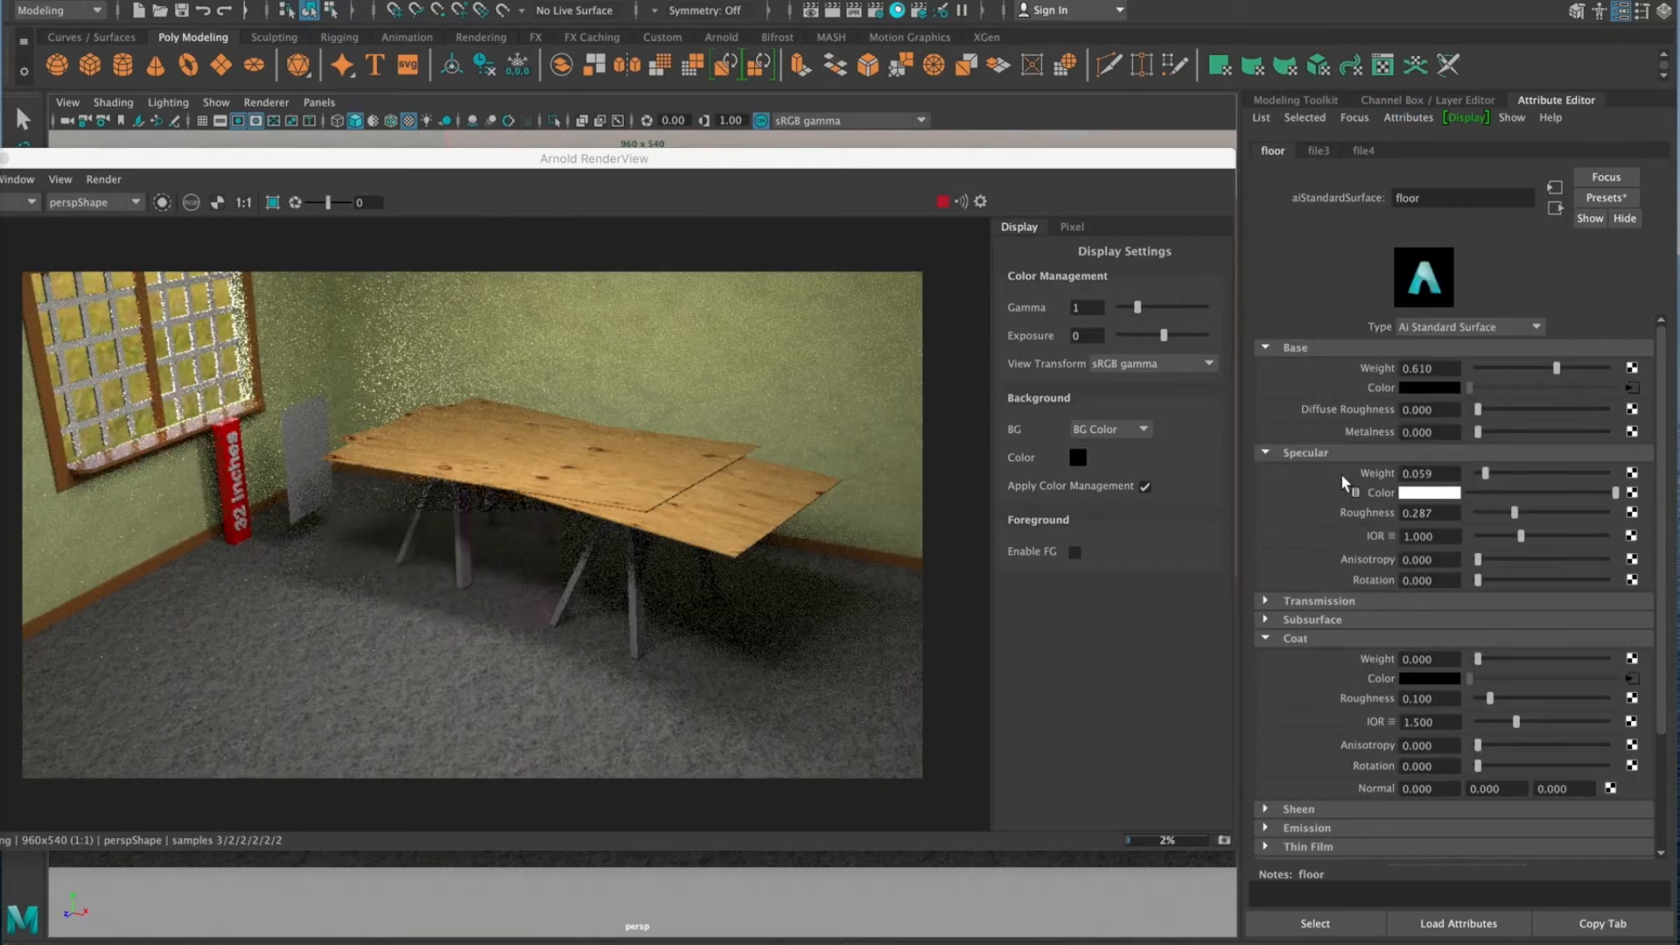
click(1264, 452)
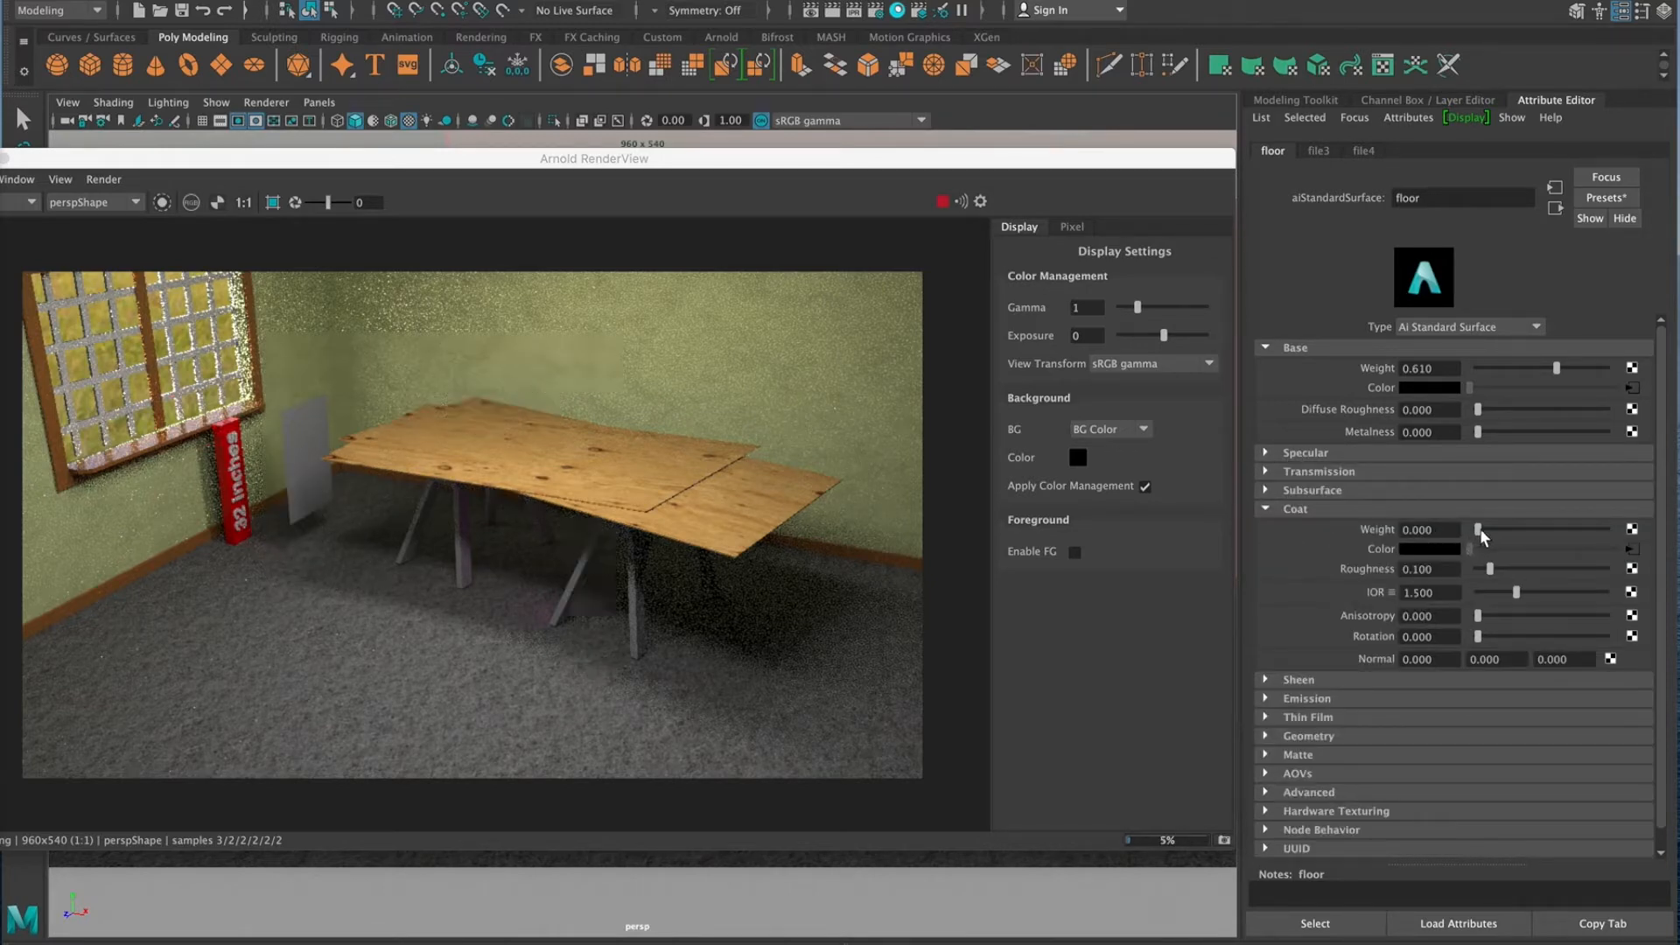
drag(1479, 531, 1566, 528)
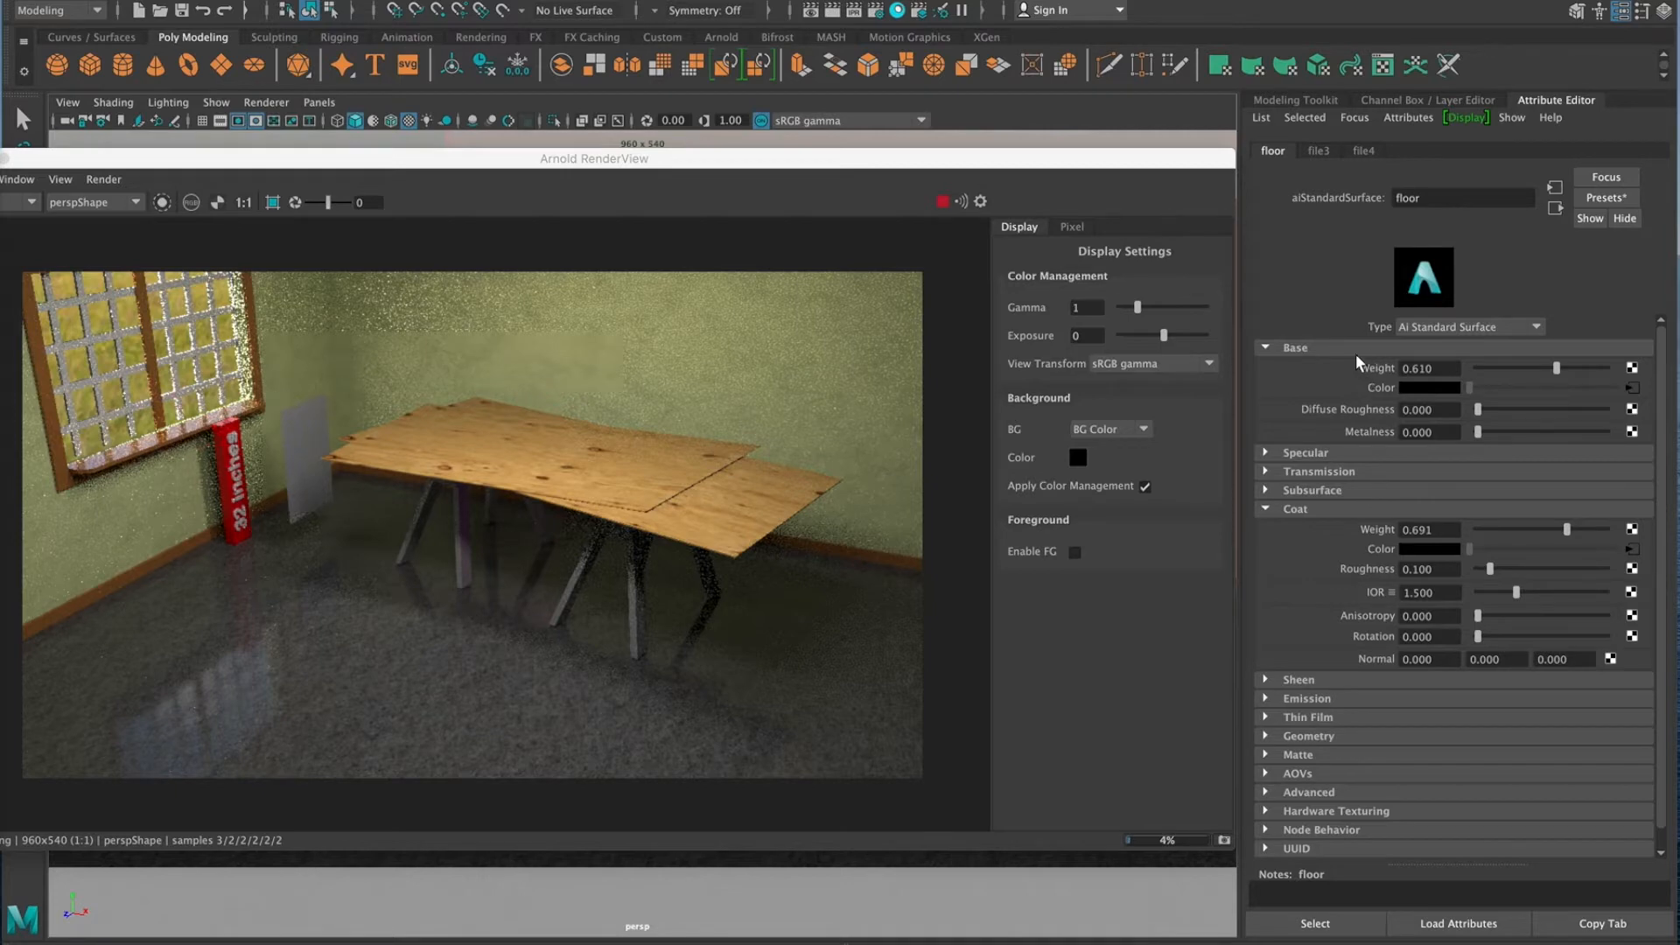
click(1416, 593)
text(0)
key(Return)
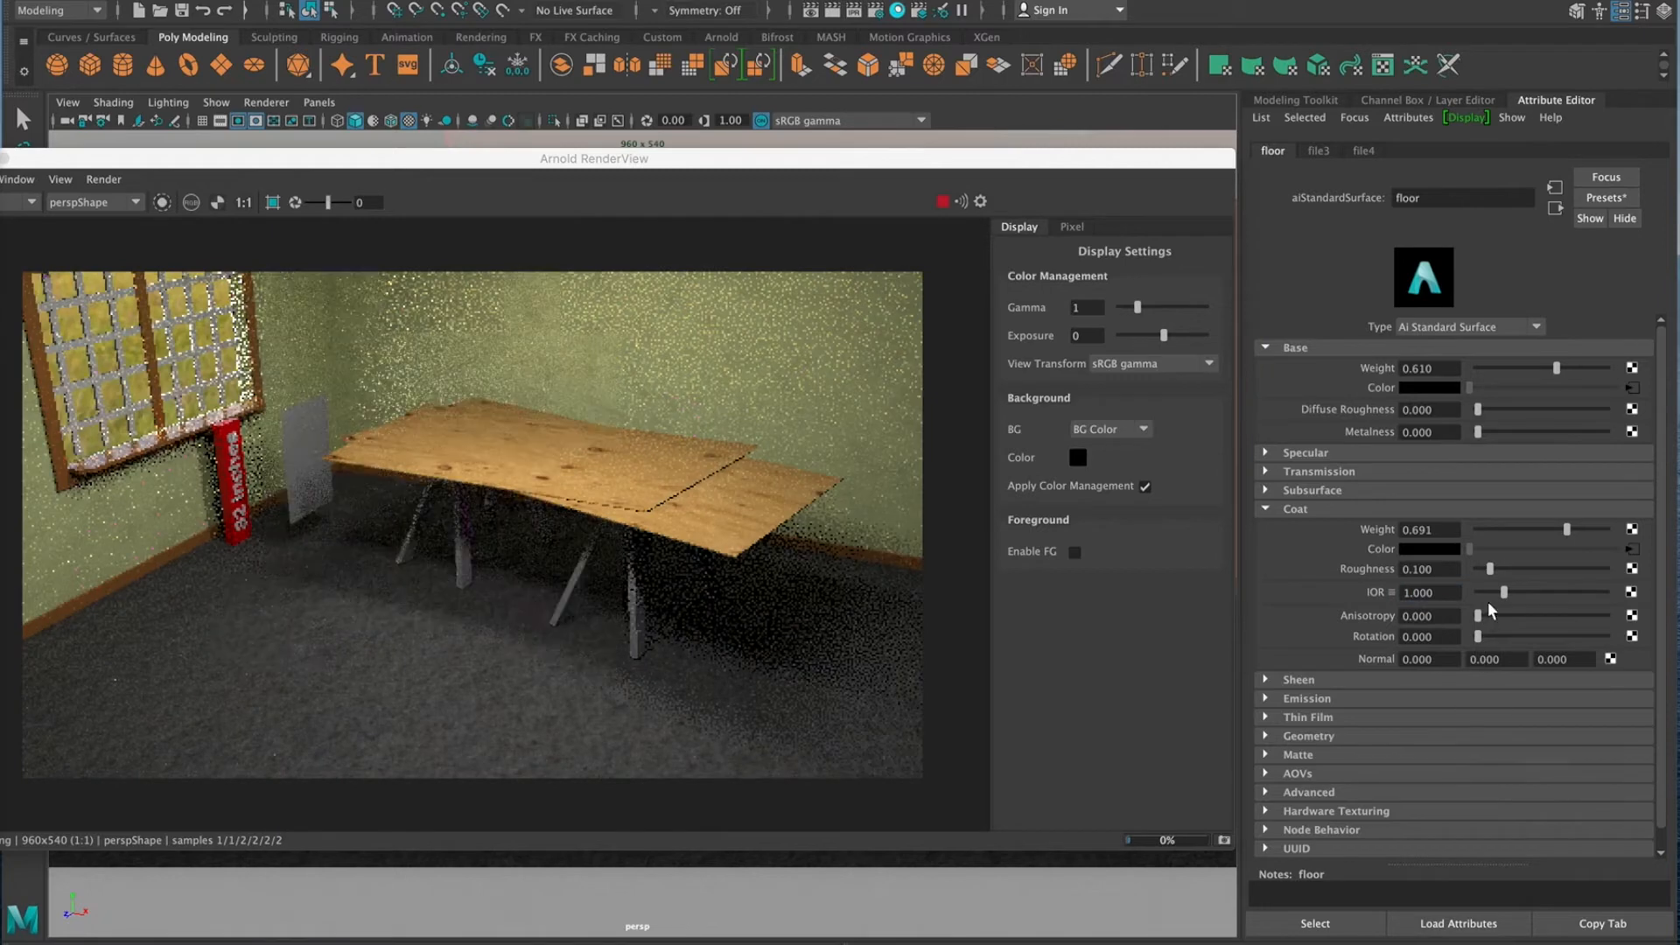
drag(1490, 569, 1610, 526)
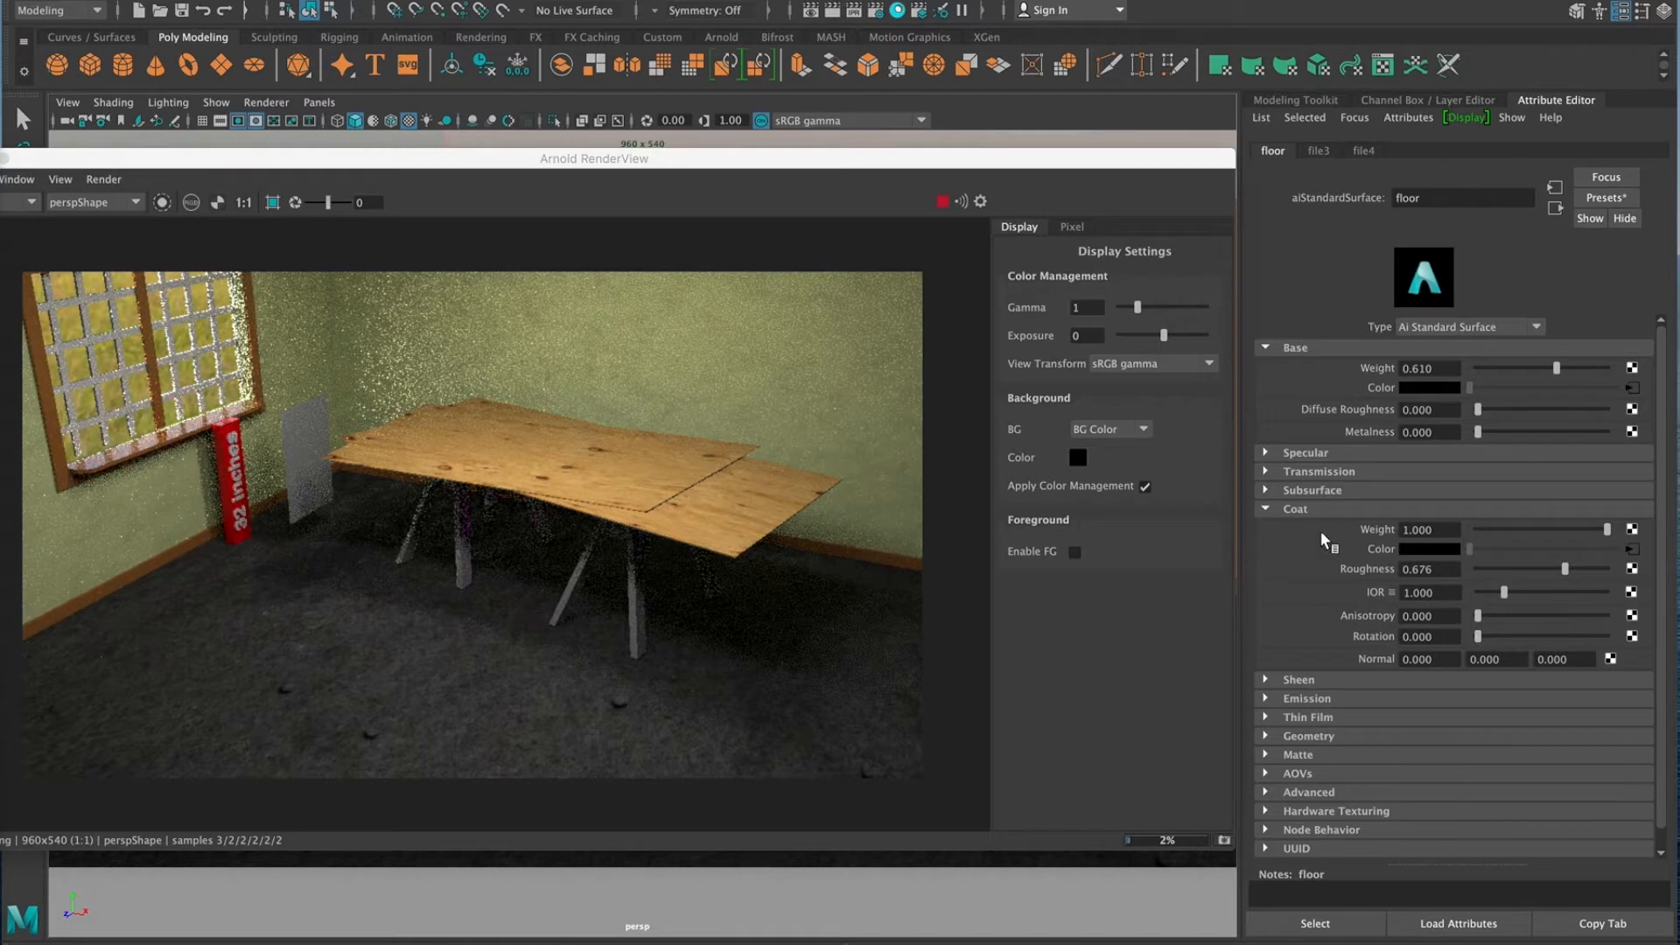
Set the stained coat texture's Repeat UV to 10 by 10 in its 2D placement node
click(1358, 148)
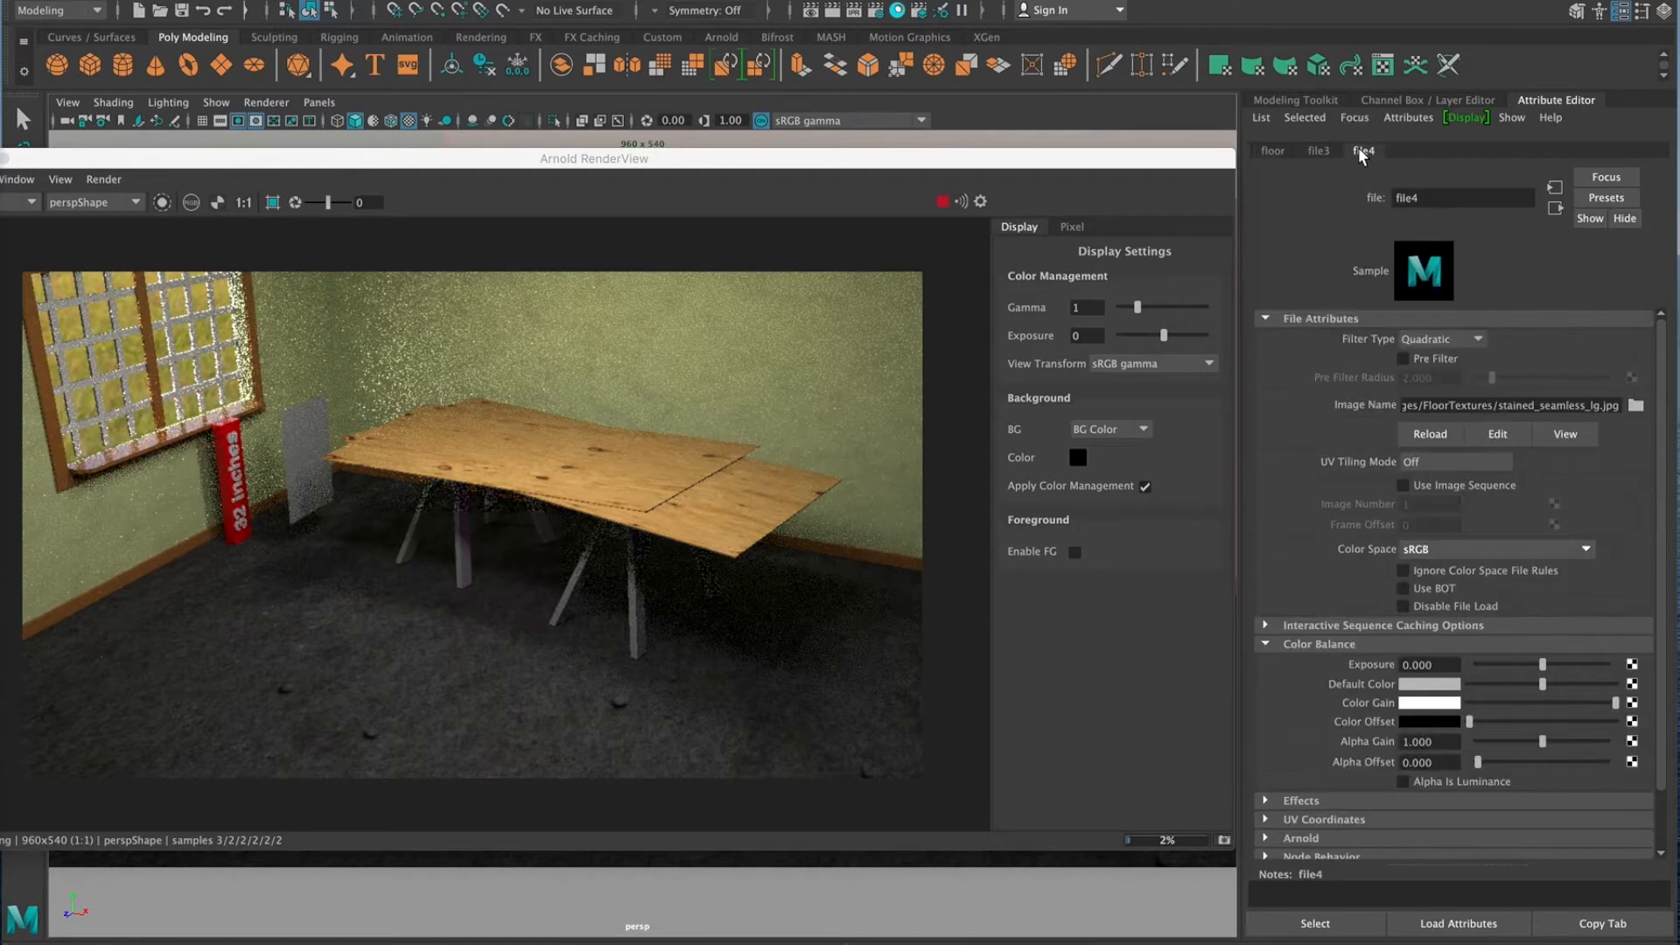
click(1349, 116)
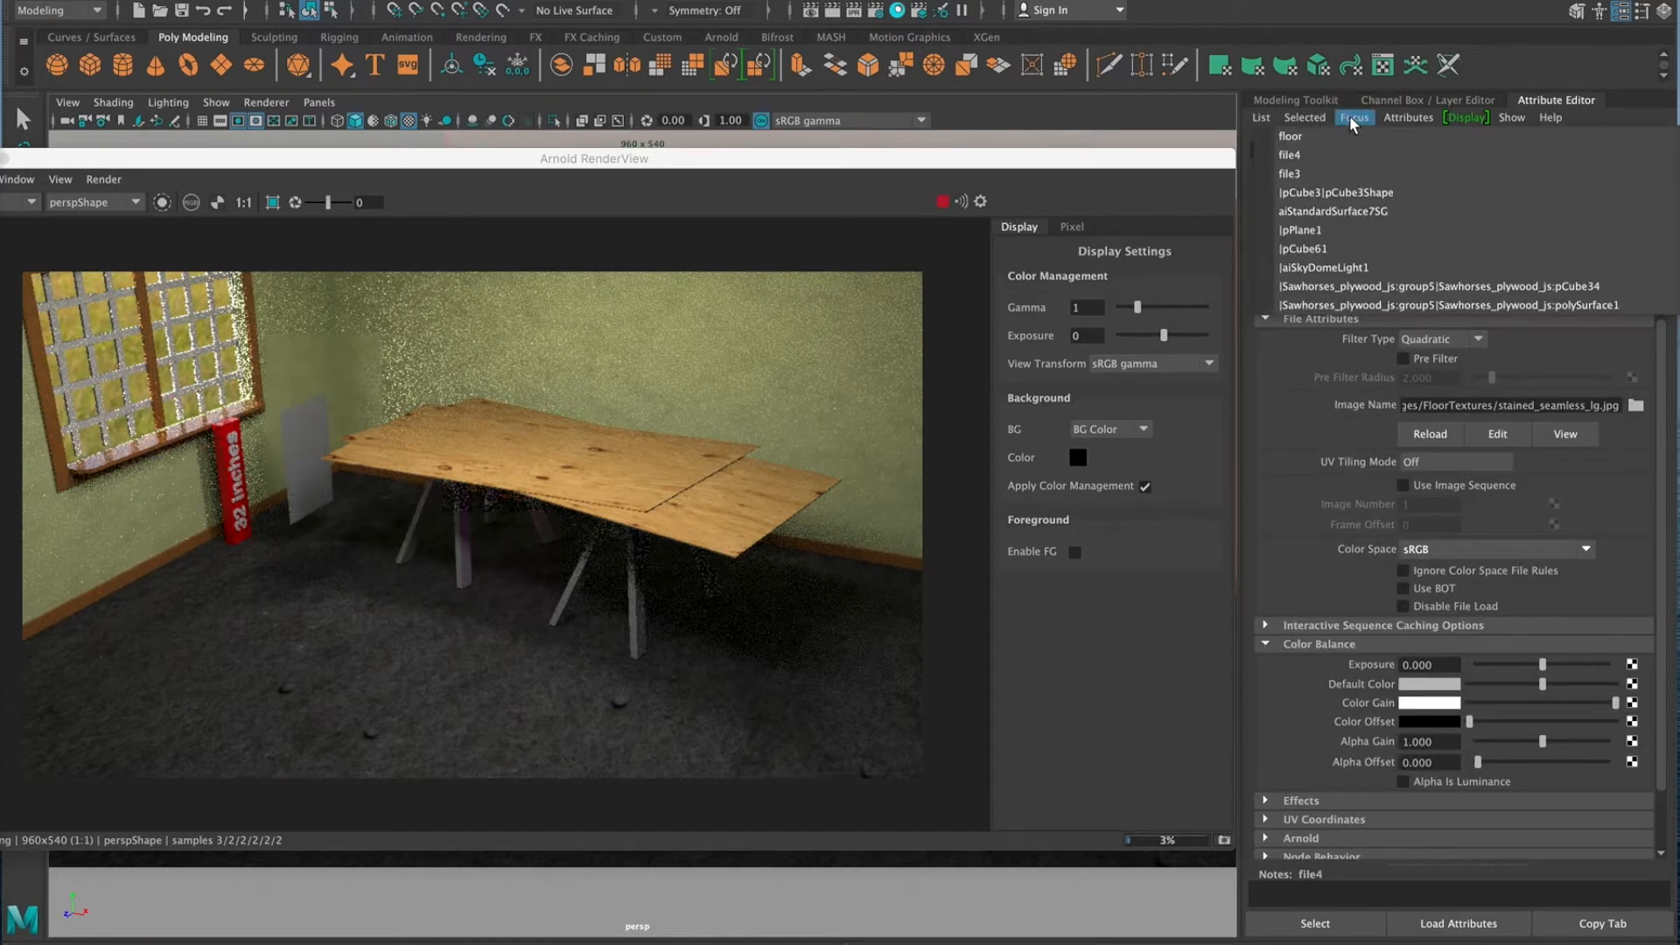
click(1345, 163)
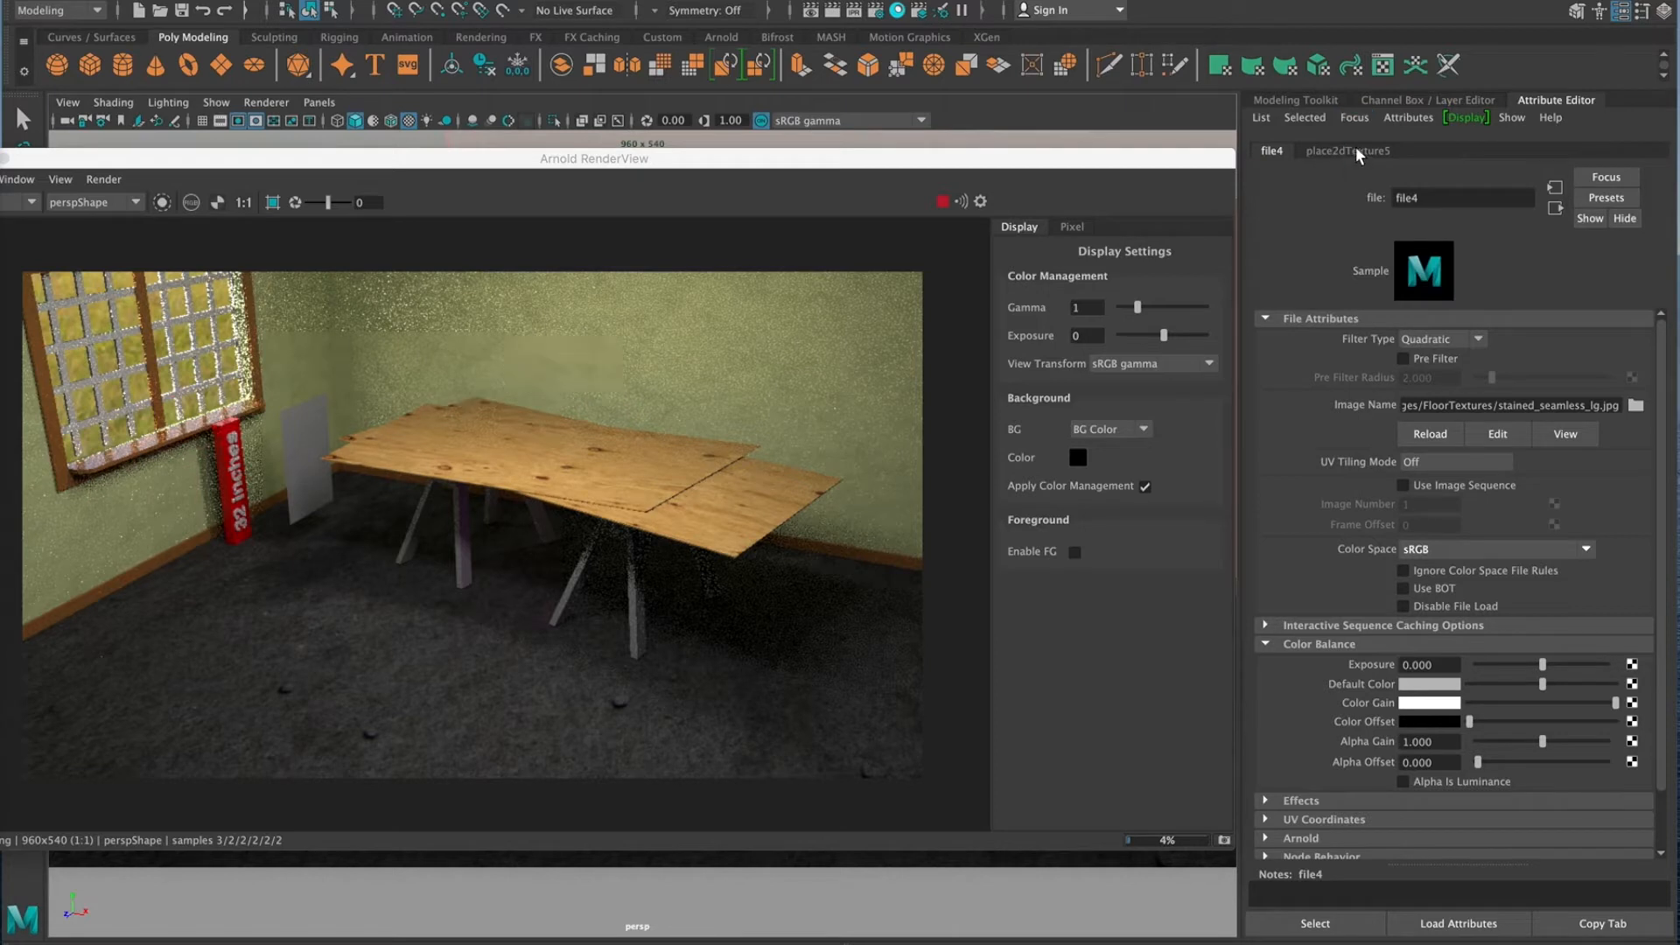
click(1331, 152)
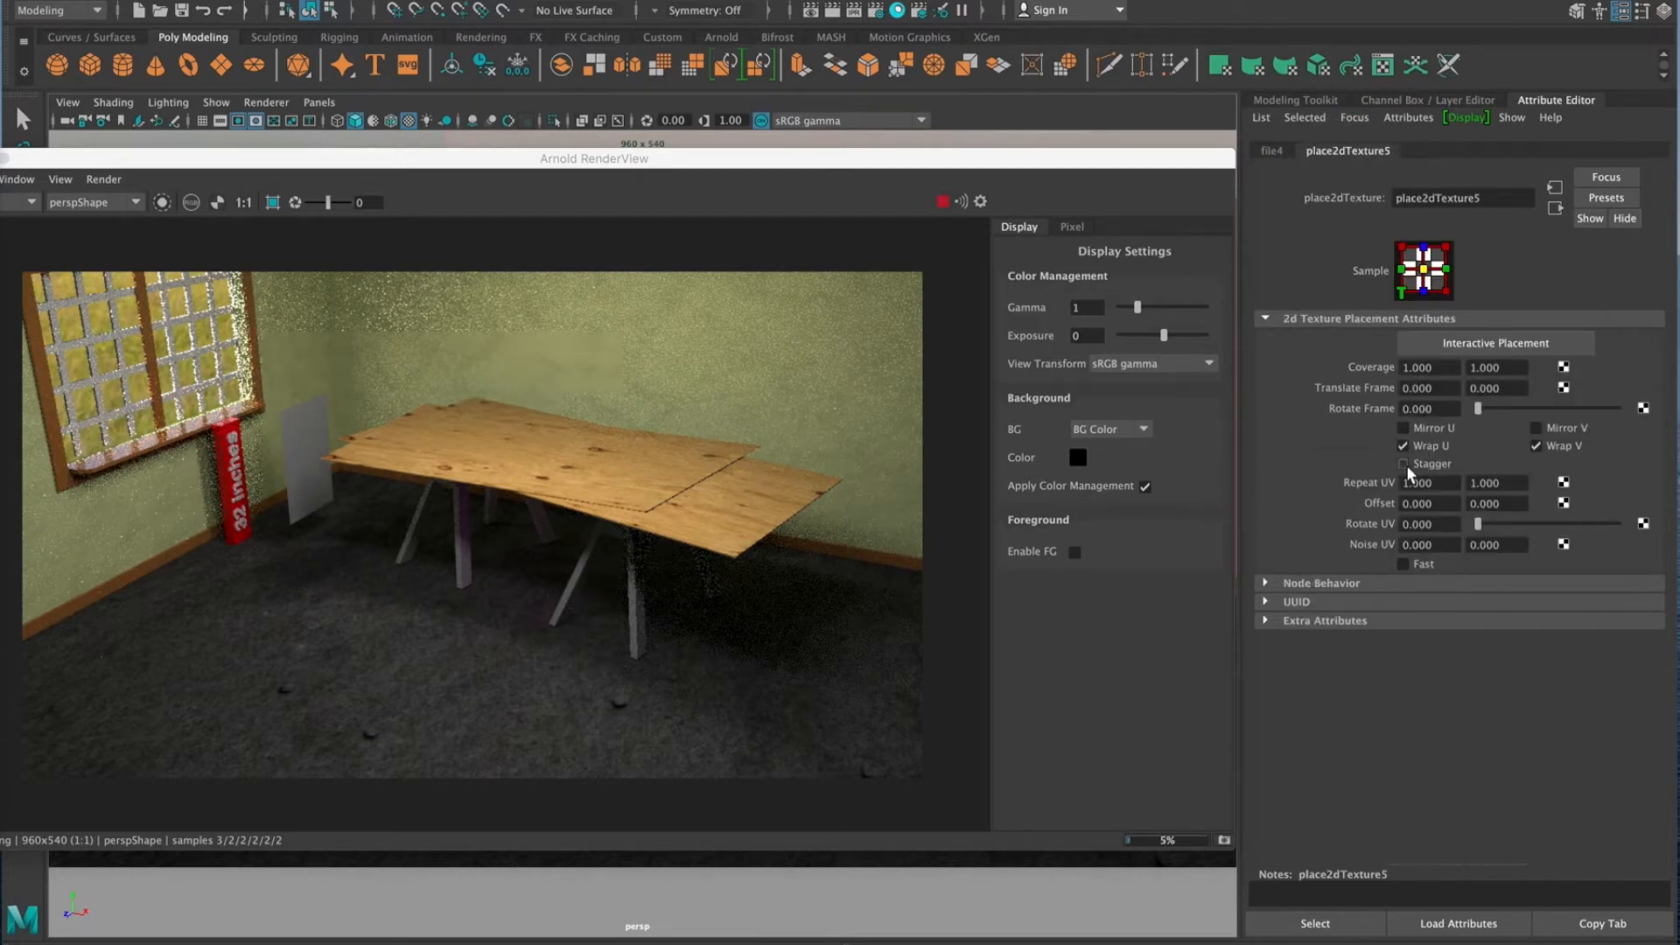
click(1425, 483)
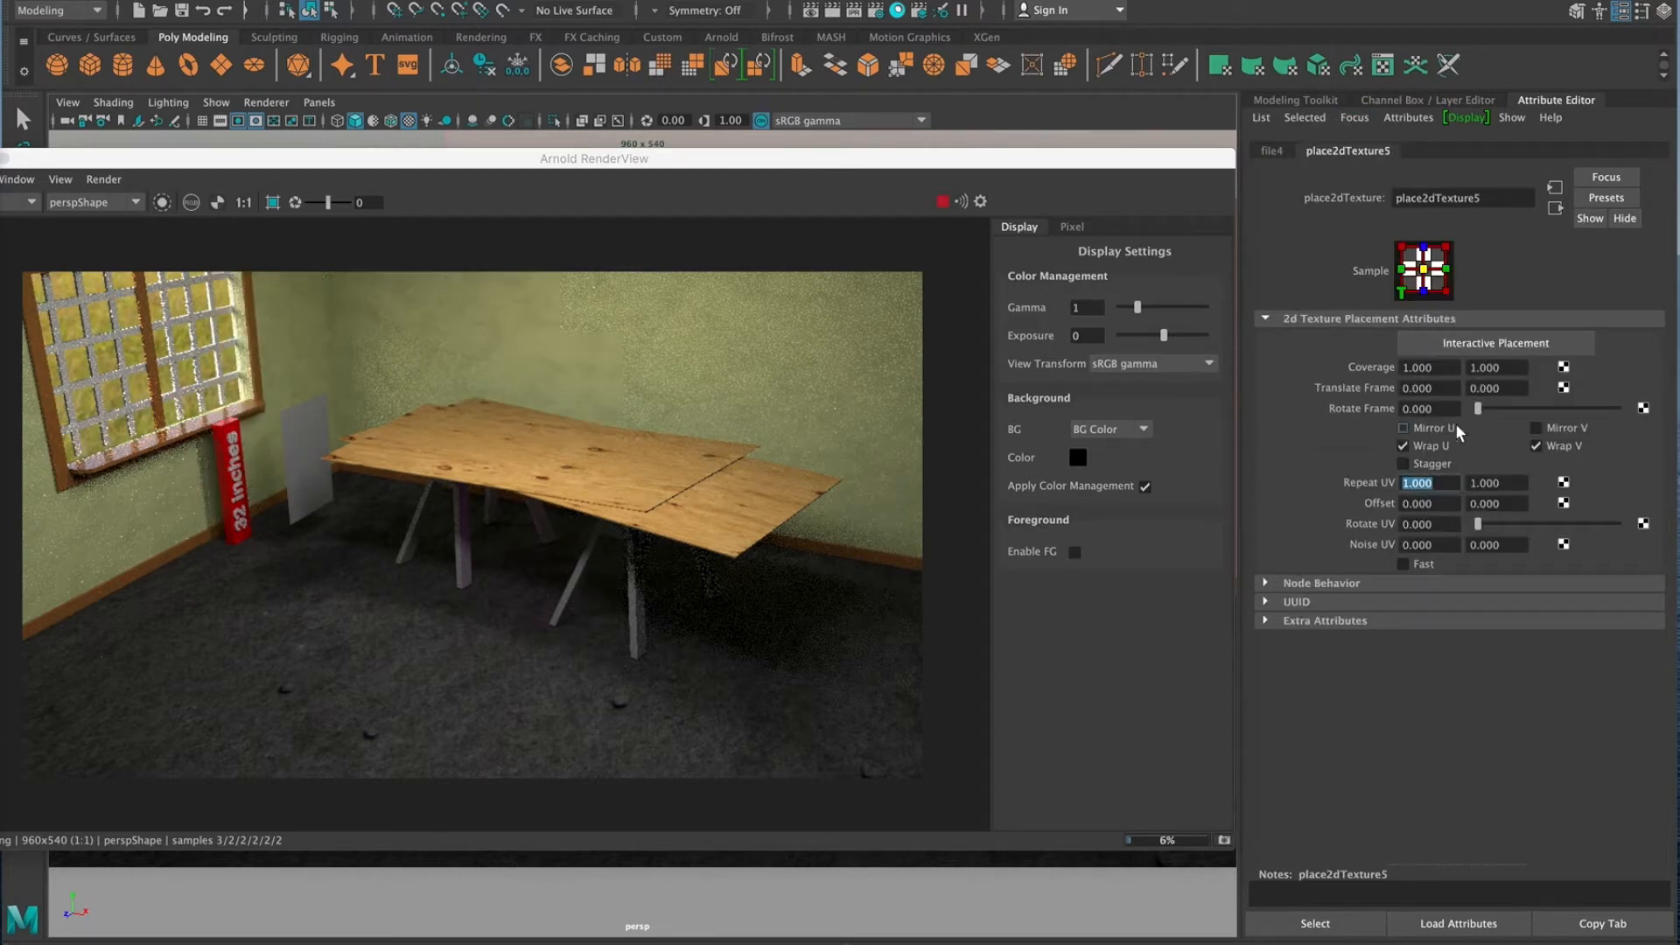
text(10)
key(Tab)
text(10)
key(Return)
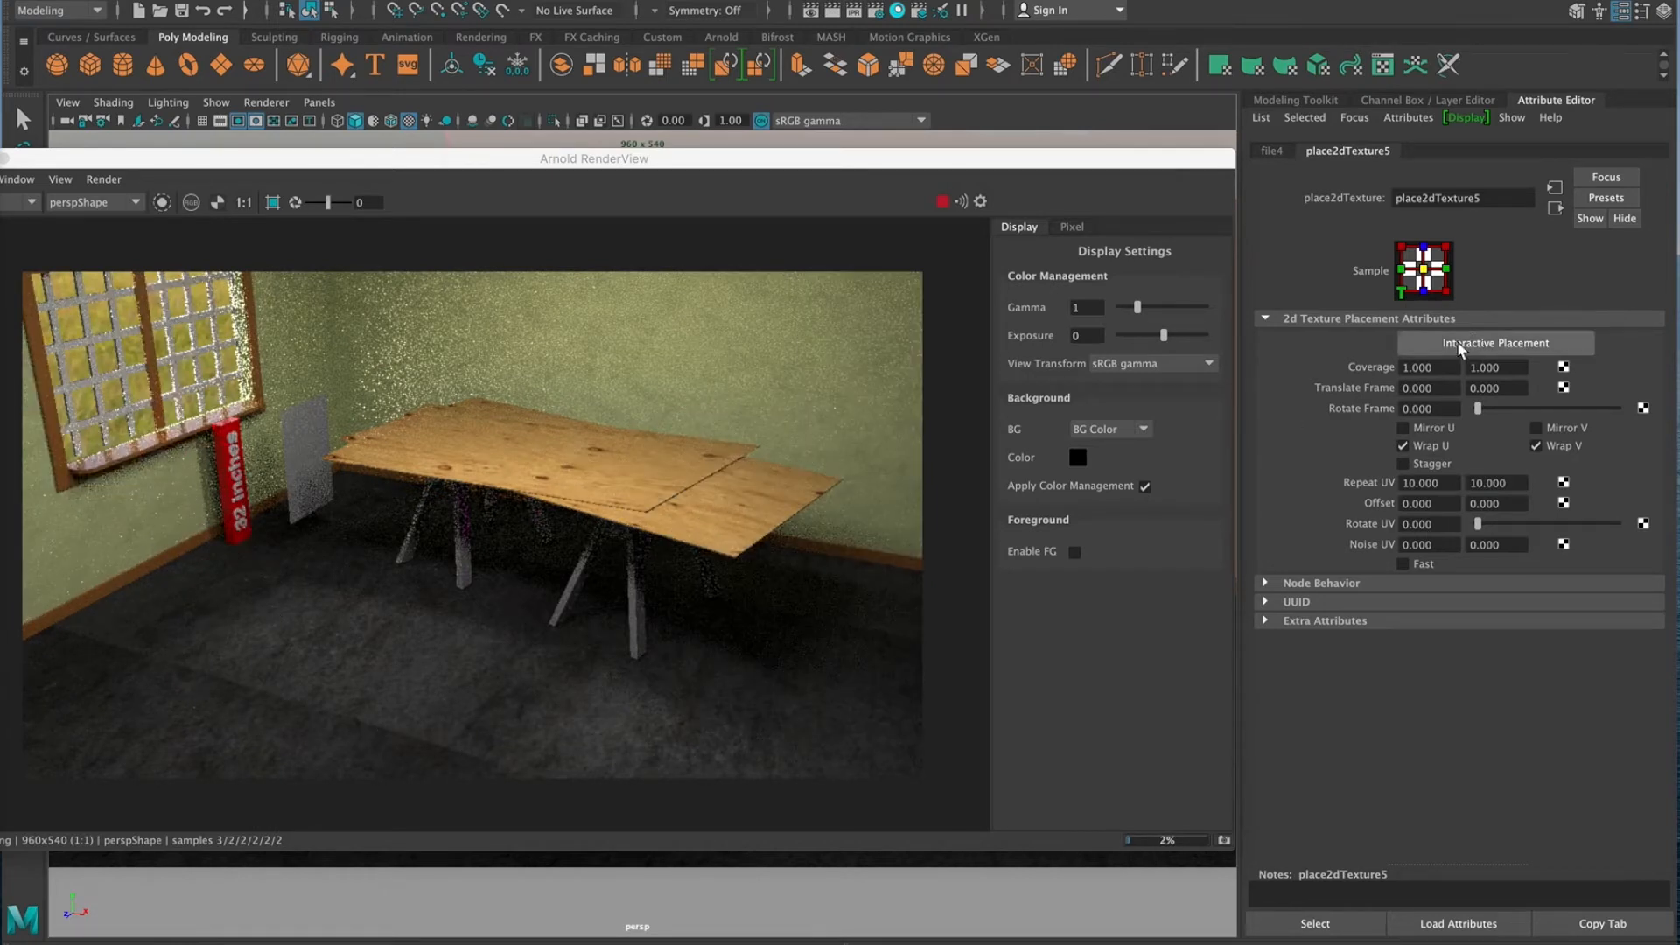
Reduce the stained coat texture's V repeat to 1
double_click(1506, 485)
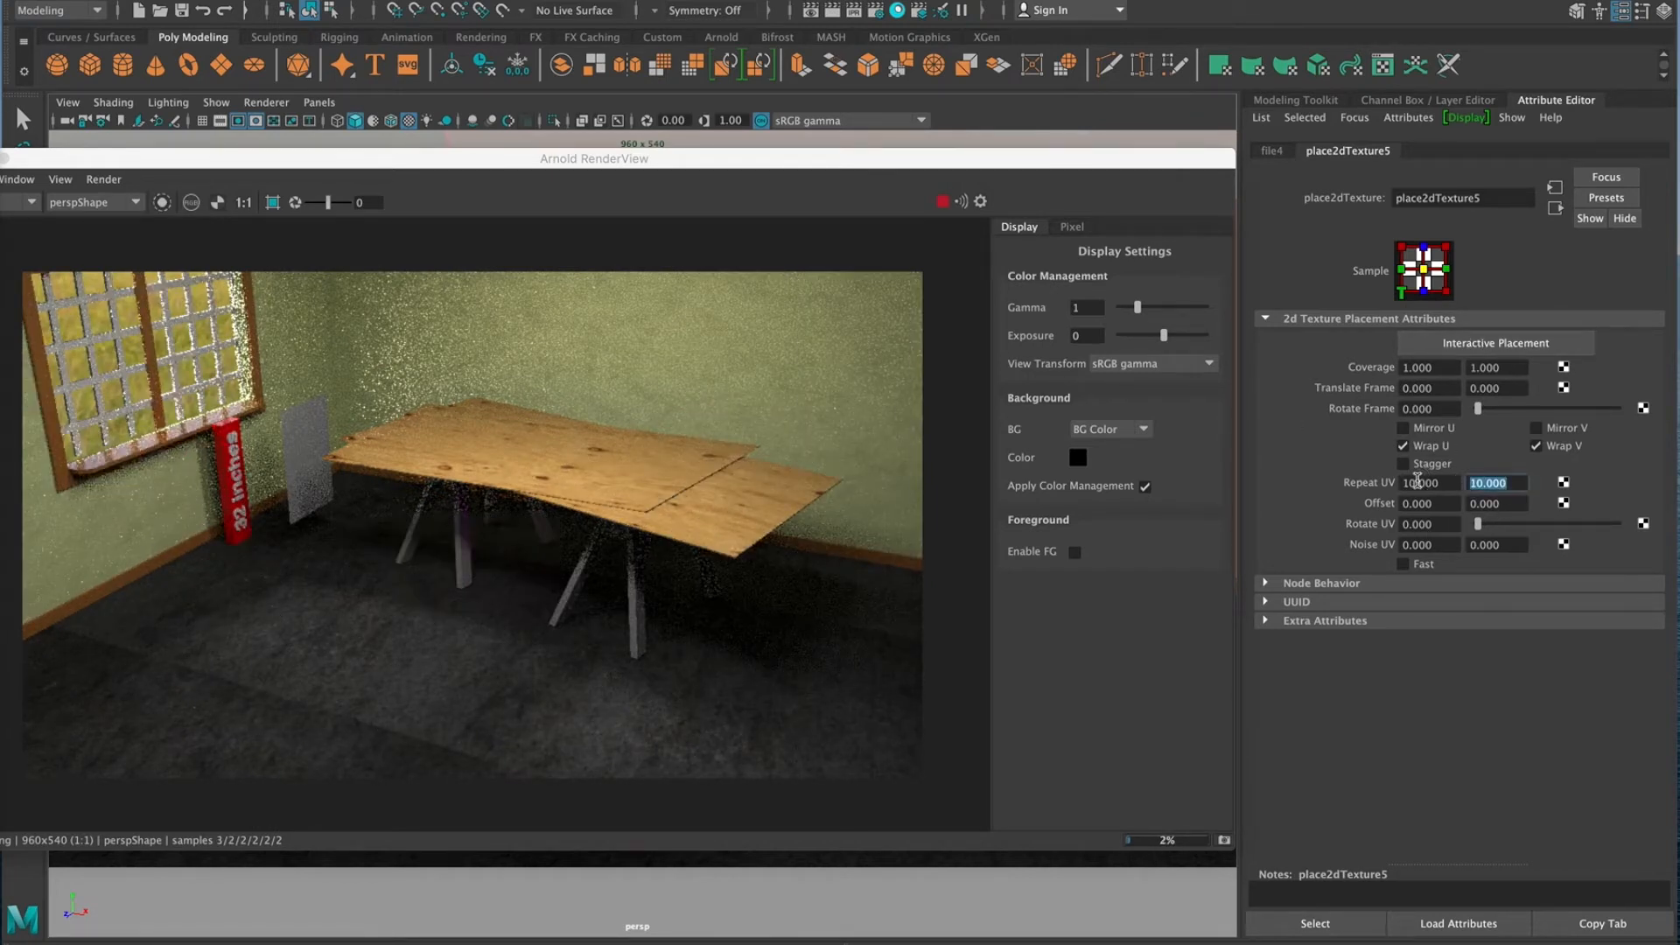
text(1)
key(Return)
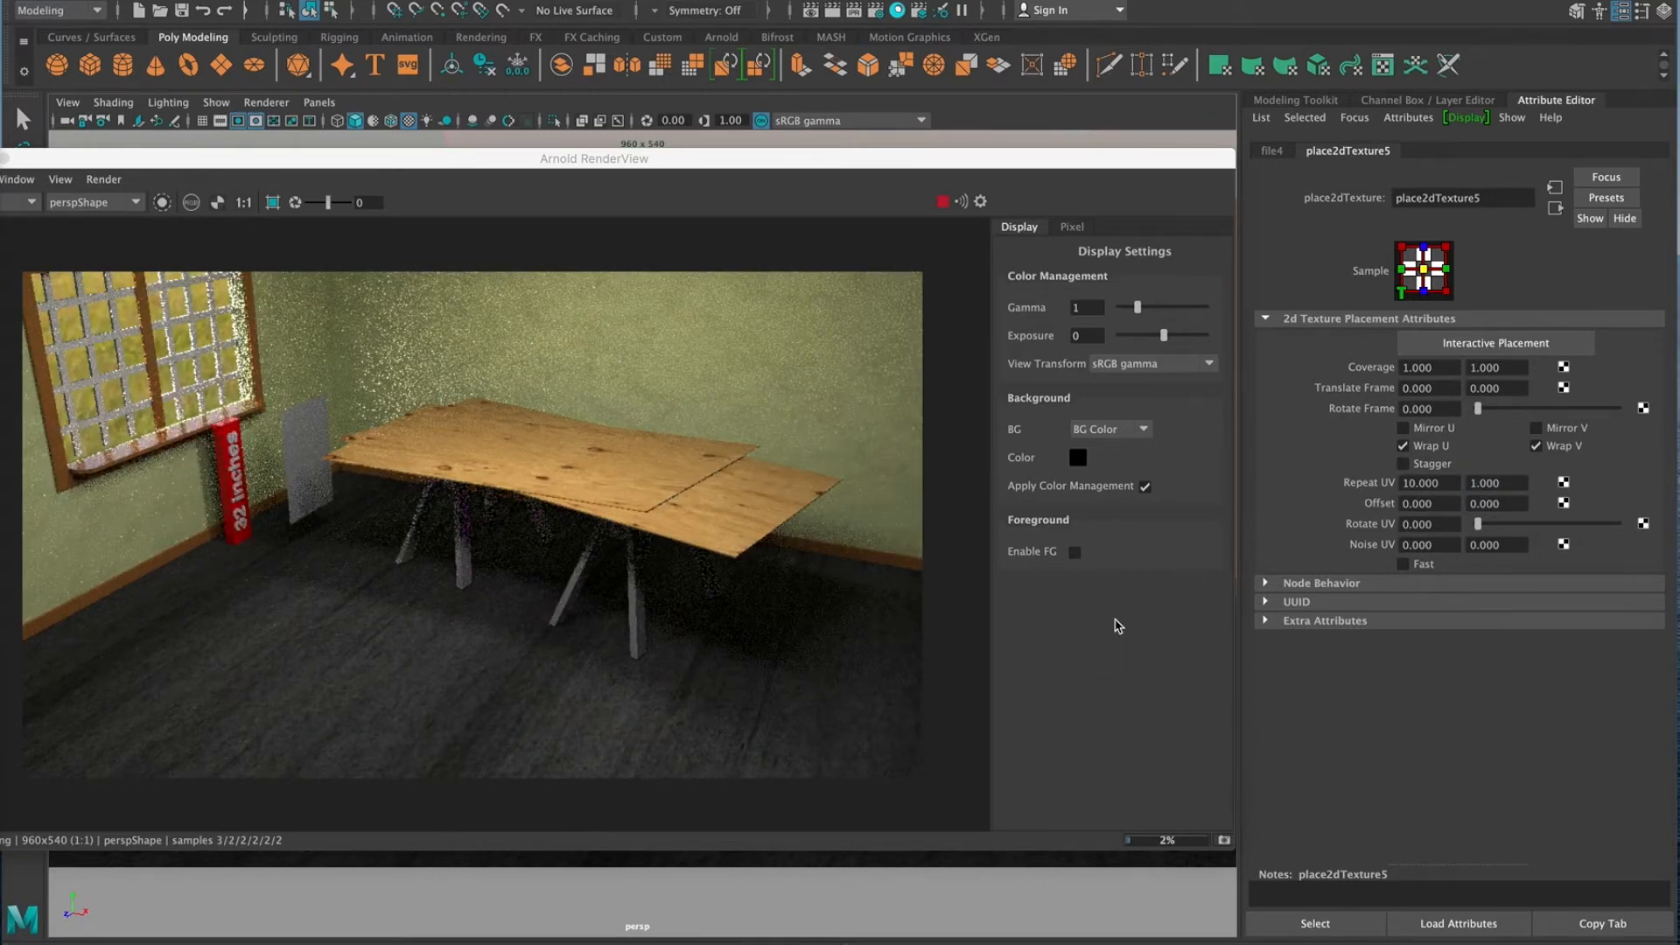
Try a U repeat of 6000 on the stained coat texture
double_click(1412, 483)
text(6000)
key(Tab)
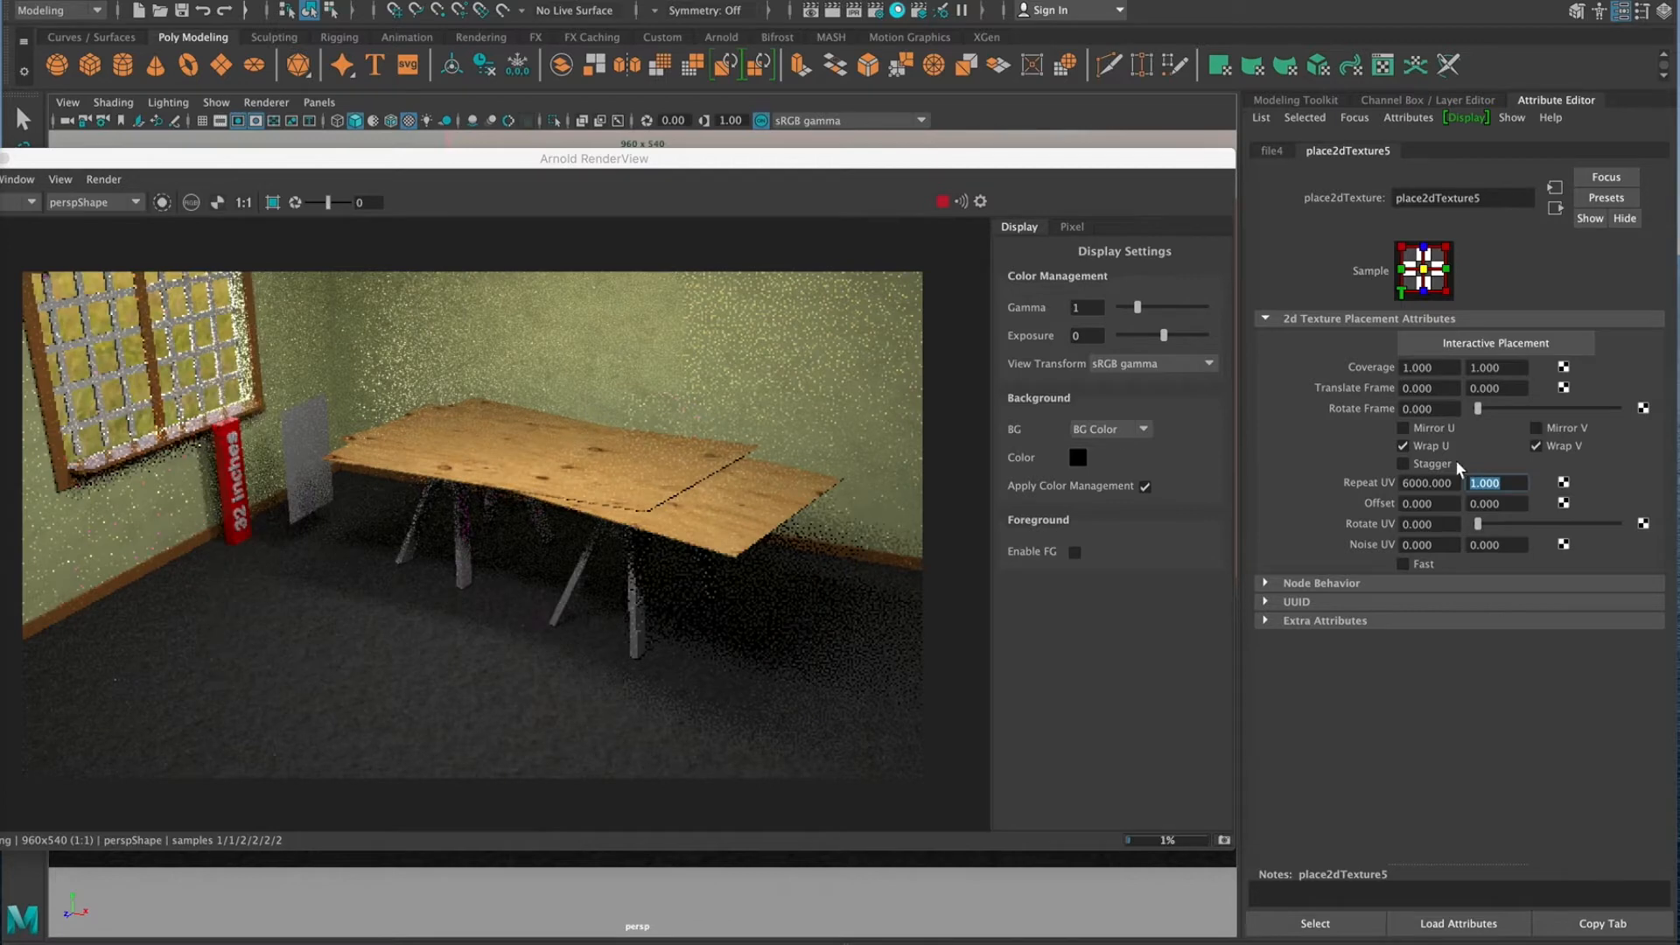
Set the stained coat texture's U repeat to 6
double_click(1427, 482)
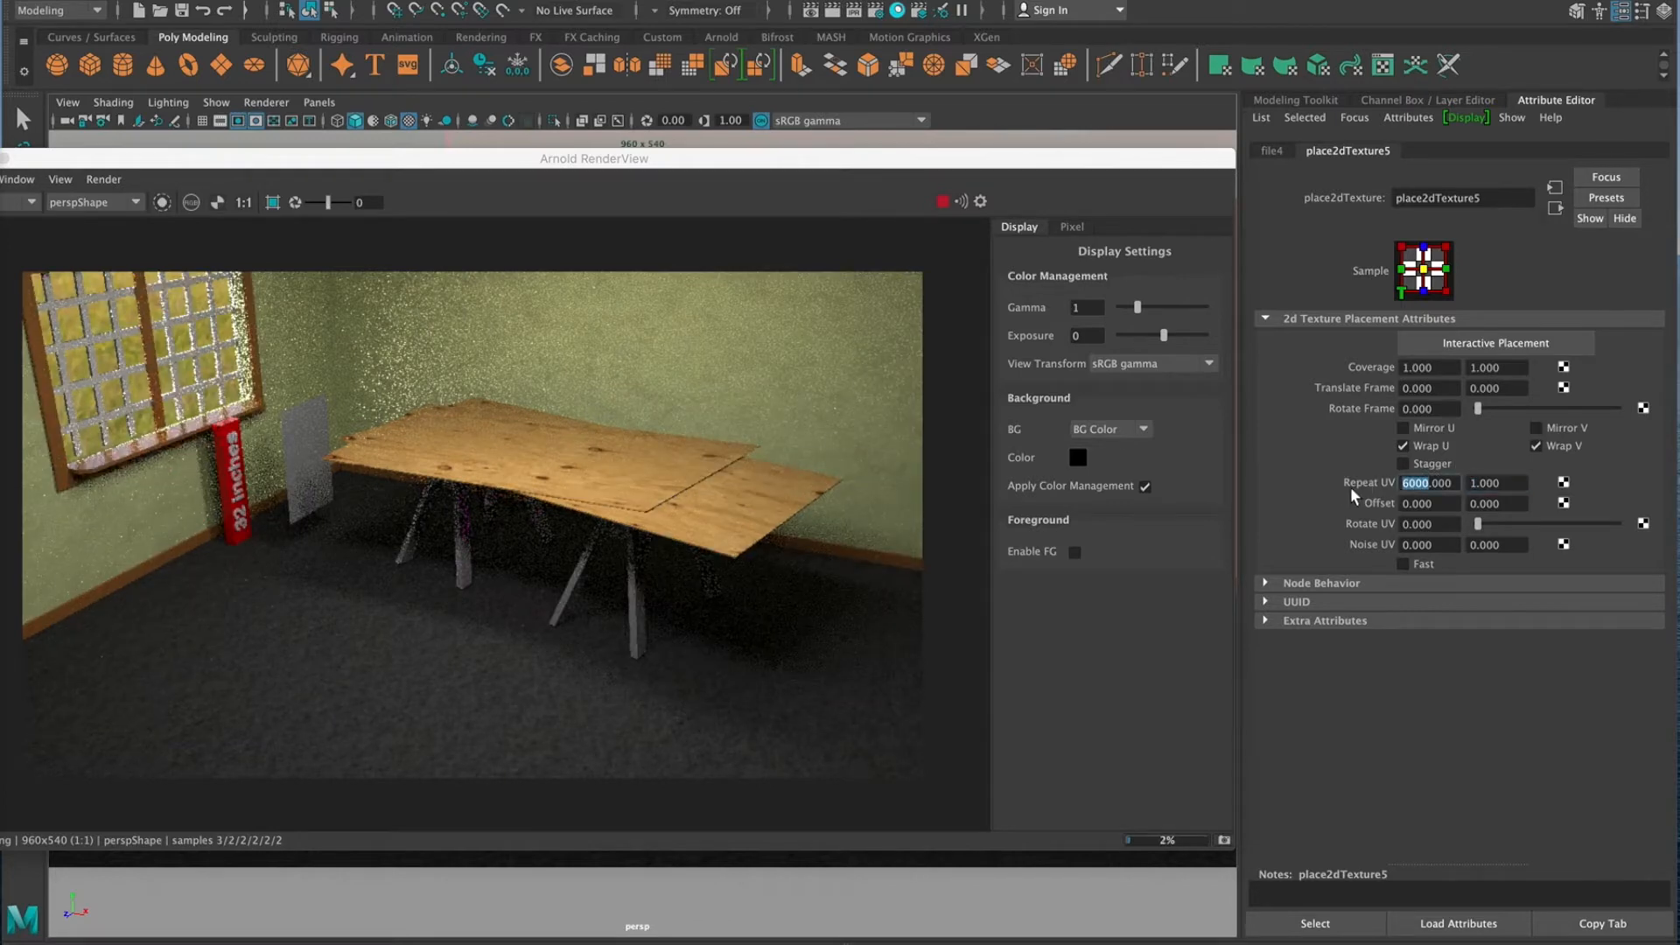
text(6)
key(Return)
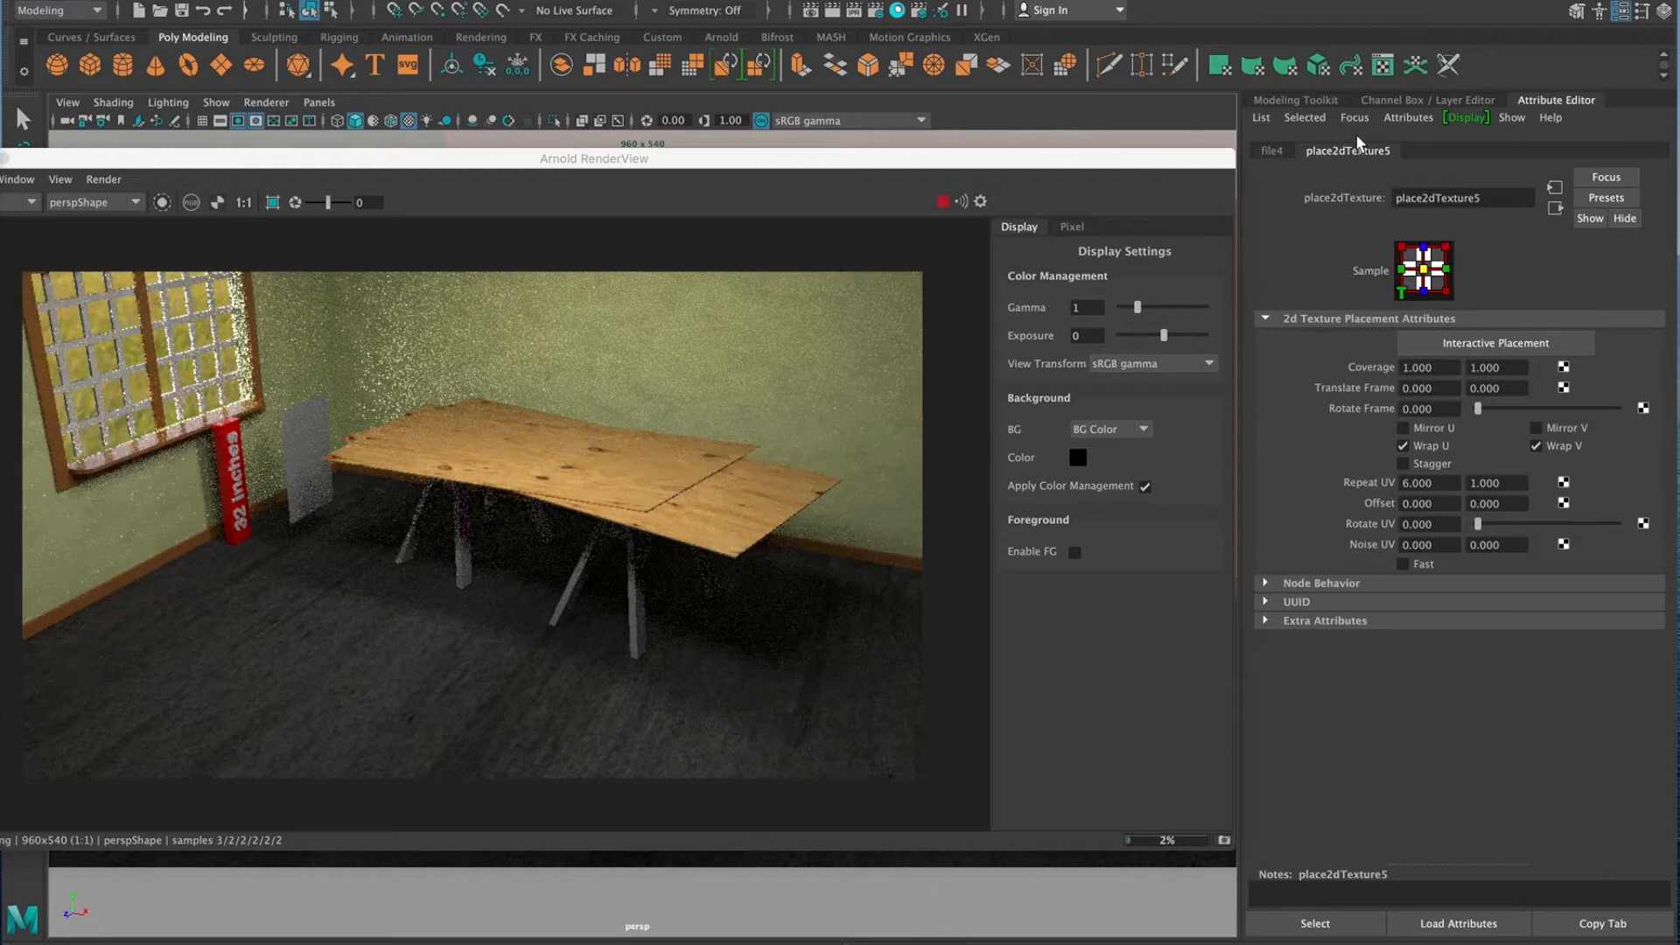
Set the stained coat texture's alpha offset to 0.529 and alpha gain to 1.015, and raise its color offset to a medium grey
click(1273, 151)
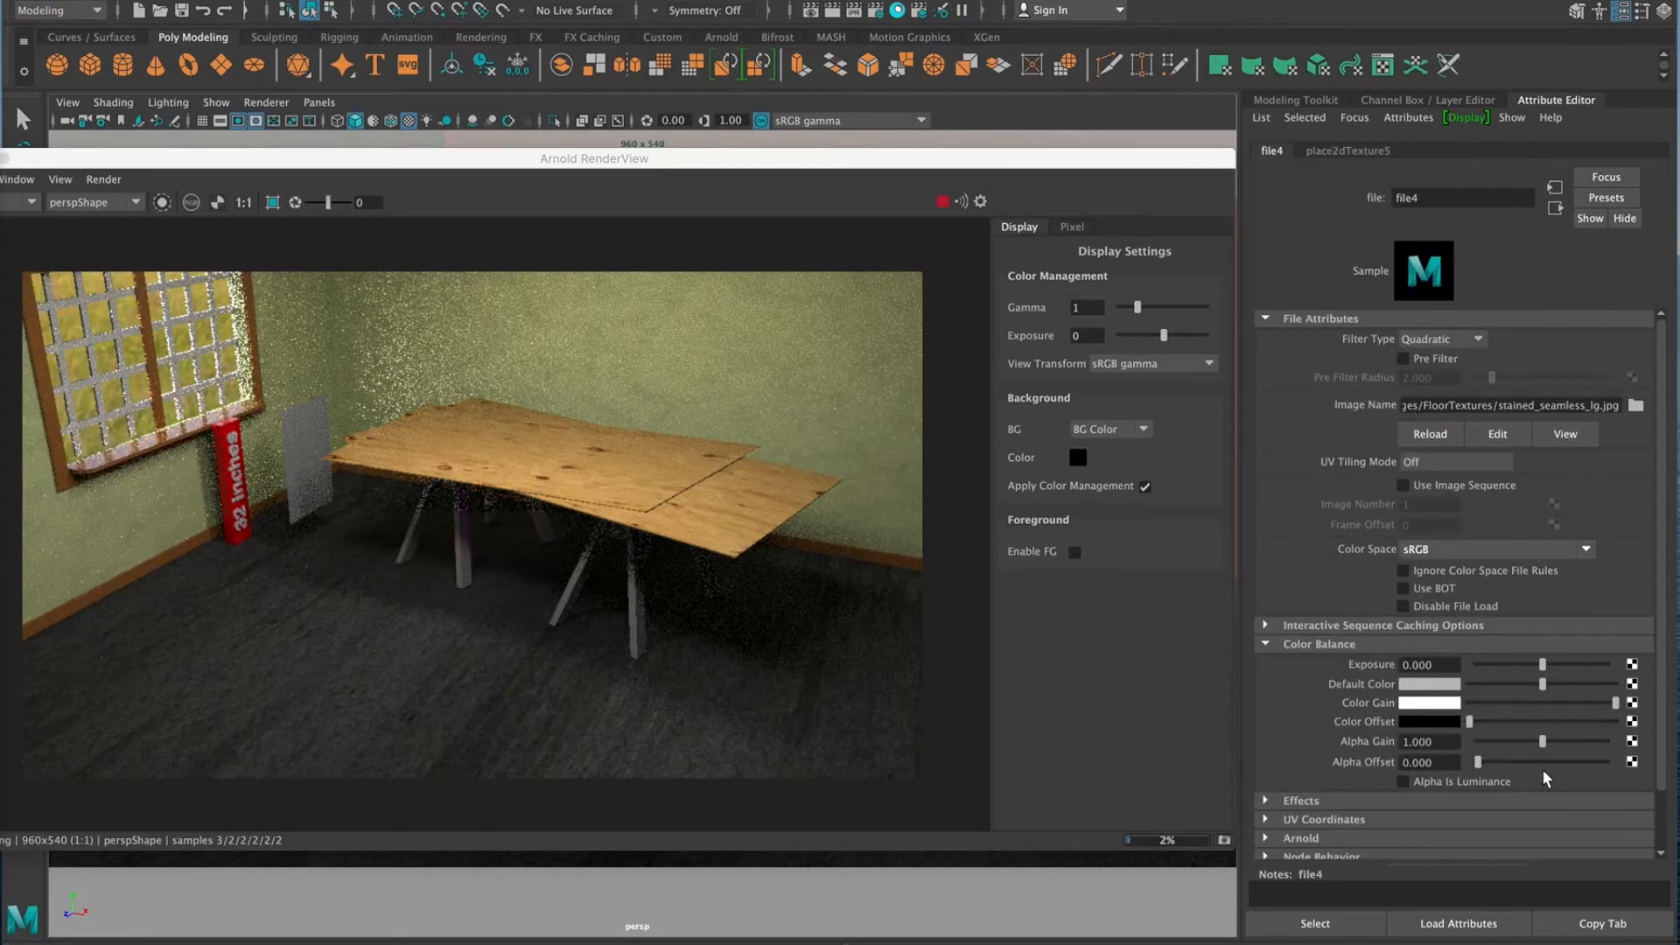
drag(1479, 763, 1510, 763)
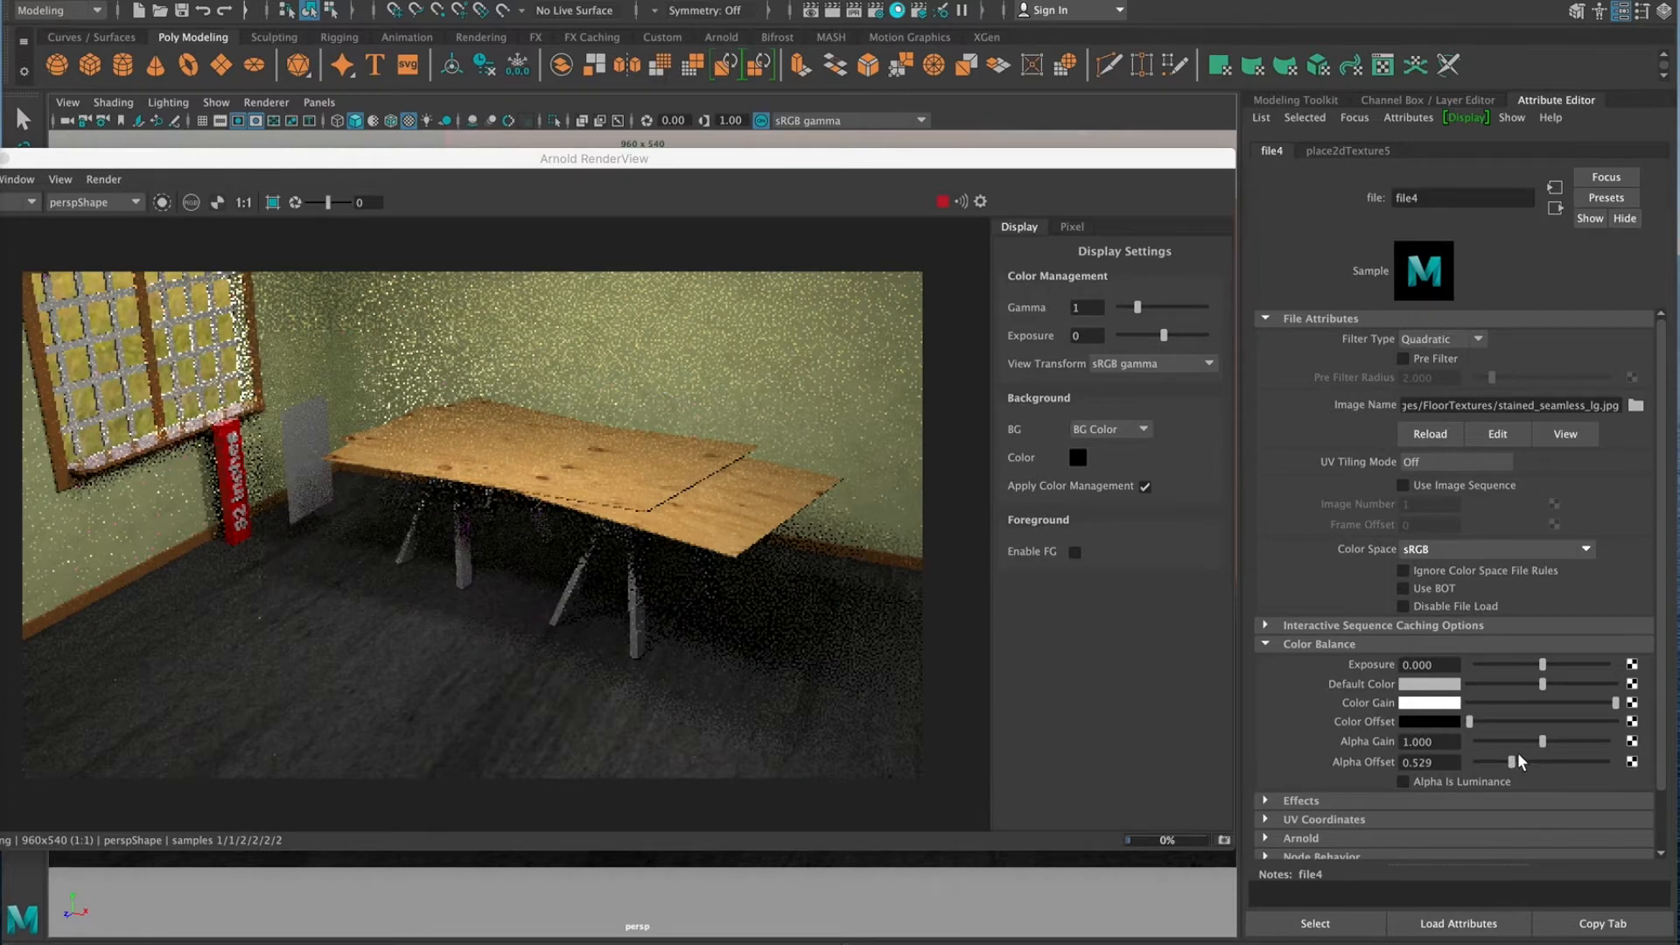
mouse_move(1538, 740)
mouse_down()
mouse_move(1556, 737)
mouse_move(1541, 740)
mouse_up()
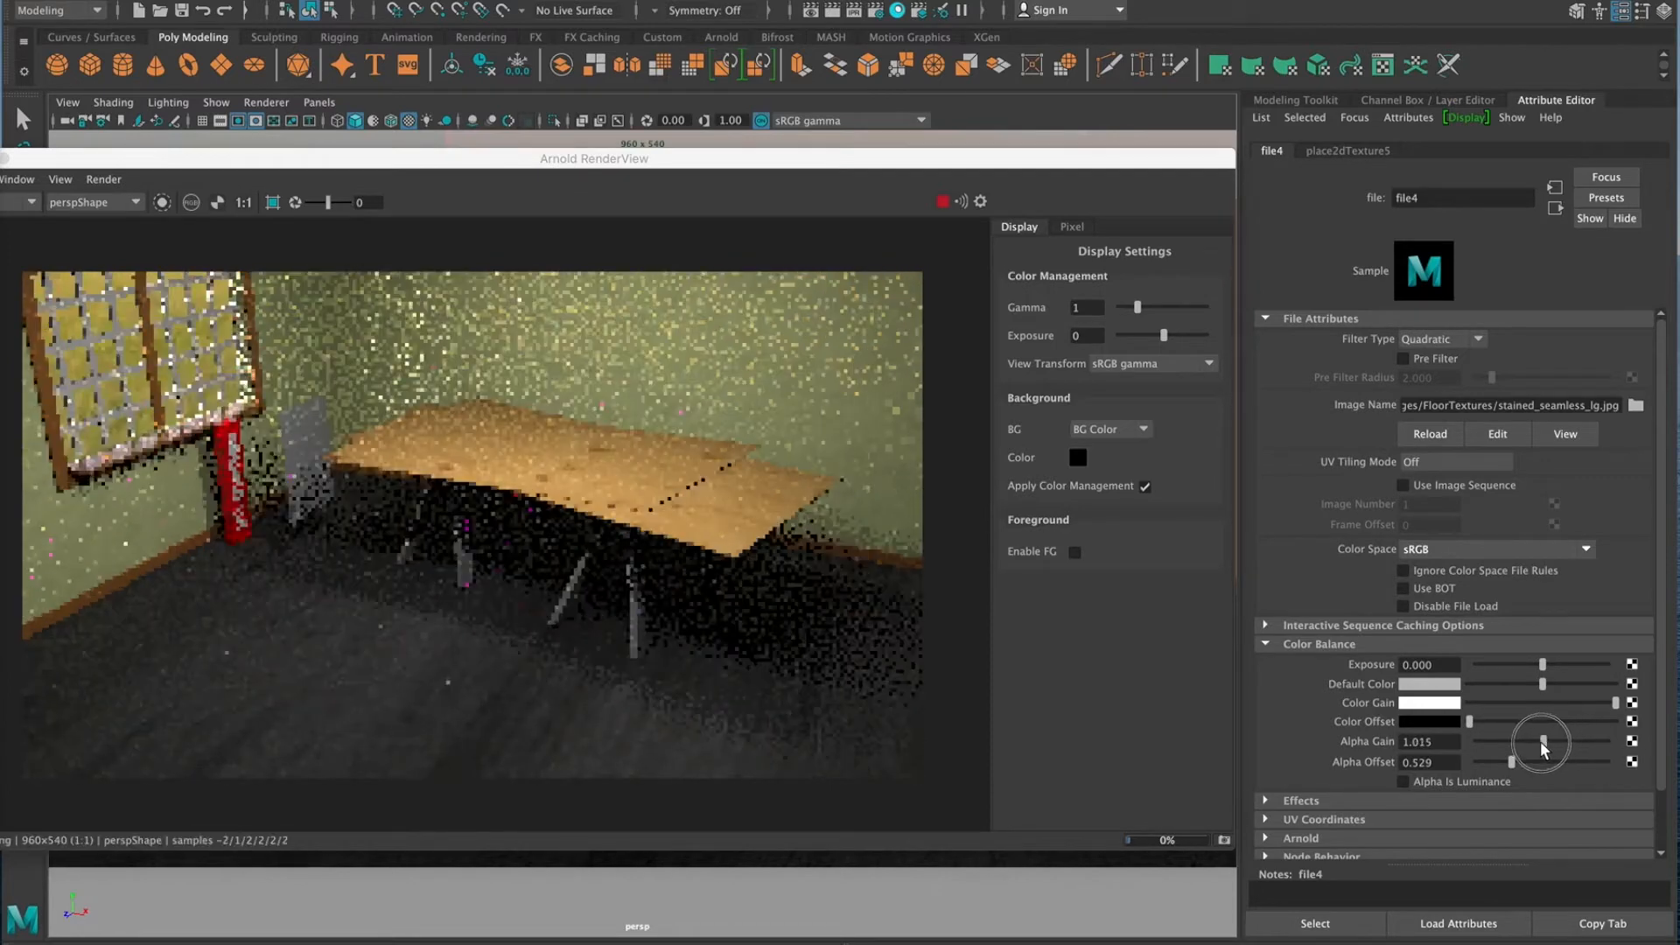
click(1472, 721)
drag(1487, 721, 1500, 723)
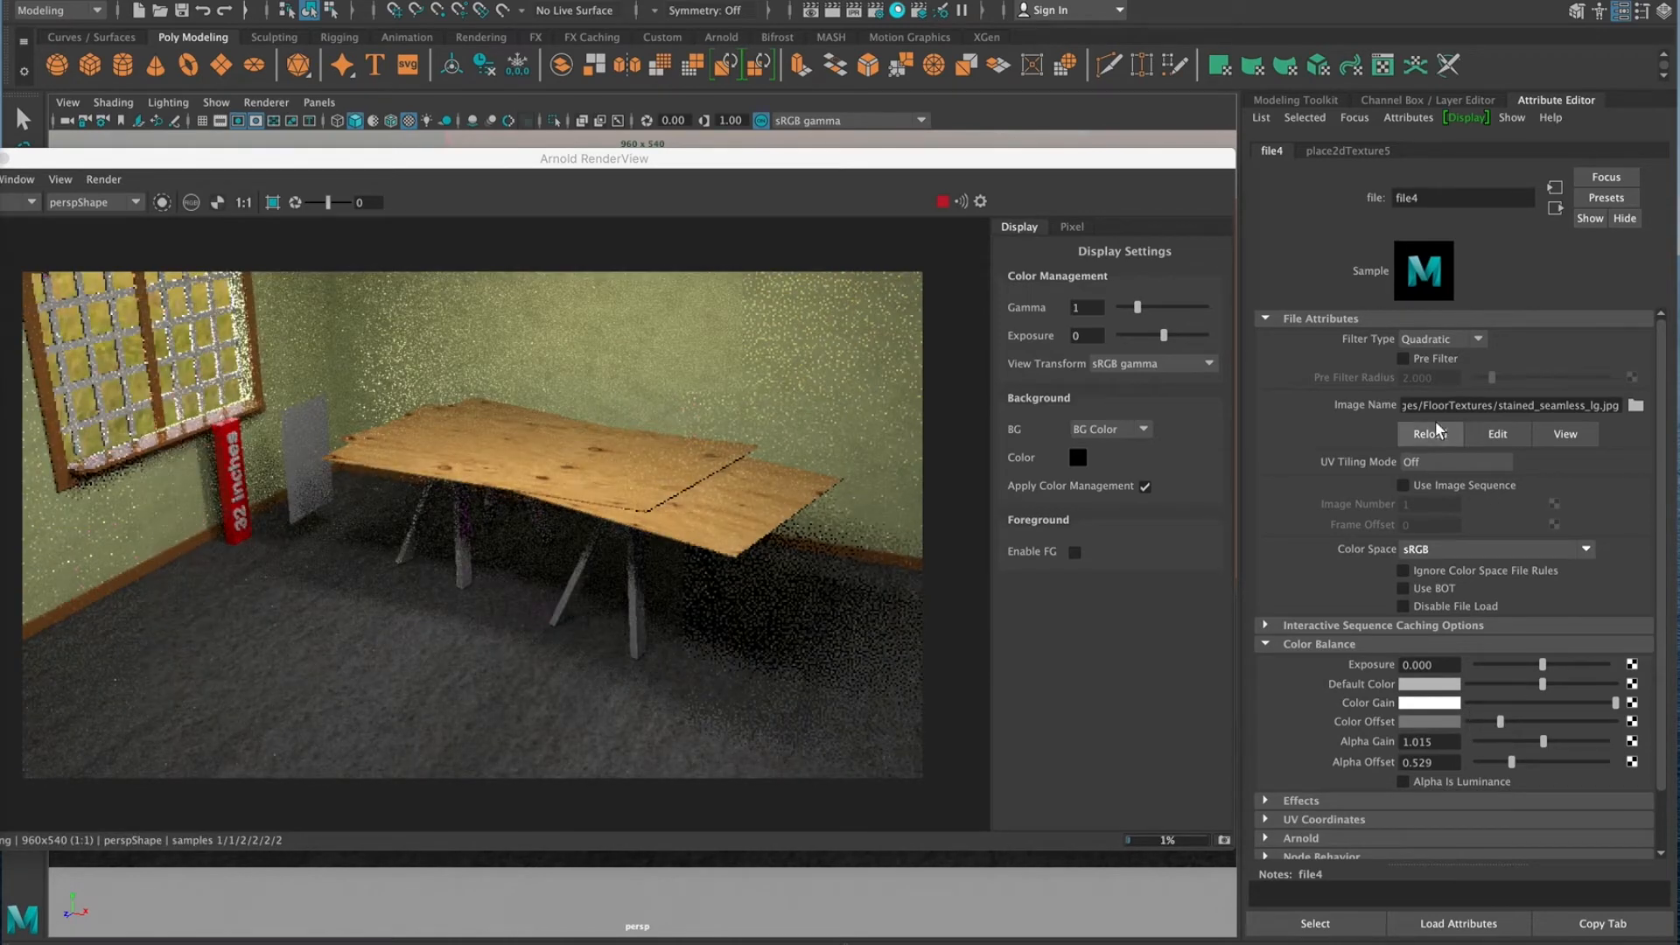
Return to the floor material and lower its coat weight to 0.897
click(1555, 208)
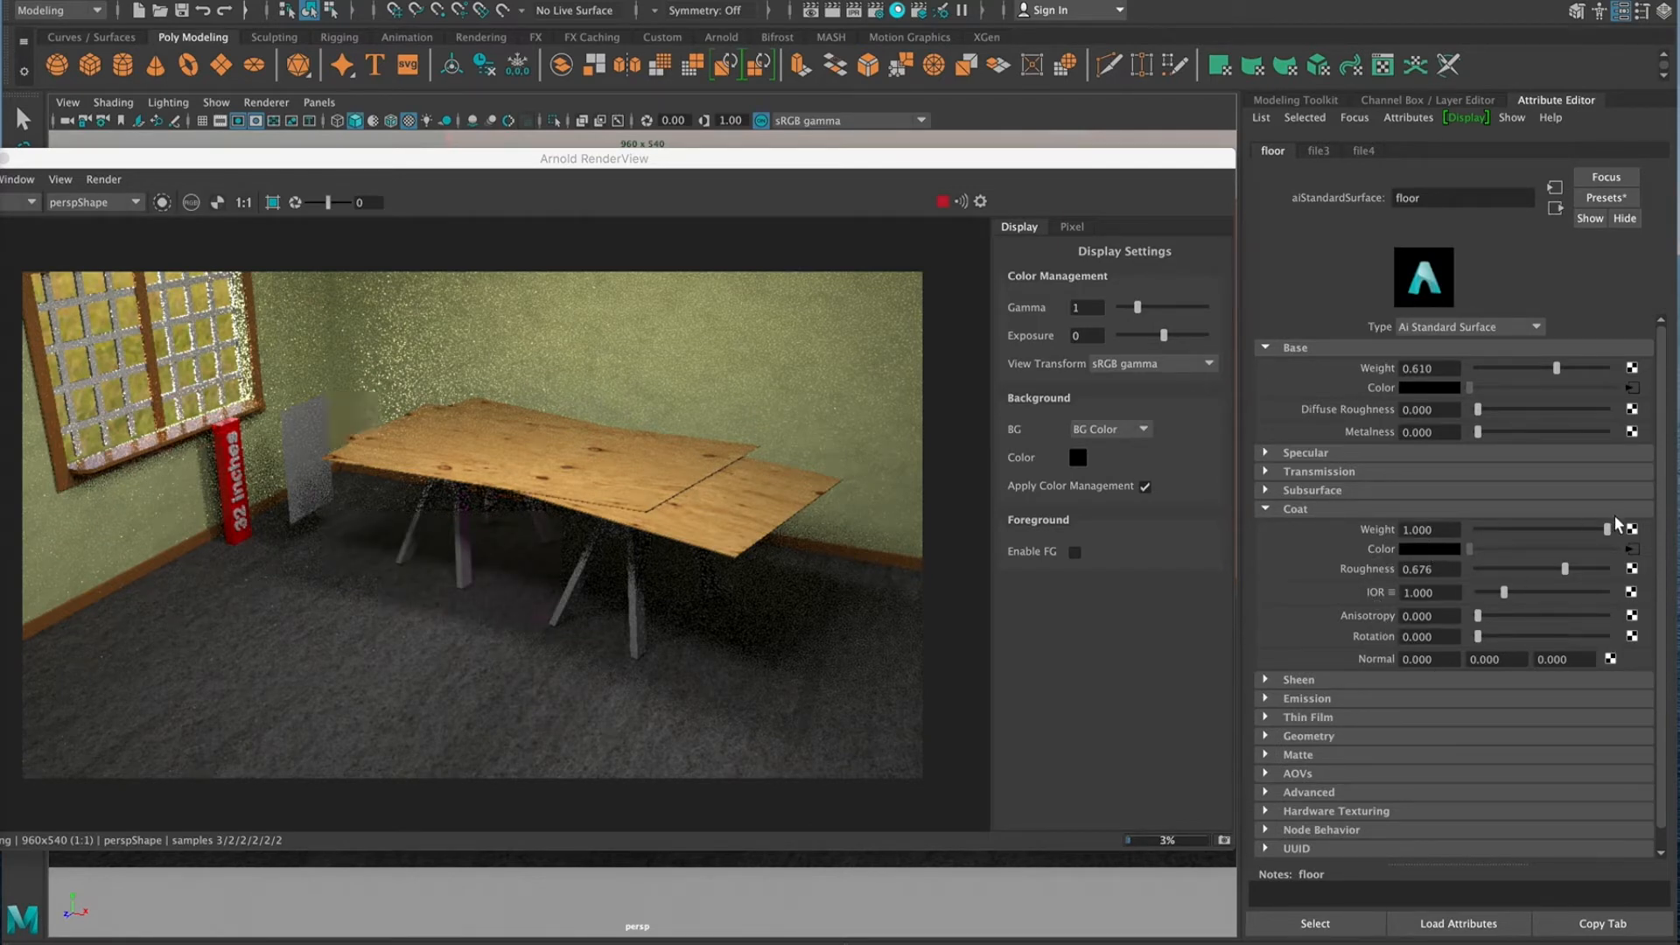
mouse_move(1608, 529)
mouse_down()
mouse_move(1580, 530)
mouse_move(1594, 530)
mouse_up()
Open the wall's material, check the noise texture on its coat color, and lower the wall's coat weight to 0.110
click(822, 406)
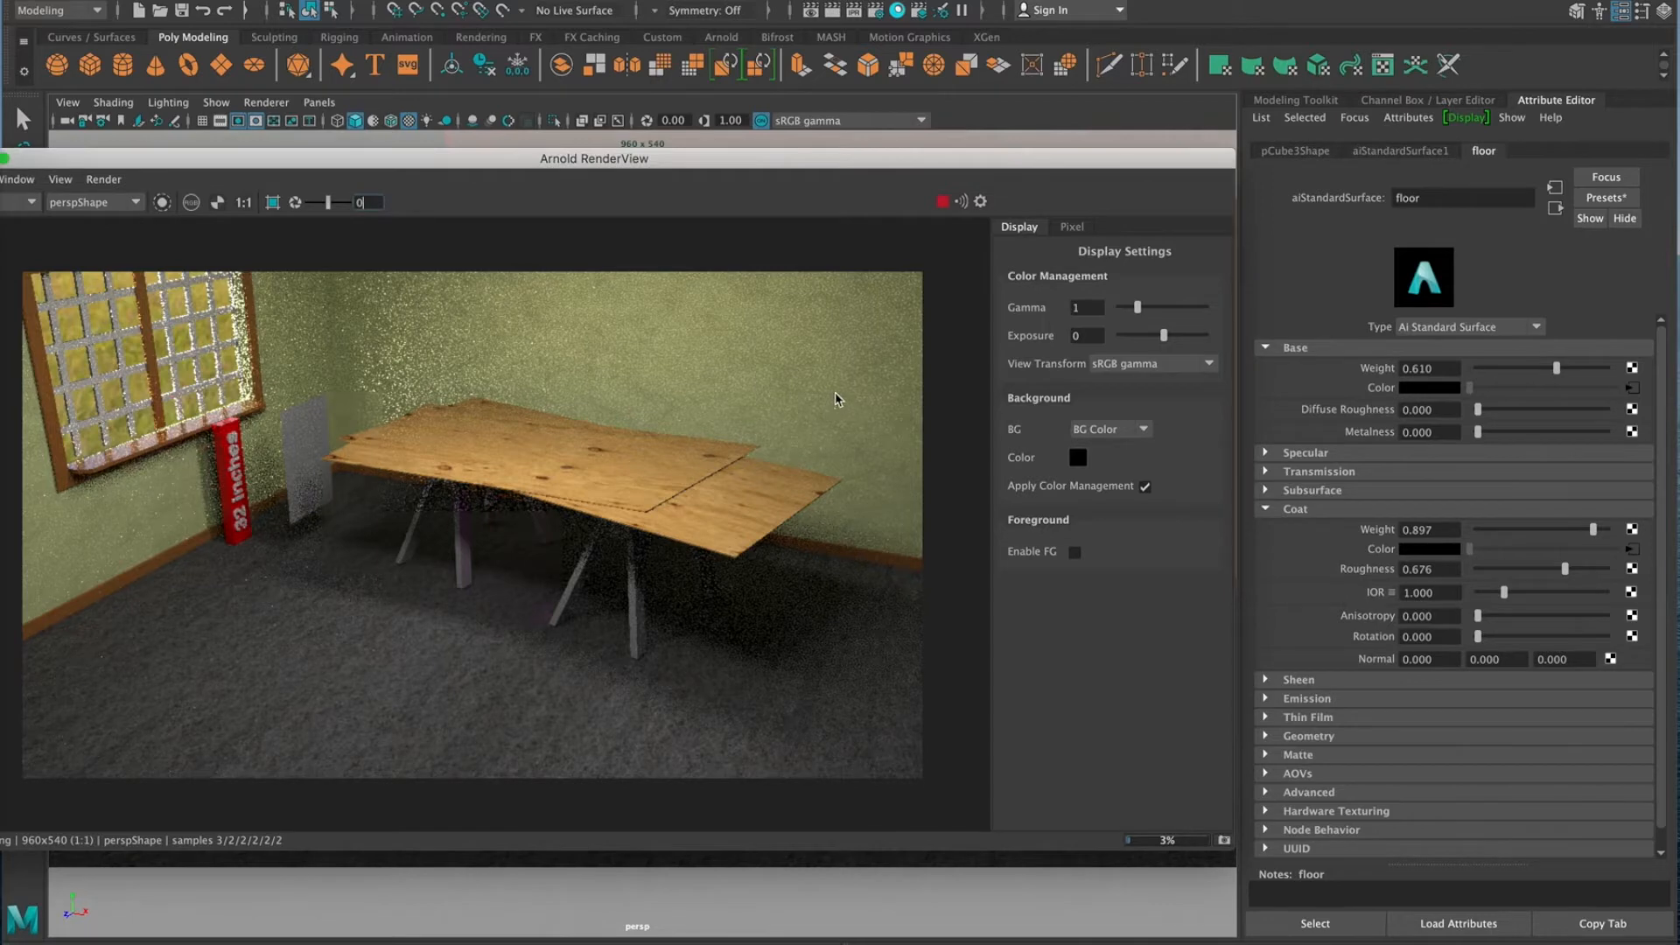
drag(887, 158, 893, 523)
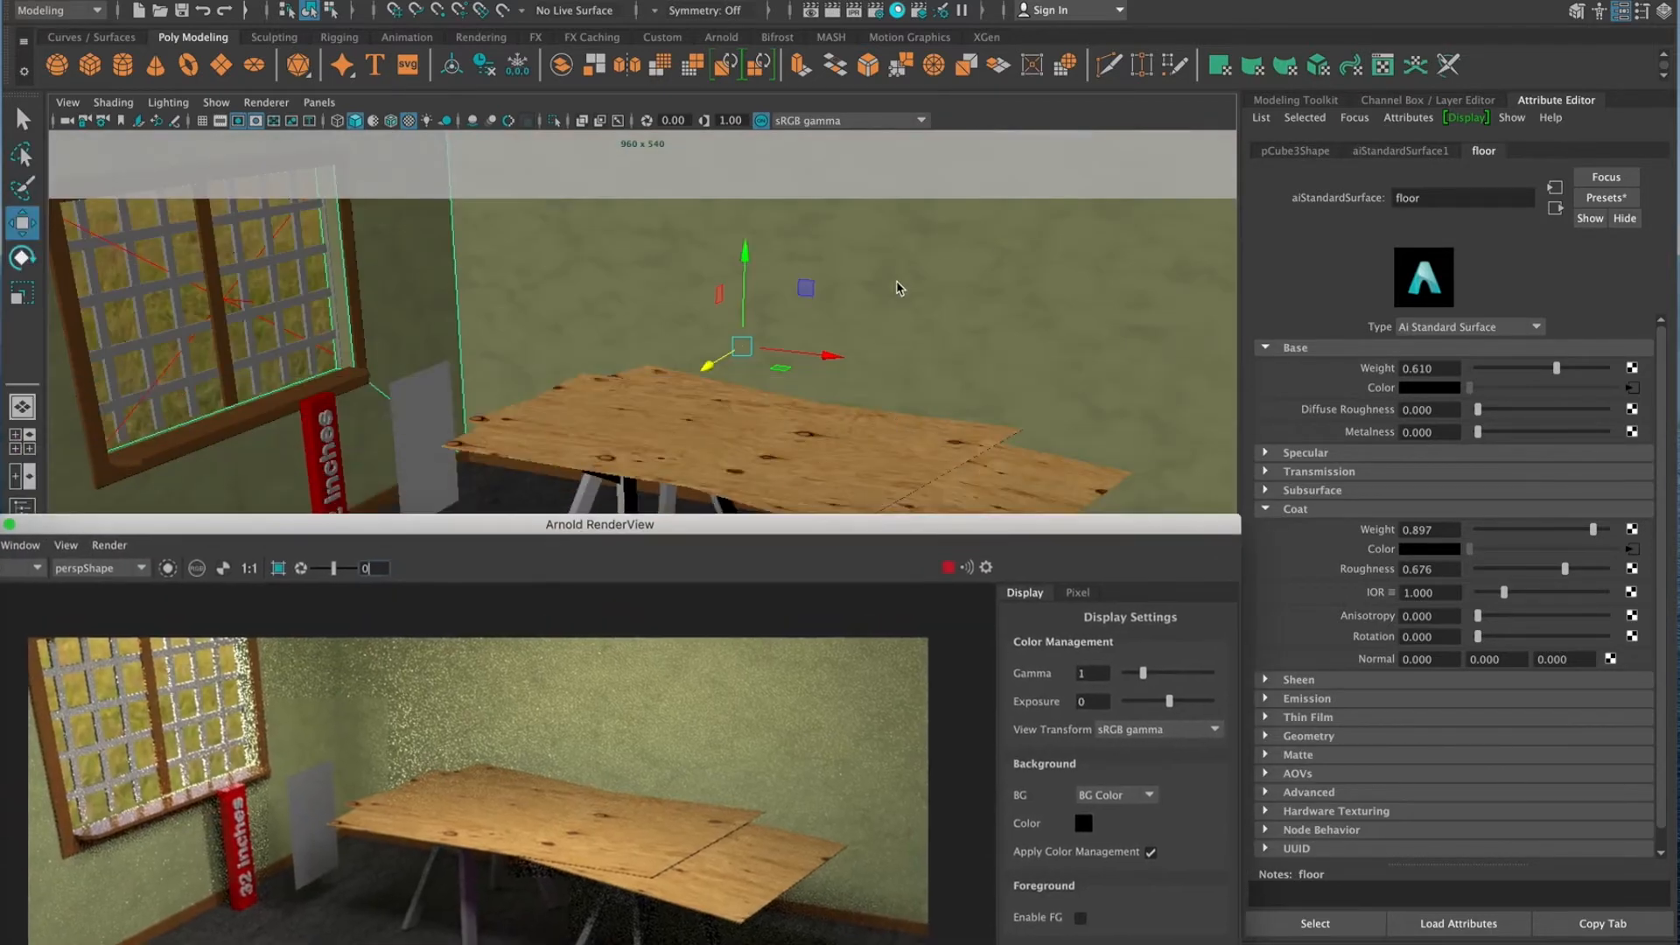
click(897, 282)
right_drag(897, 281, 907, 735)
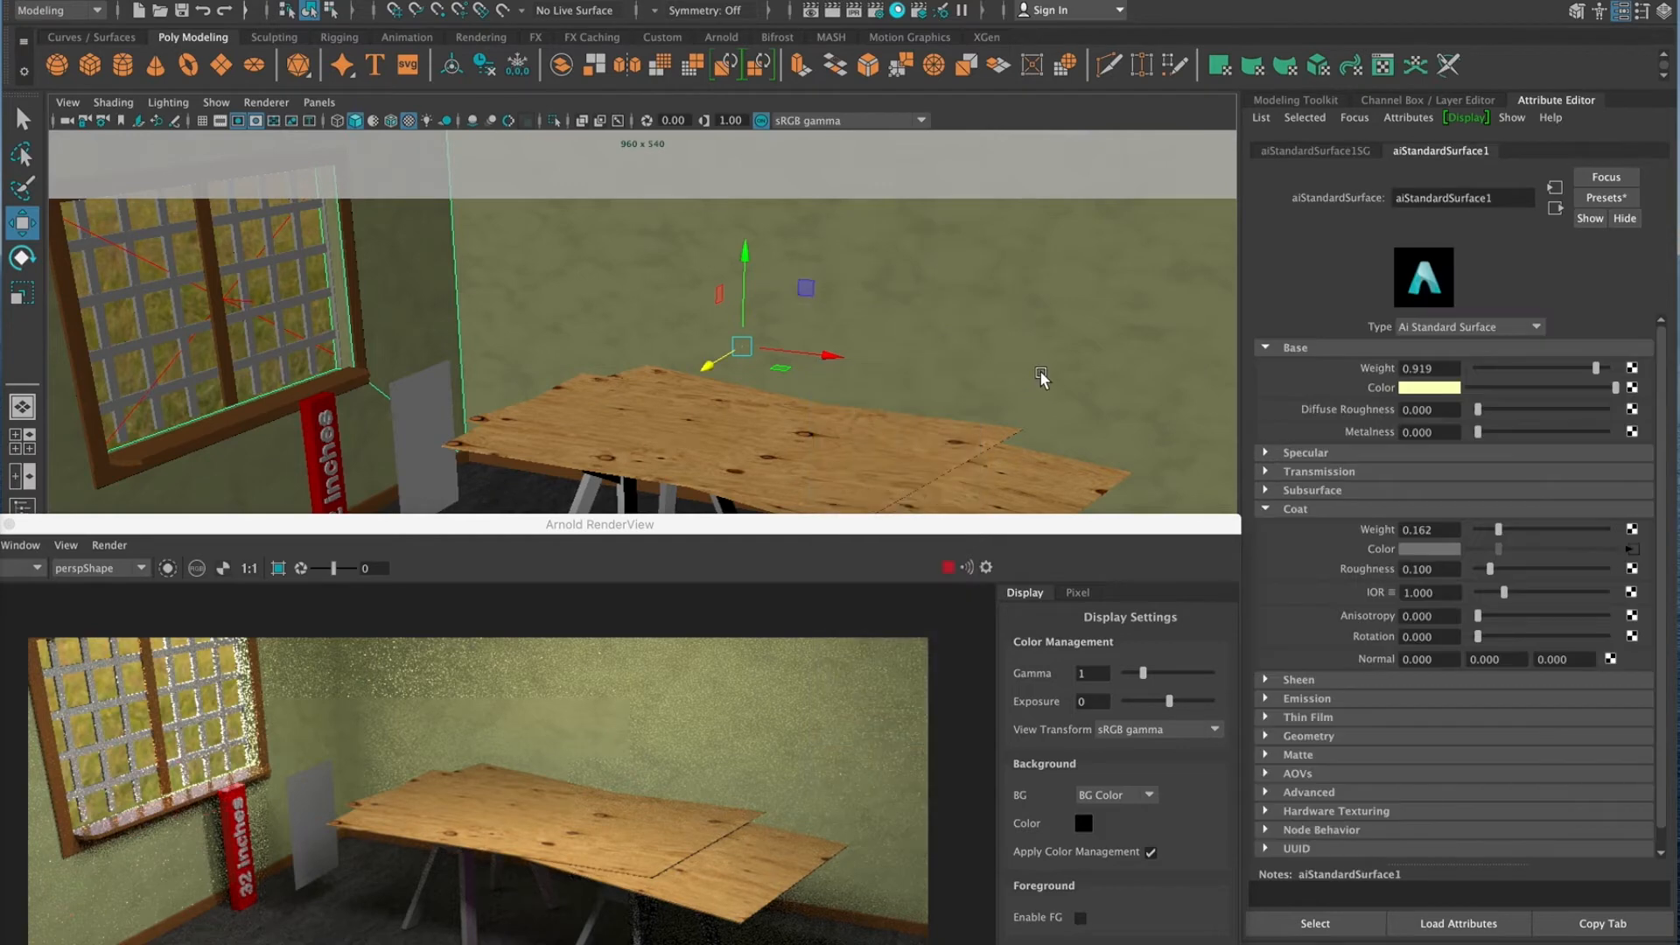
click(1632, 549)
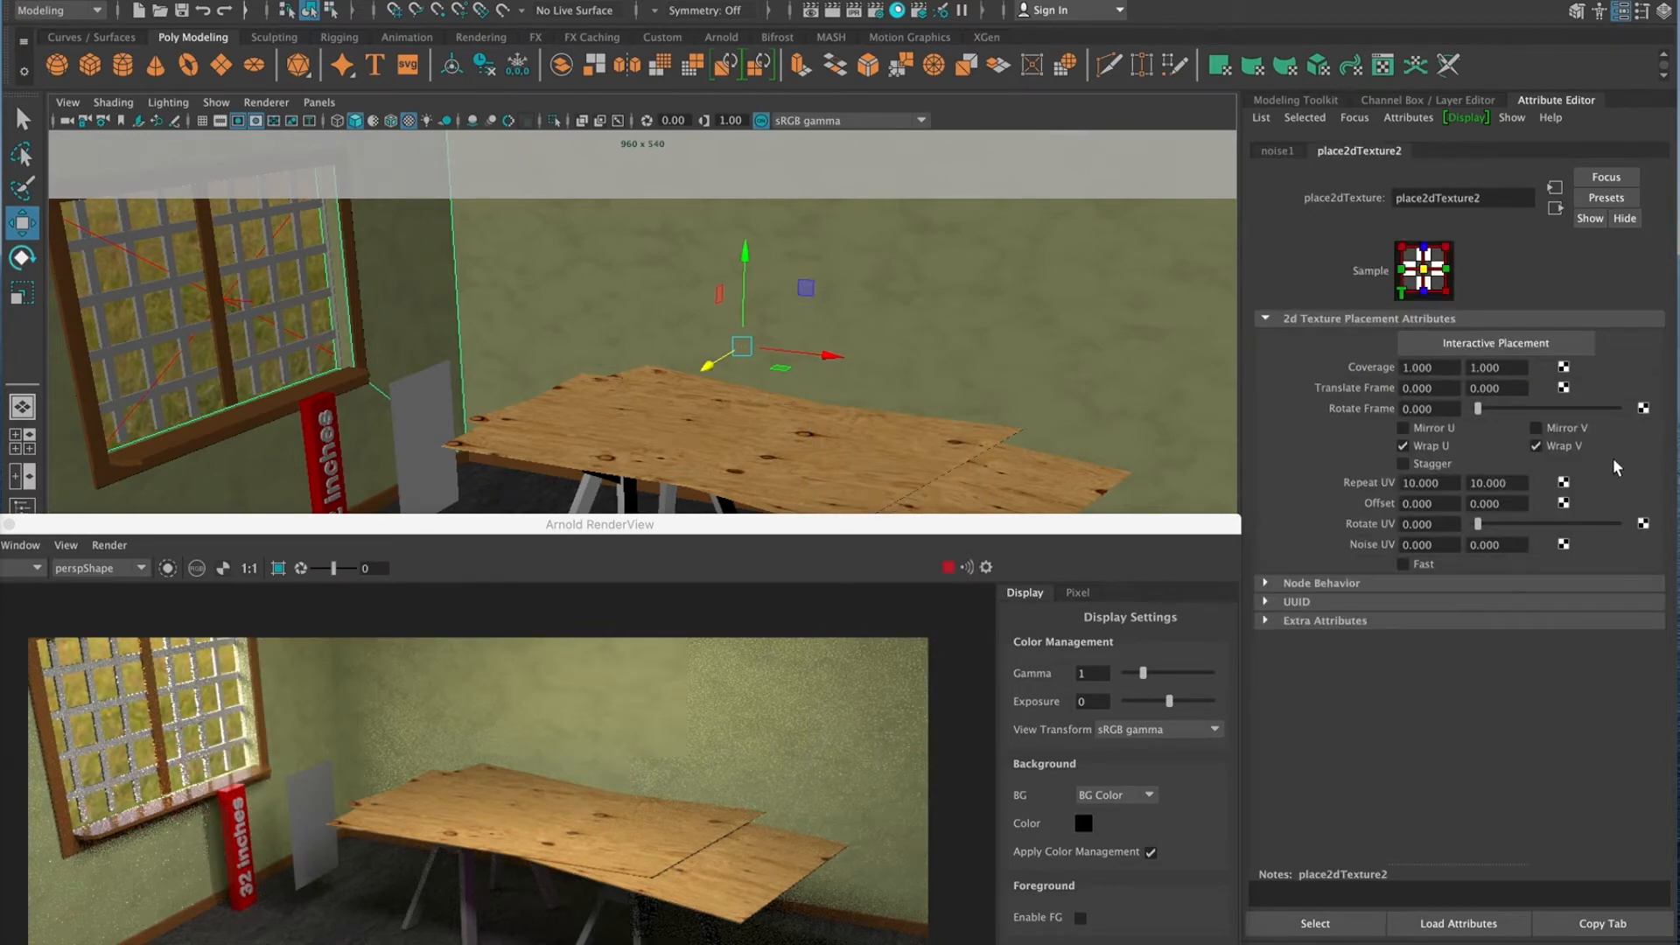
click(1275, 147)
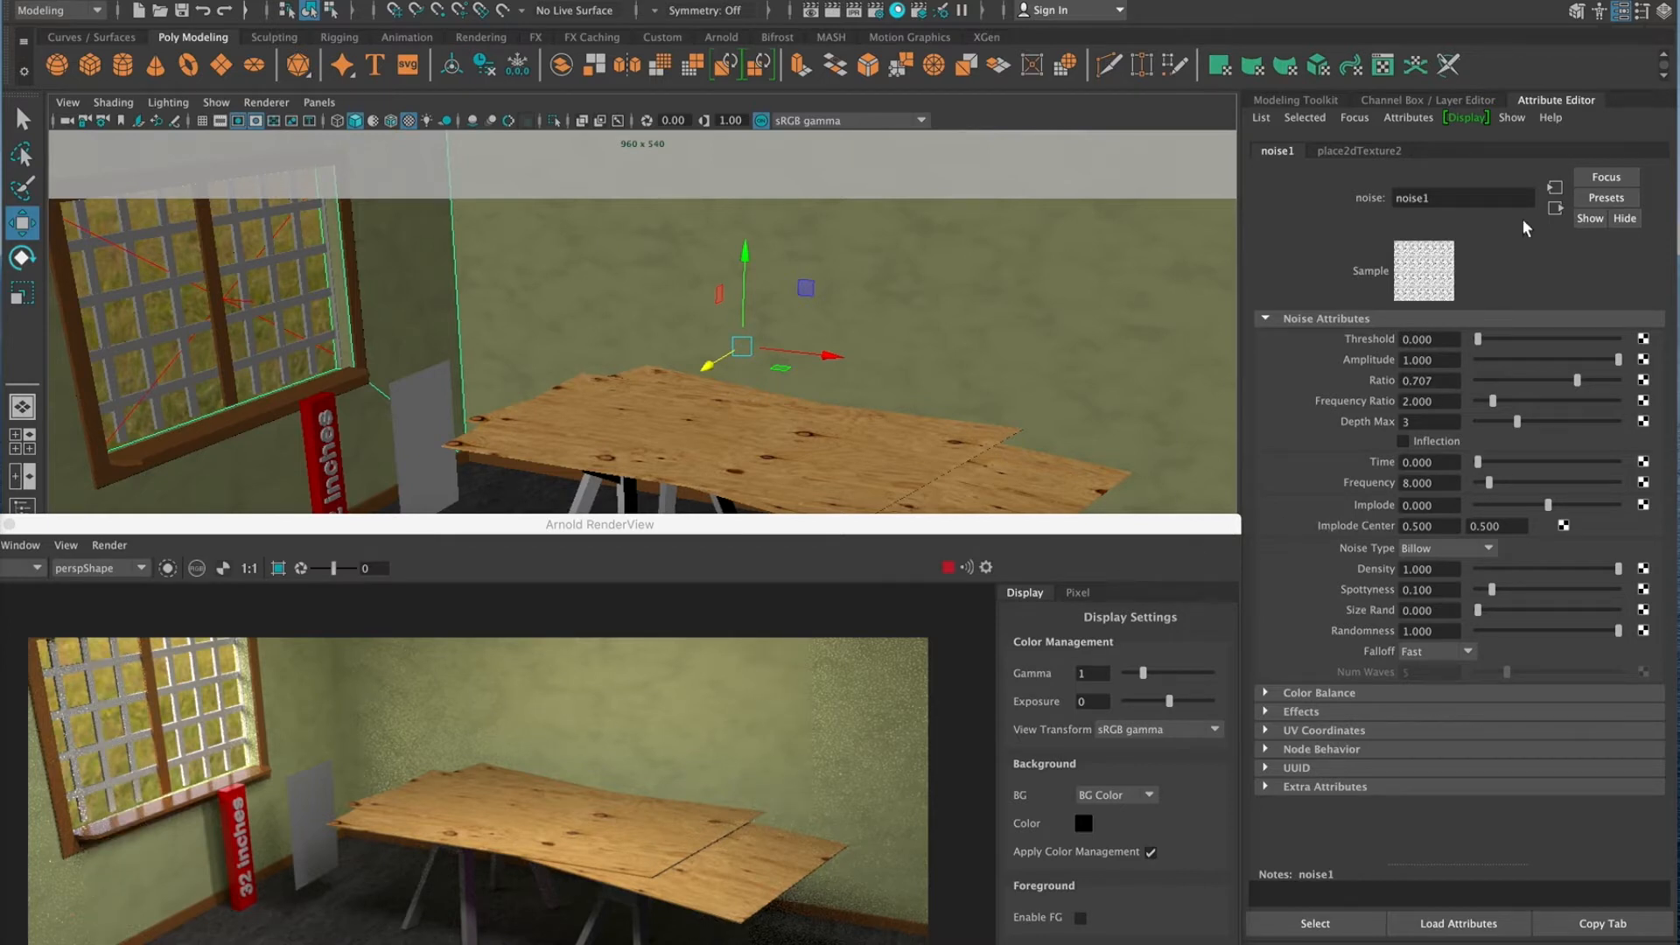
click(1555, 207)
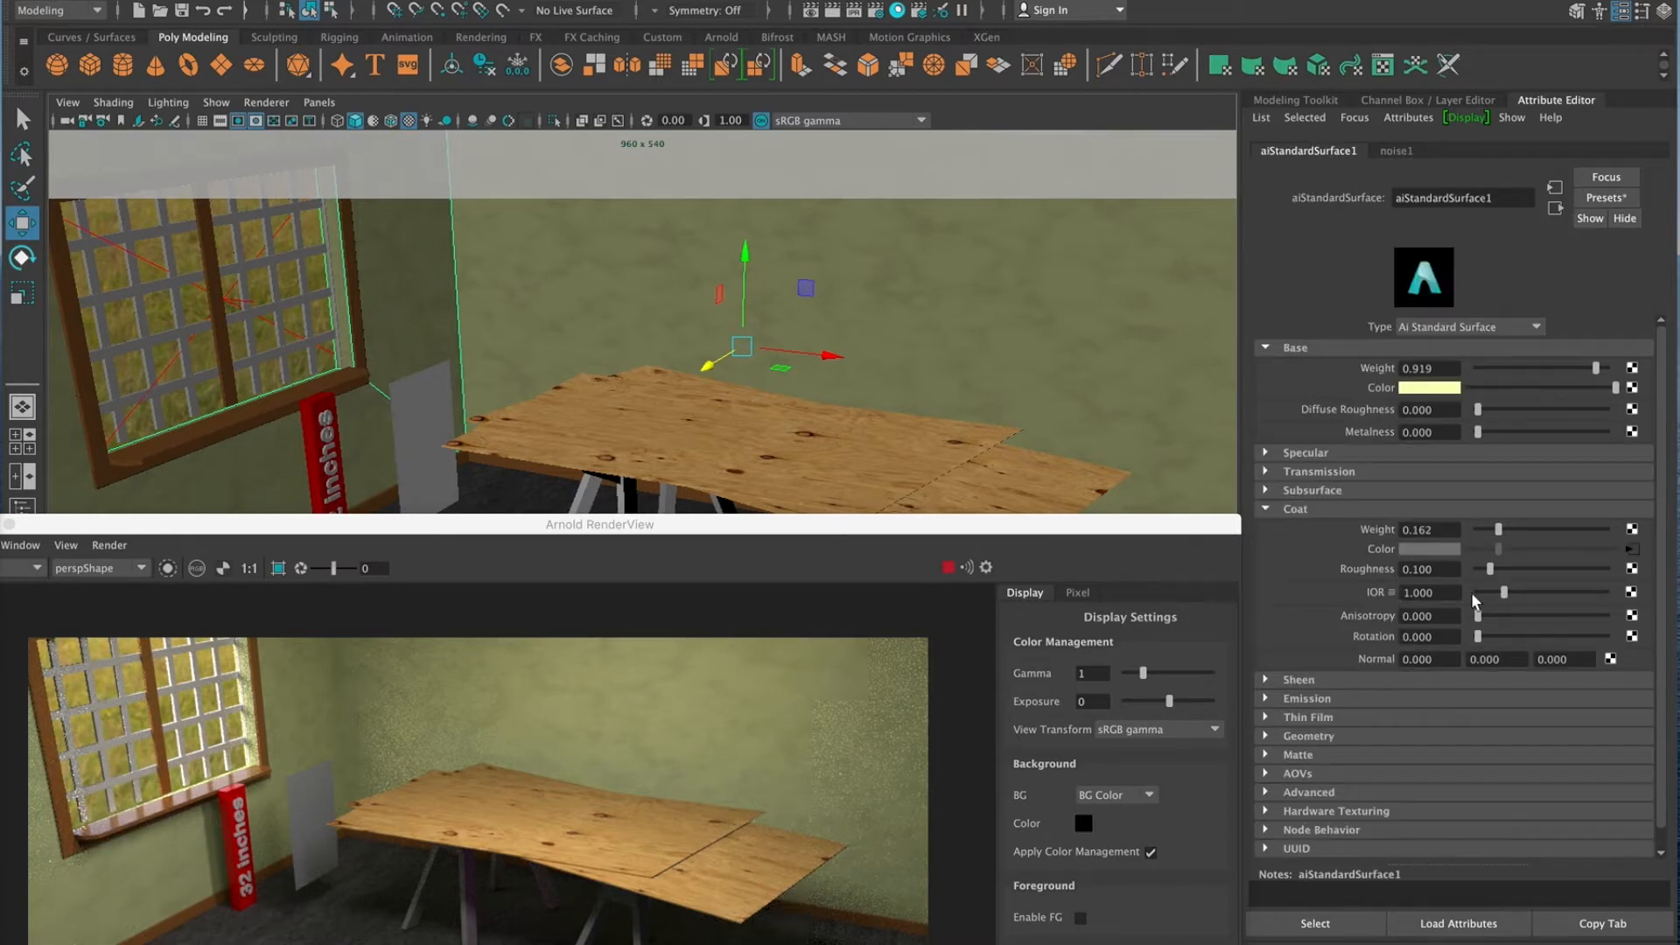
drag(1499, 533, 1492, 535)
Examine the updated floor and walls in the Arnold render, and close the render window
drag(968, 525, 1110, 289)
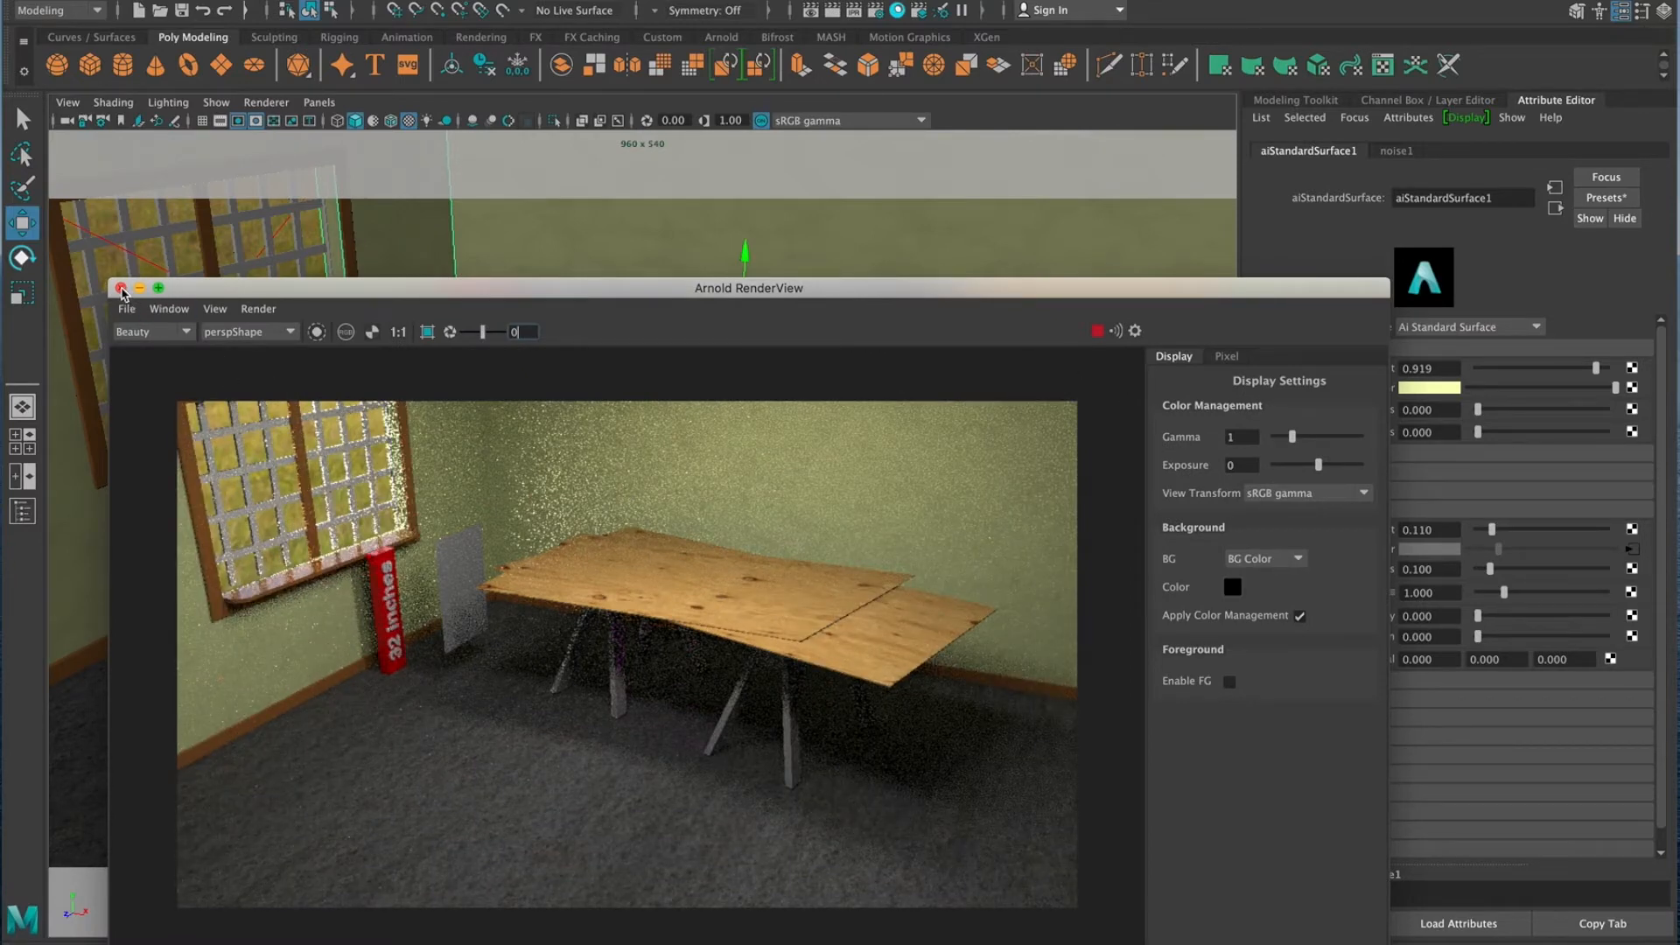
drag(265, 292, 299, 175)
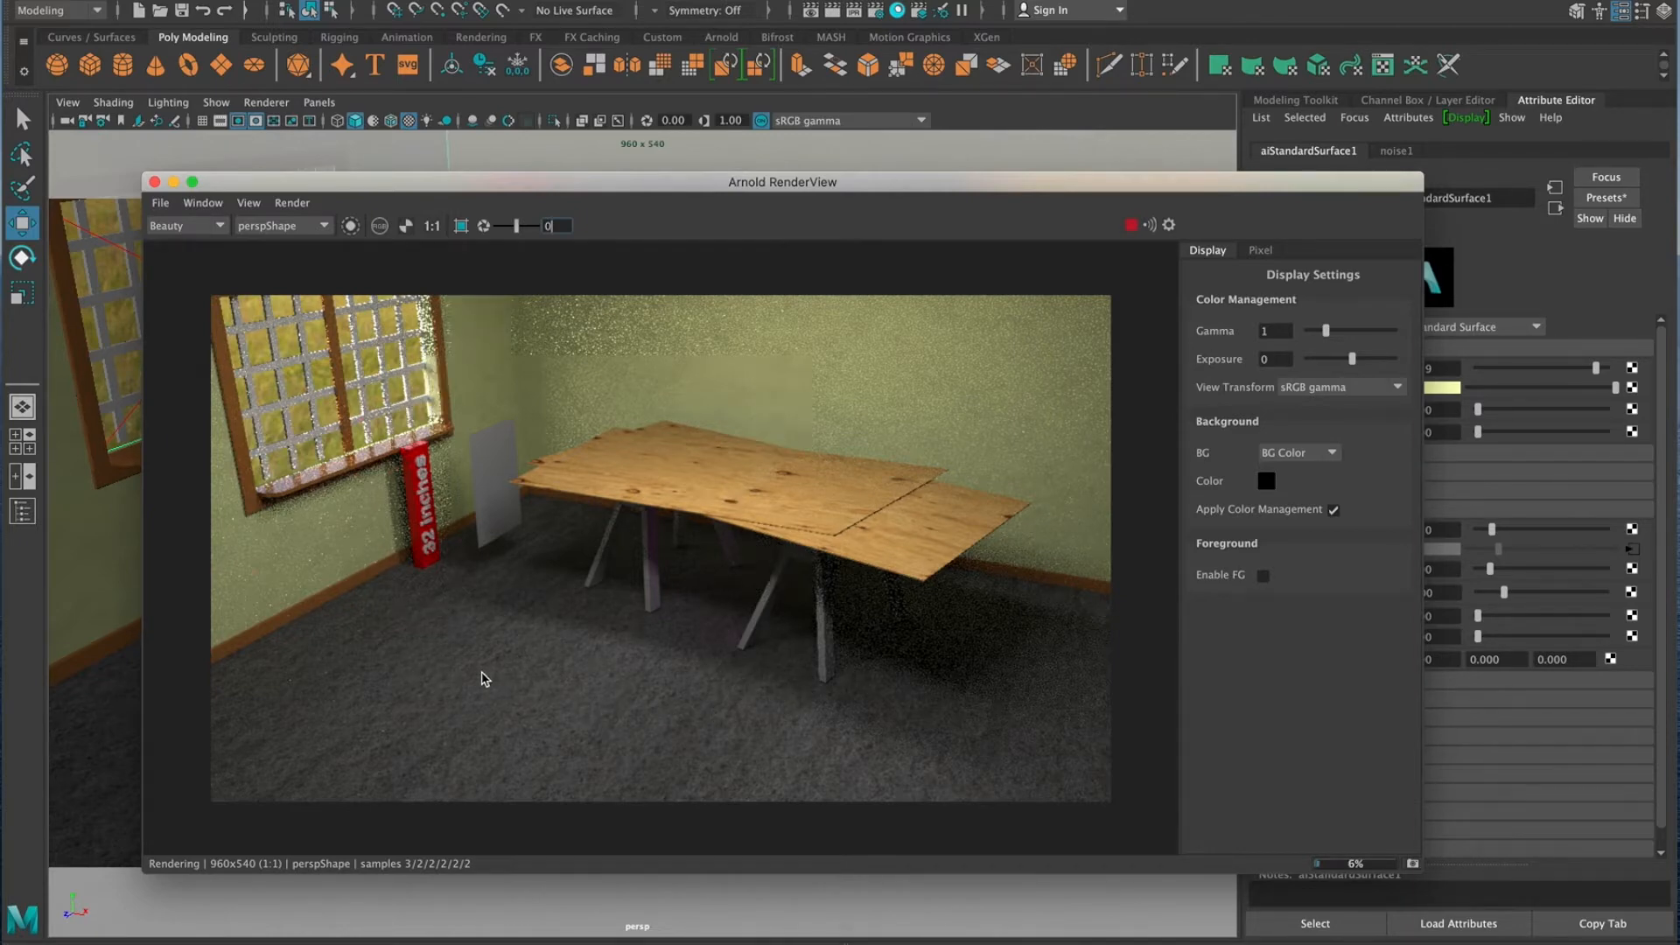
drag(252, 192, 350, 224)
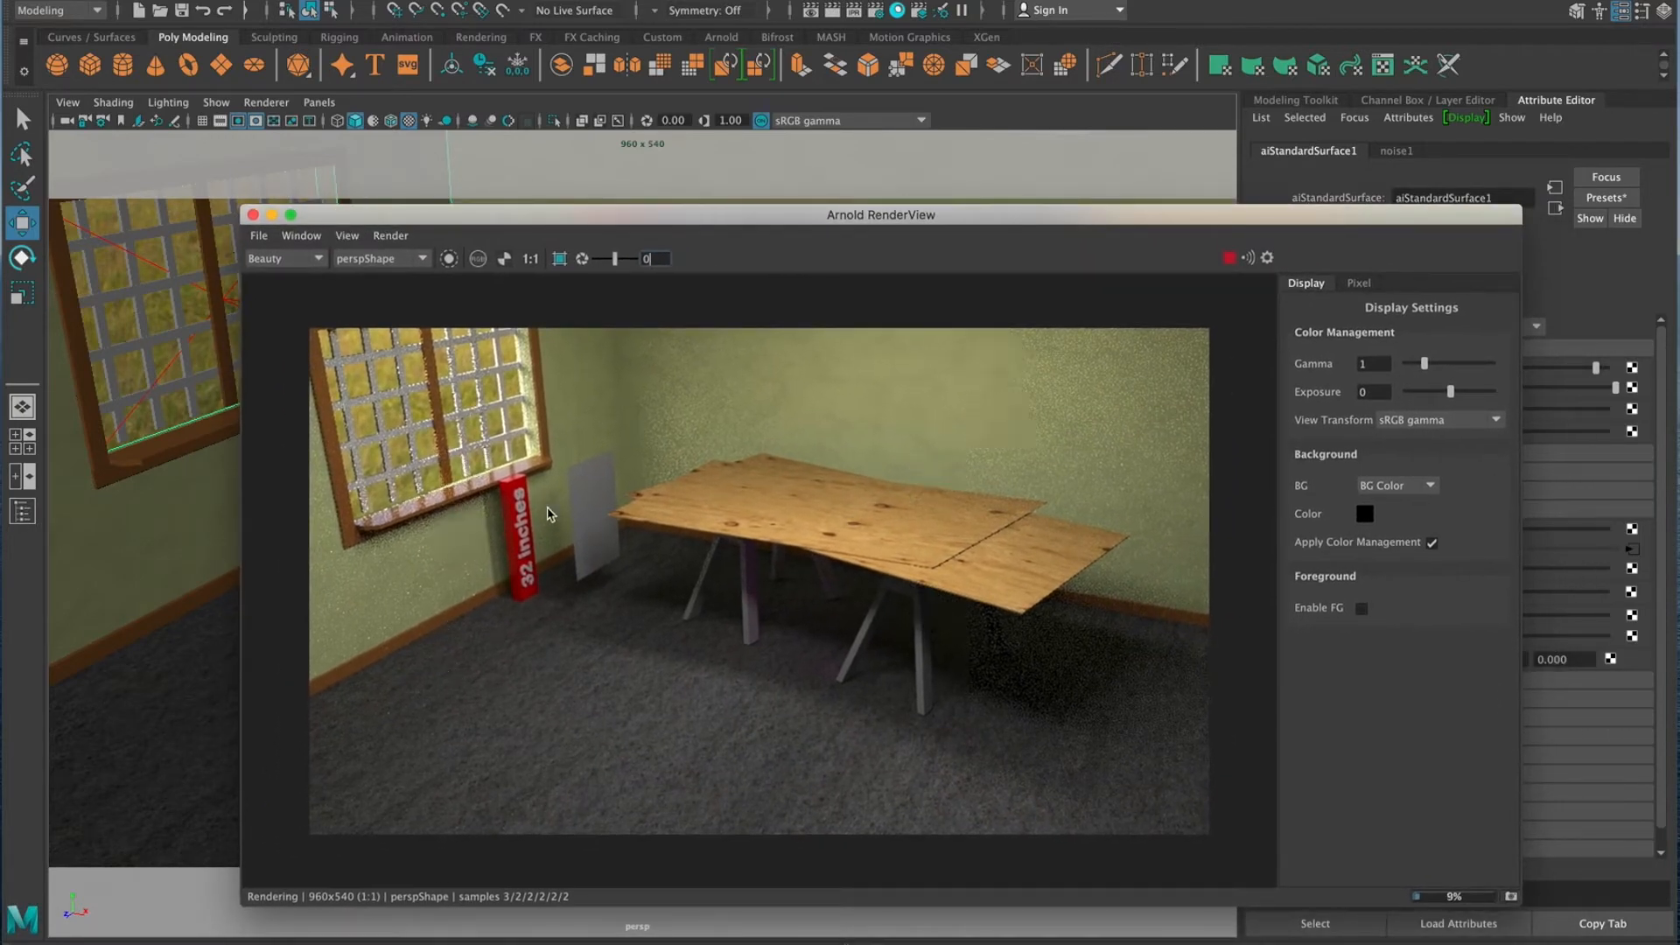
click(253, 214)
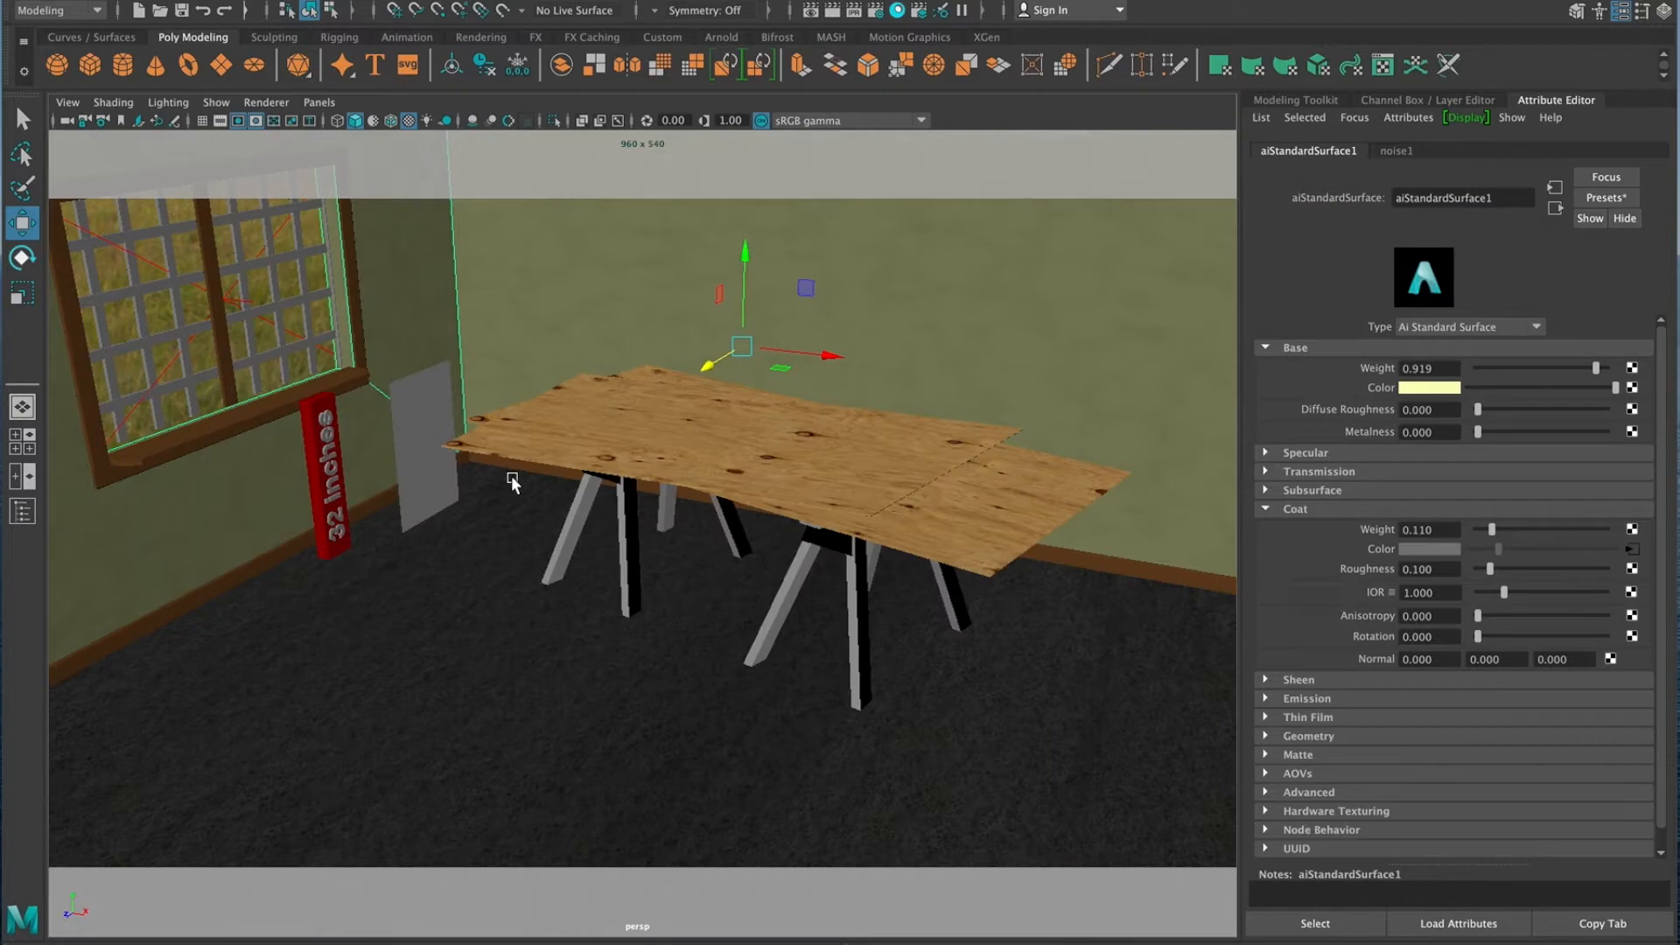
Move the upright grey plane in the corner slightly away from the window wall
click(406, 426)
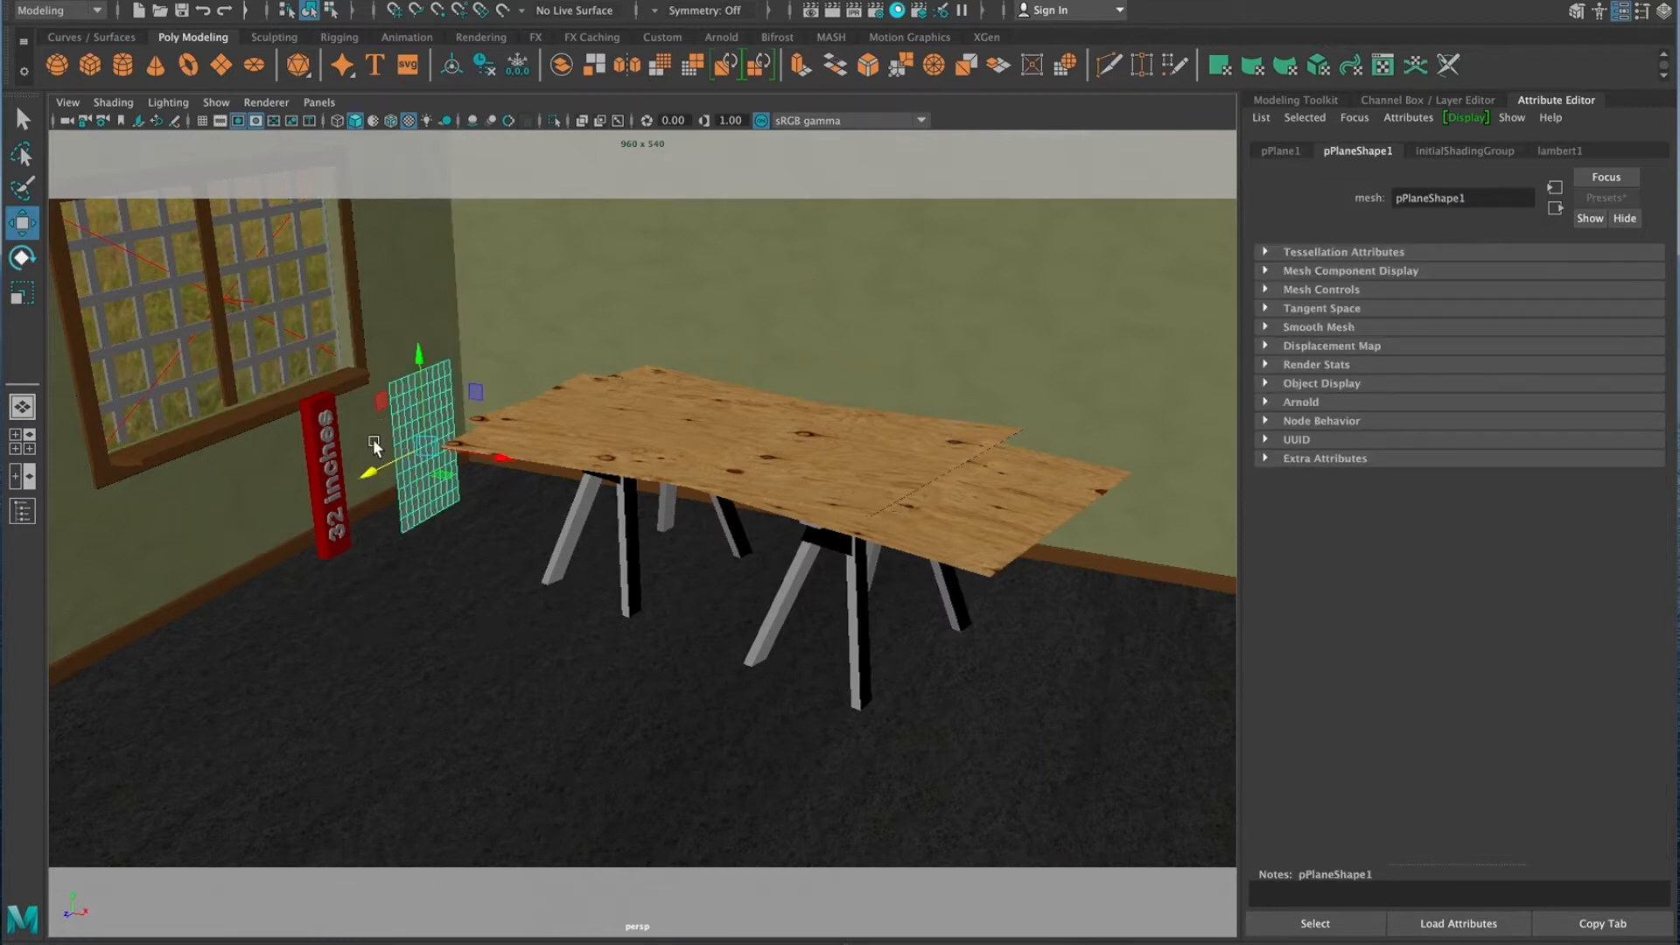
mouse_move(472, 462)
mouse_down()
mouse_move(602, 464)
mouse_move(495, 470)
mouse_up()
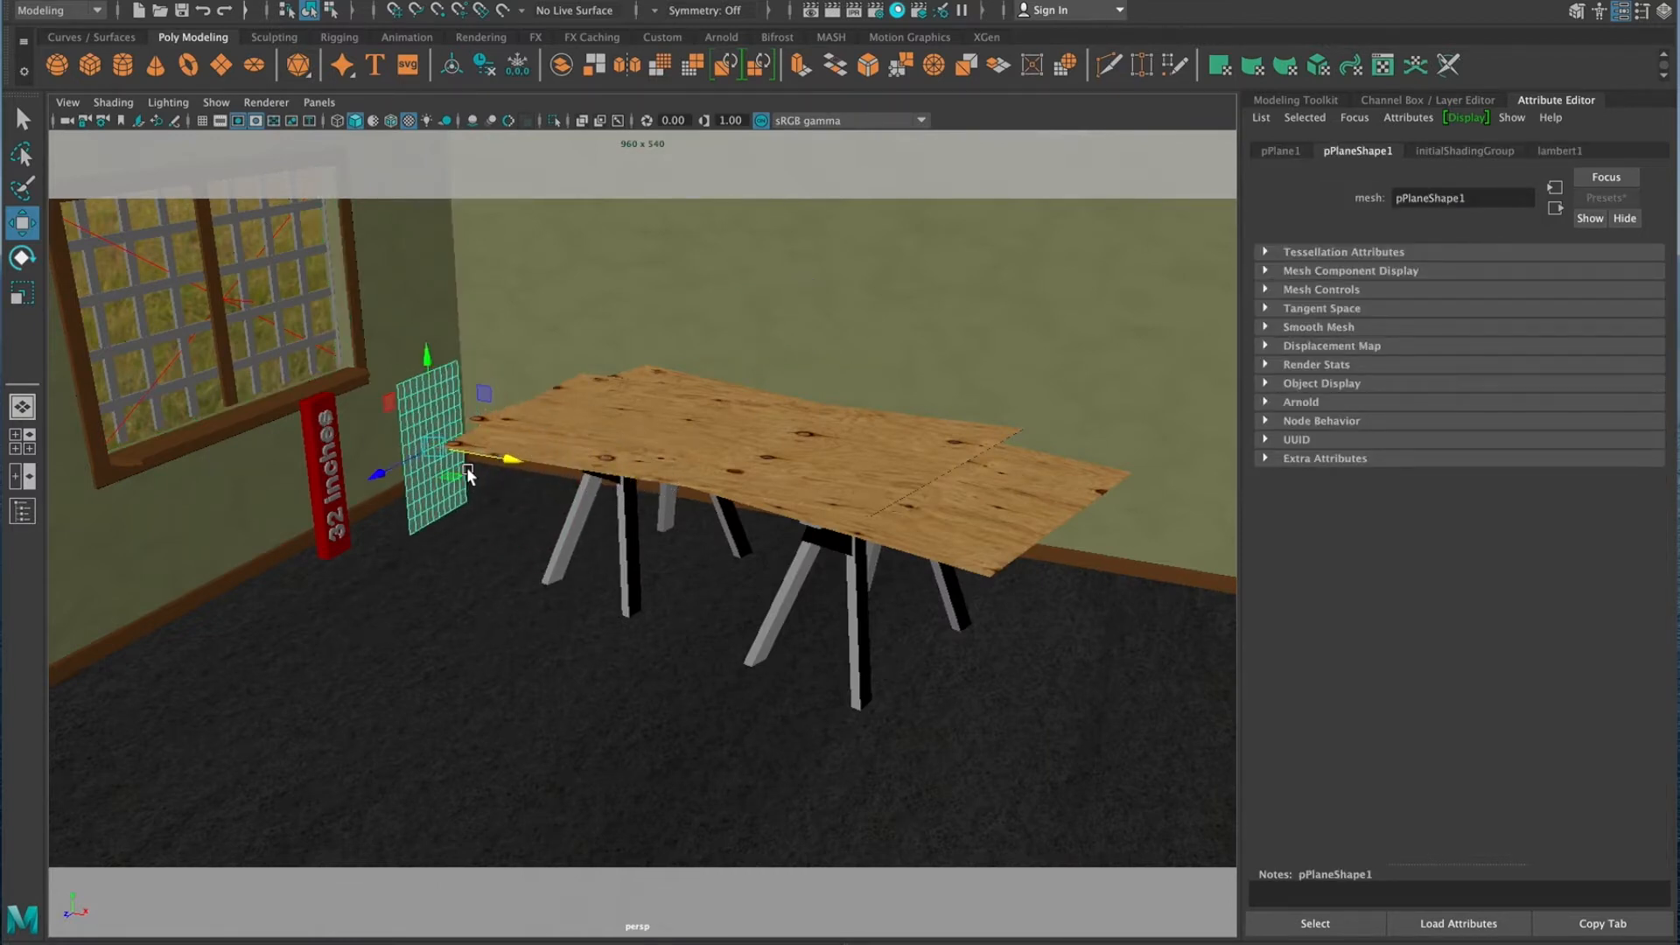
Switch the upright grey plane to vertex editing with soft selection turned on
alt+right_drag(612, 436, 864, 465)
alt+middle_drag(864, 466, 957, 635)
mouse_move(616, 650)
alt+mouse_down()
mouse_move(717, 611)
mouse_move(656, 600)
mouse_move(822, 664)
mouse_move(655, 652)
mouse_move(632, 679)
alt+mouse_up()
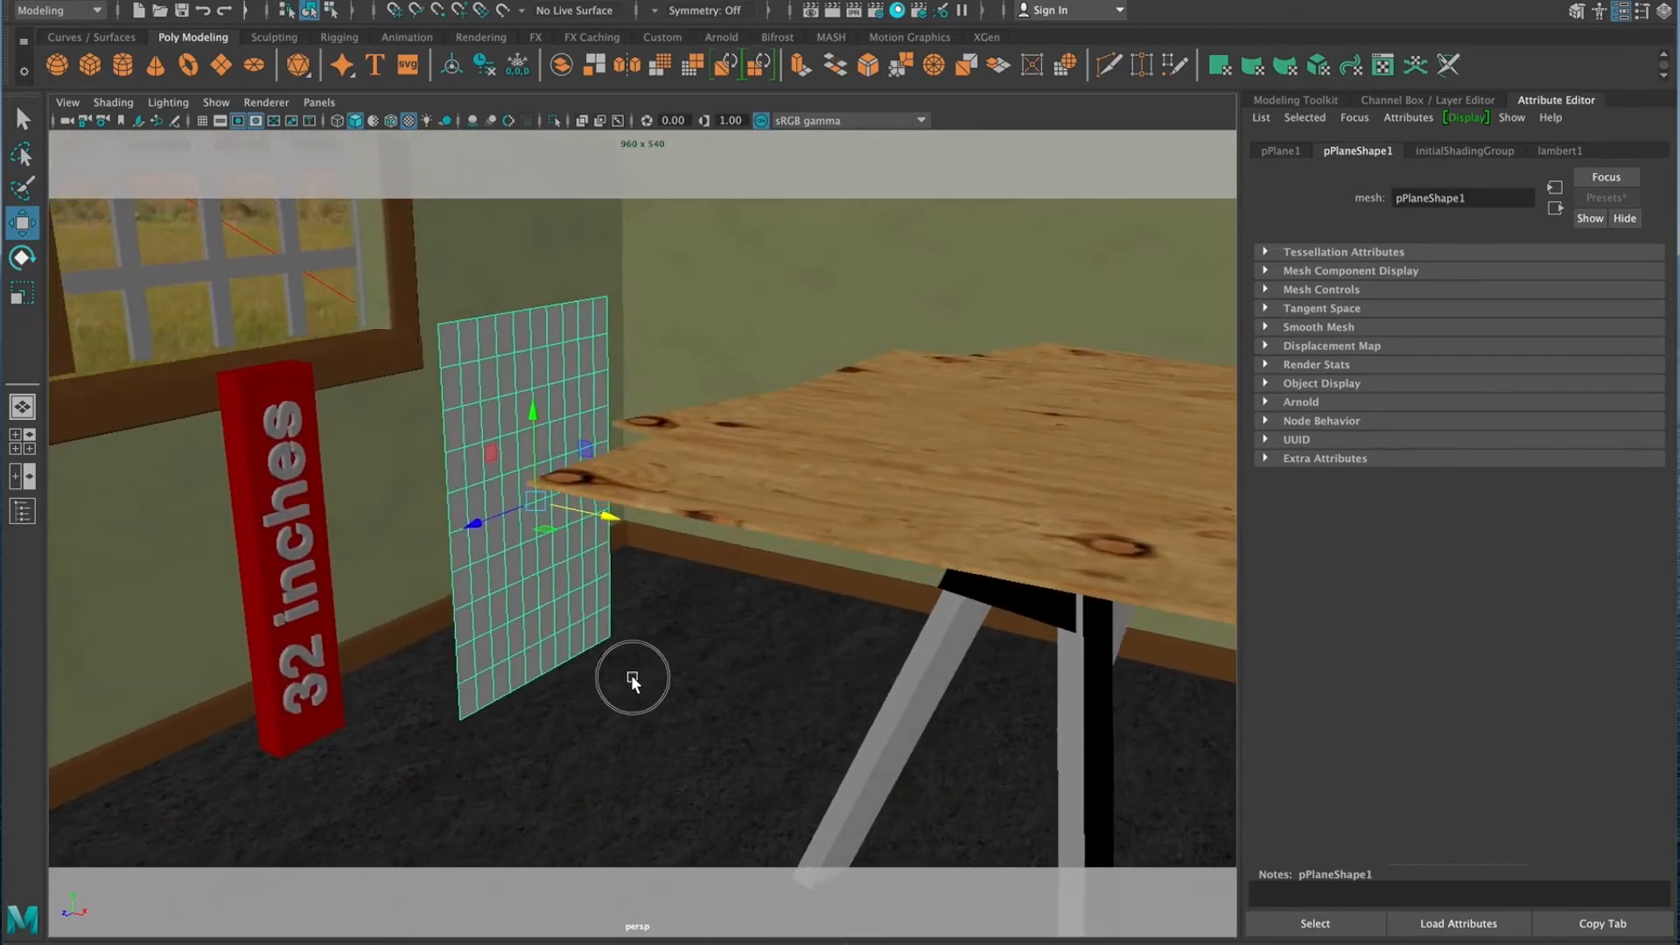
right_click(518, 352)
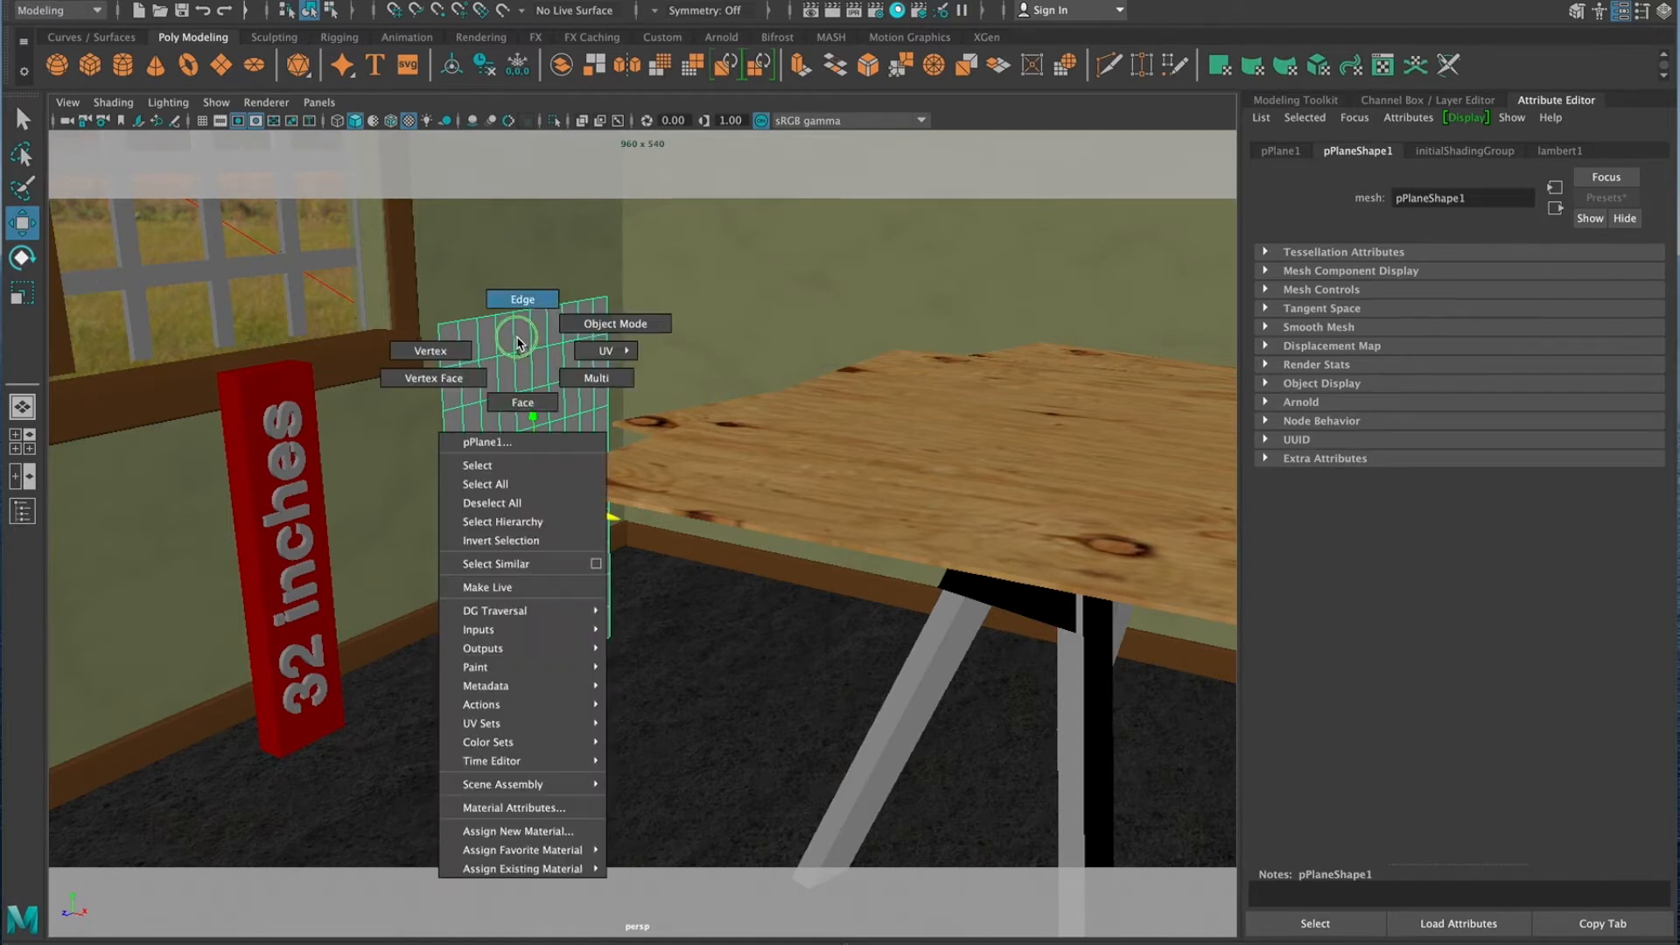
click(587, 325)
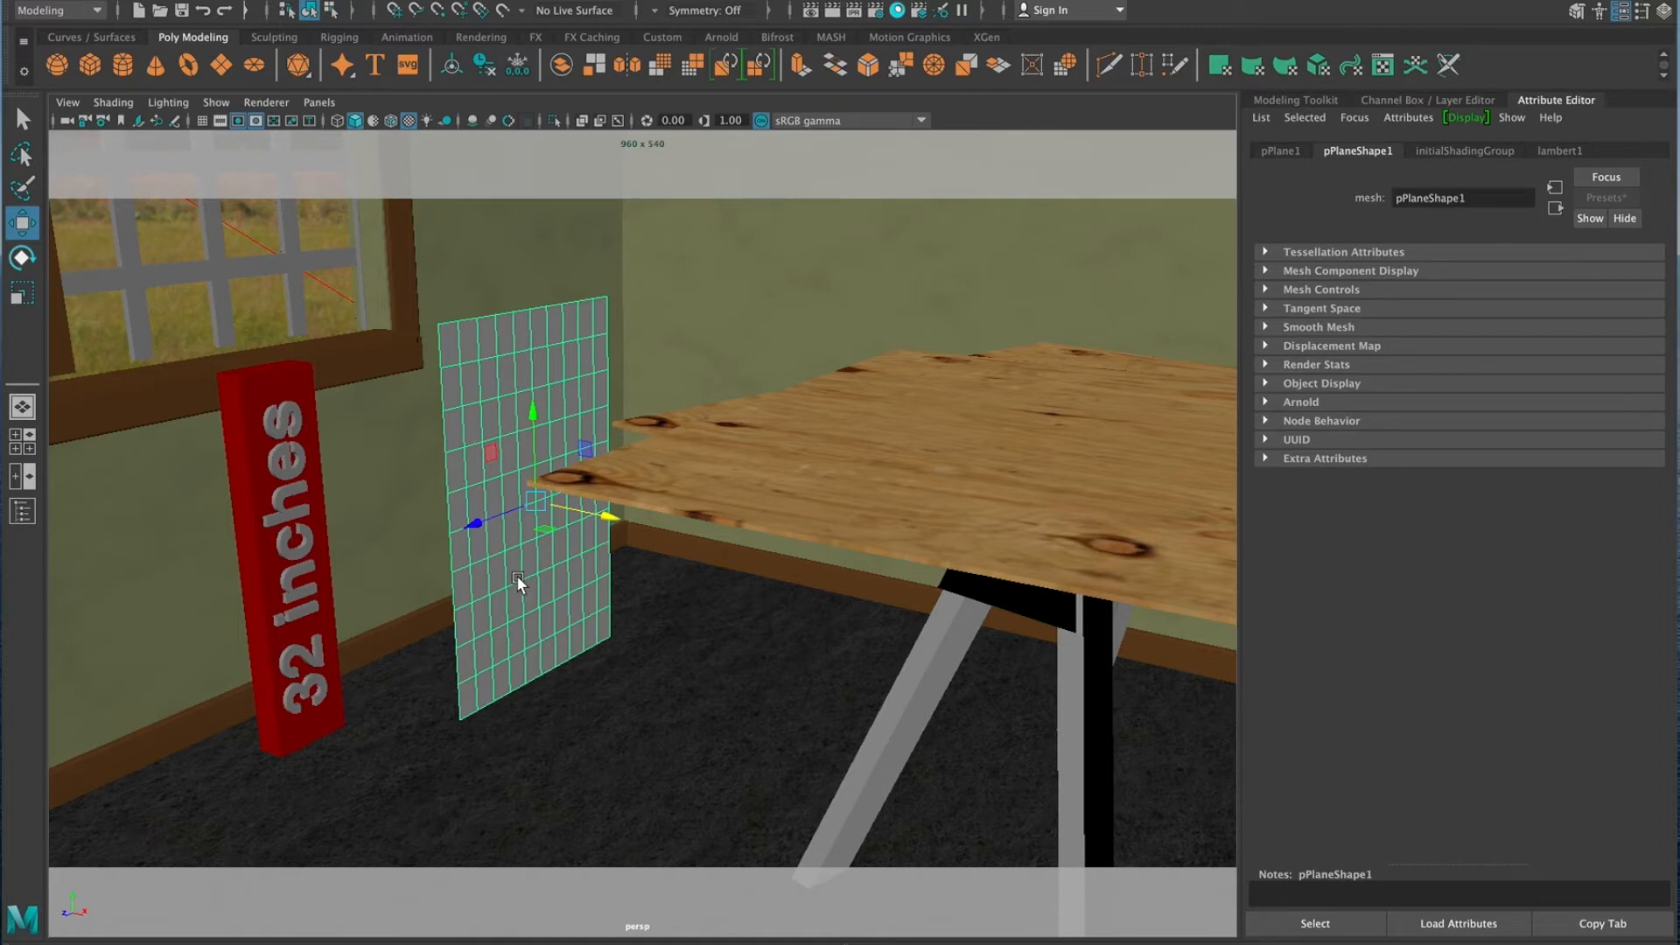
right_click(488, 402)
click(396, 400)
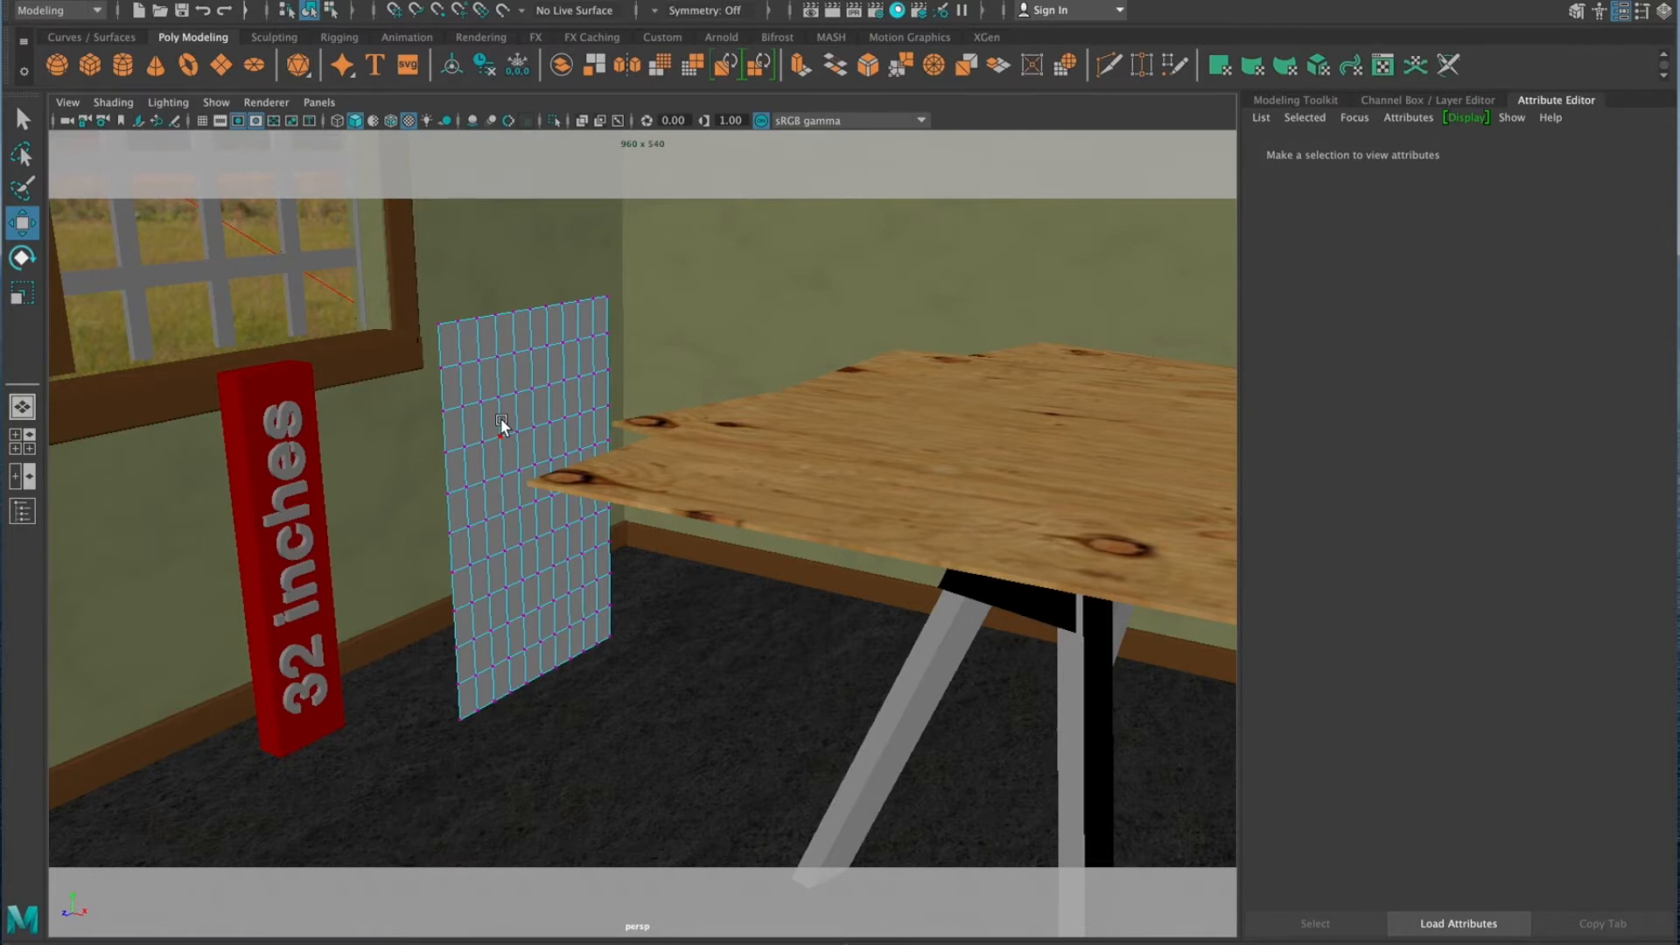
key(b)
Warp the upright grey plane by shifting soft-selected vertices at its upper corner, upper middle and lower part out of line
drag(432, 314, 123, 219)
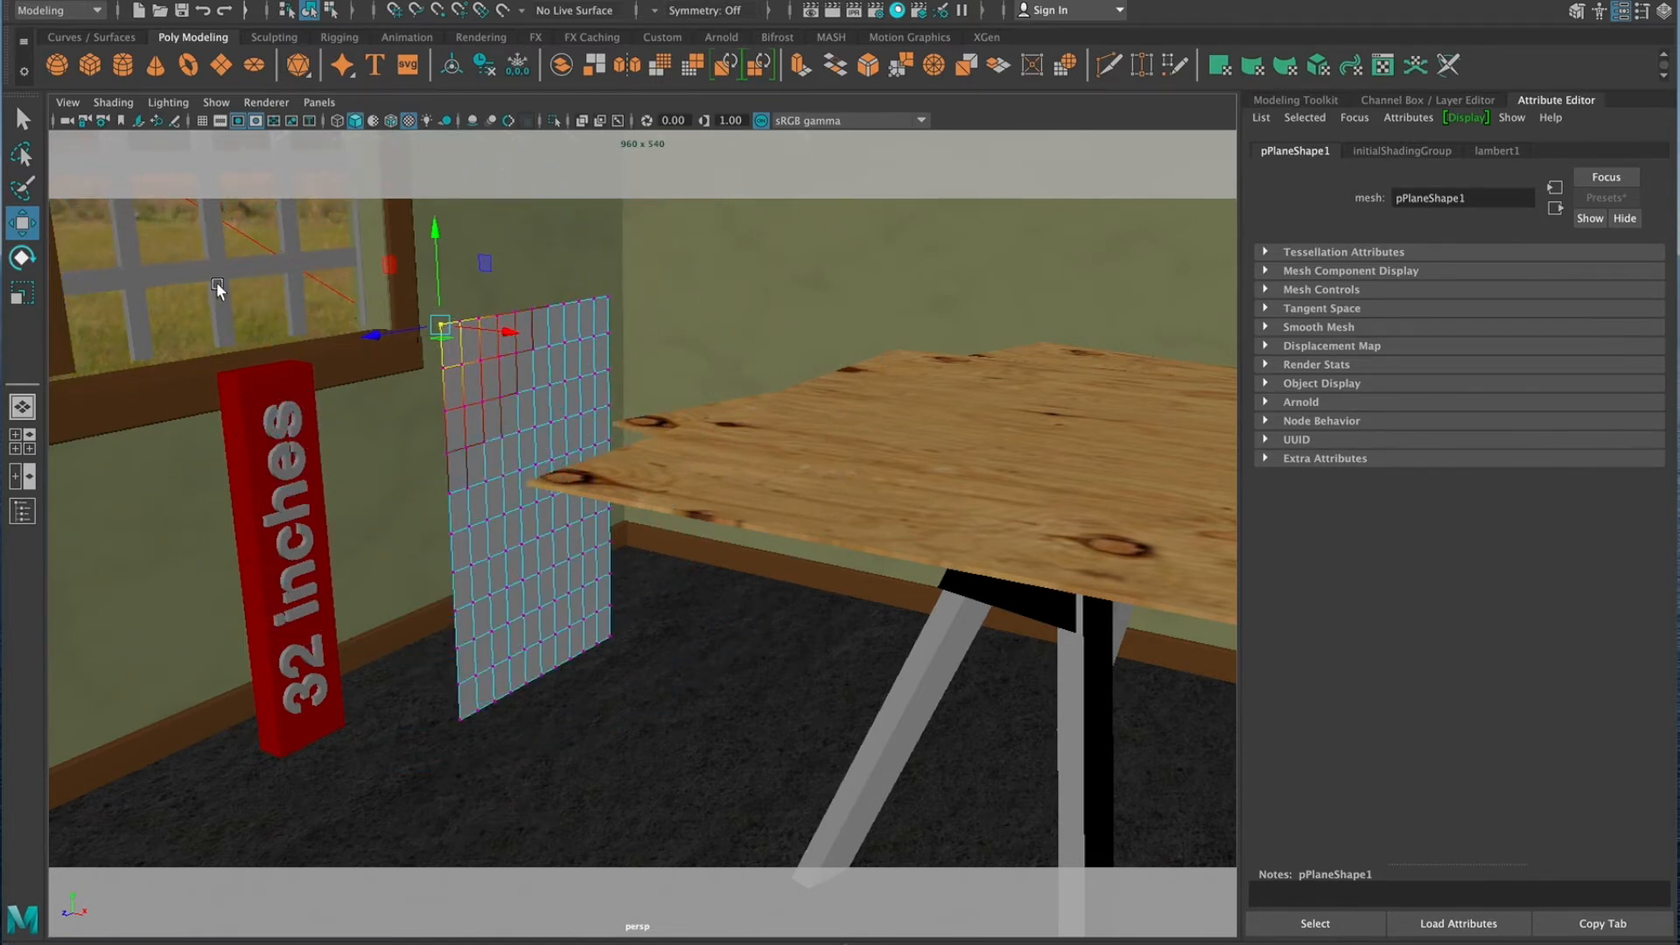
drag(512, 331, 515, 332)
click(572, 381)
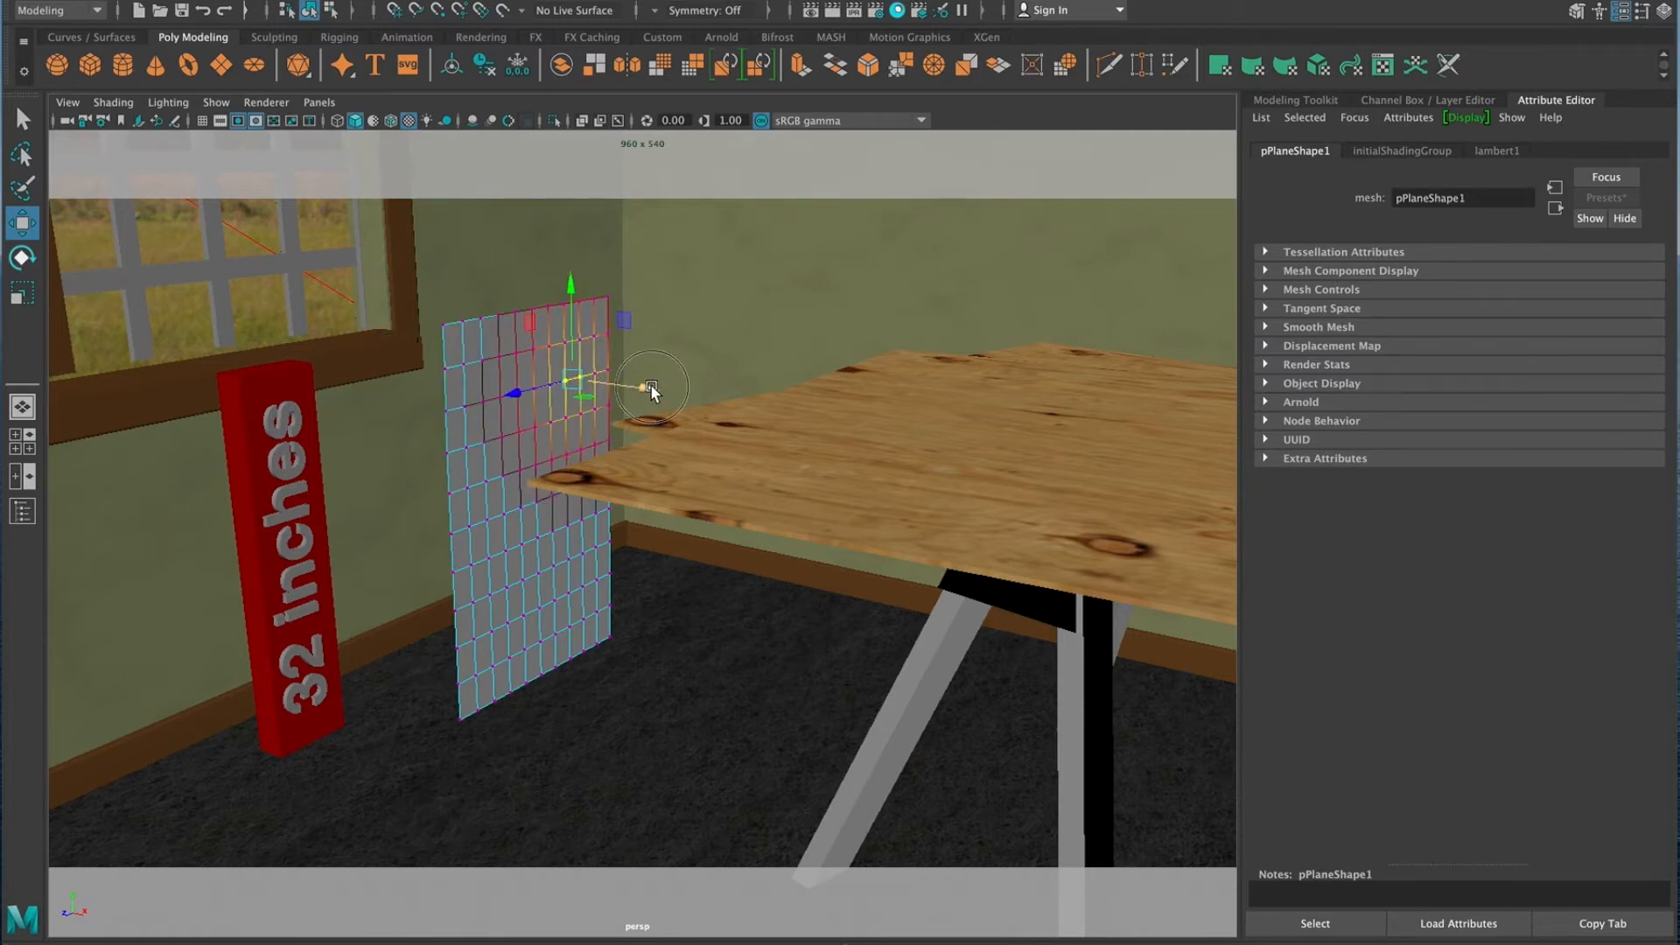
click(484, 565)
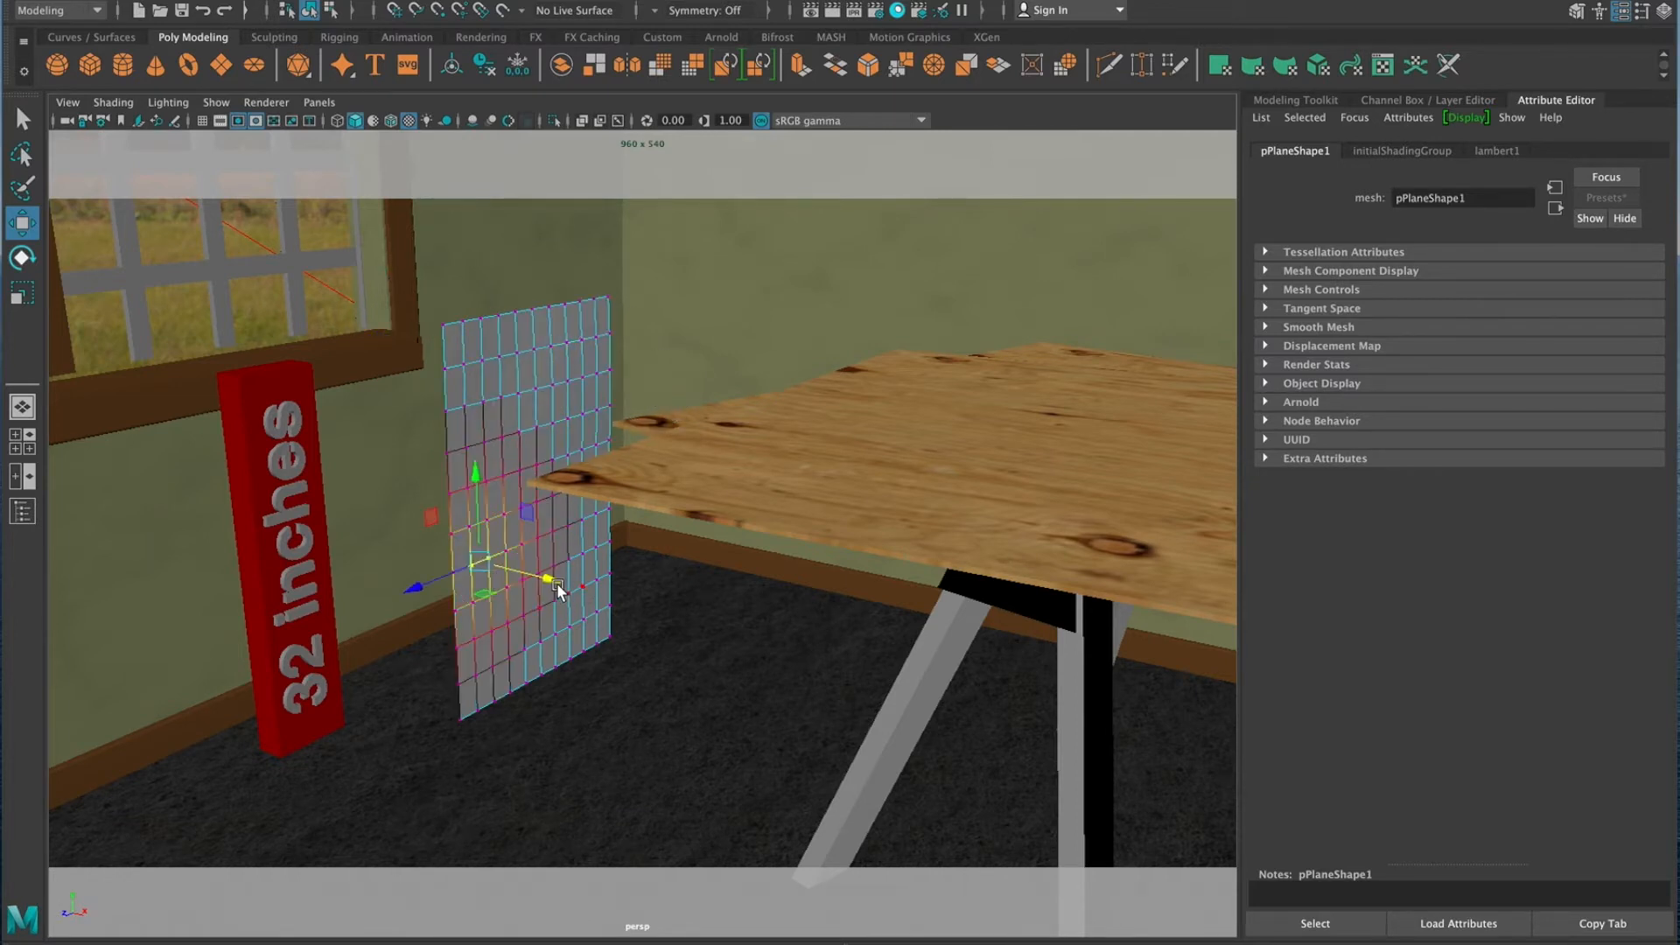
click(441, 598)
click(483, 644)
right_drag(480, 444, 394, 451)
Rotate the soft-selected vertices at the plane's lower front corner to curl that corner slightly
drag(439, 634, 539, 721)
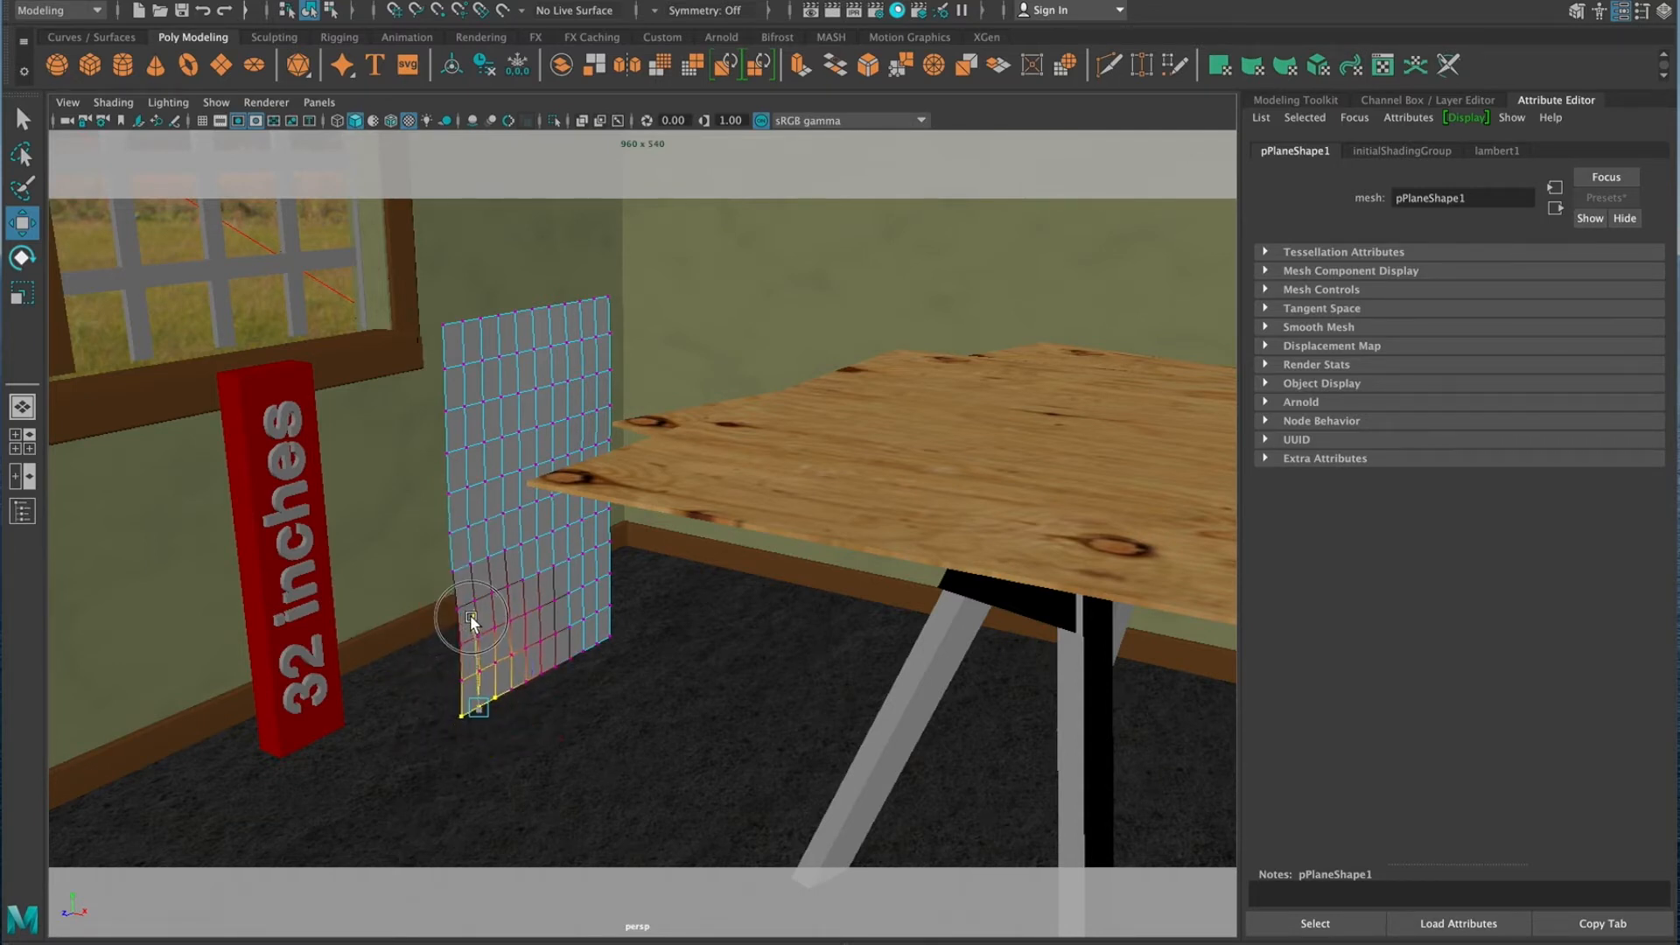
key(e)
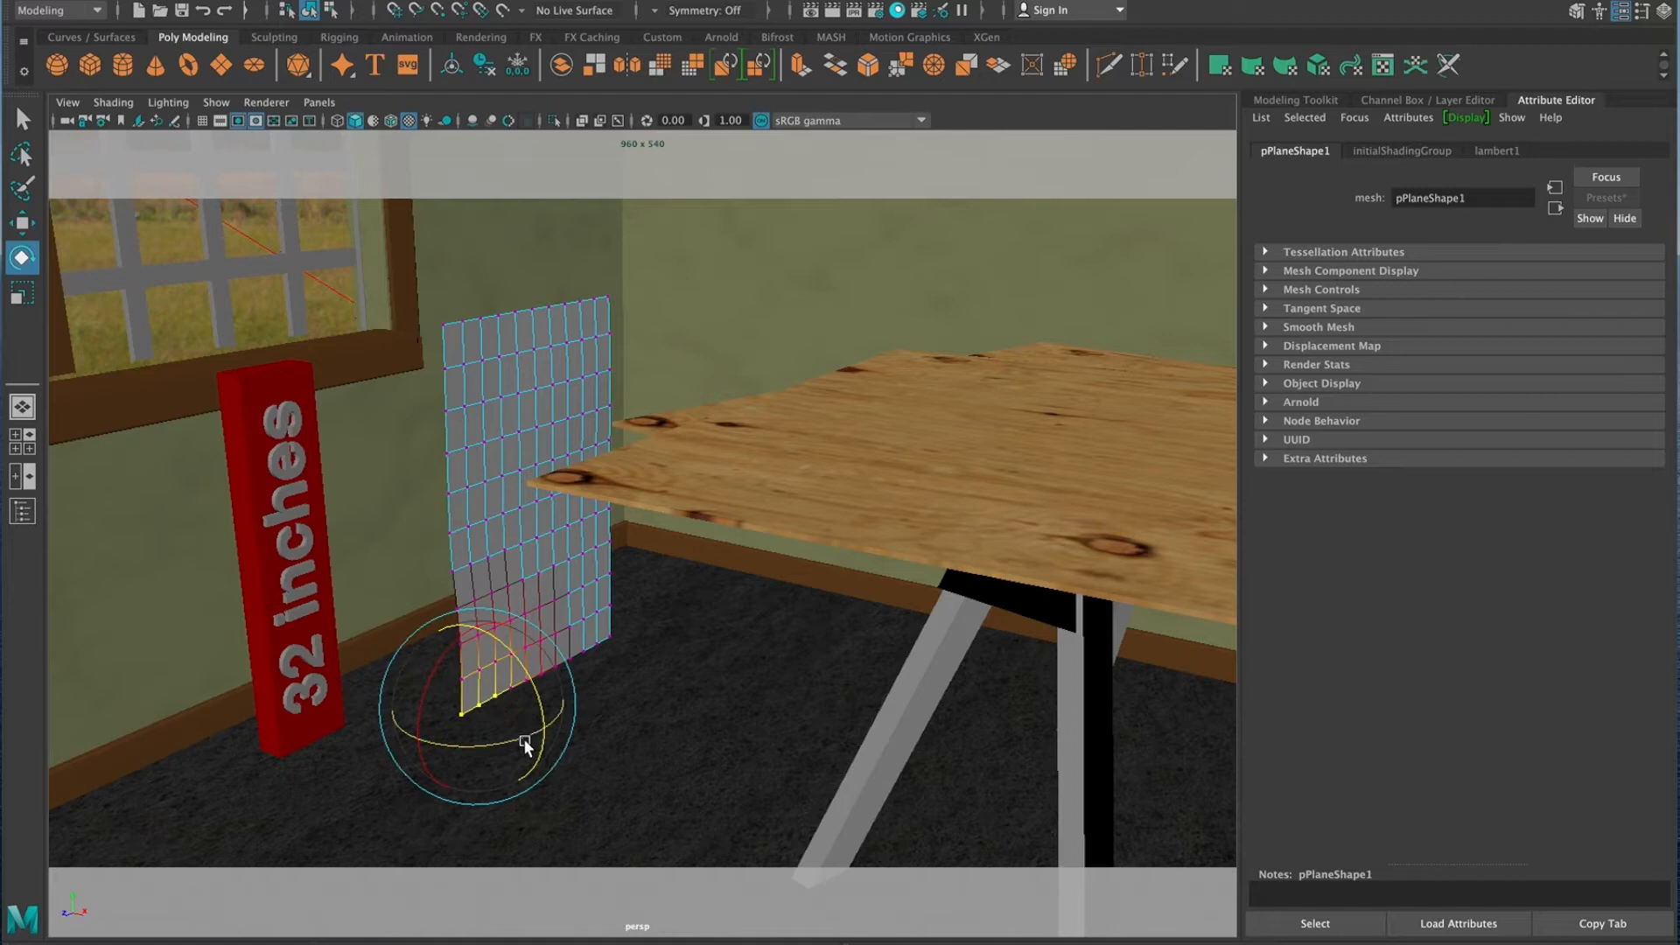
drag(544, 725, 610, 736)
key(w)
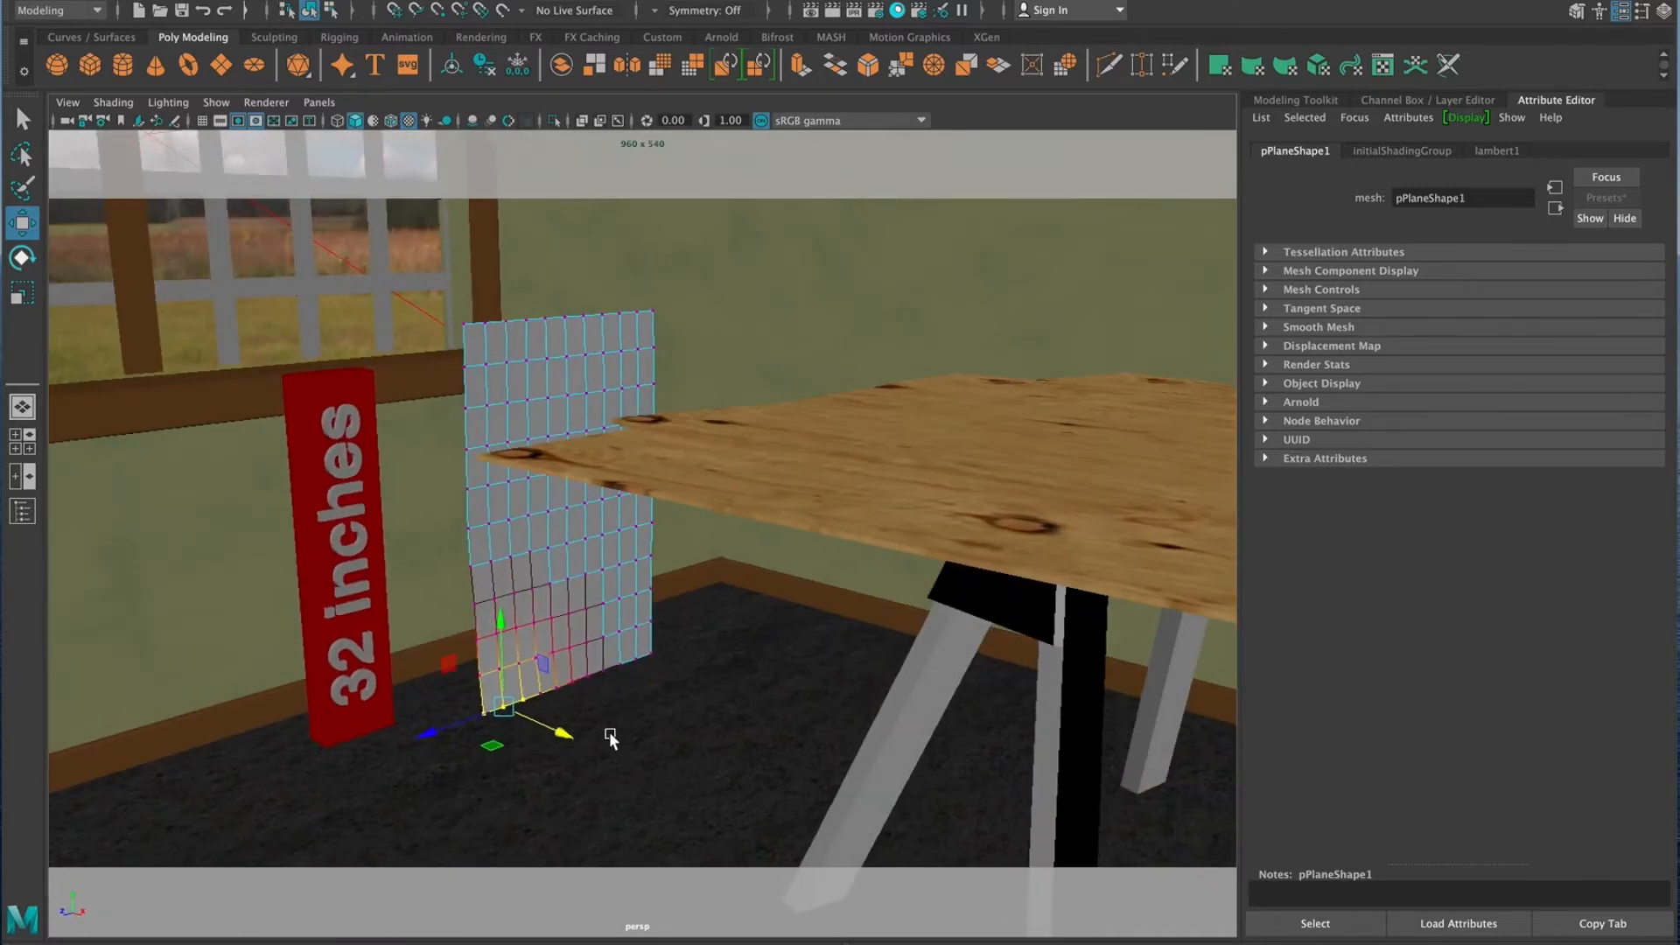
Shift vertices near the plane's lower far corner and along its upper area for more unevenness, and return to object mode
click(624, 638)
drag(703, 678, 686, 676)
click(613, 391)
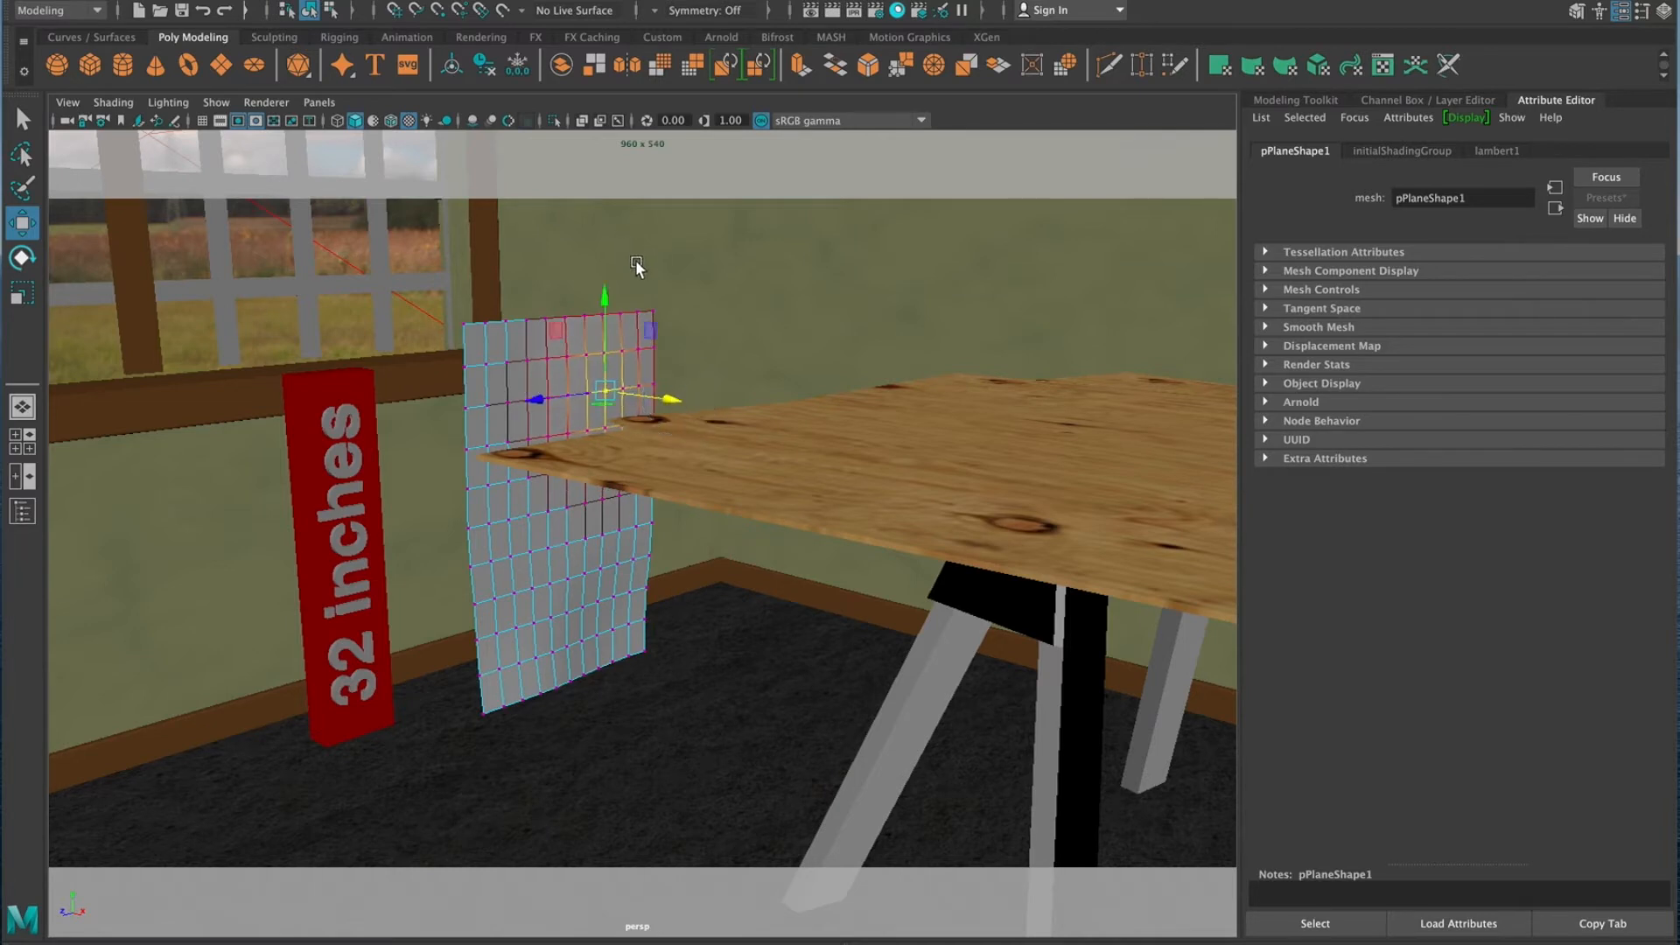
click(648, 312)
drag(579, 318, 575, 319)
right_drag(579, 355, 639, 329)
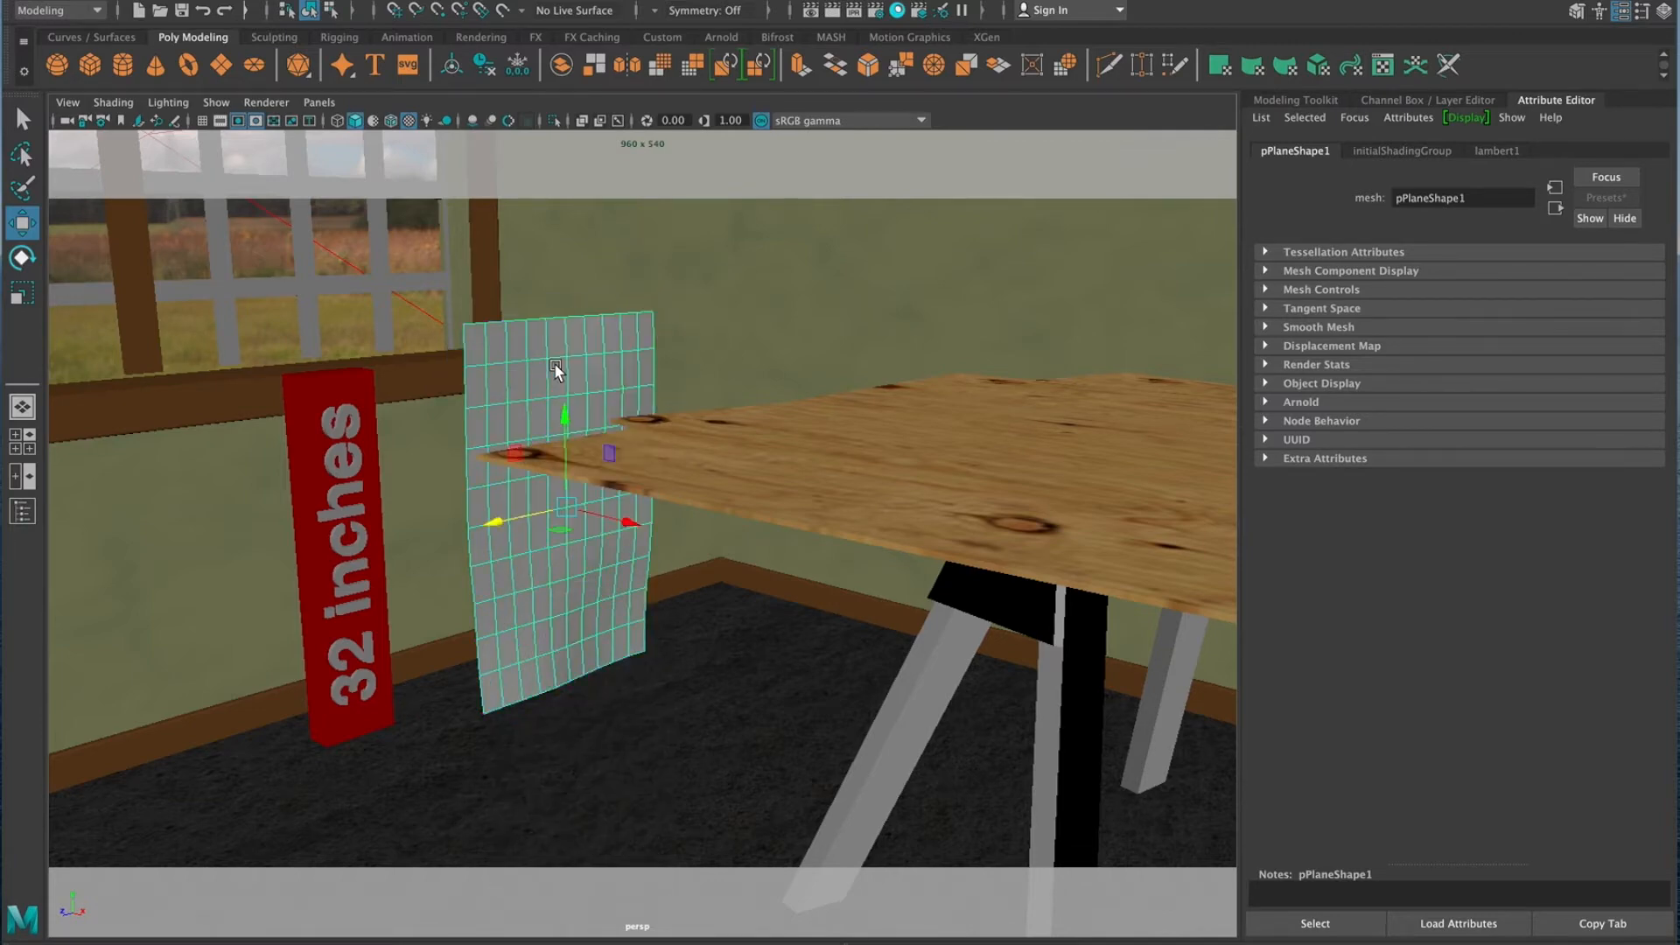
Assign a new aiStandardSurface material to the warped plane and name it poster
mouse_move(548, 520)
alt+mouse_down()
mouse_move(665, 502)
mouse_move(525, 514)
mouse_move(542, 529)
mouse_move(574, 513)
alt+mouse_up()
alt+right_drag(574, 513, 637, 528)
alt+drag(636, 529, 713, 477)
right_drag(705, 404, 853, 938)
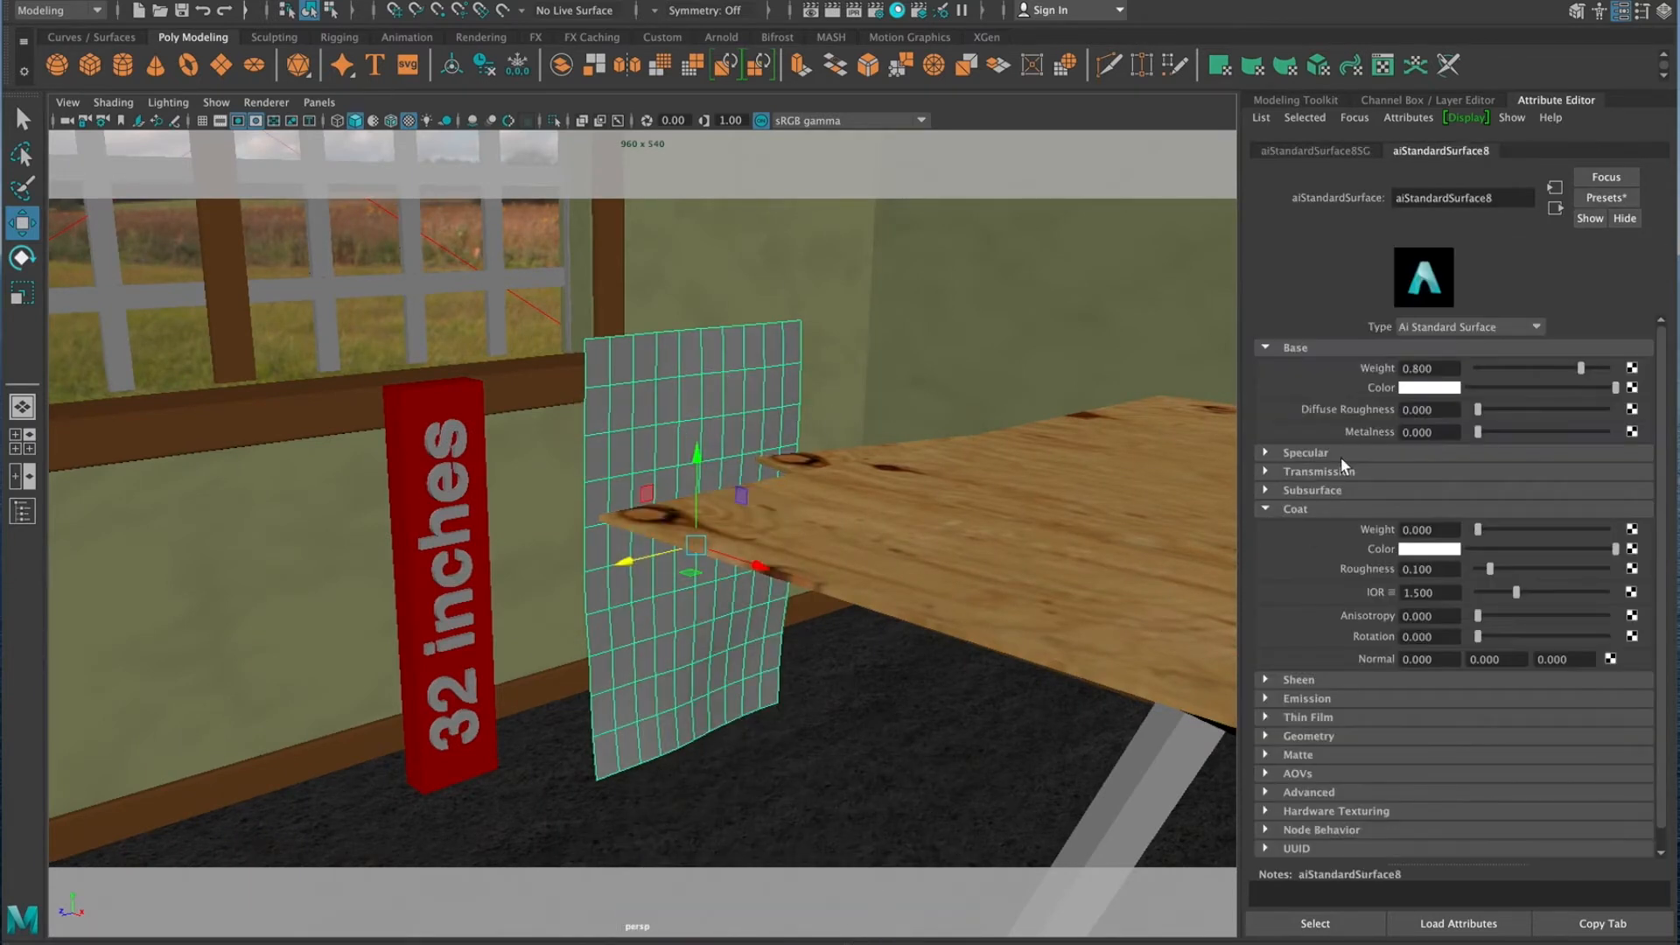
double_click(1507, 202)
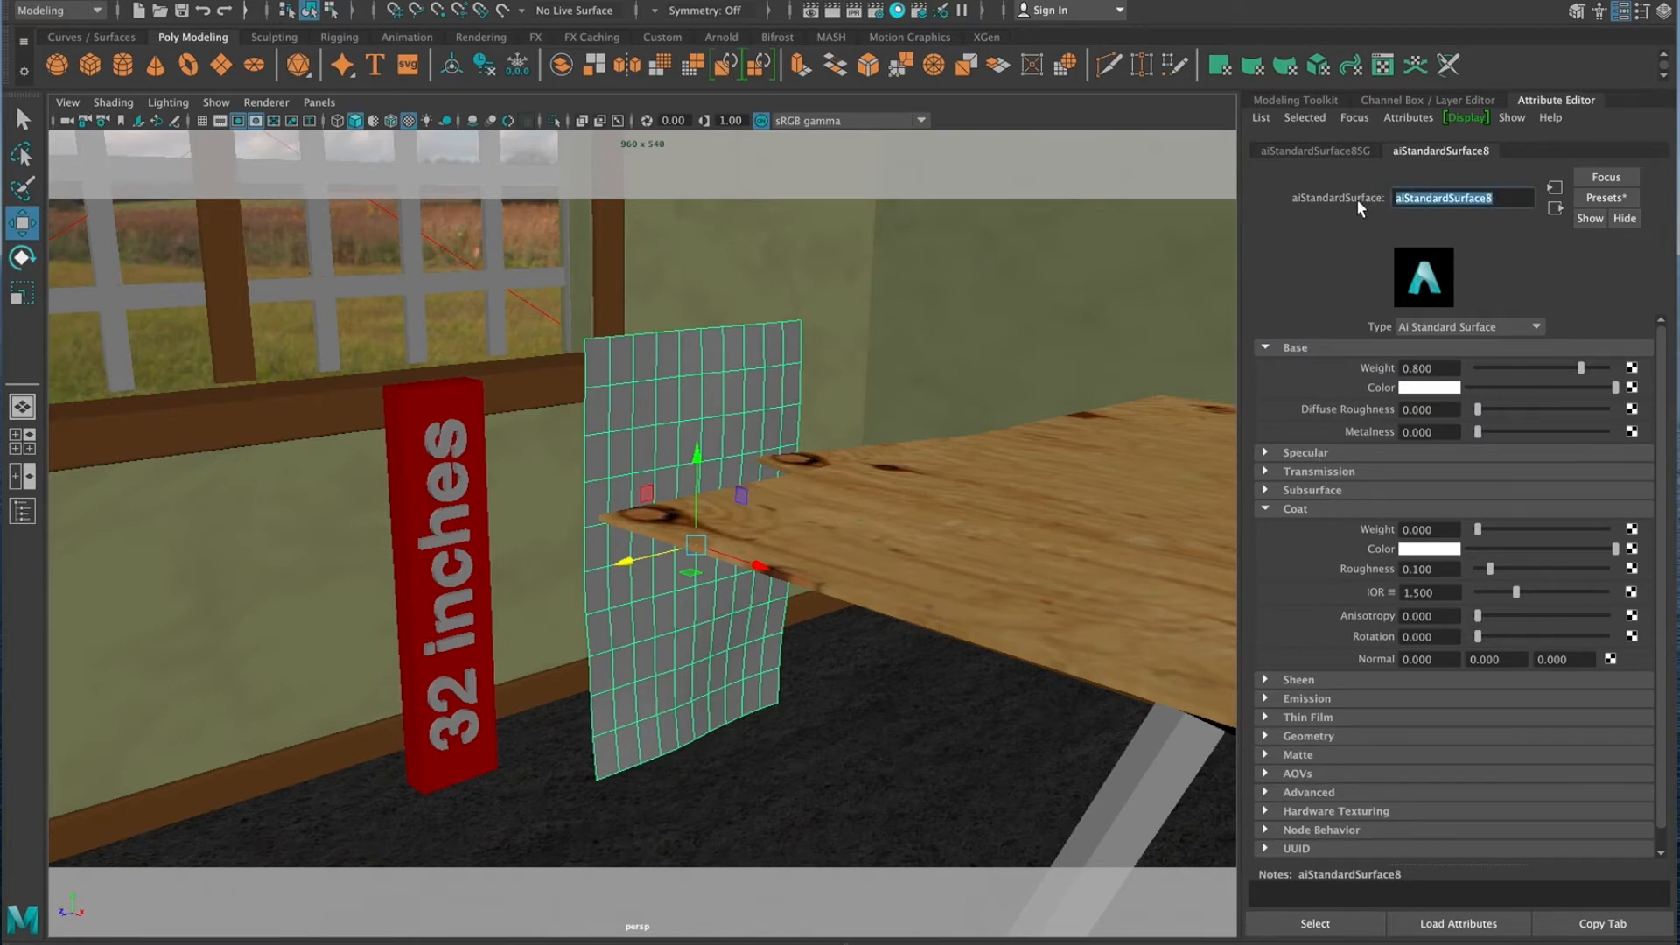
text(poster)
key(Return)
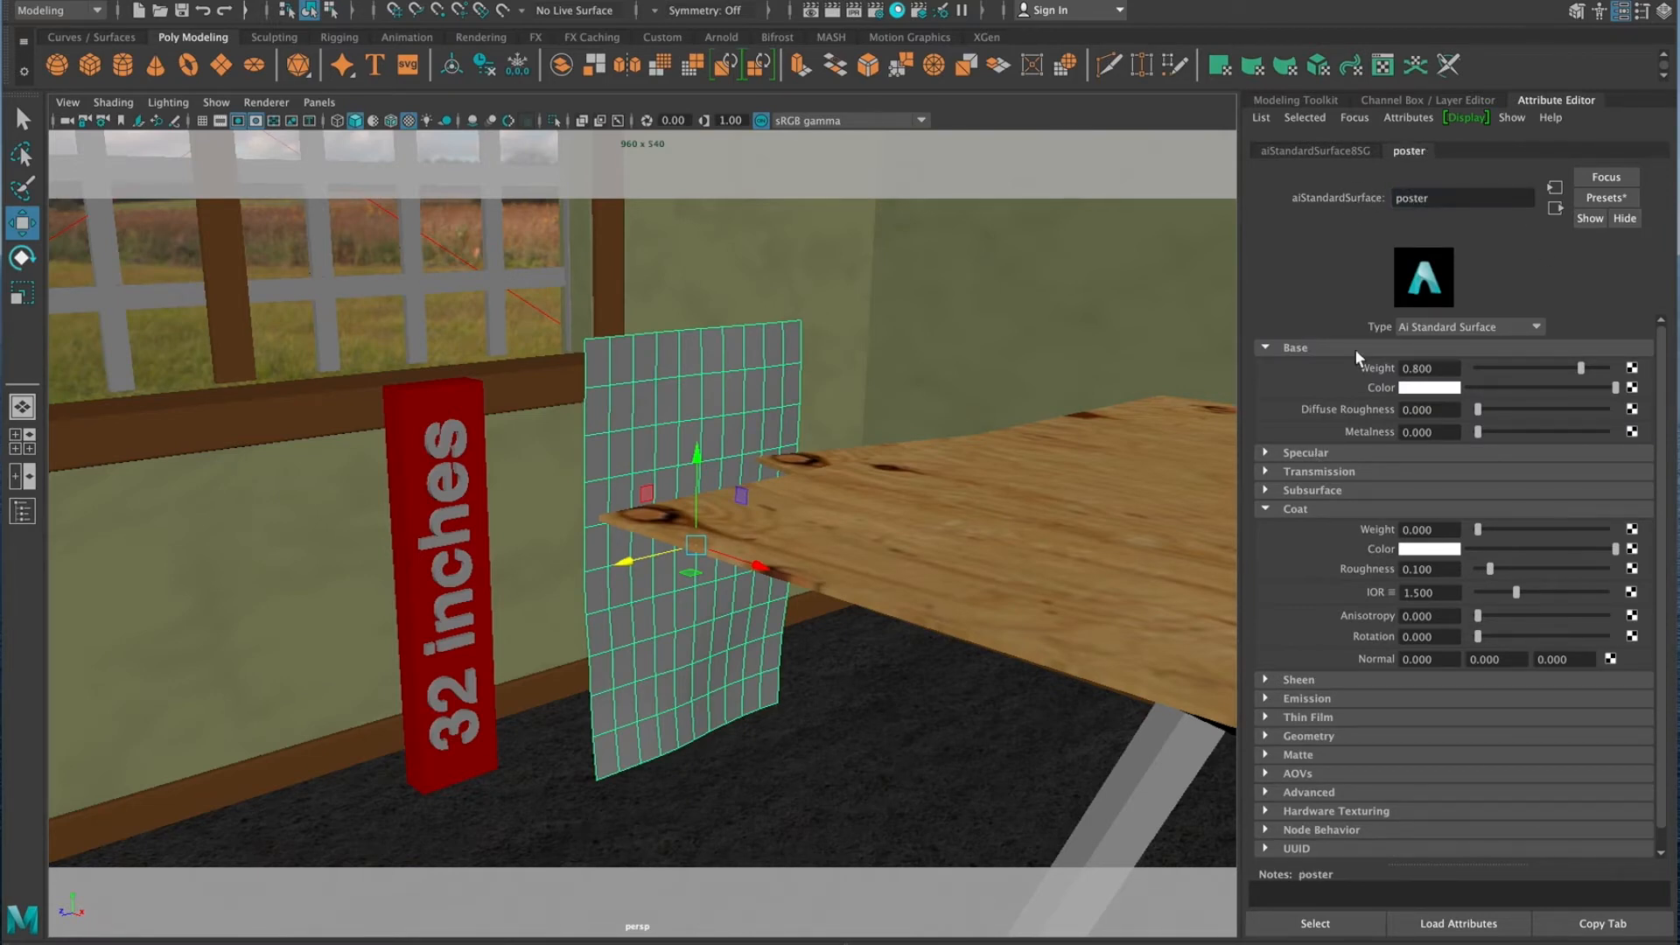
Connect a File texture to the poster material's base color and browse for its image in the sourceimages/posterImages folder
click(1631, 387)
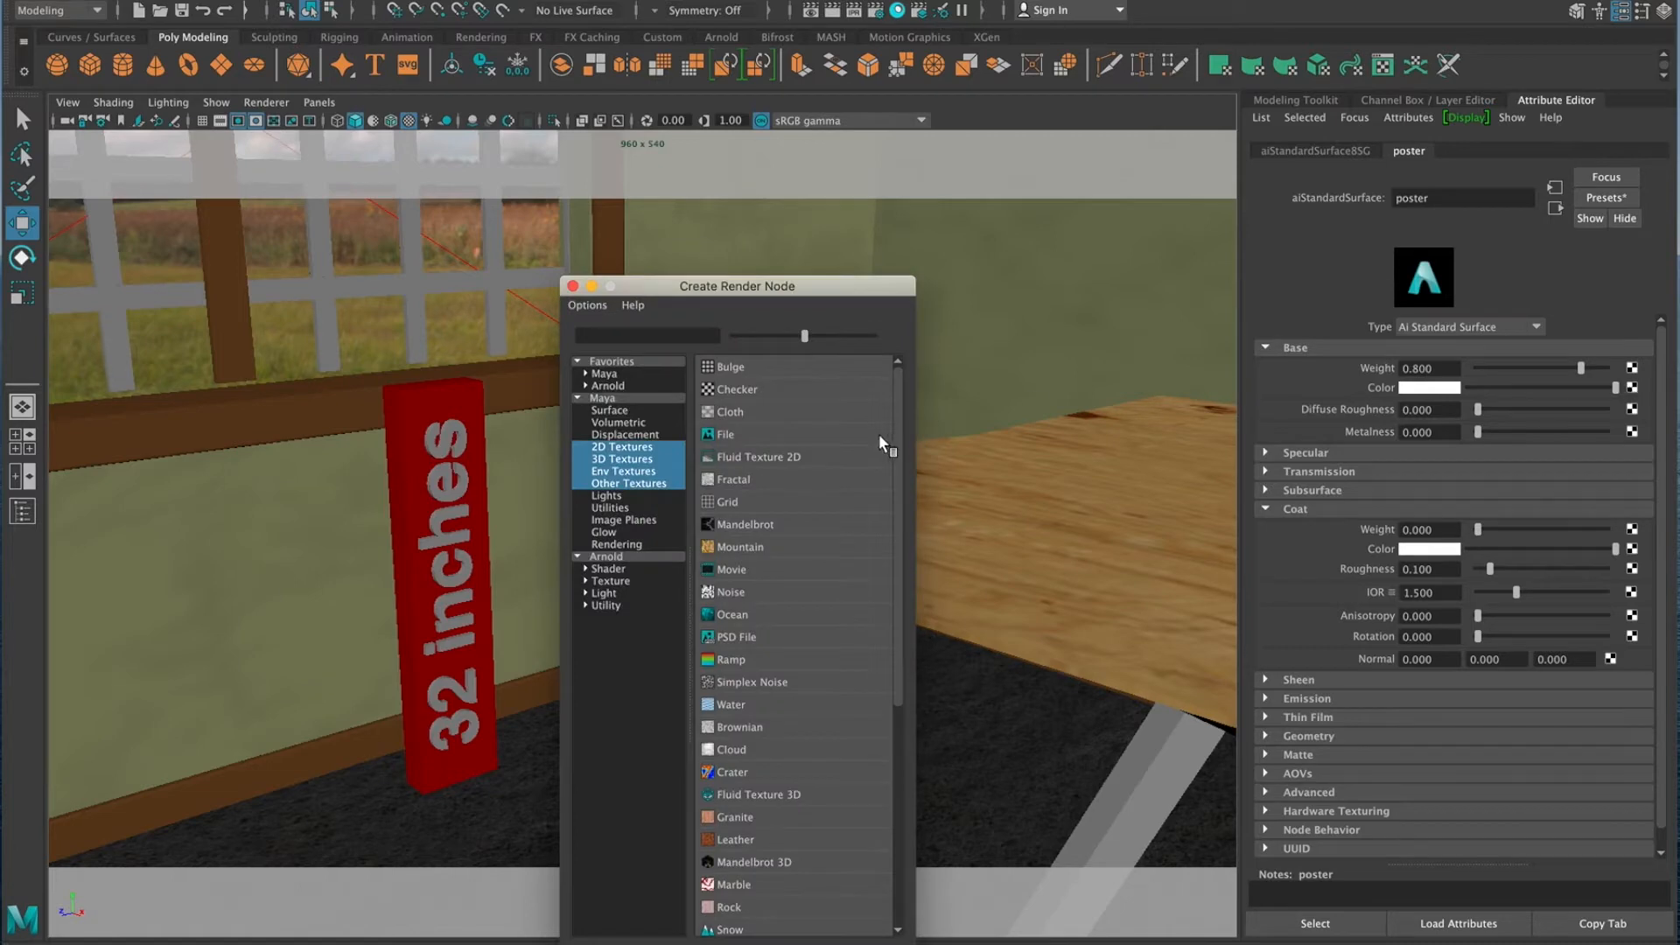
click(761, 433)
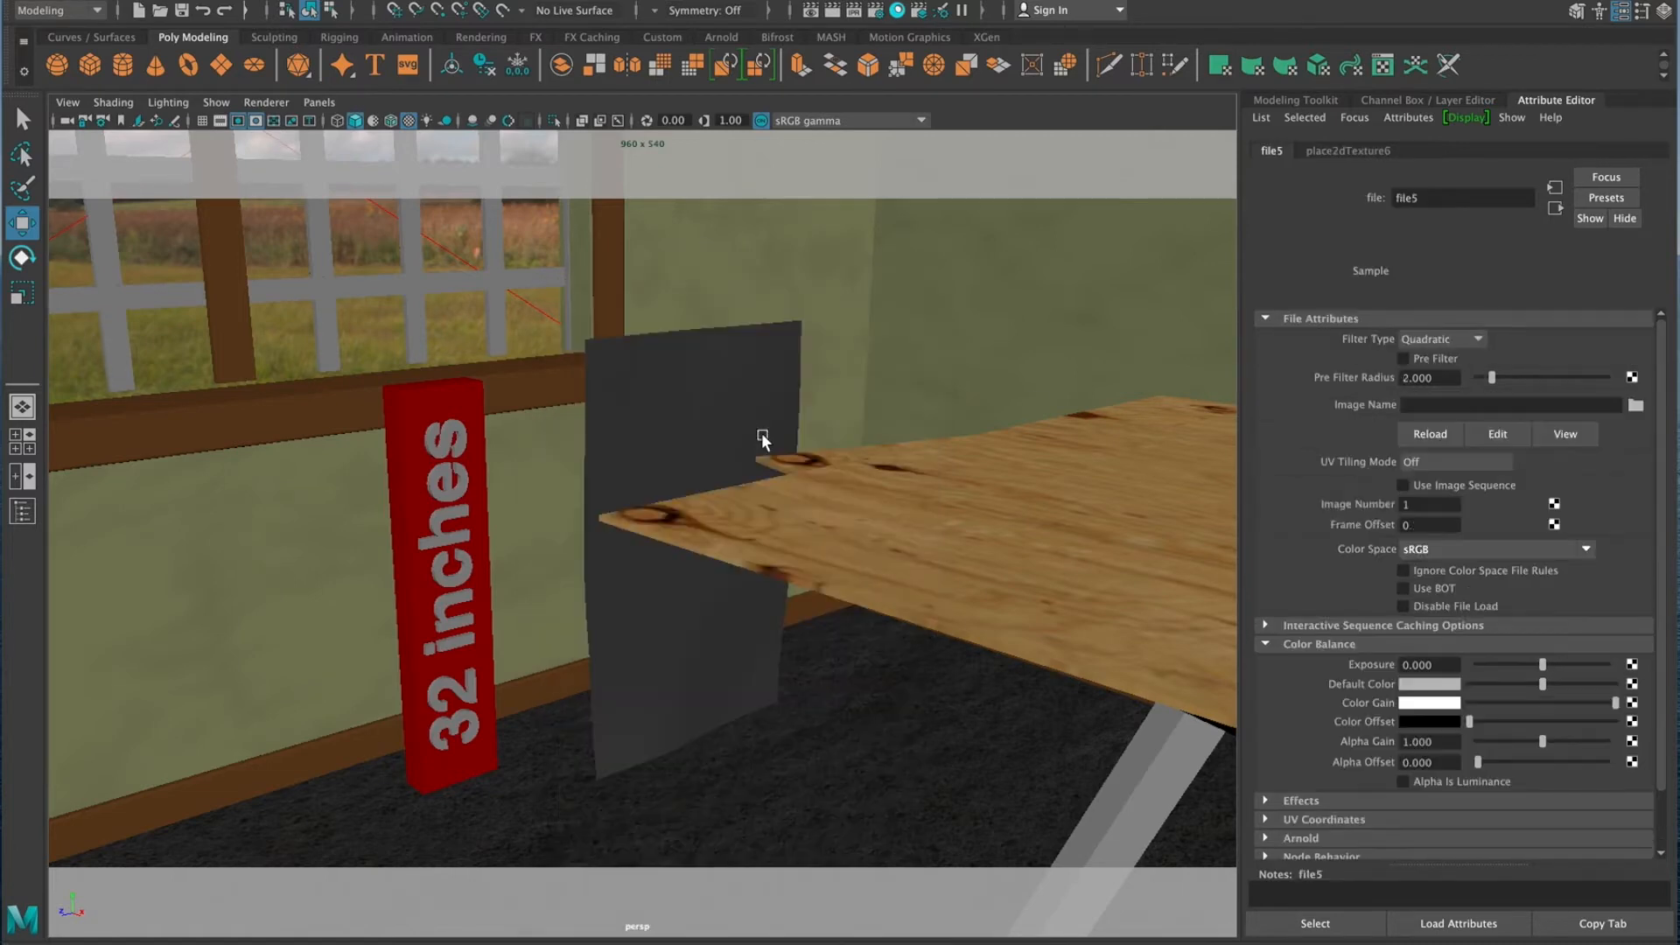
click(1635, 407)
drag(773, 140, 880, 250)
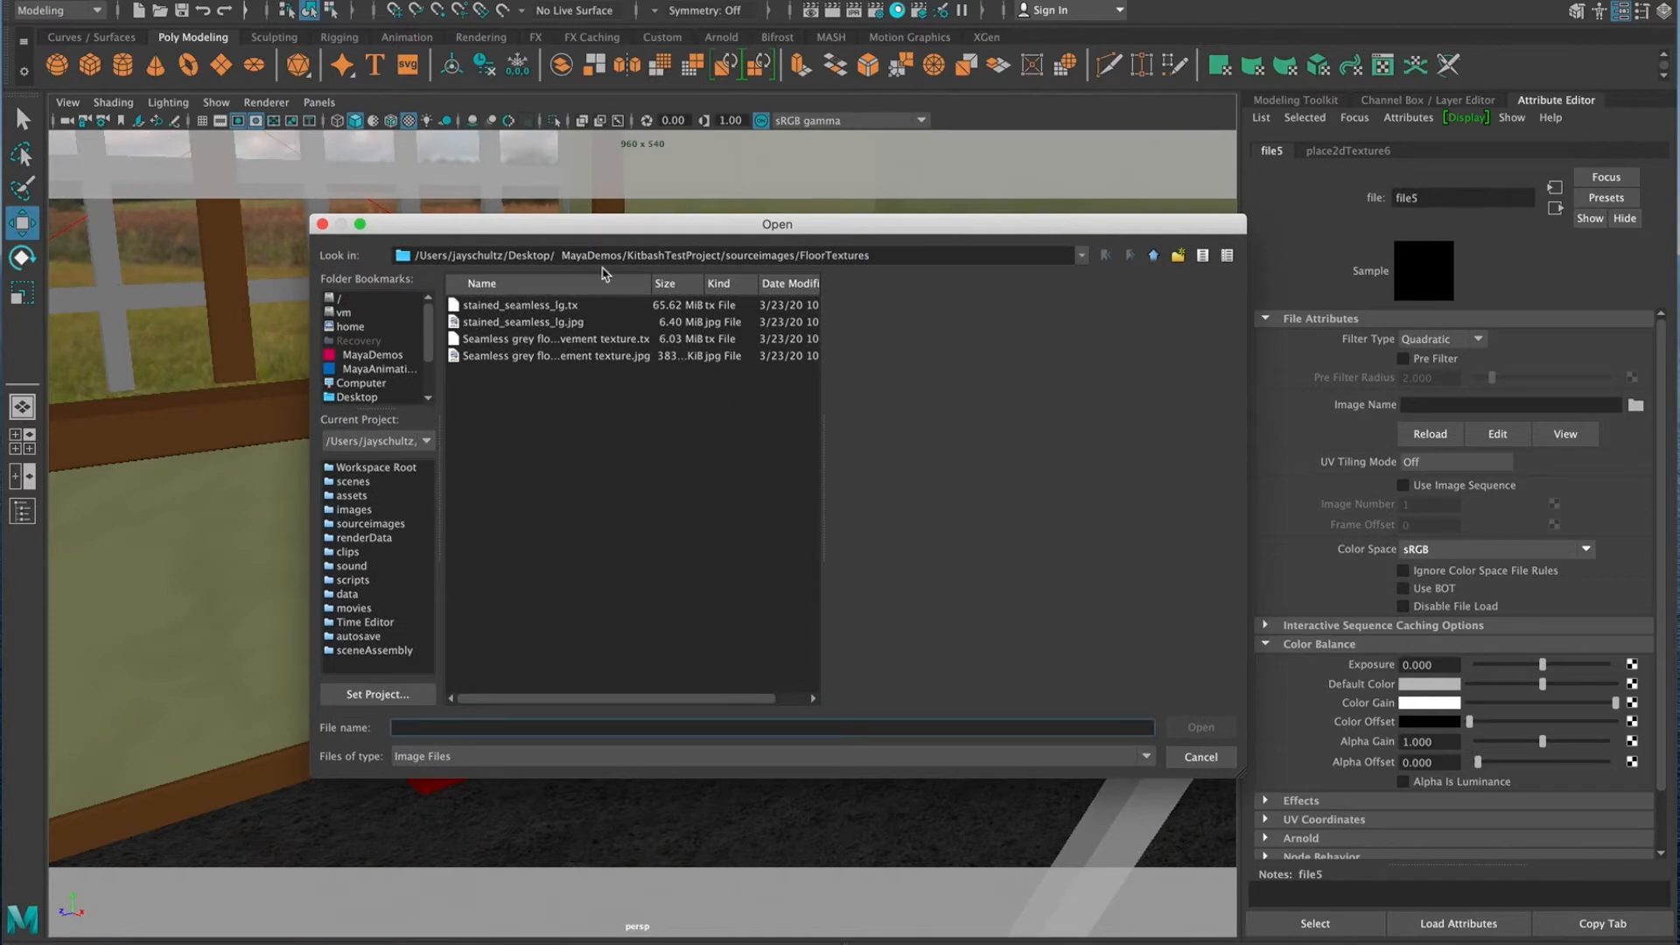
click(1082, 255)
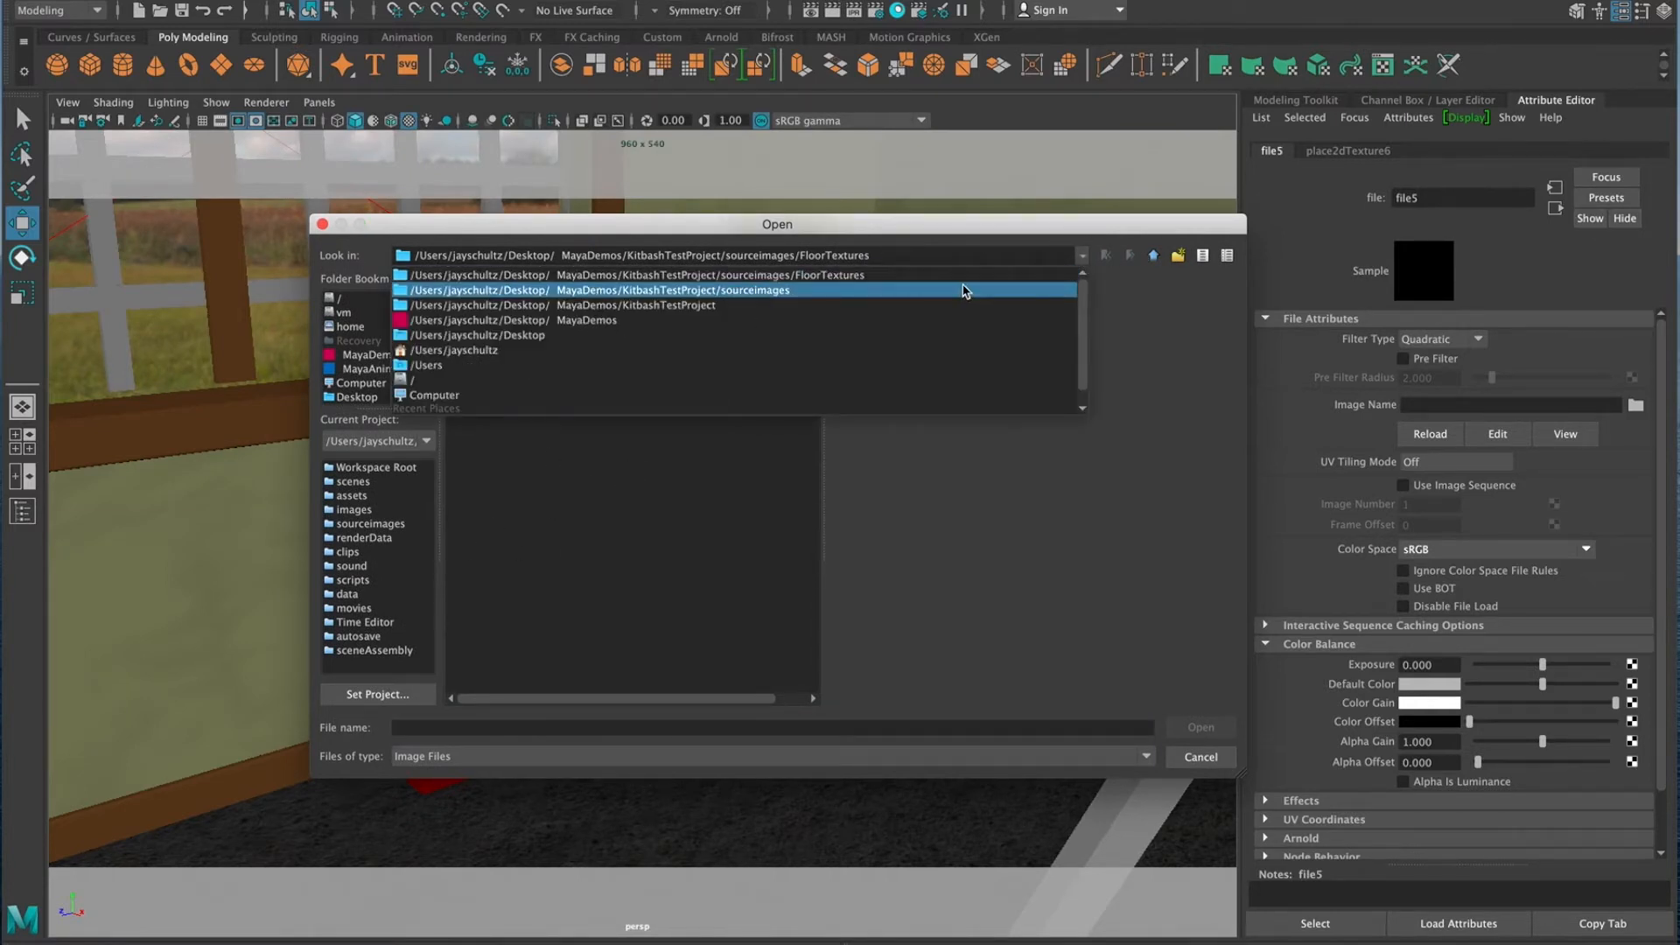
click(965, 292)
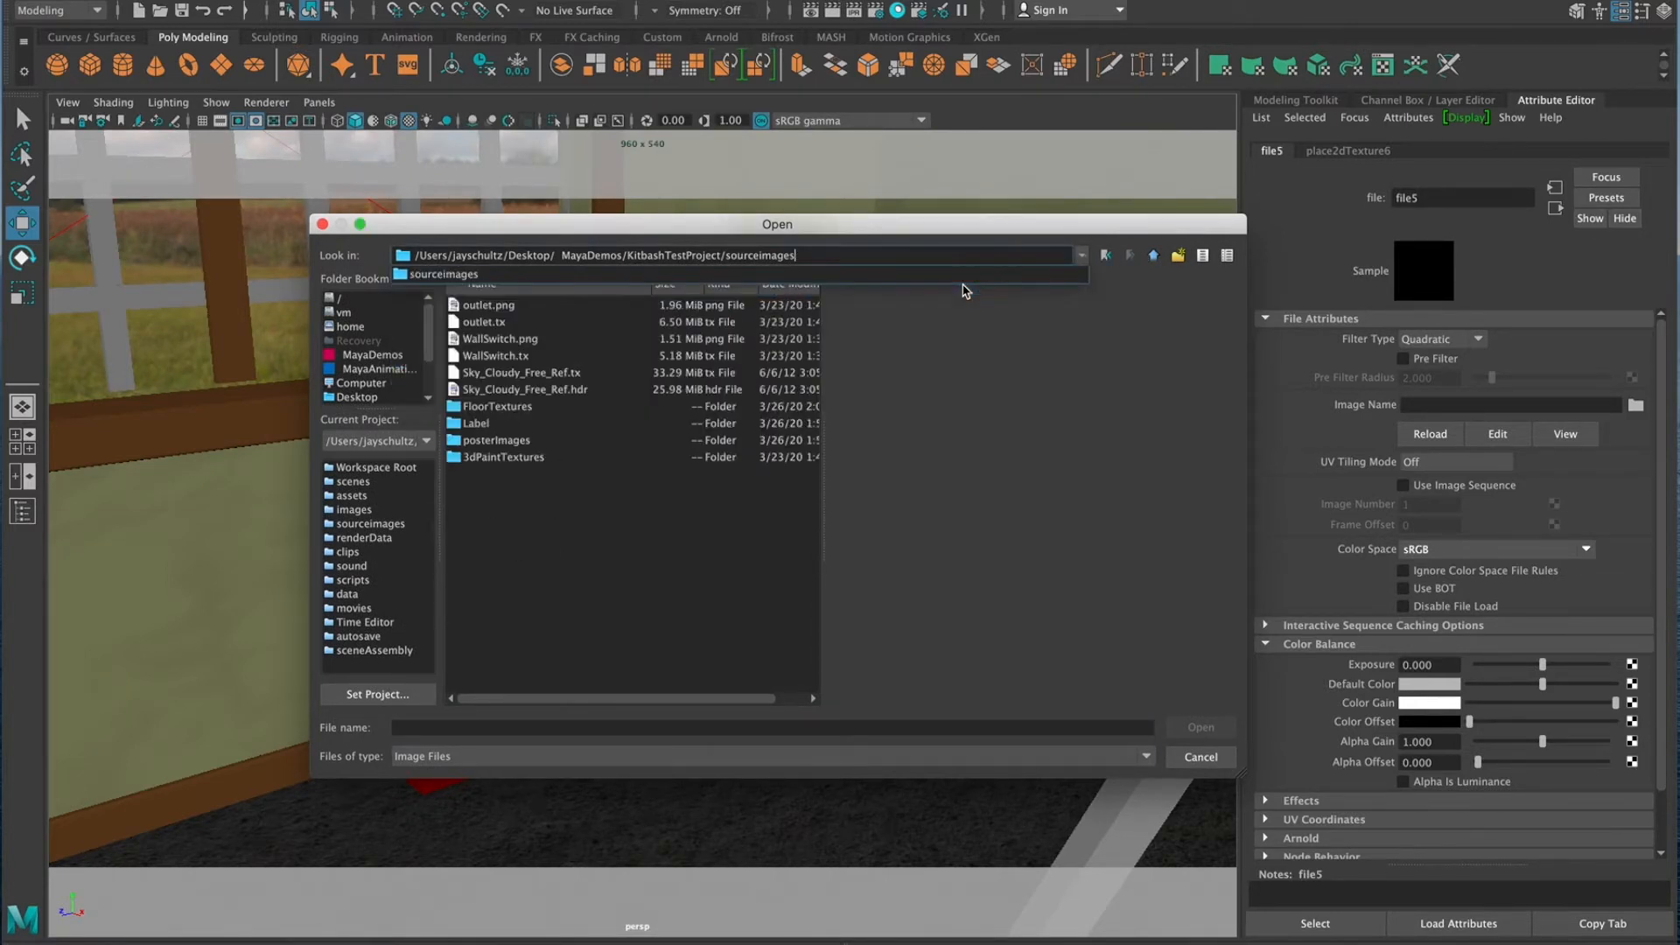
click(472, 443)
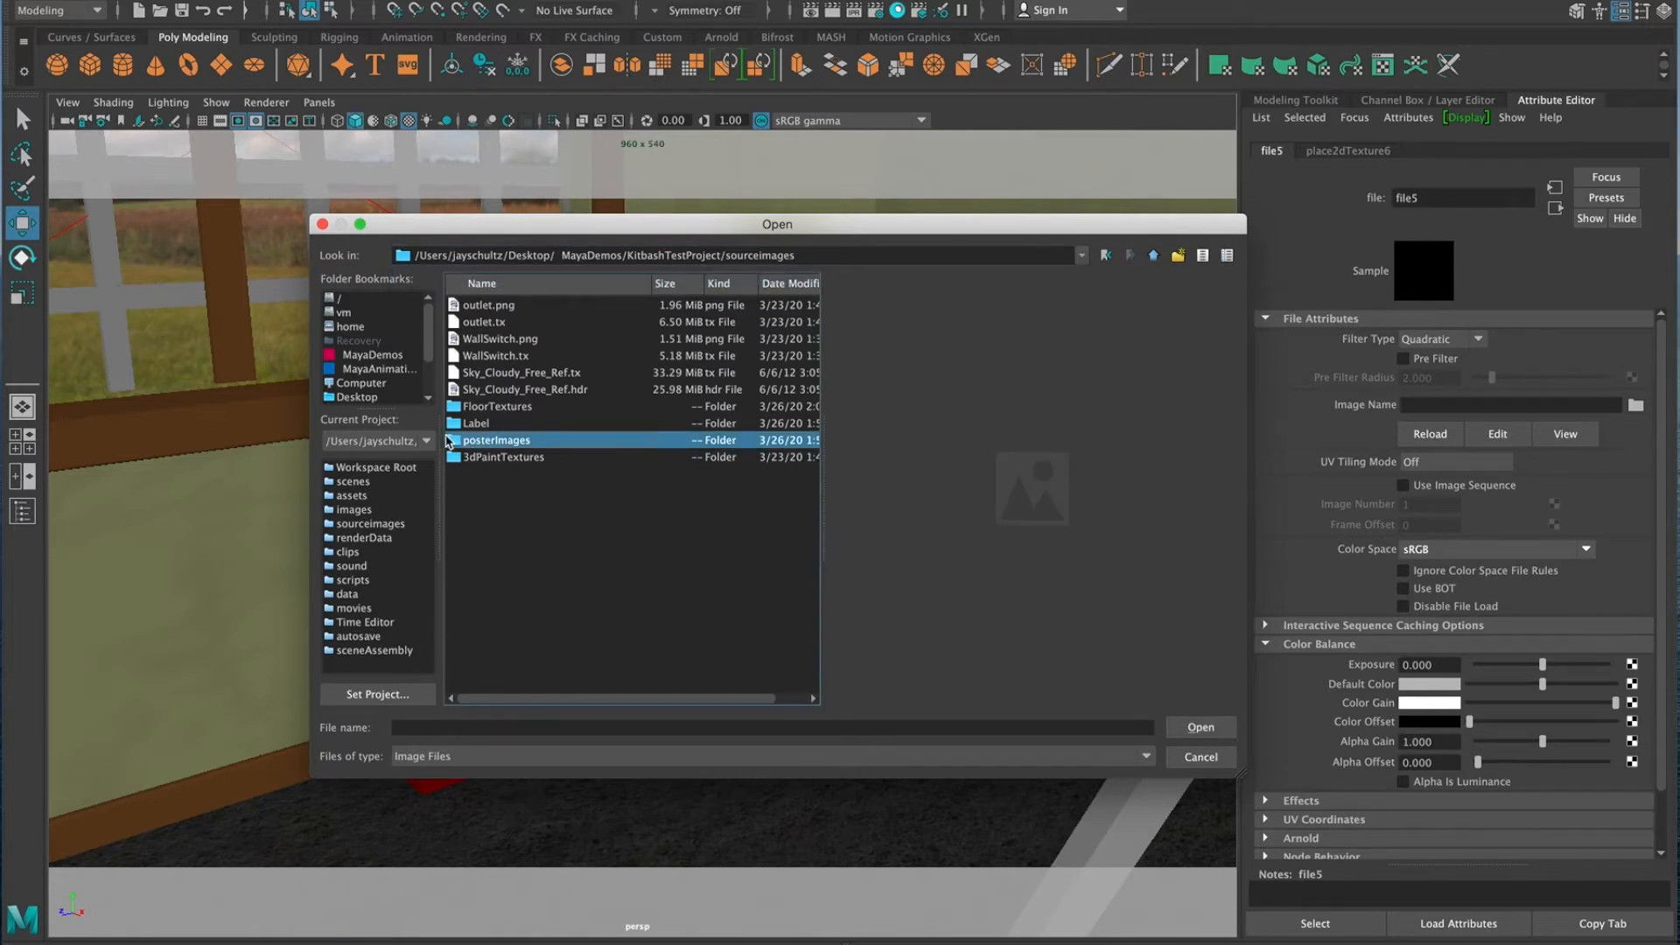
double_click(456, 443)
Preview Europa_reduced.png and Enceladus_reduced.png, and load Enceladus_reduced.png as the texture image
click(519, 306)
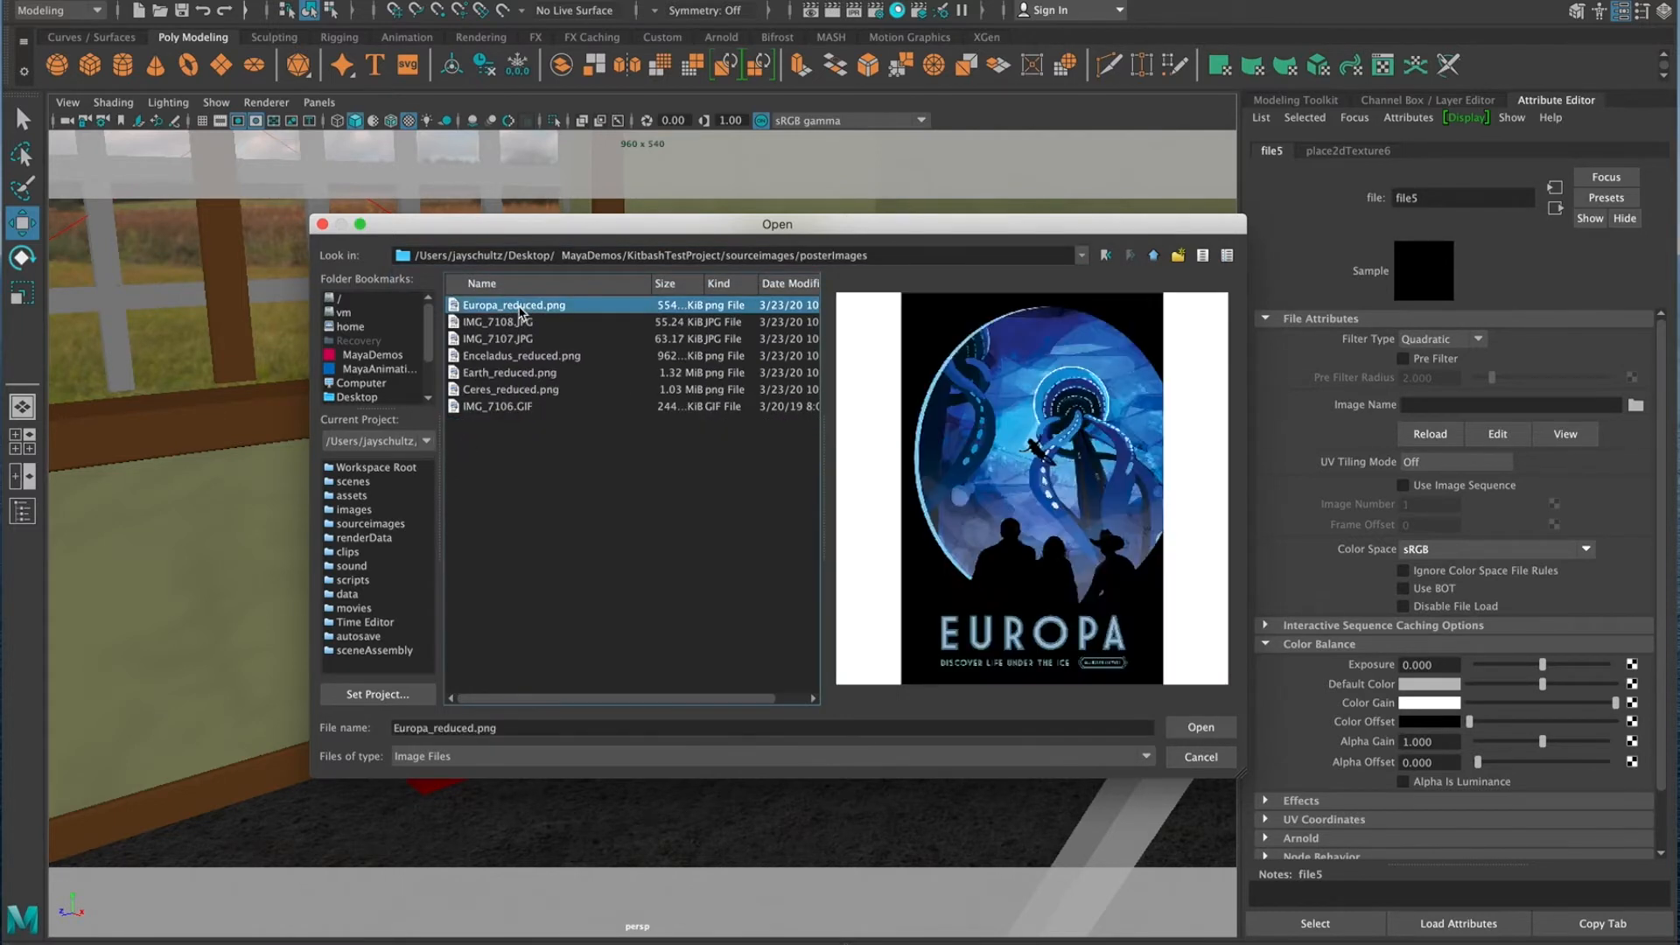
click(524, 357)
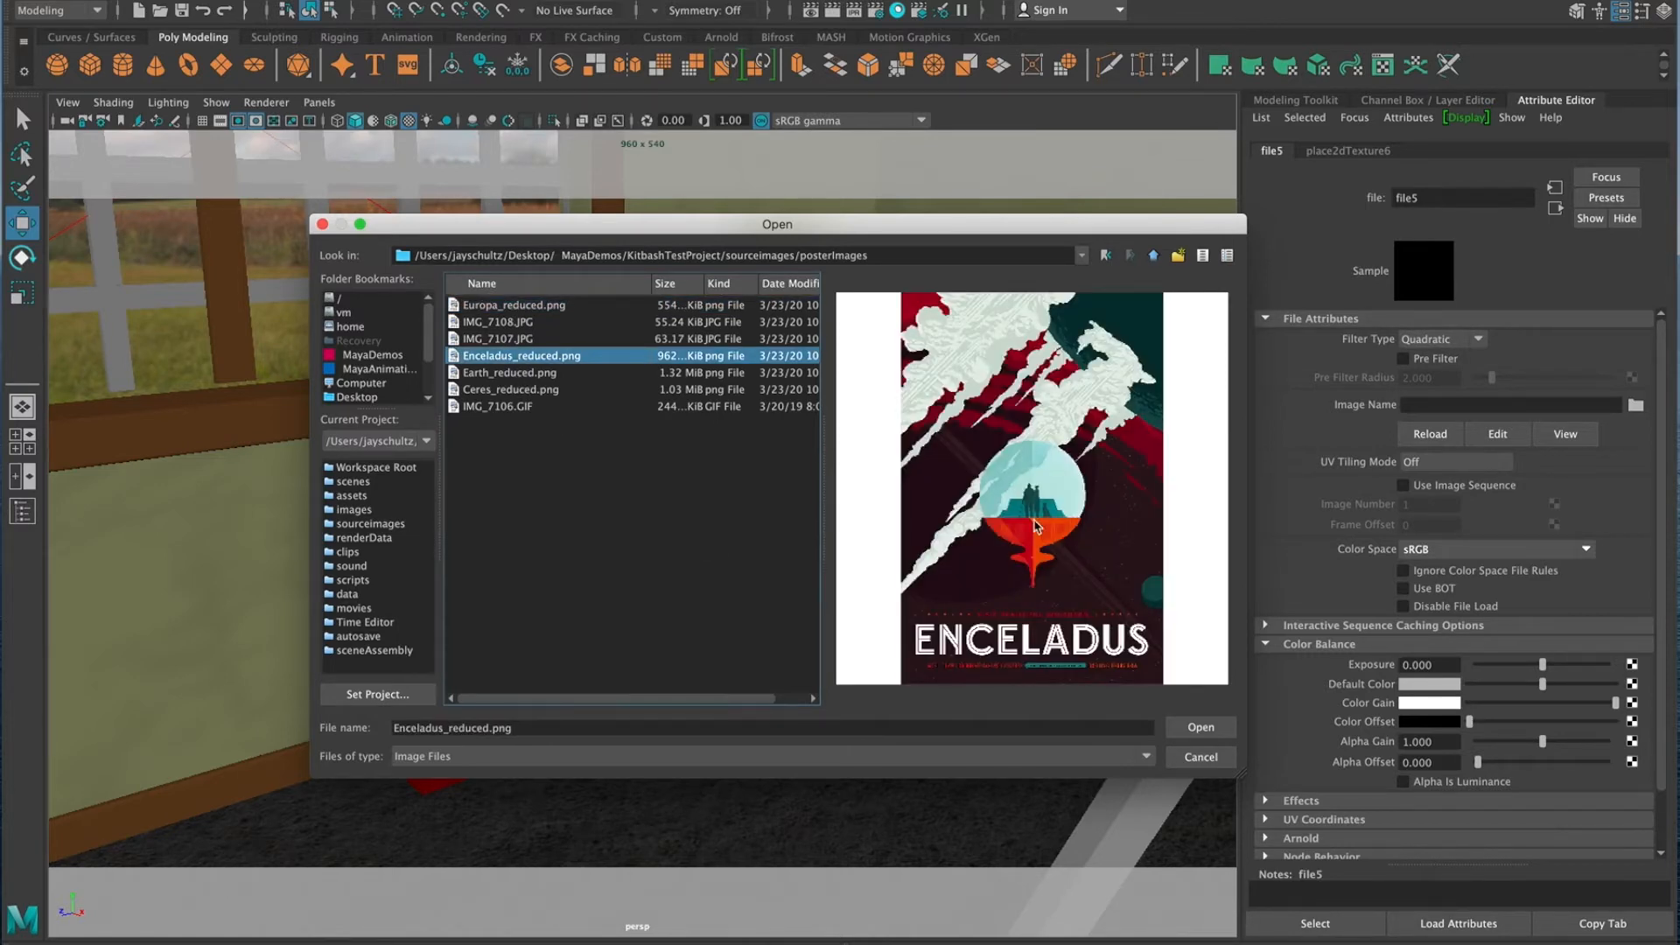
click(1213, 728)
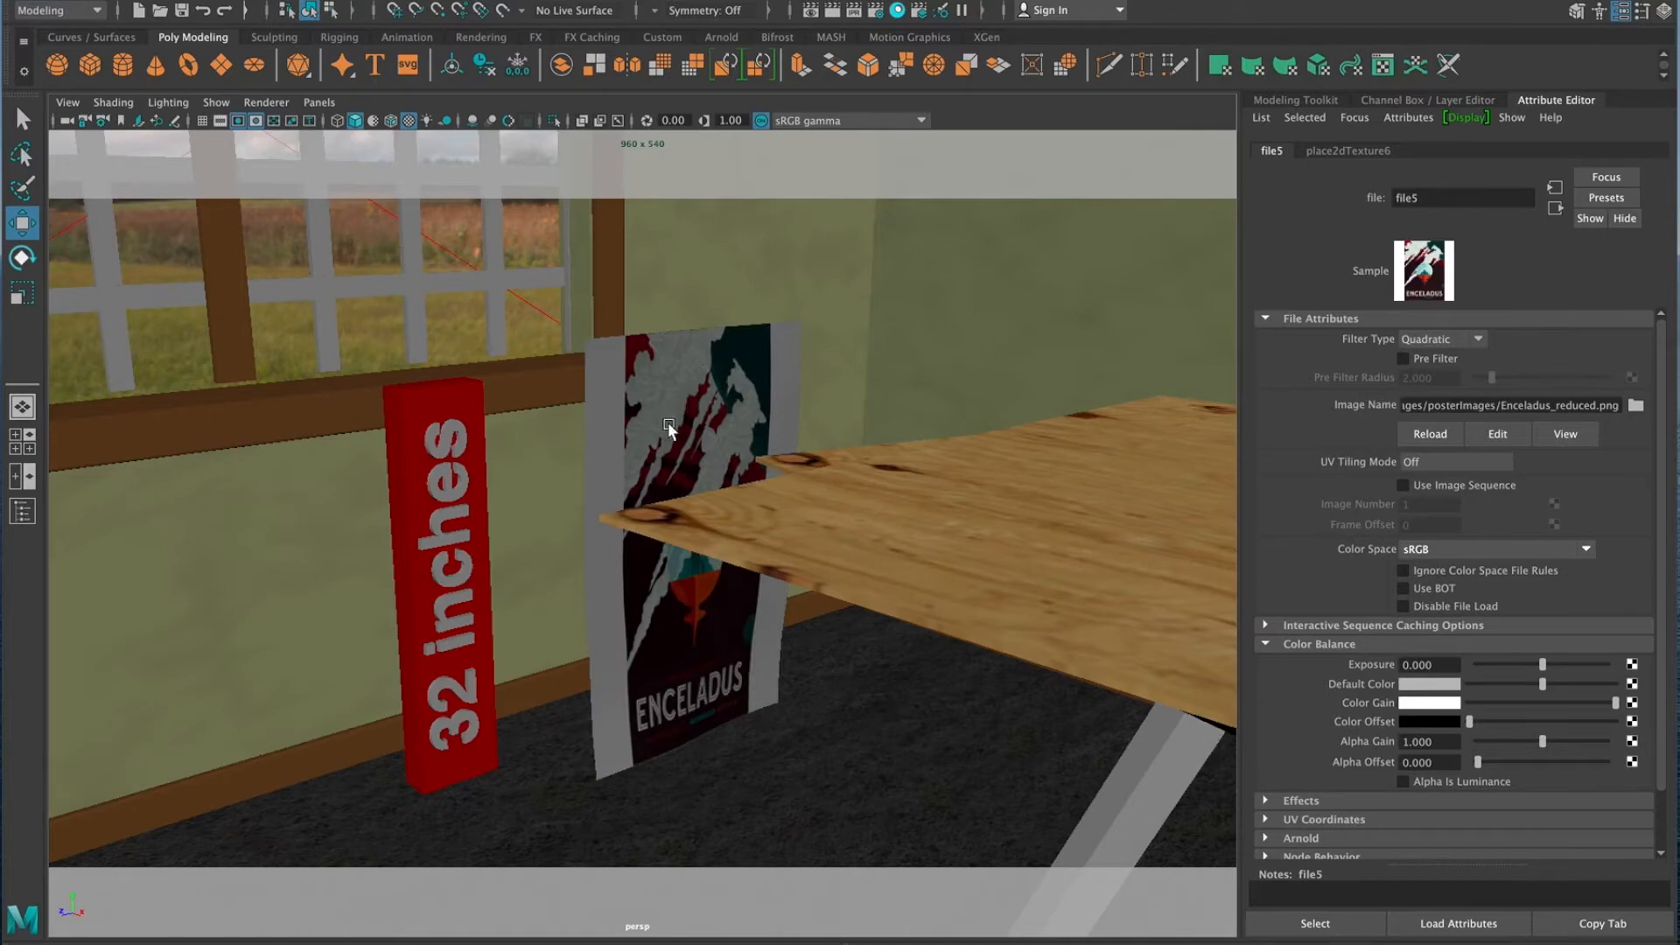
Select the poster plane and open the UV Editor beside it, keeping the poster visible in the viewport
click(669, 421)
alt+drag(649, 611, 604, 577)
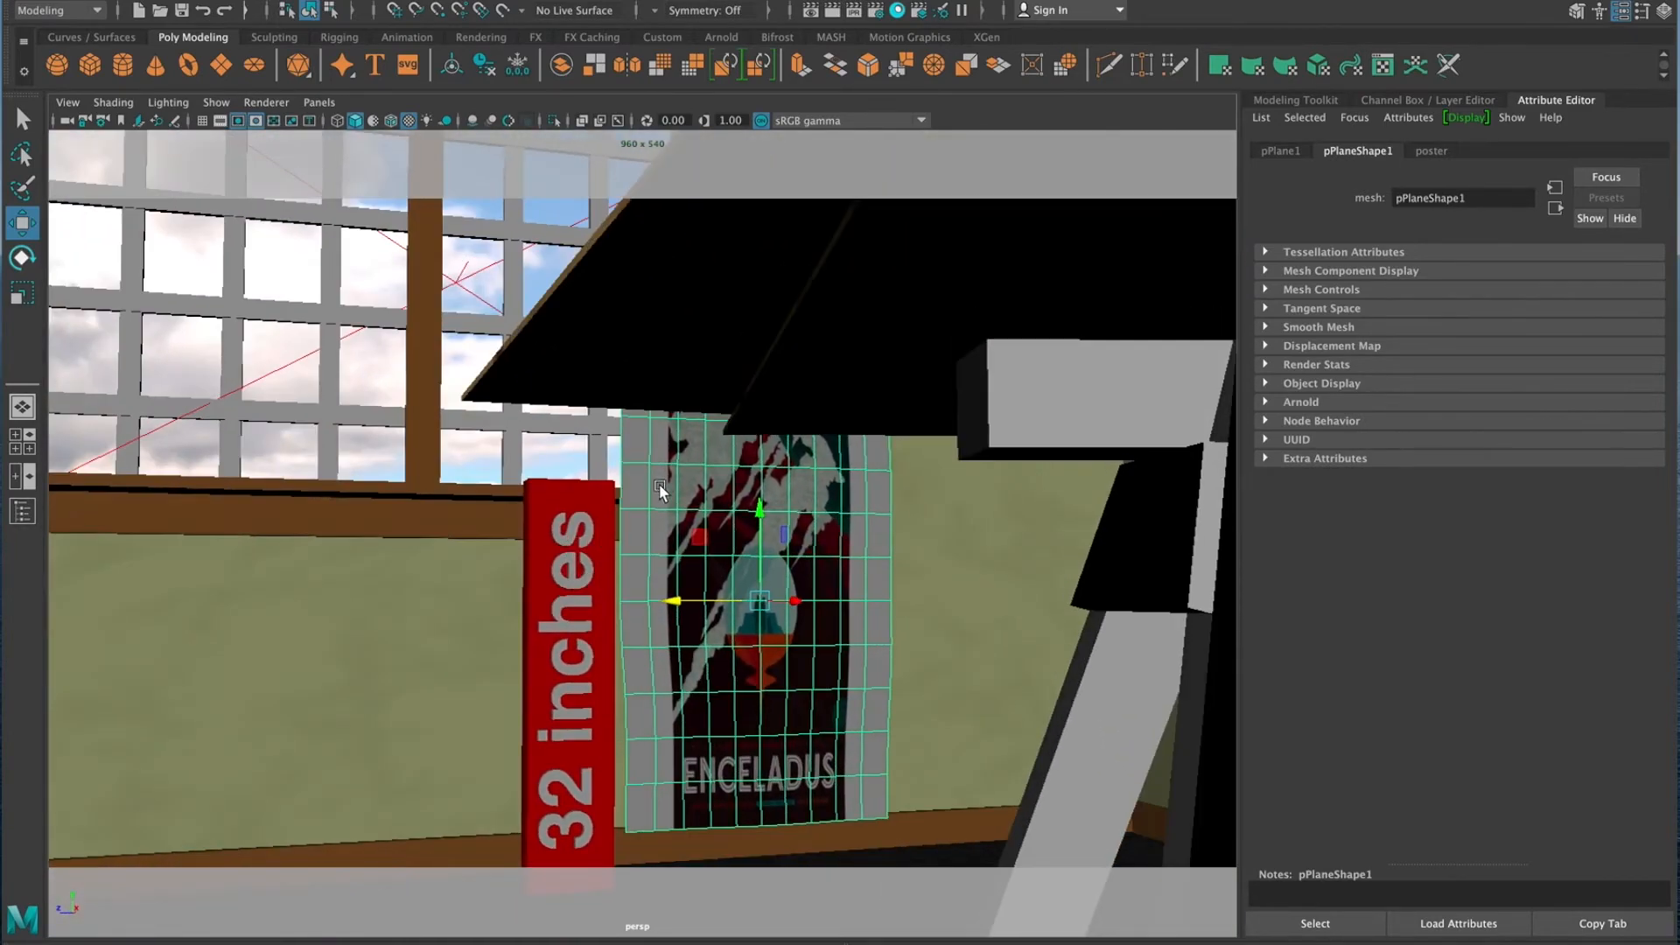
alt+drag(849, 611, 685, 652)
alt+middle_drag(686, 653, 685, 691)
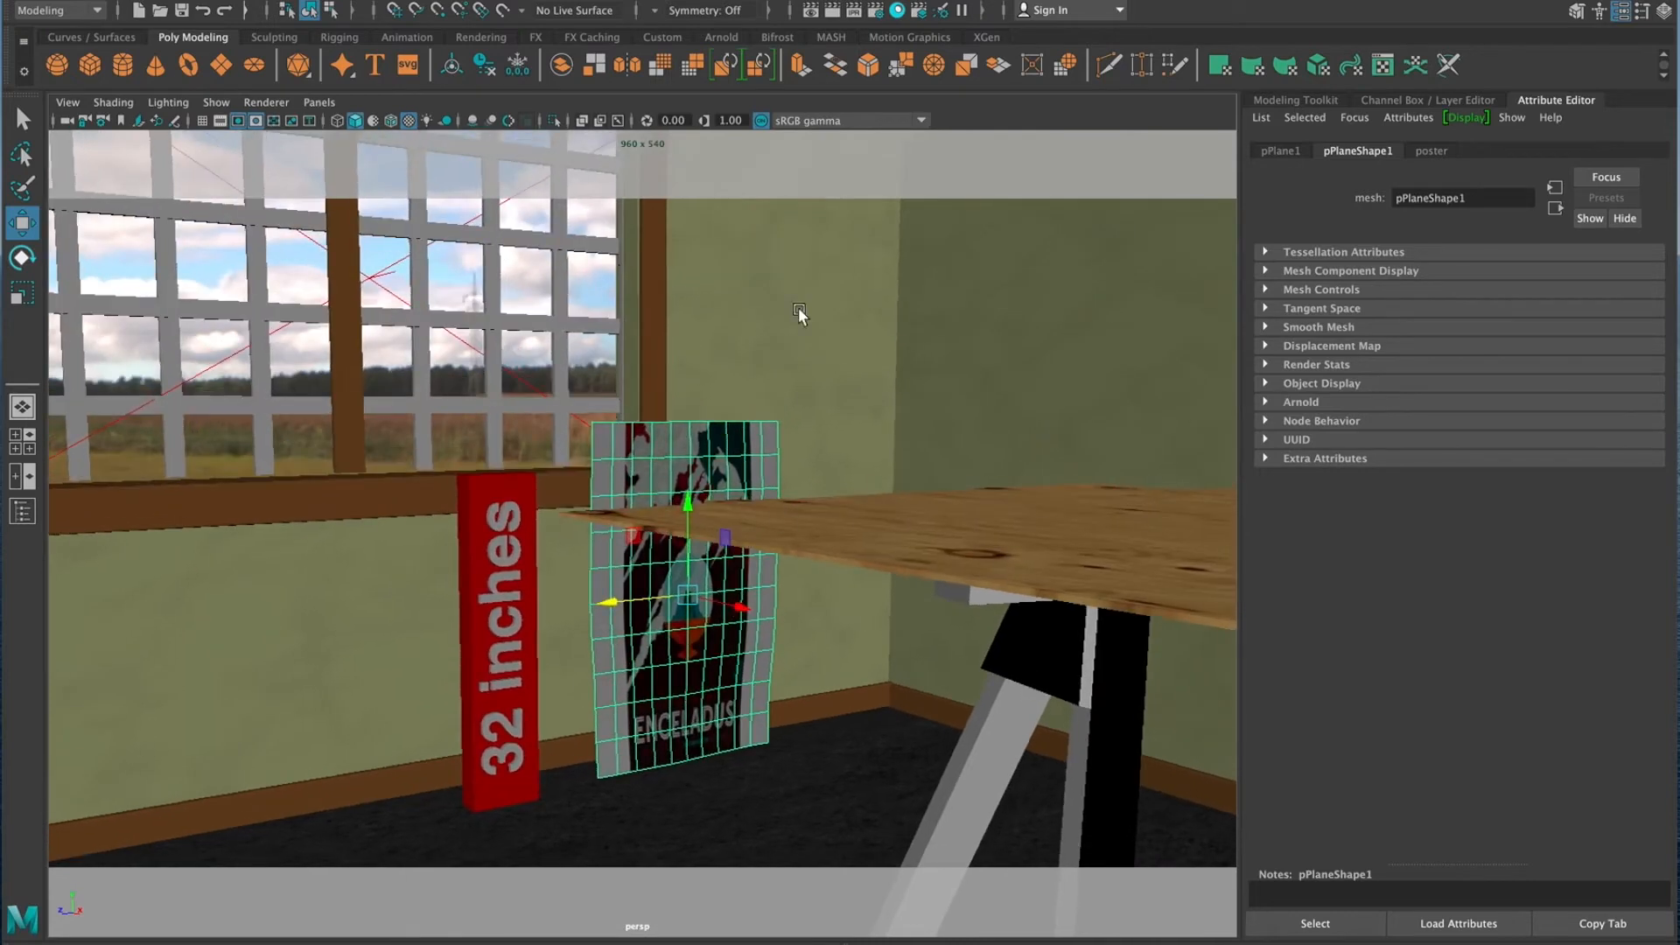
click(754, 2)
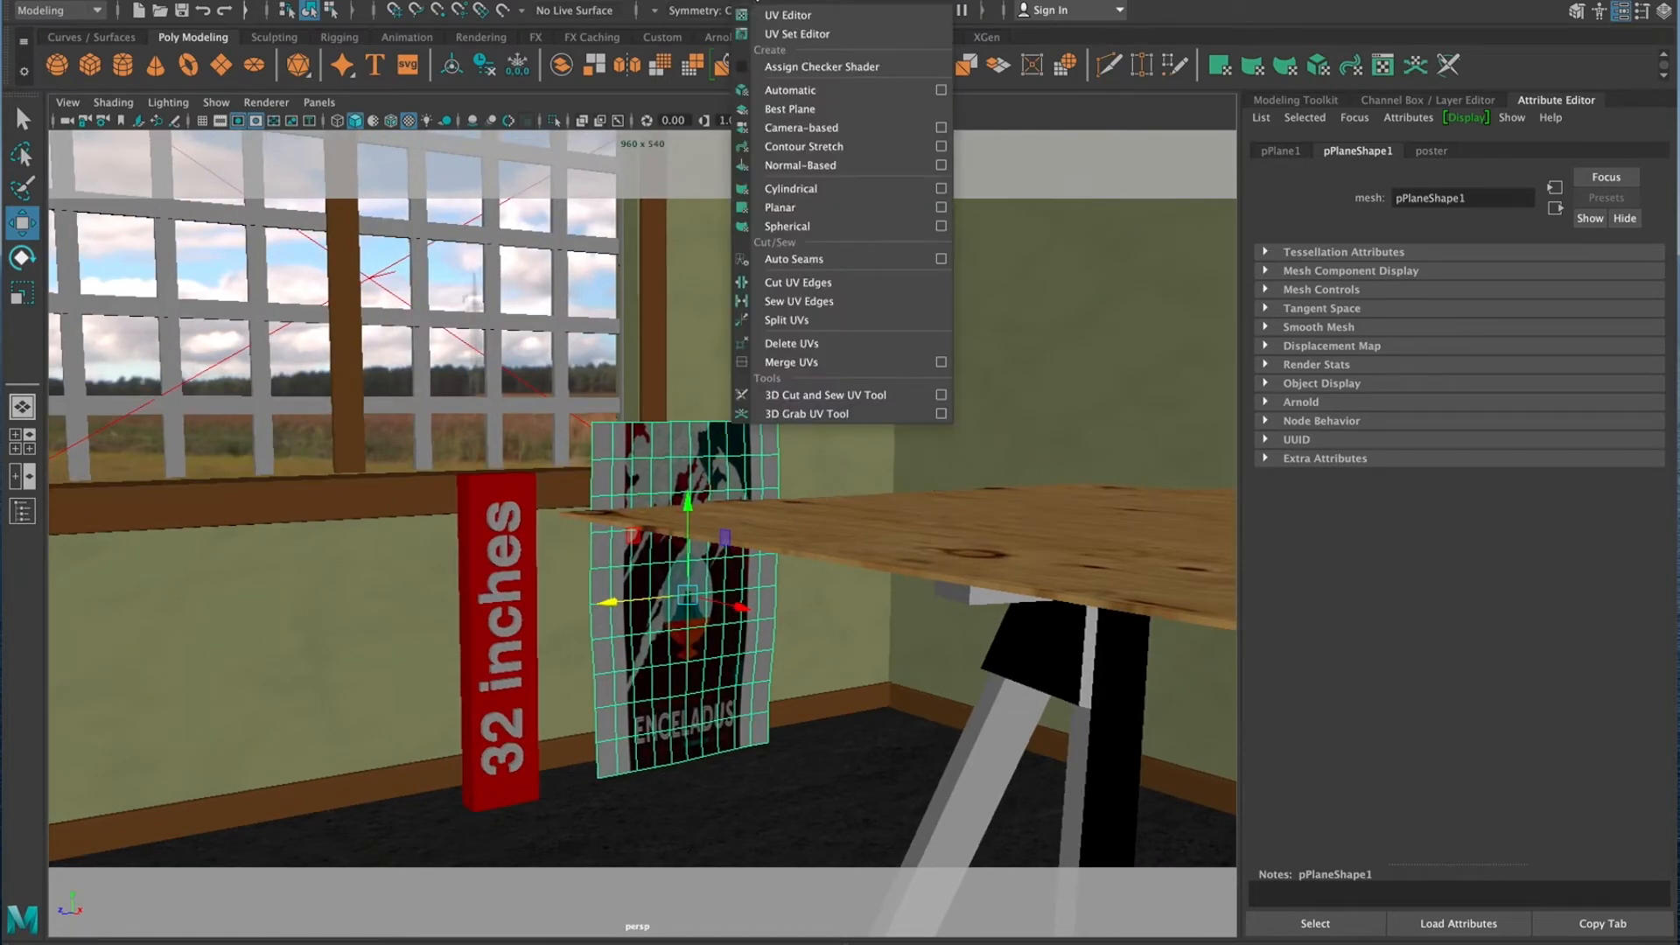
click(767, 16)
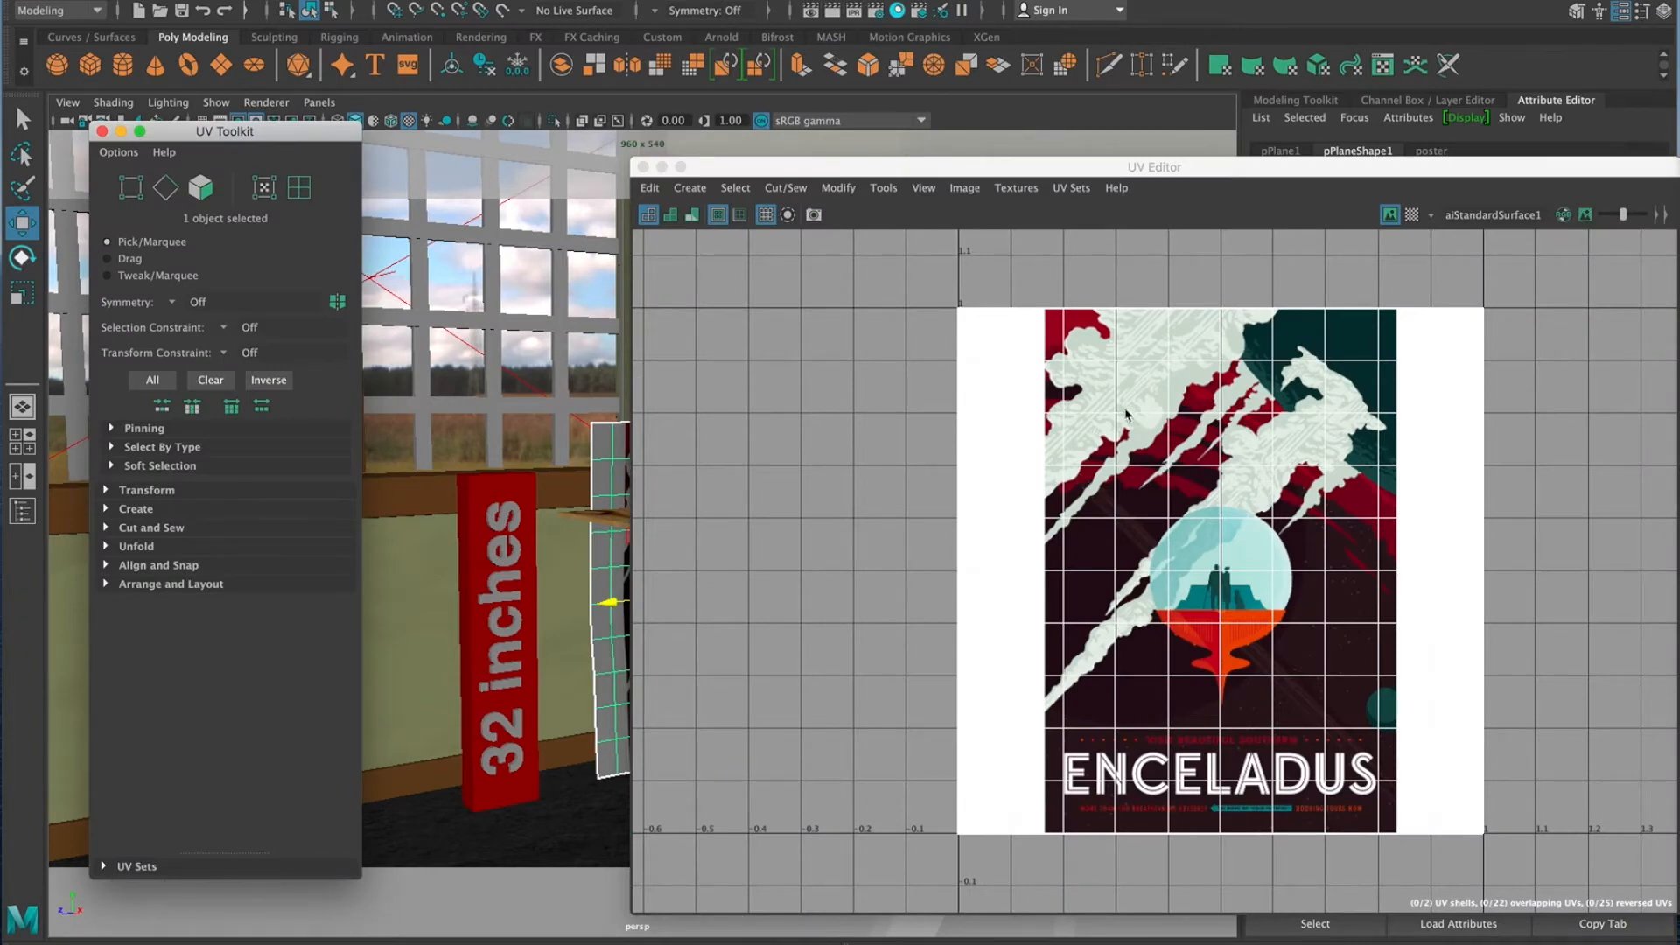
drag(910, 166, 1092, 168)
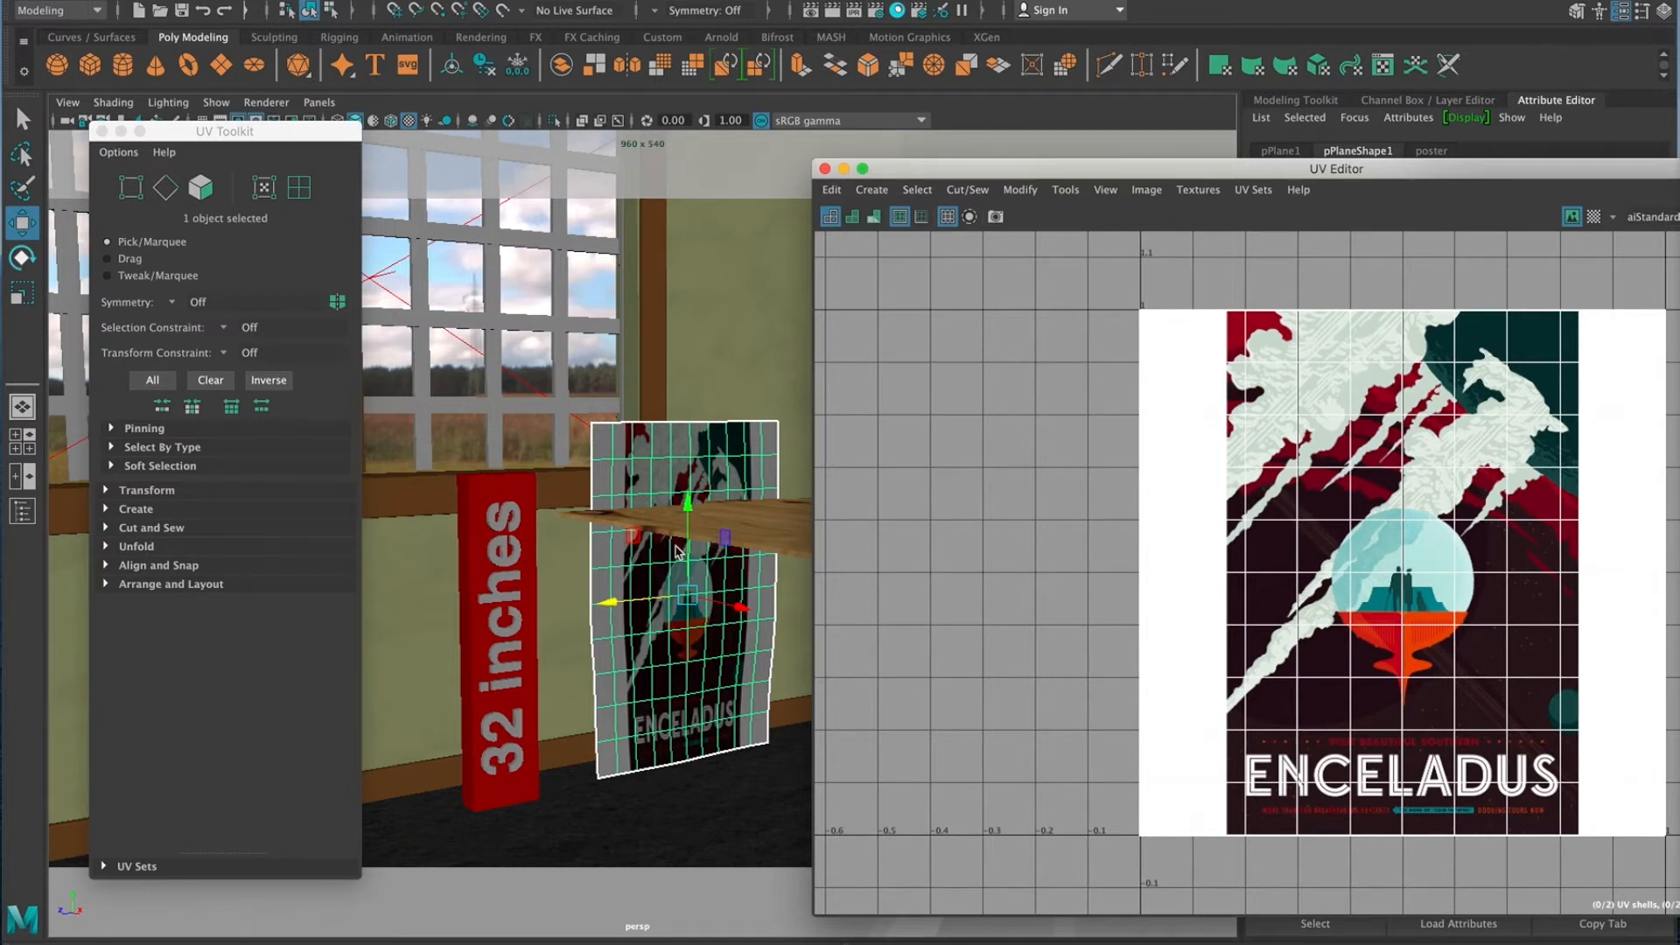
Switch the UV Editor to UV Shell selection and select the poster plane's whole shell
right_click(1304, 383)
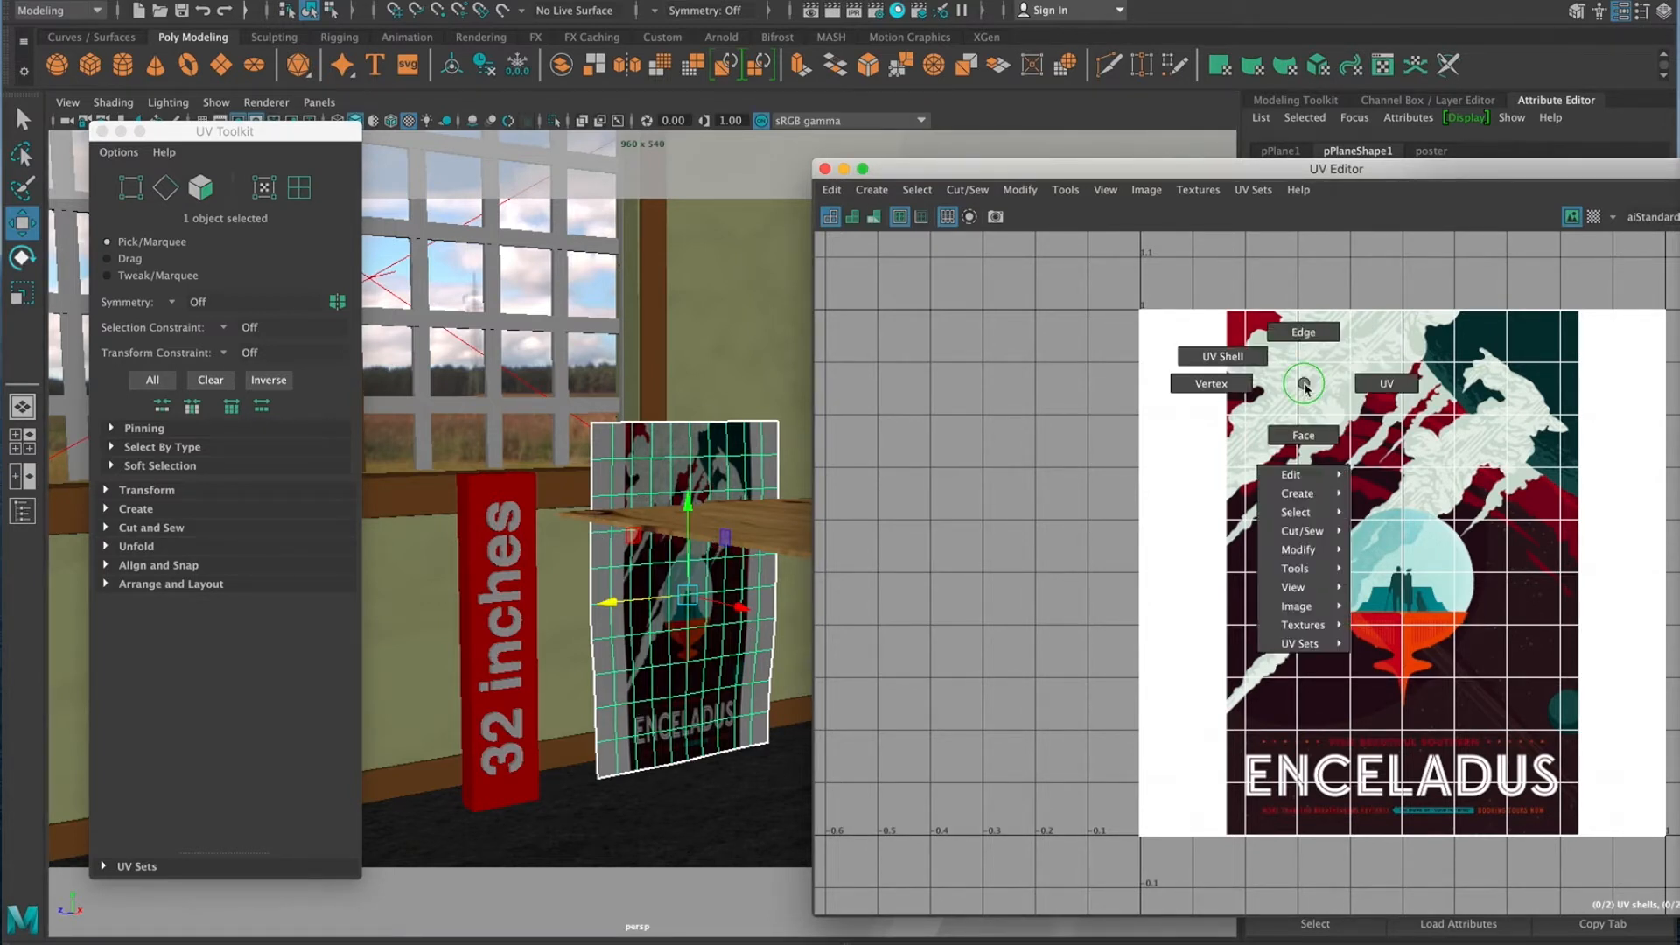
right_drag(1303, 385, 1228, 360)
click(1311, 427)
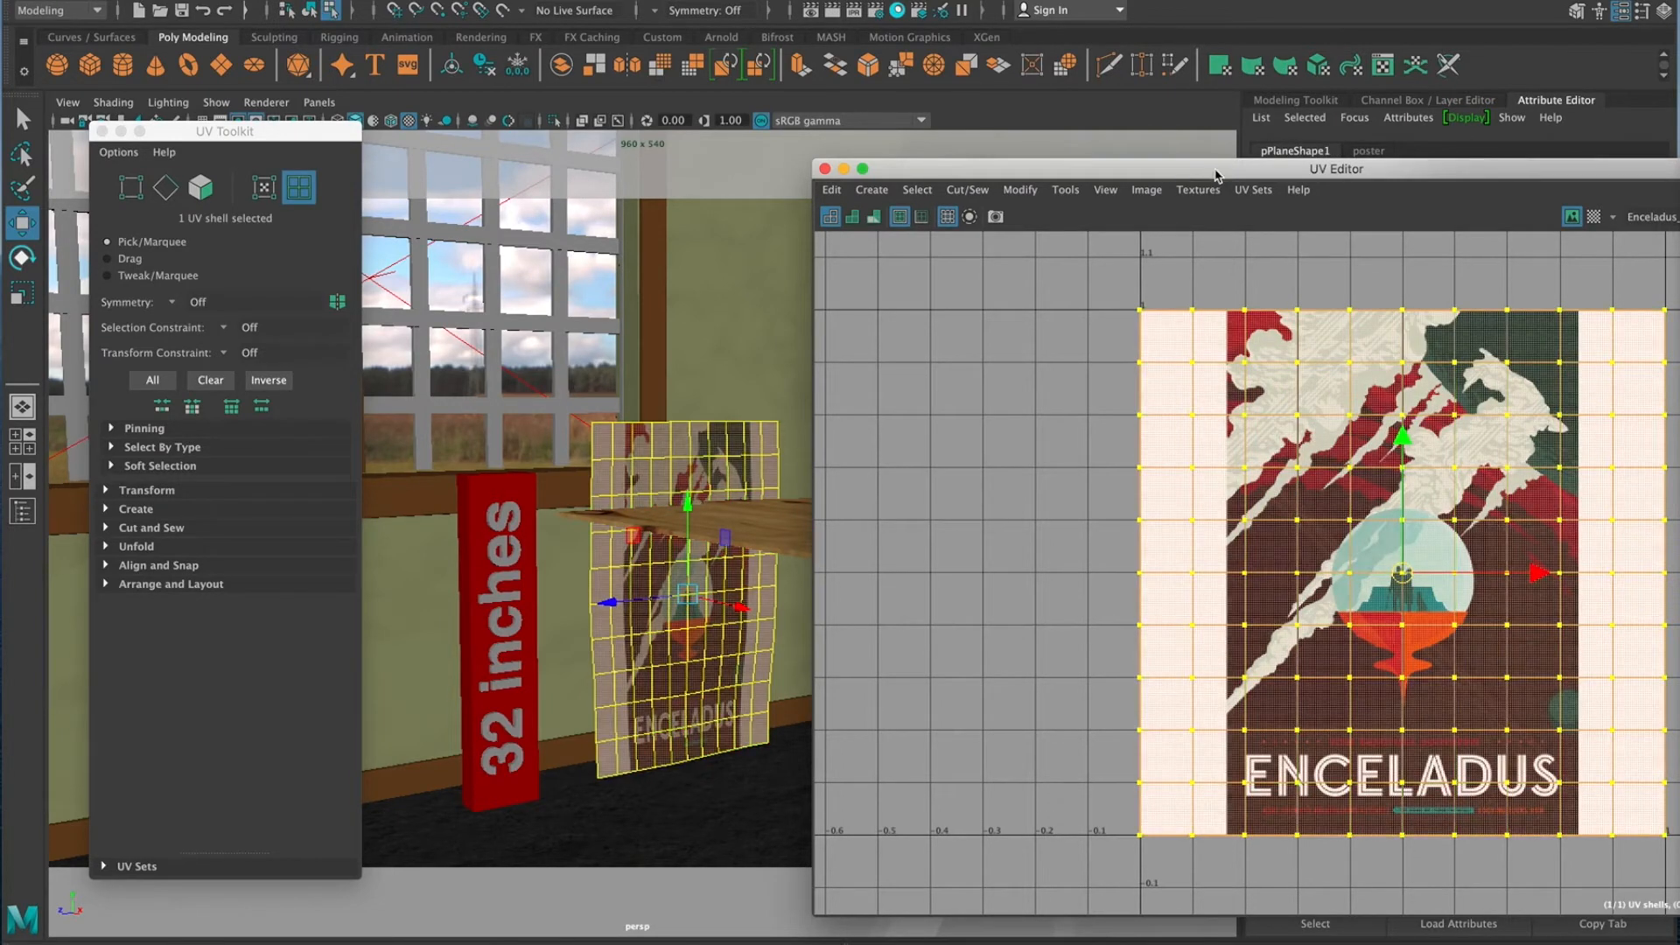
drag(1214, 175, 1425, 190)
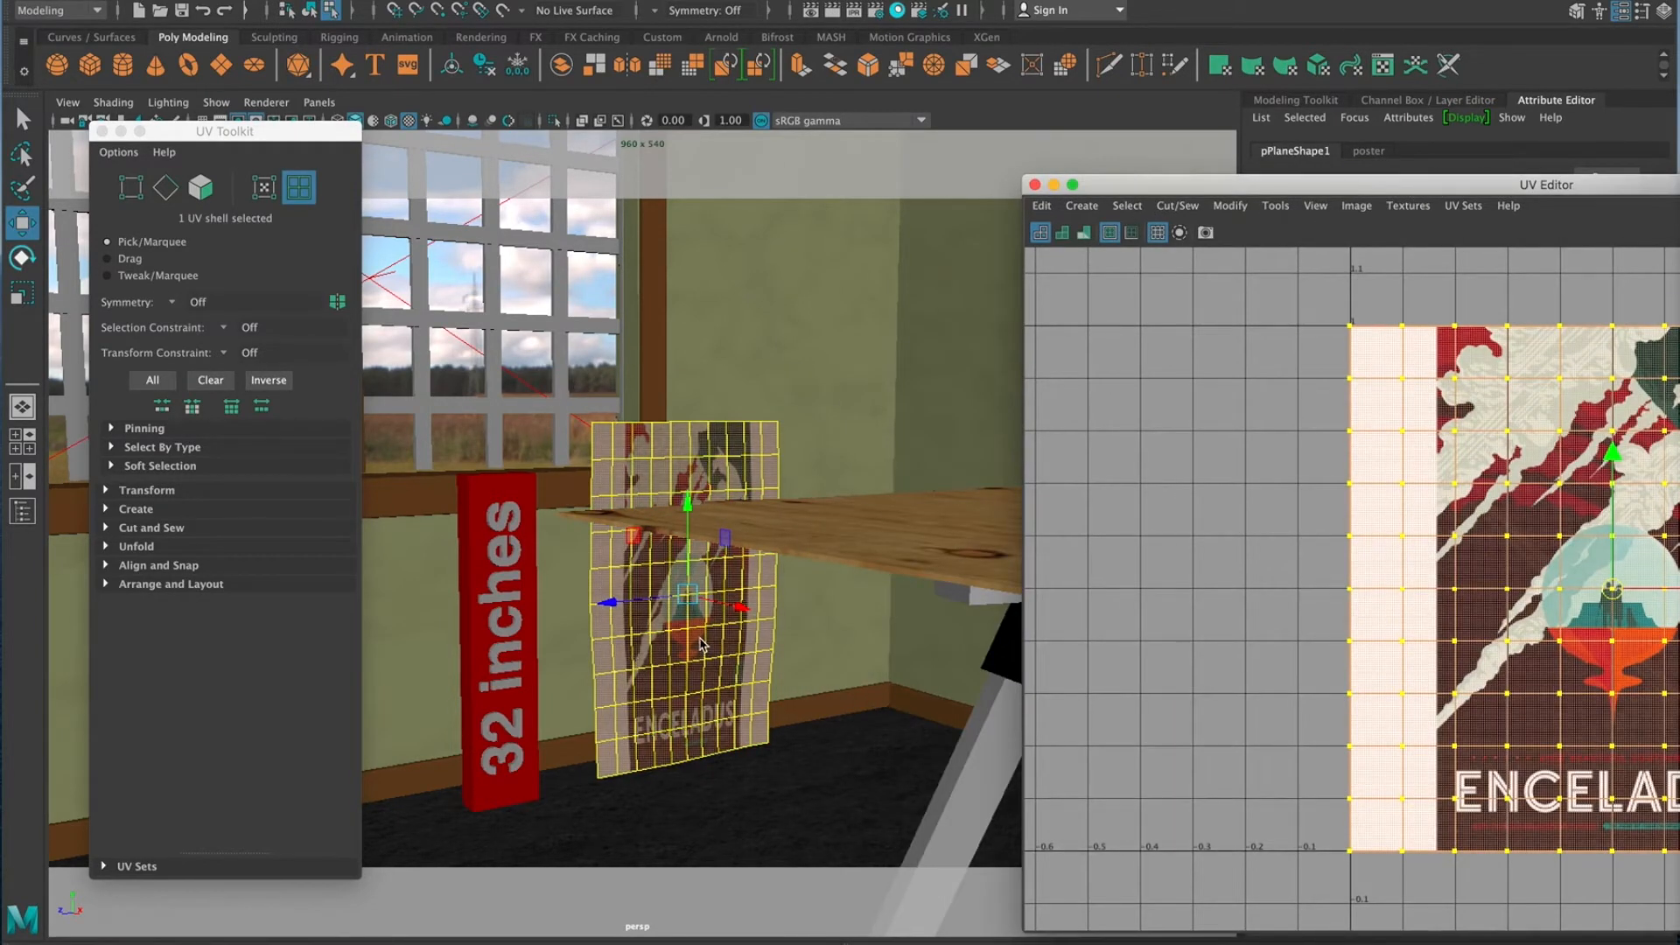
click(671, 599)
drag(1160, 193, 658, 166)
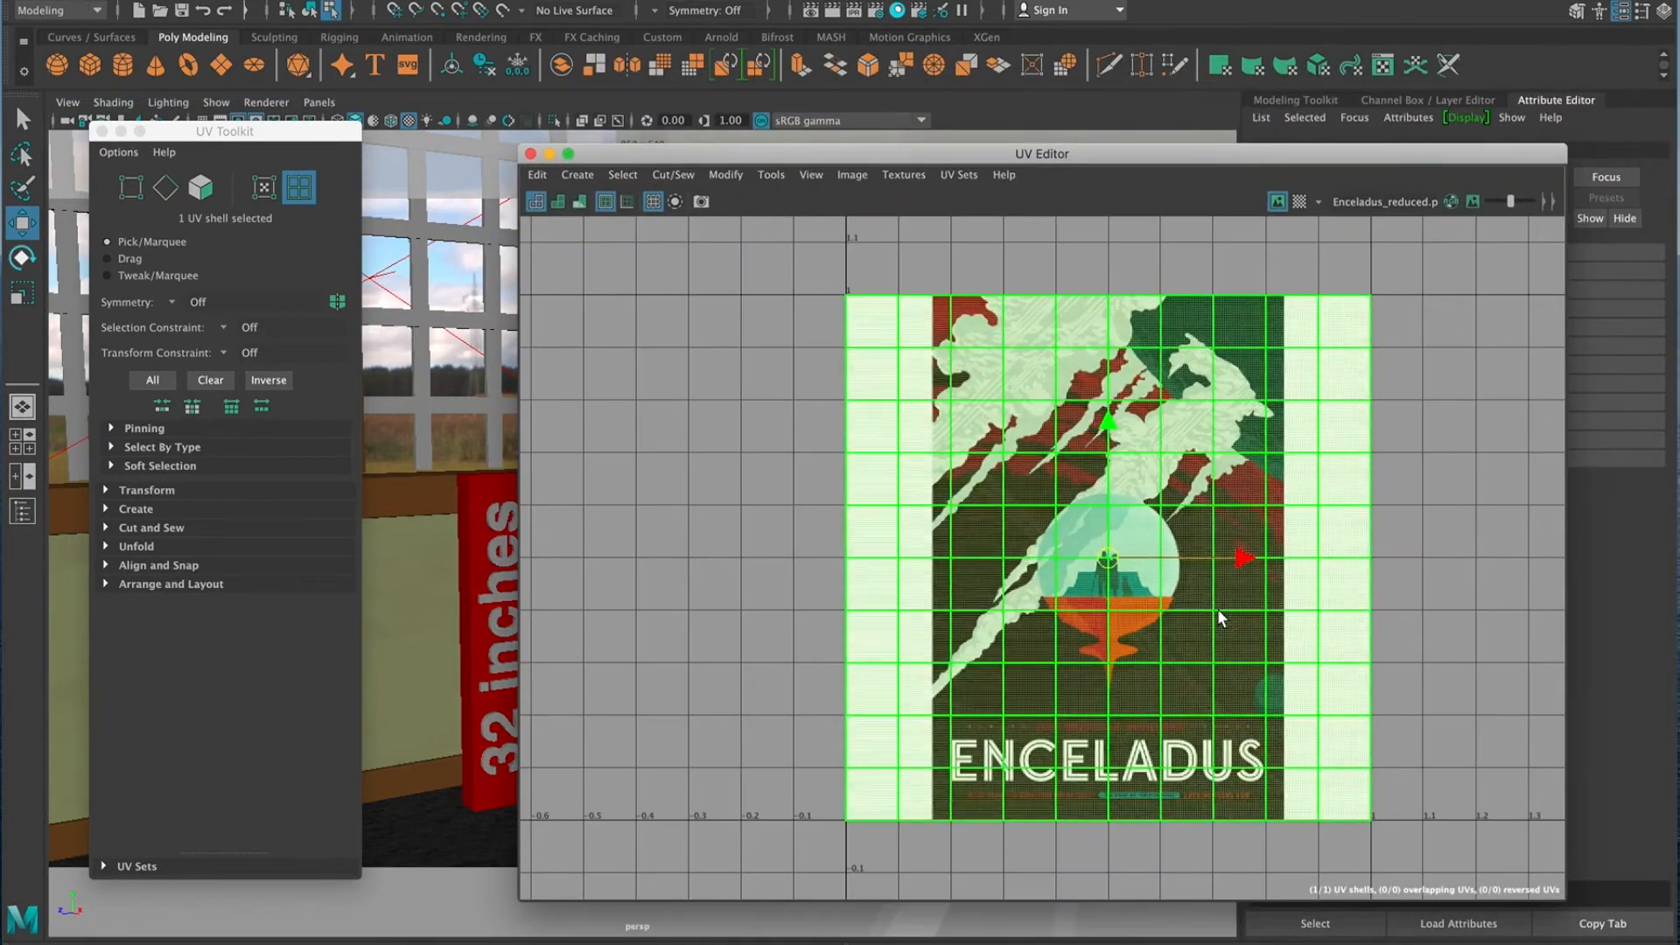
mouse_move(1076, 465)
right_down()
mouse_move(1016, 428)
mouse_move(1035, 429)
right_up()
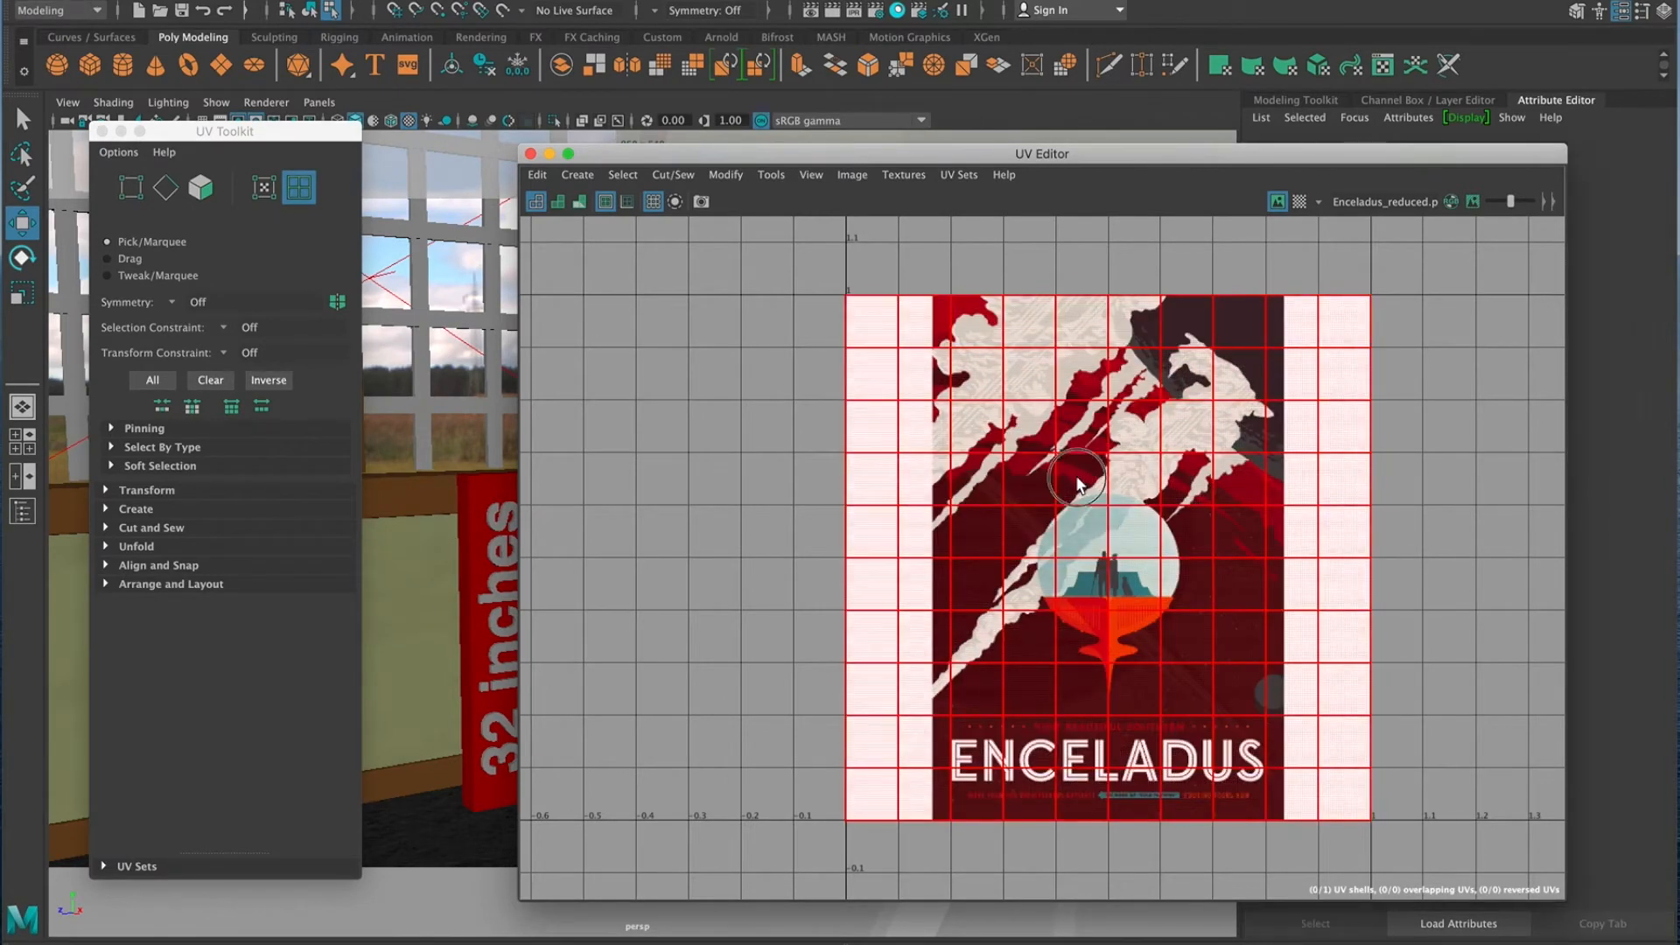
click(1074, 475)
Scale the poster's UV shell horizontally to the width of the Enceladus artwork, excluding the white side margins
drag(962, 153, 1266, 146)
mouse_move(1412, 412)
mouse_down()
mouse_move(1406, 311)
mouse_move(1409, 350)
mouse_move(1391, 319)
mouse_move(1393, 417)
mouse_up()
alt+right_drag(1339, 581, 1072, 581)
alt+middle_drag(1142, 569, 930, 629)
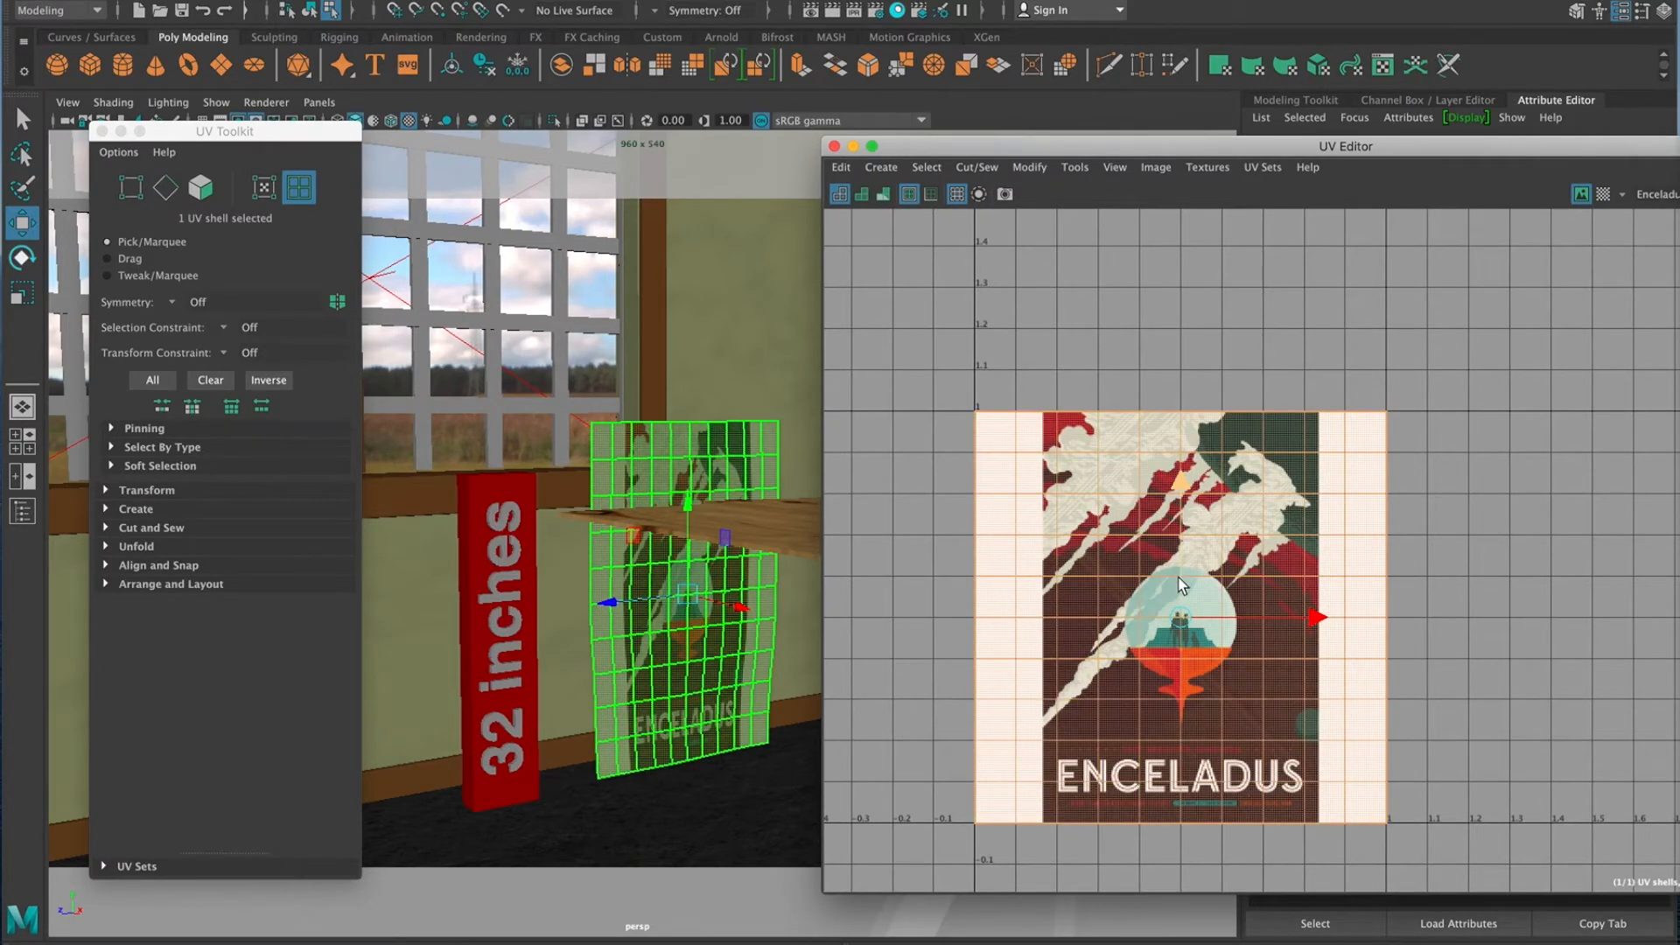
key(r)
drag(1313, 621, 1271, 631)
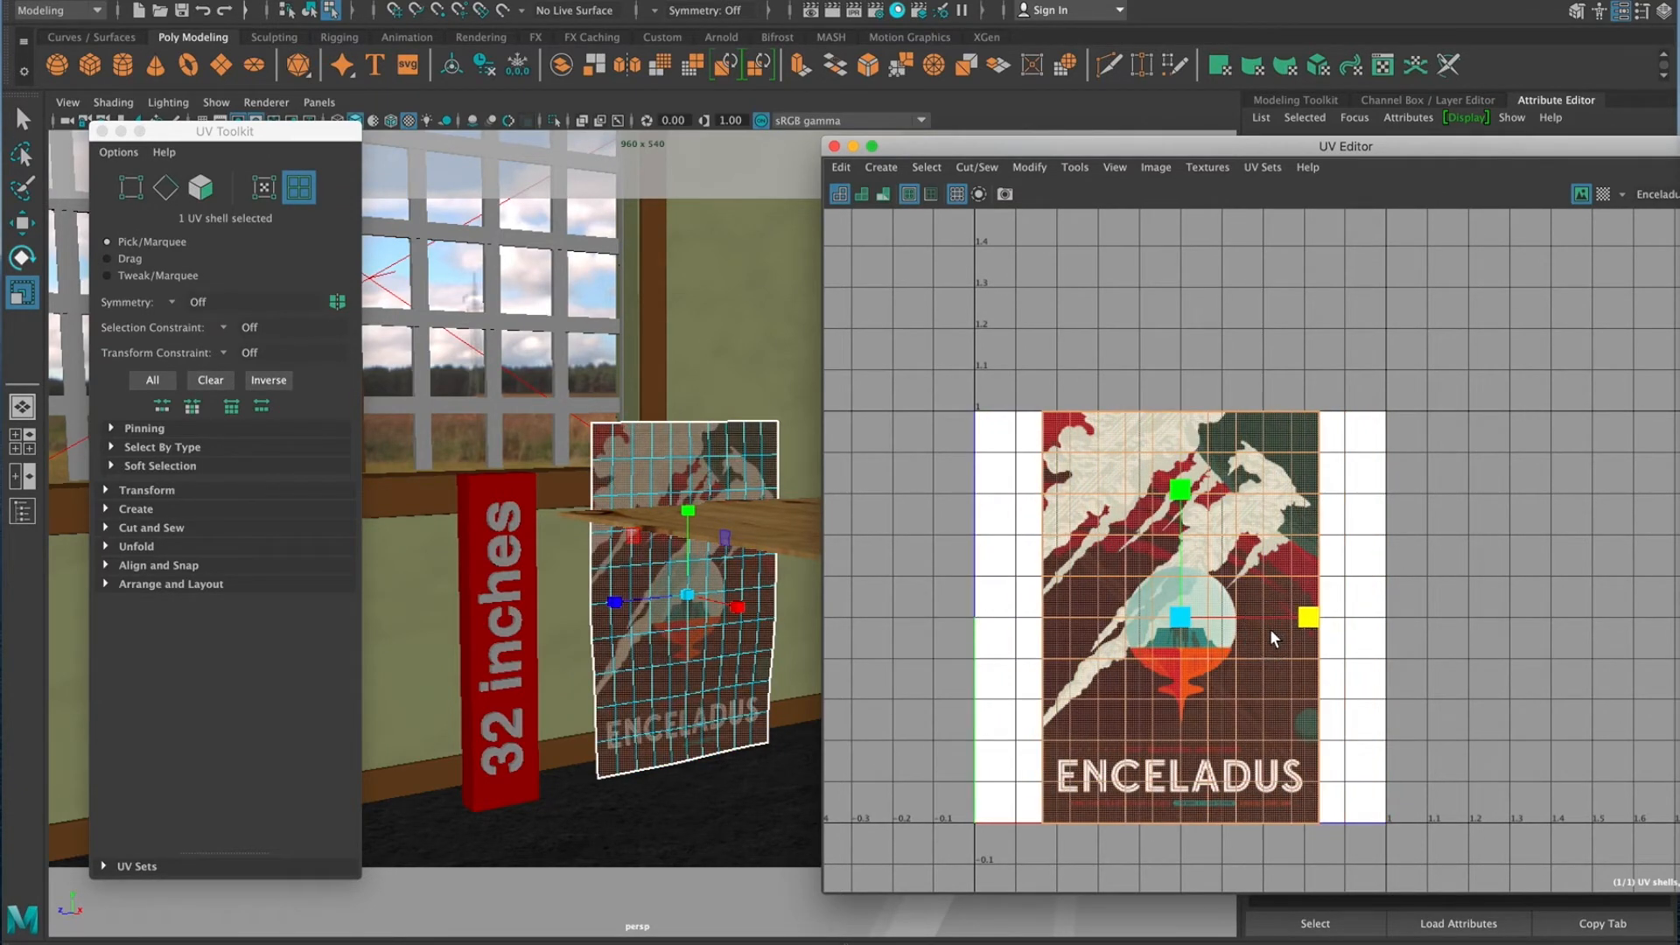
Compare the poster plane in the viewport with texture display off and on
click(1174, 609)
key(5)
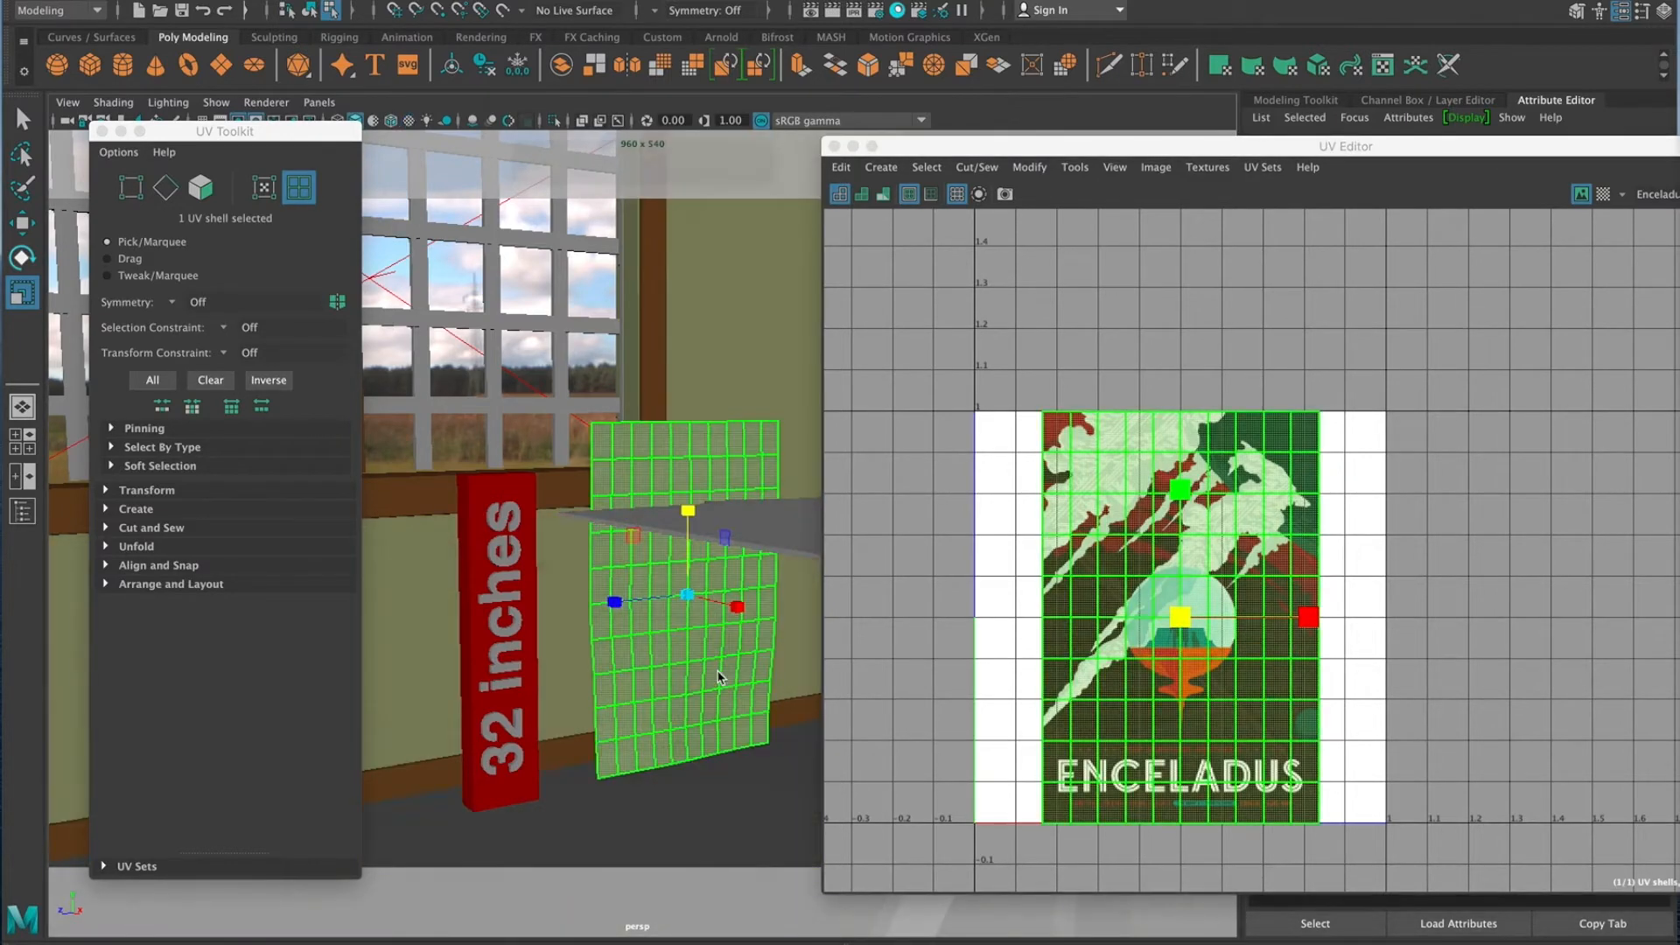
key(6)
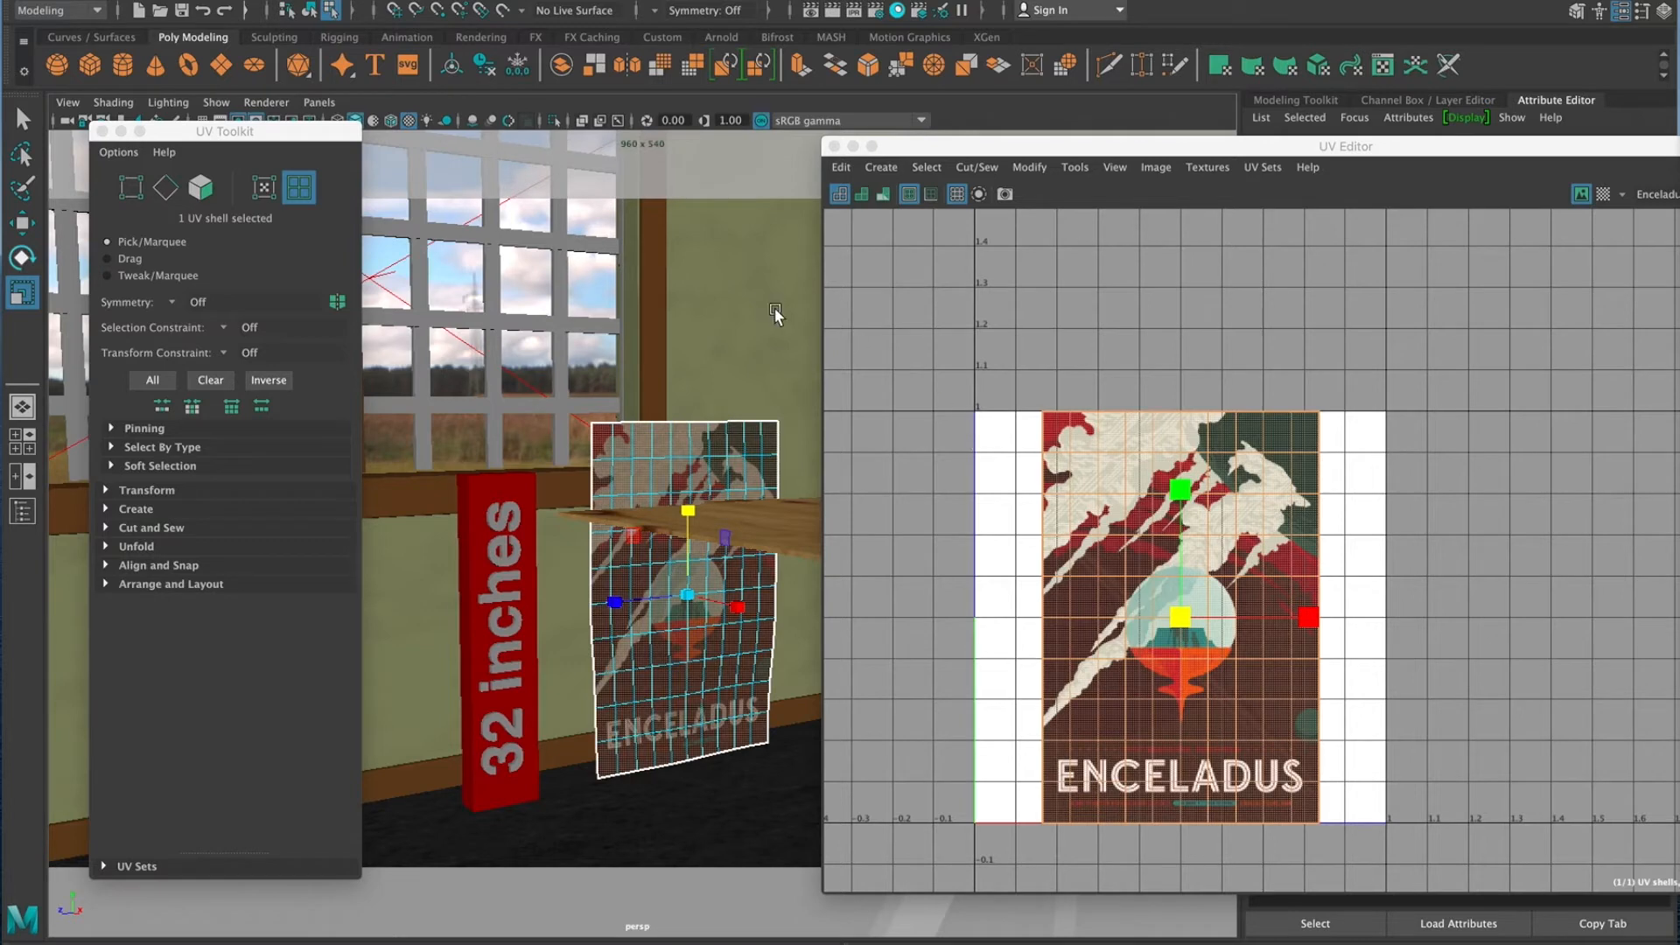
right_click(1076, 511)
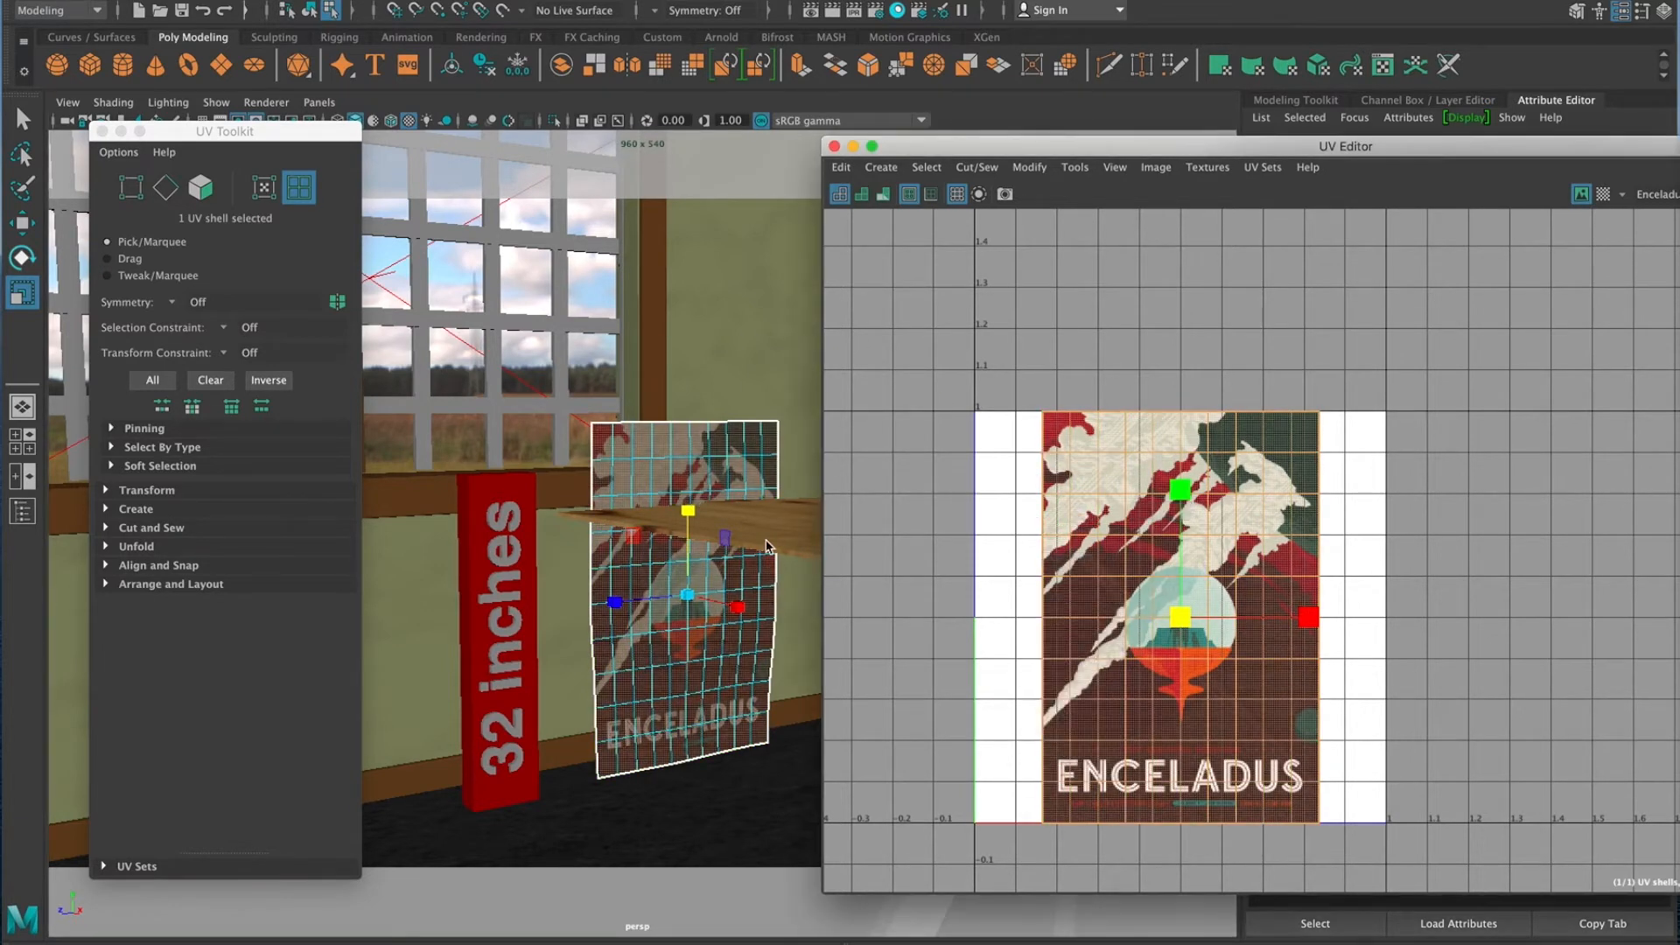
Return the poster plane to object selection, close the UV Editor and reselect the poster in the viewport
right_drag(702, 588, 787, 418)
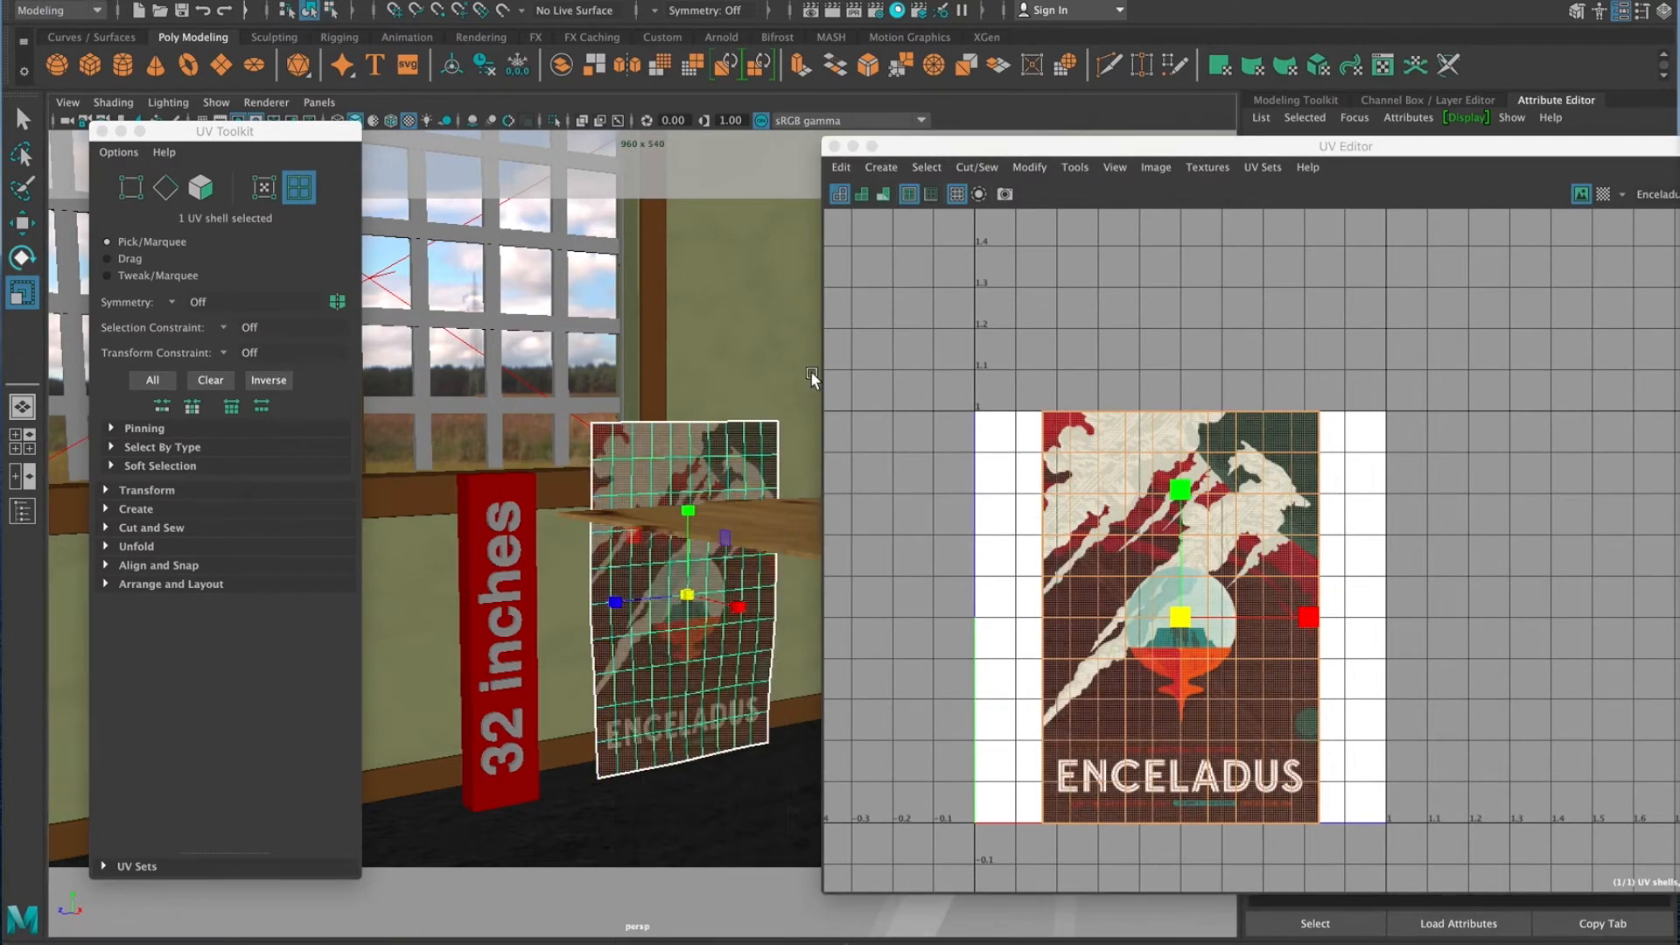
click(834, 146)
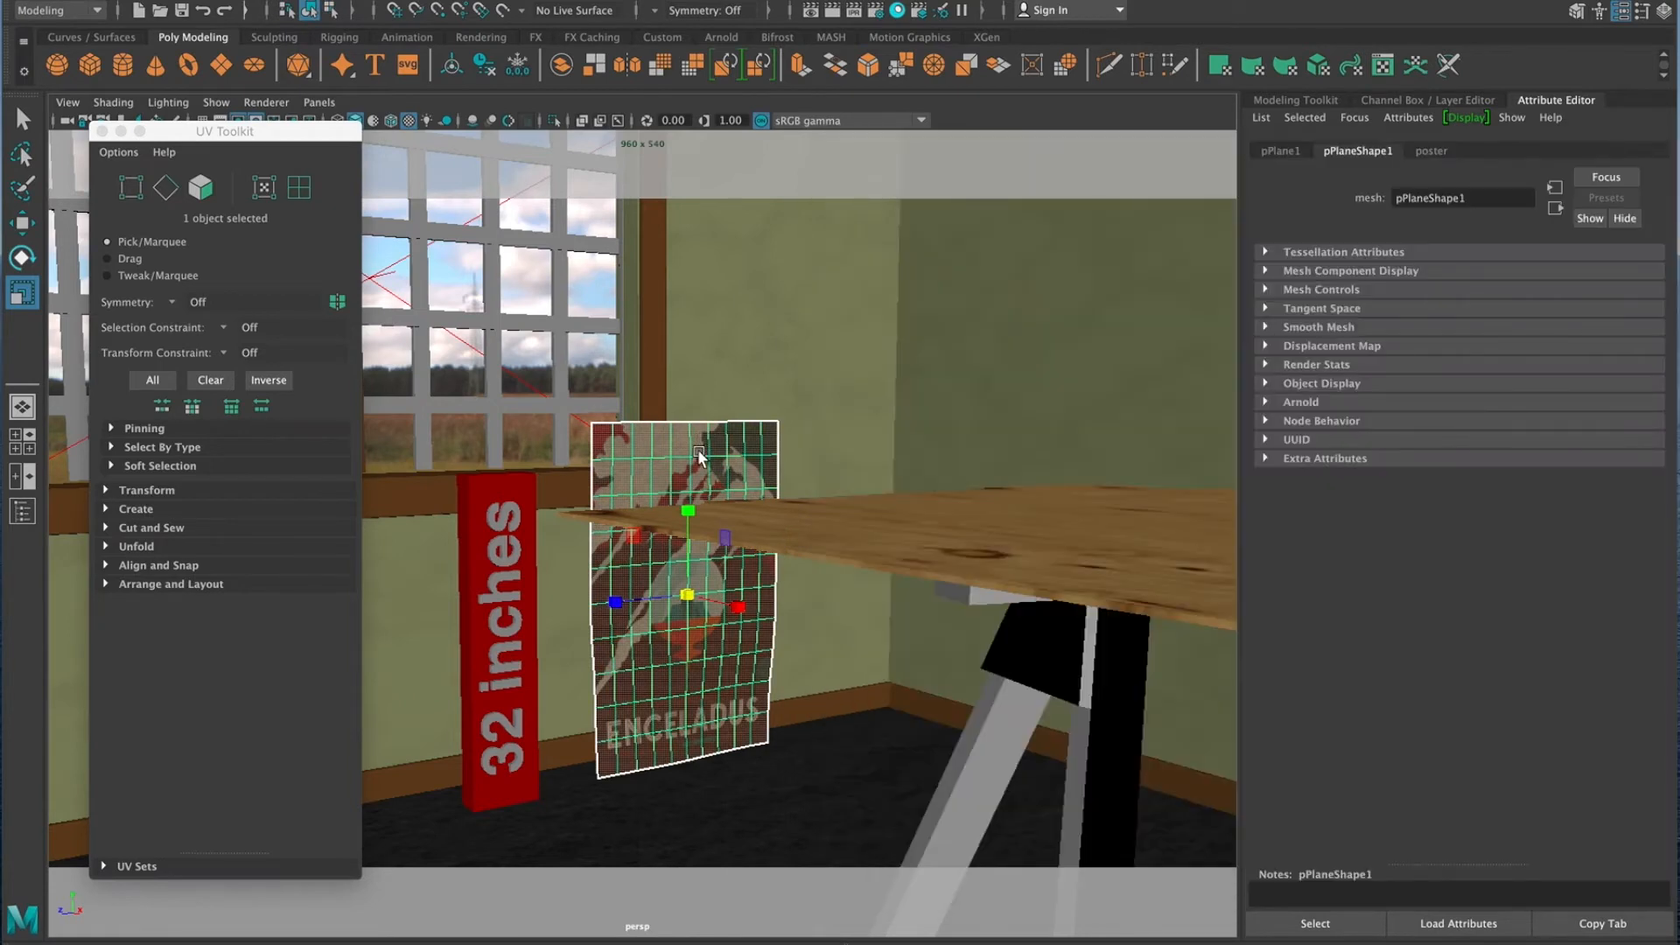
click(818, 377)
click(691, 642)
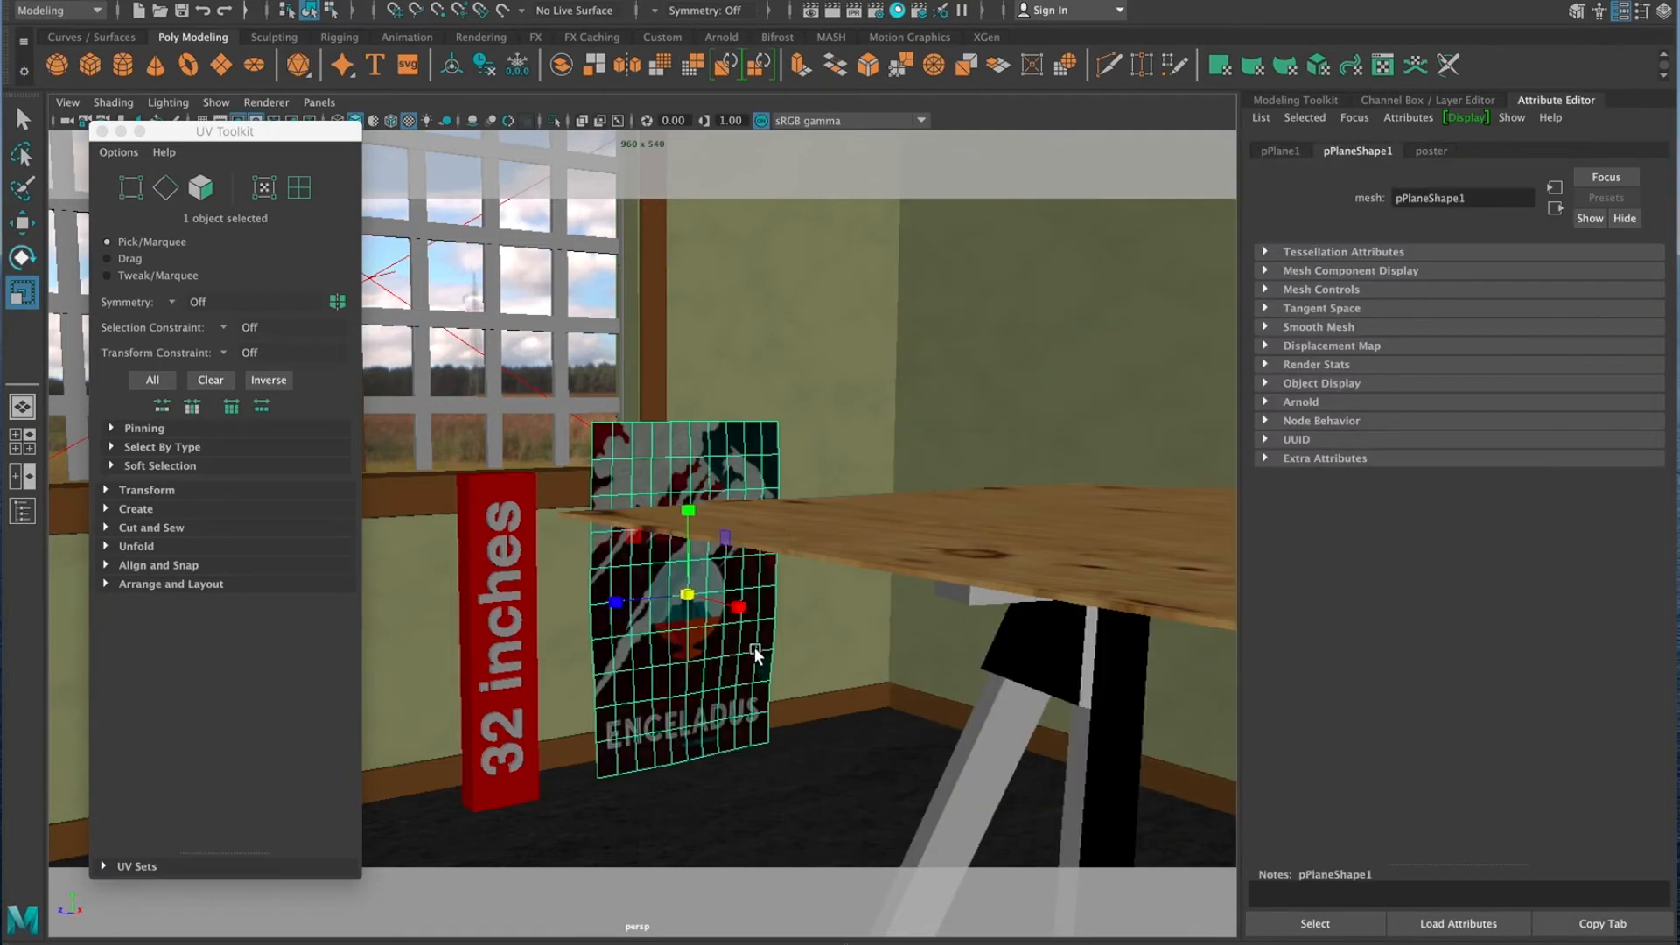
Move the Enceladus poster up onto the window wall, between the window frame and the room corner
key(w)
drag(678, 549, 767, 236)
drag(749, 329, 963, 502)
alt+right_drag(1017, 497, 733, 542)
alt+middle_drag(733, 541, 847, 634)
drag(866, 454, 852, 358)
drag(911, 471, 784, 468)
drag(884, 453, 801, 471)
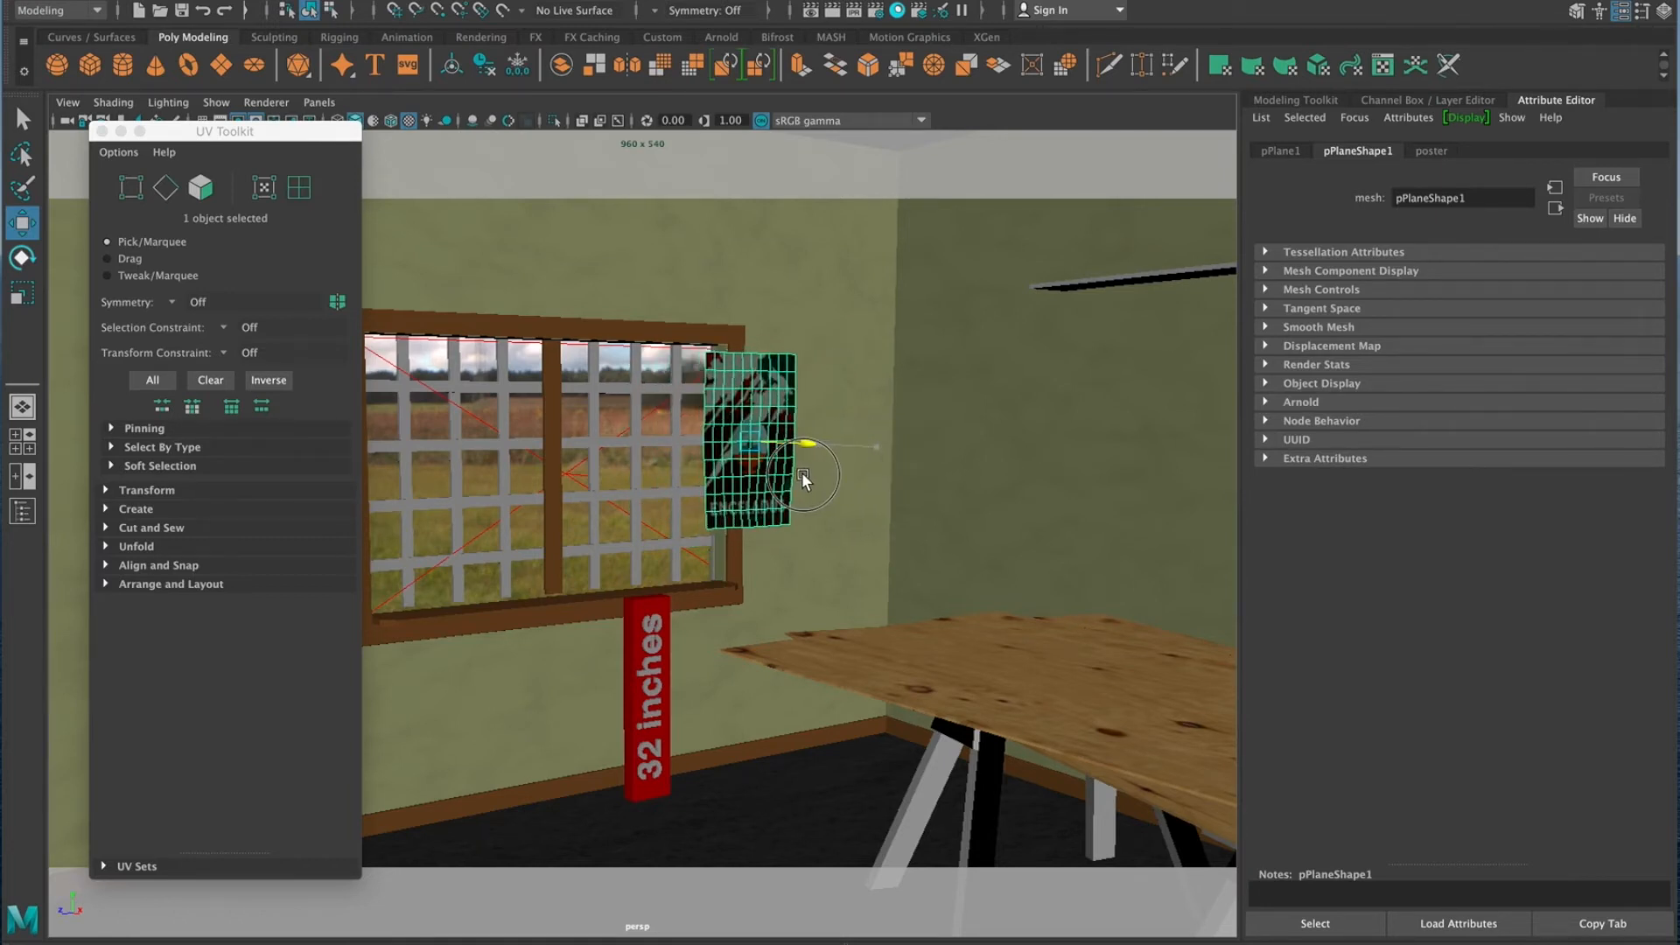
drag(662, 447, 747, 448)
mouse_move(838, 508)
alt+mouse_down()
mouse_move(803, 506)
mouse_move(845, 498)
alt+mouse_up()
click(939, 535)
alt+drag(829, 561, 878, 560)
alt+drag(816, 480, 742, 627)
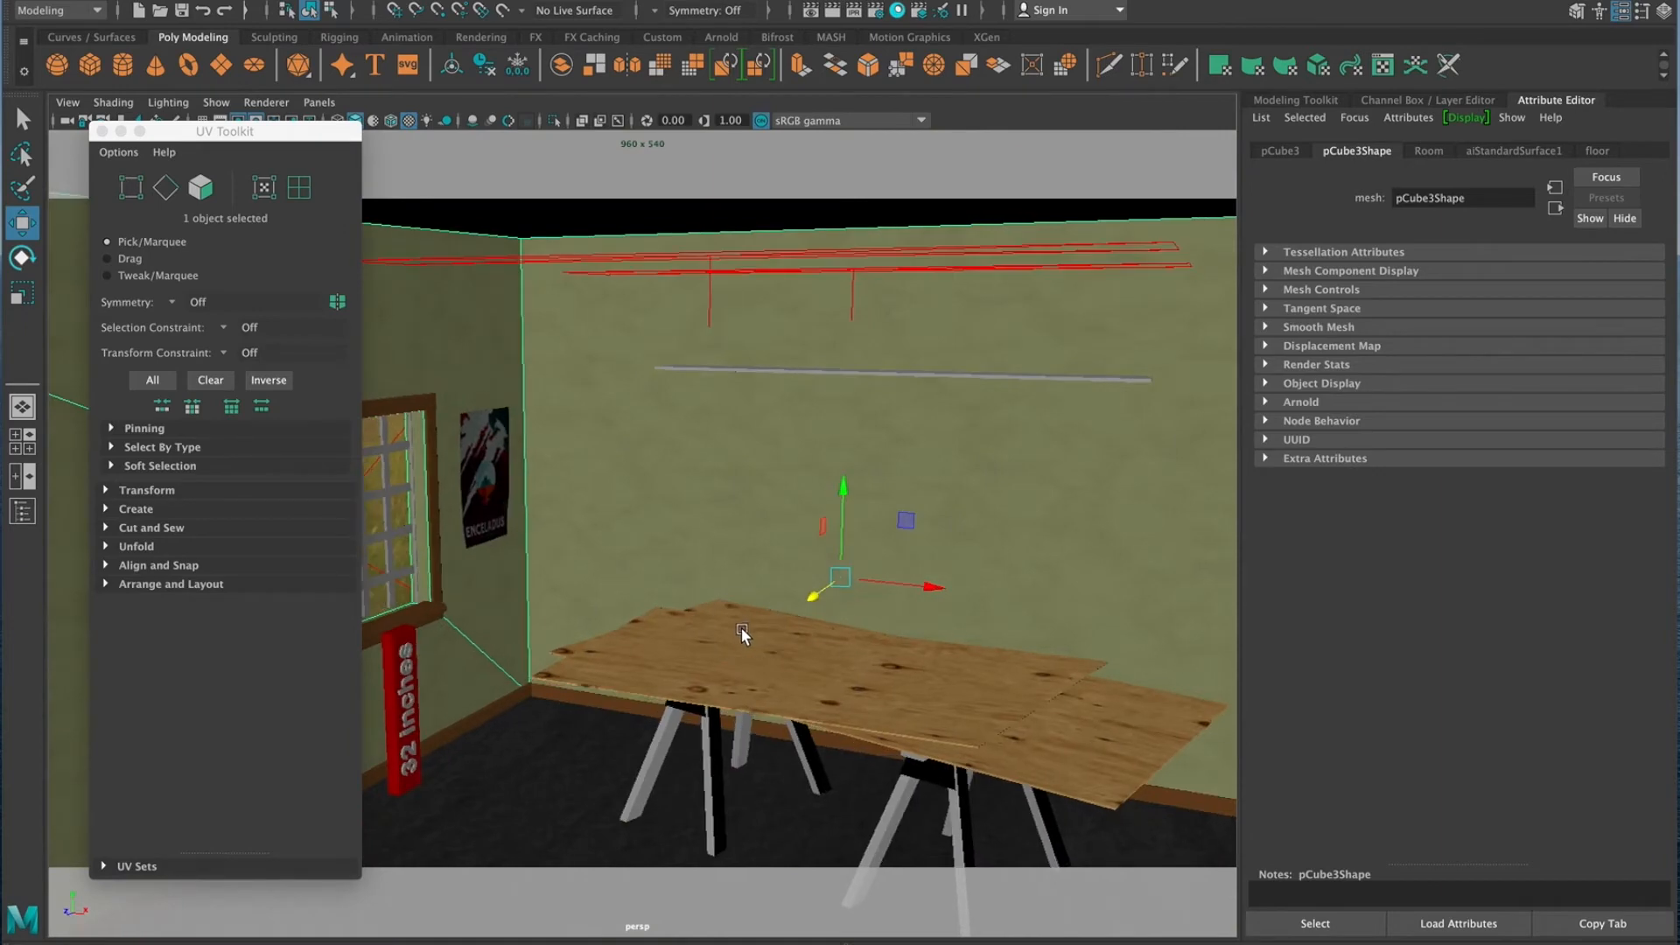
Slice the upper plywood sheet diagonally across its middle with Multi-Cut and return to object selection
click(816, 672)
mouse_move(815, 672)
alt+mouse_down()
mouse_move(726, 710)
mouse_move(980, 705)
mouse_move(806, 584)
mouse_move(832, 600)
mouse_move(840, 574)
mouse_move(750, 528)
mouse_move(901, 674)
mouse_move(810, 649)
mouse_move(861, 679)
mouse_move(852, 659)
mouse_move(963, 621)
mouse_move(803, 669)
alt+mouse_up()
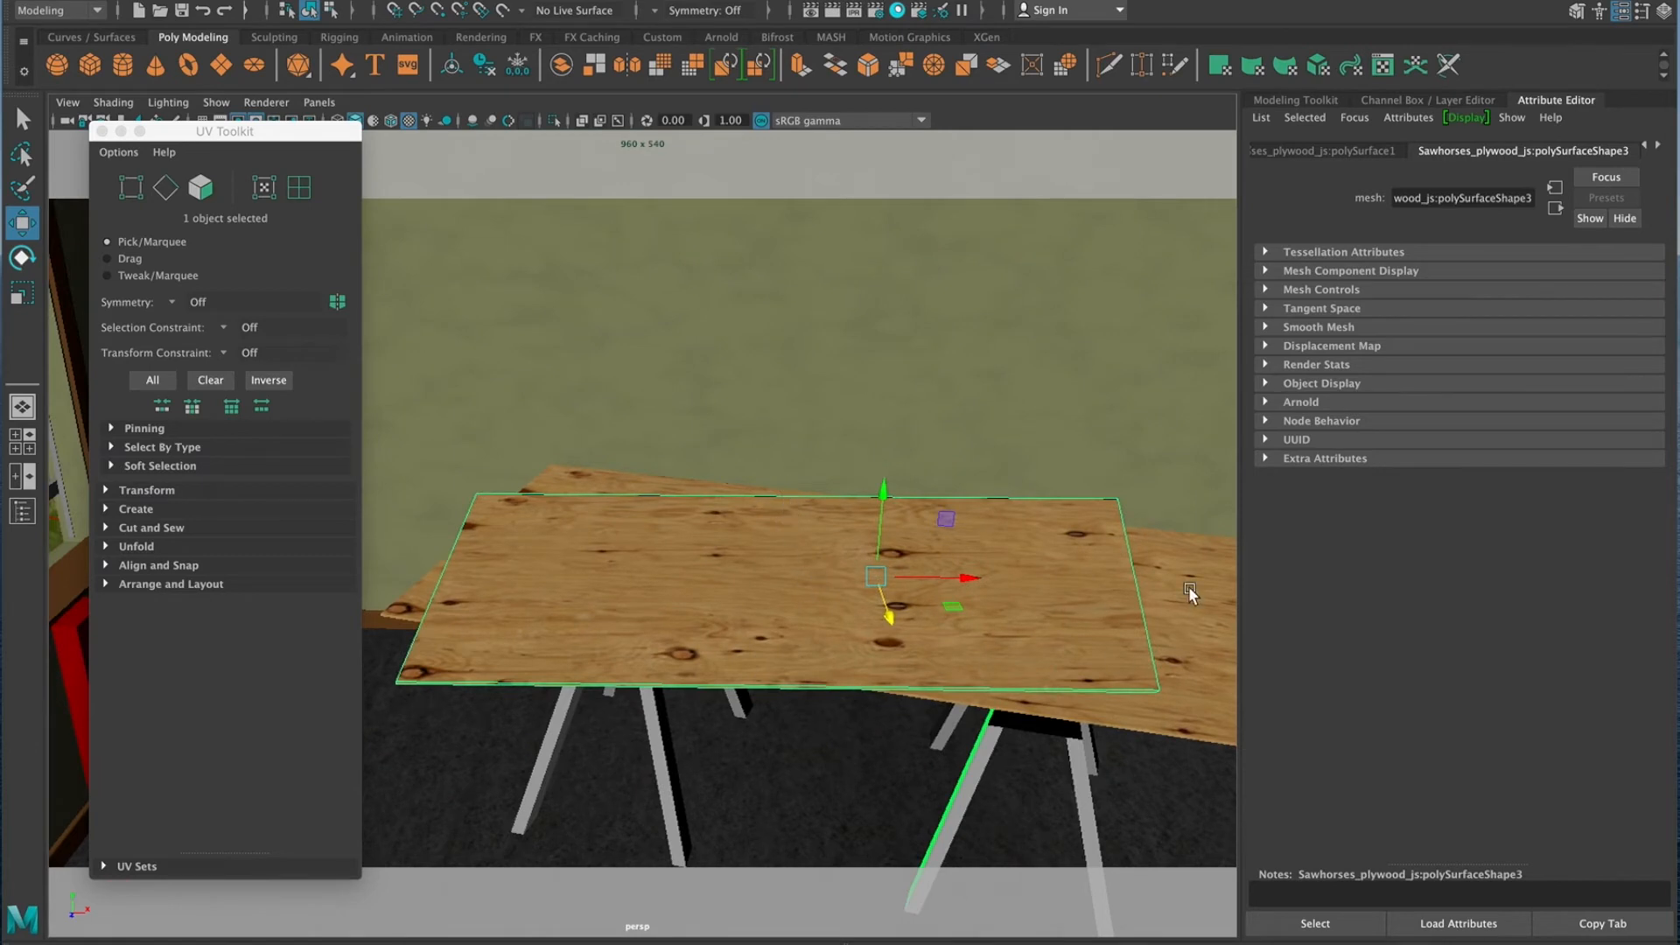
click(1577, 11)
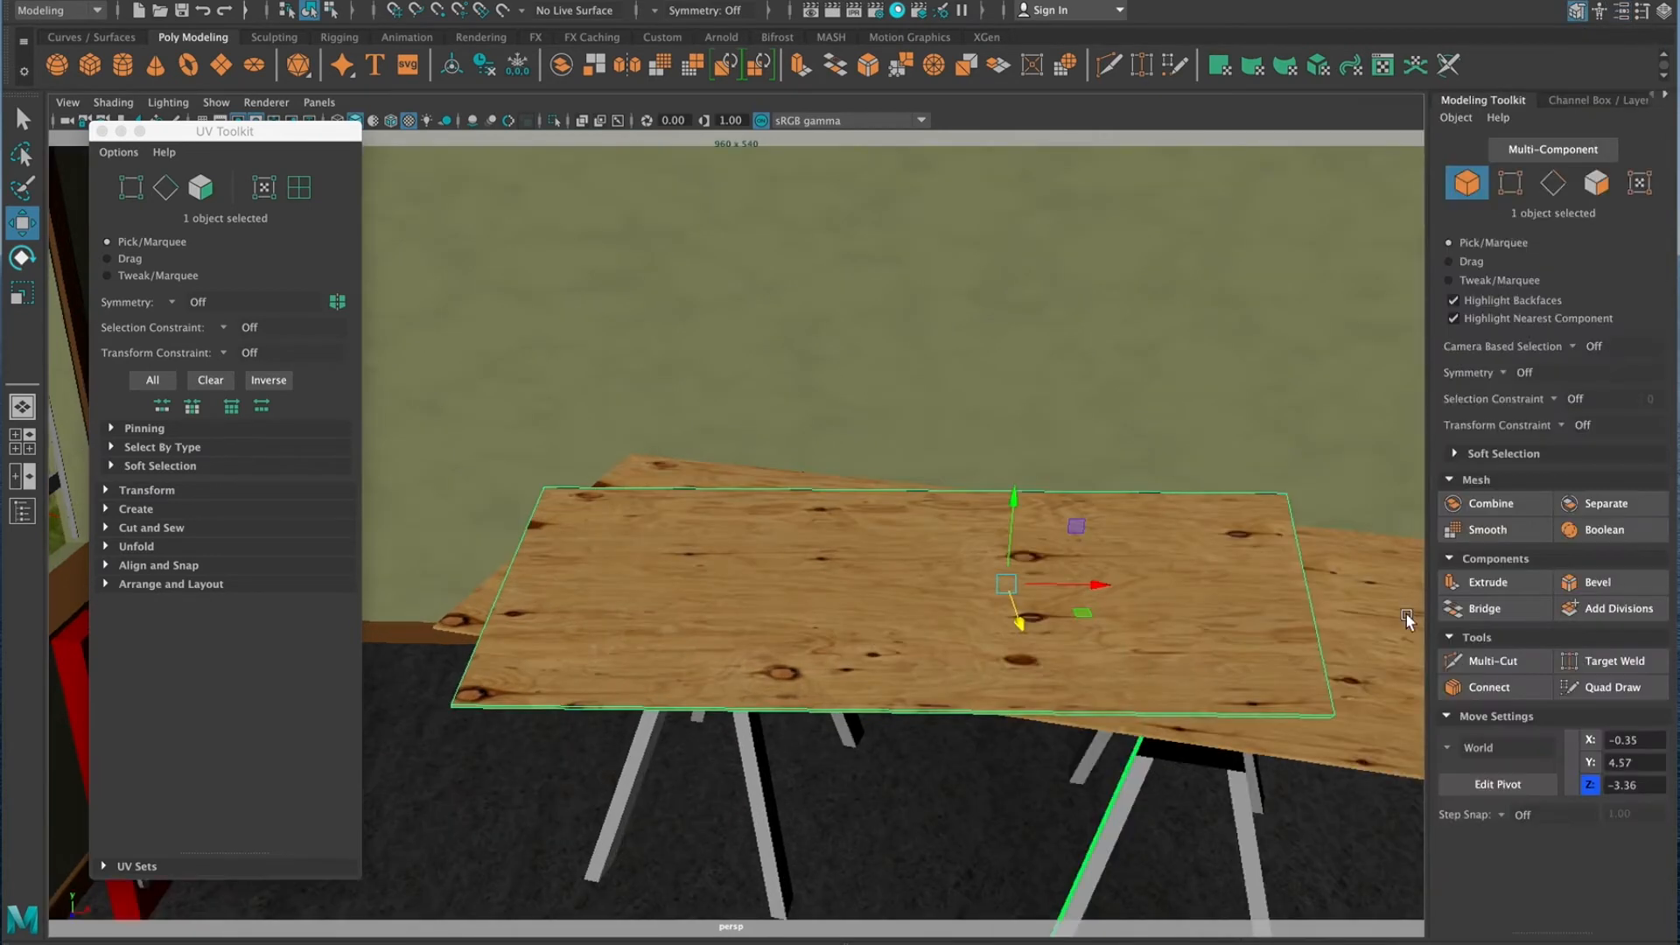
click(1497, 662)
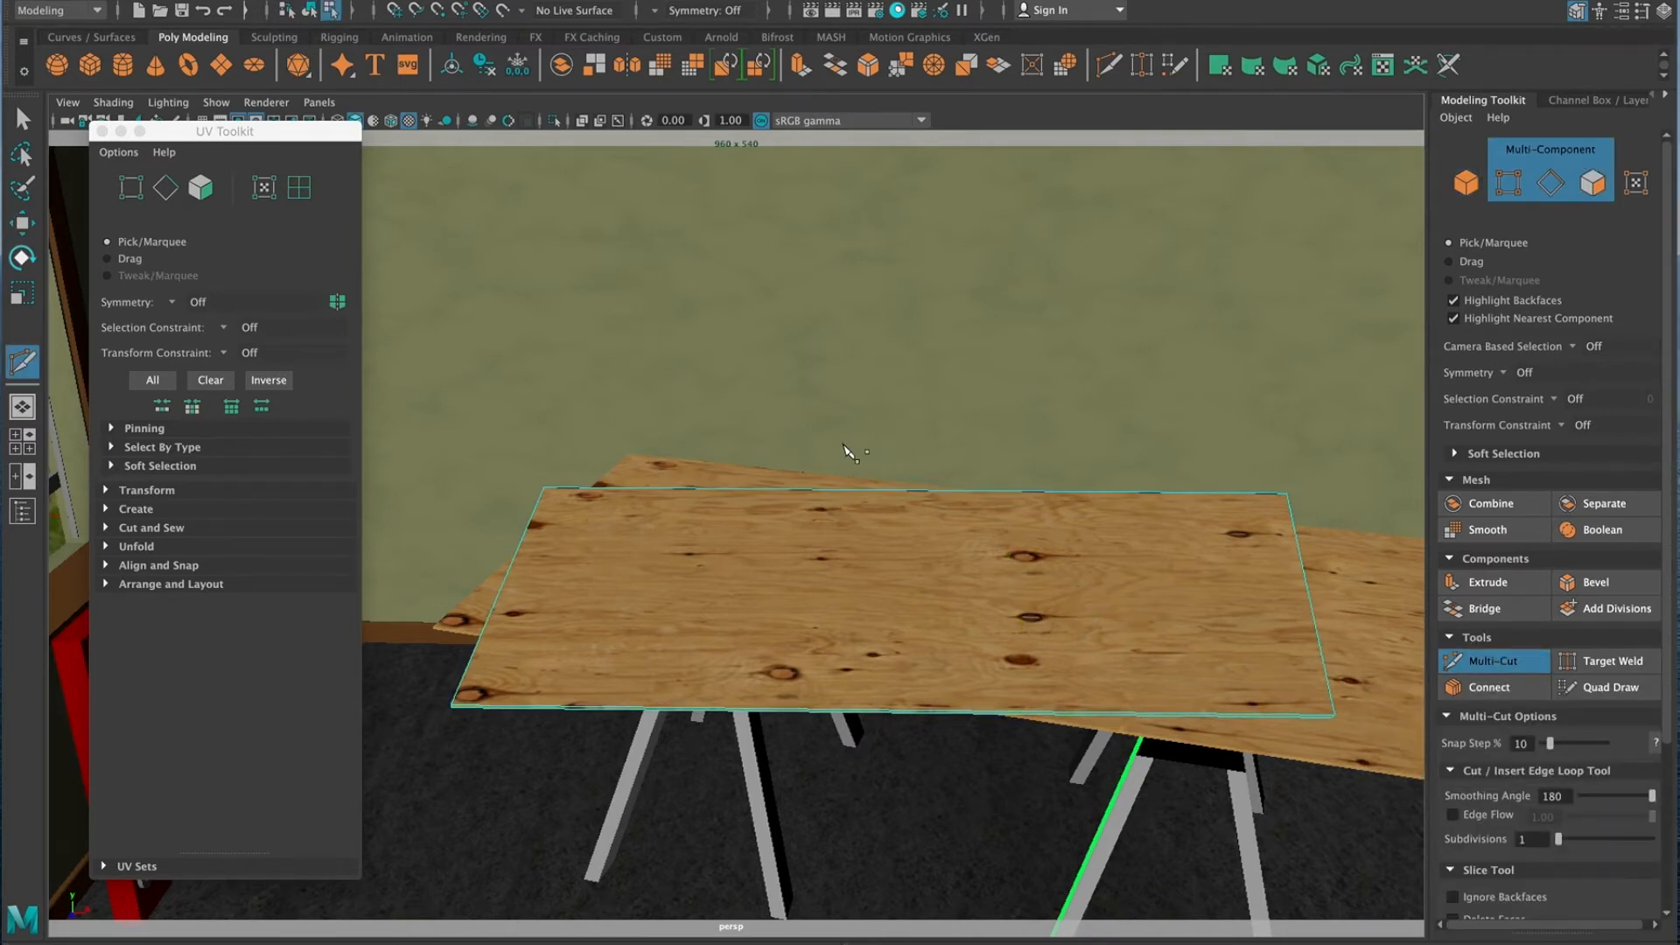
drag(878, 517, 1059, 752)
click(37, 121)
right_drag(1099, 607, 1054, 561)
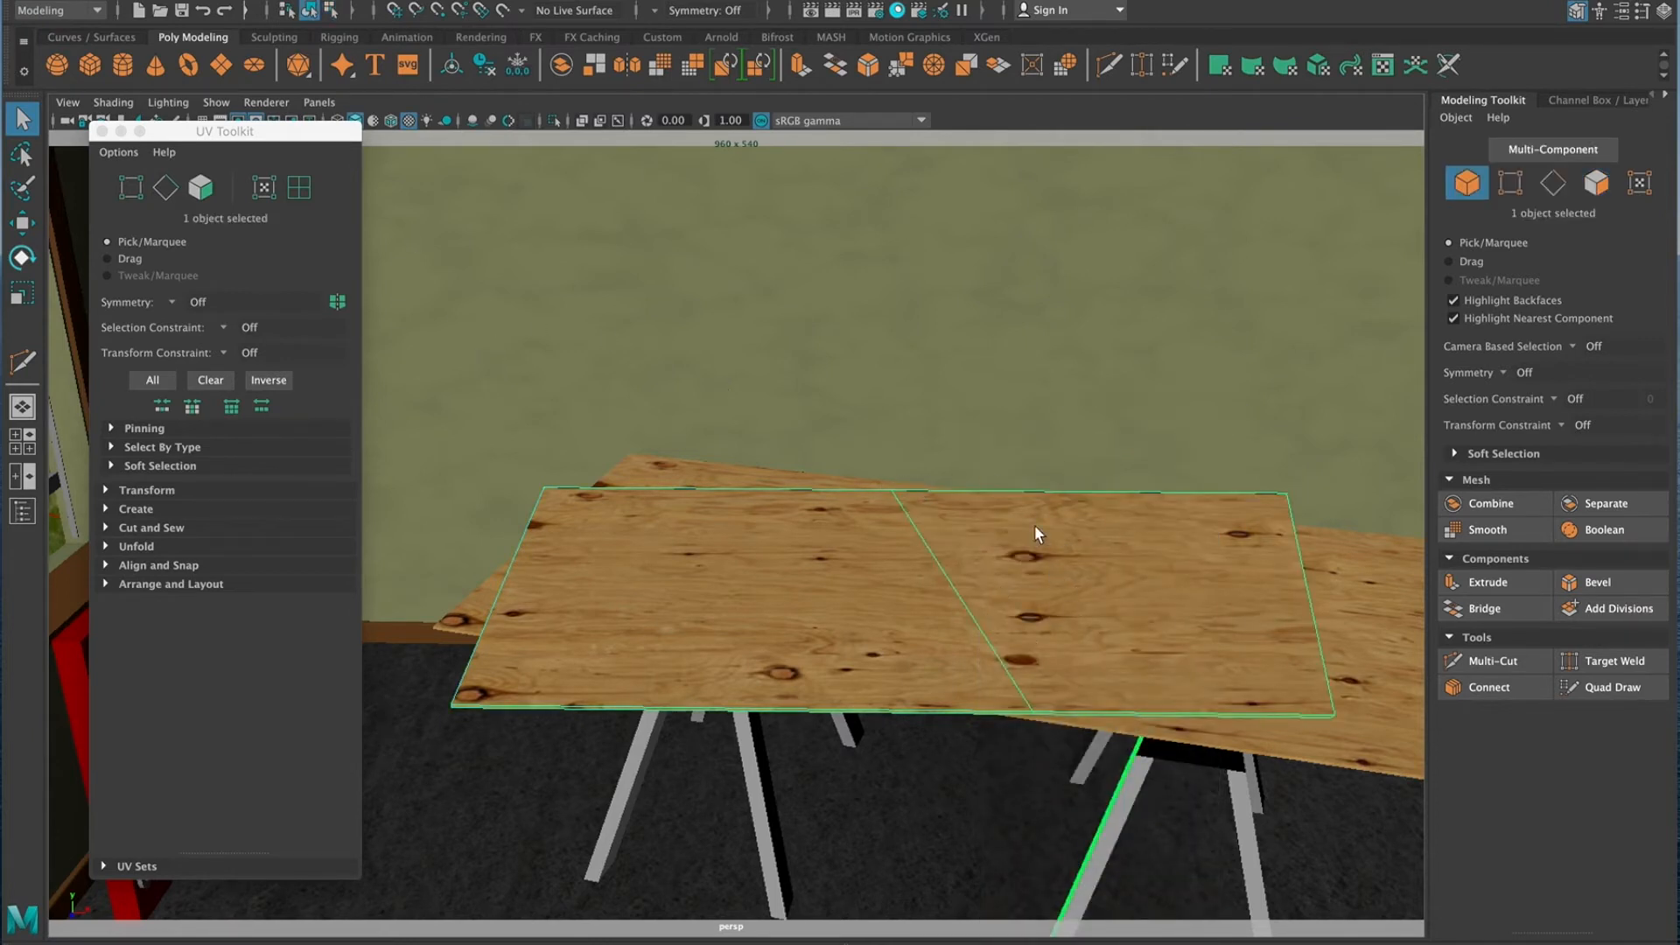
Try to select the faces on one side of the cut in the plywood sheet
alt+drag(1015, 675, 960, 664)
right_drag(1061, 445, 1041, 523)
click(999, 577)
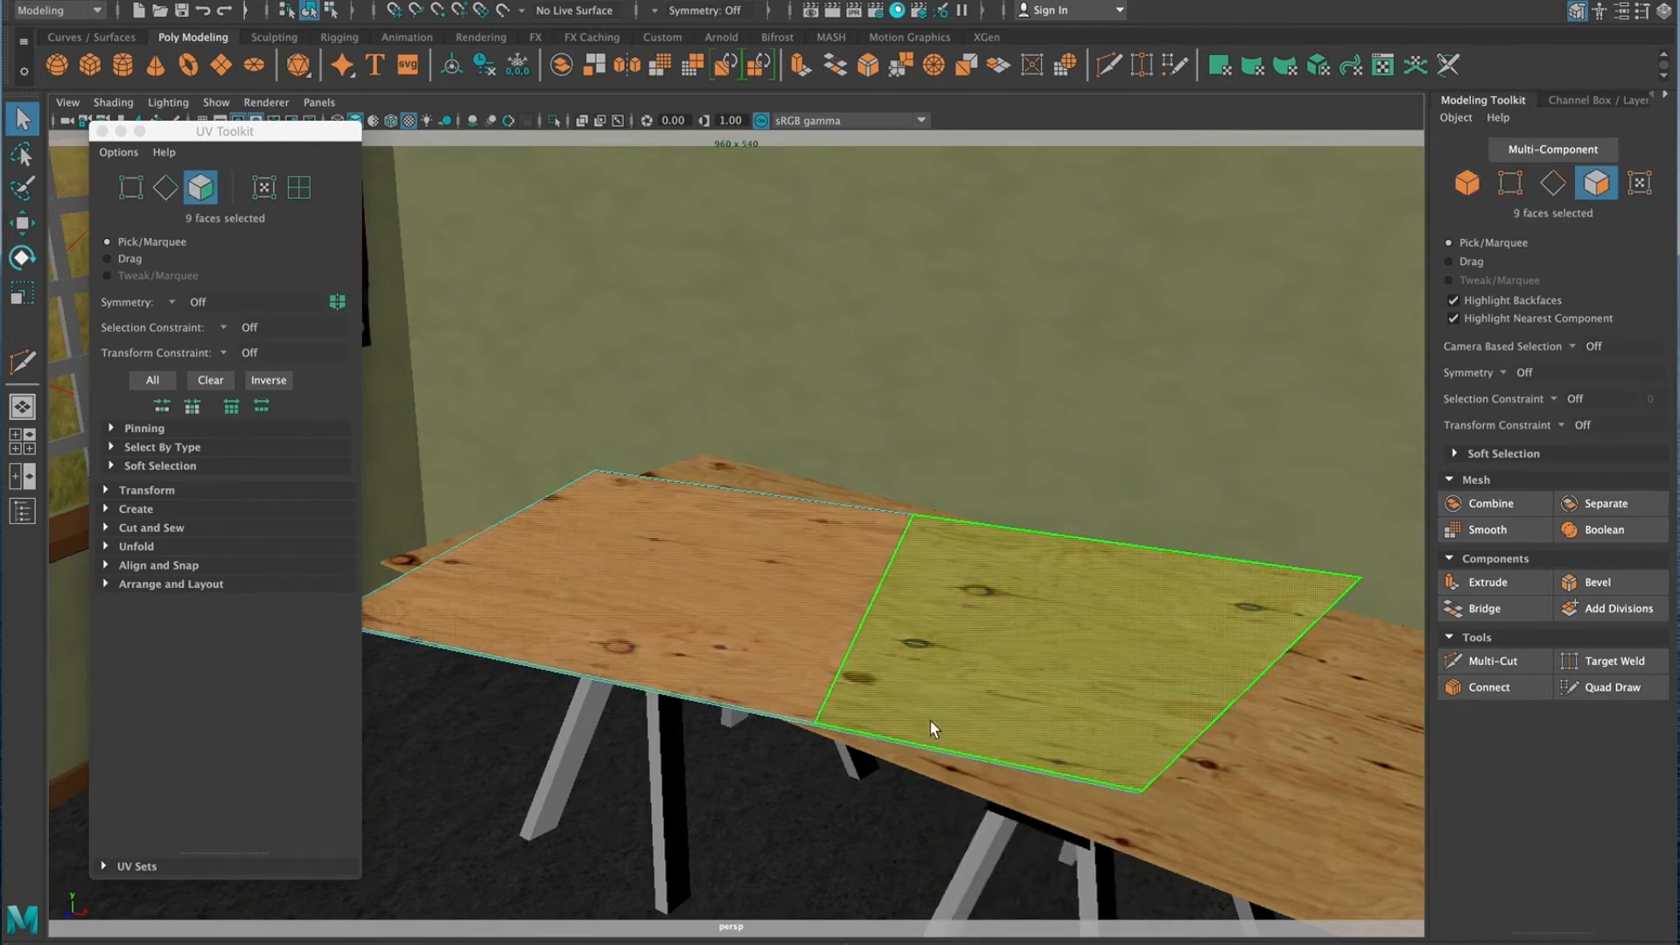
alt+drag(989, 628, 1006, 733)
click(1059, 501)
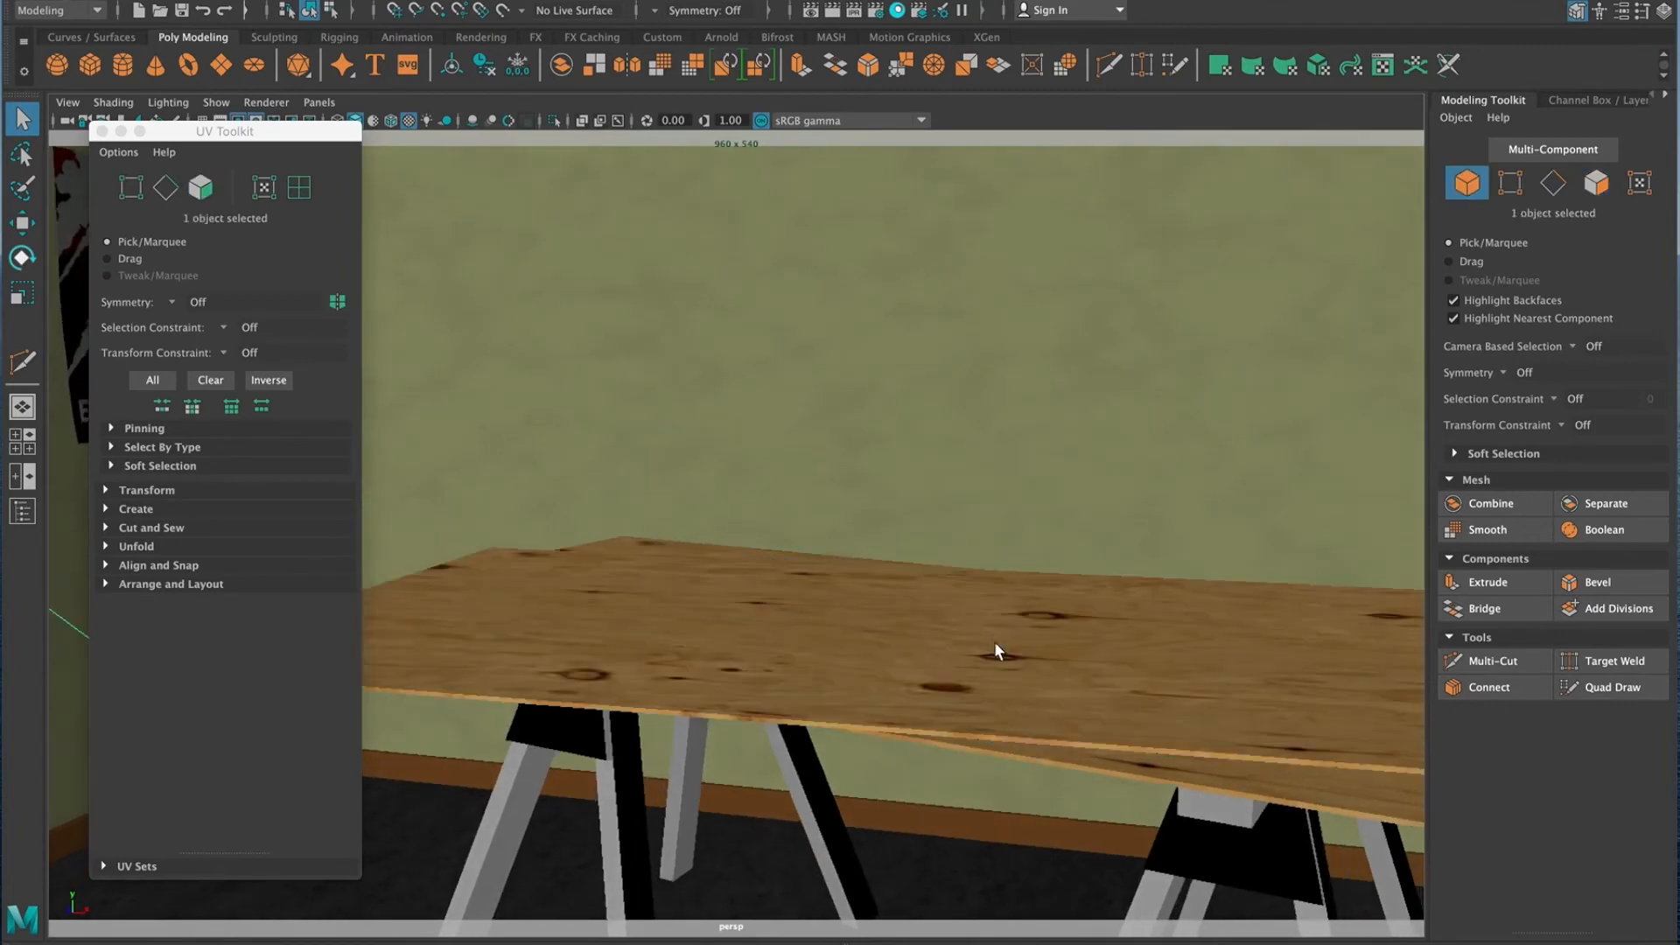
click(1004, 722)
alt+drag(1015, 647, 1031, 683)
right_drag(1030, 683, 1062, 502)
right_drag(1075, 637, 1073, 669)
click(1072, 669)
alt+drag(1047, 701, 1041, 652)
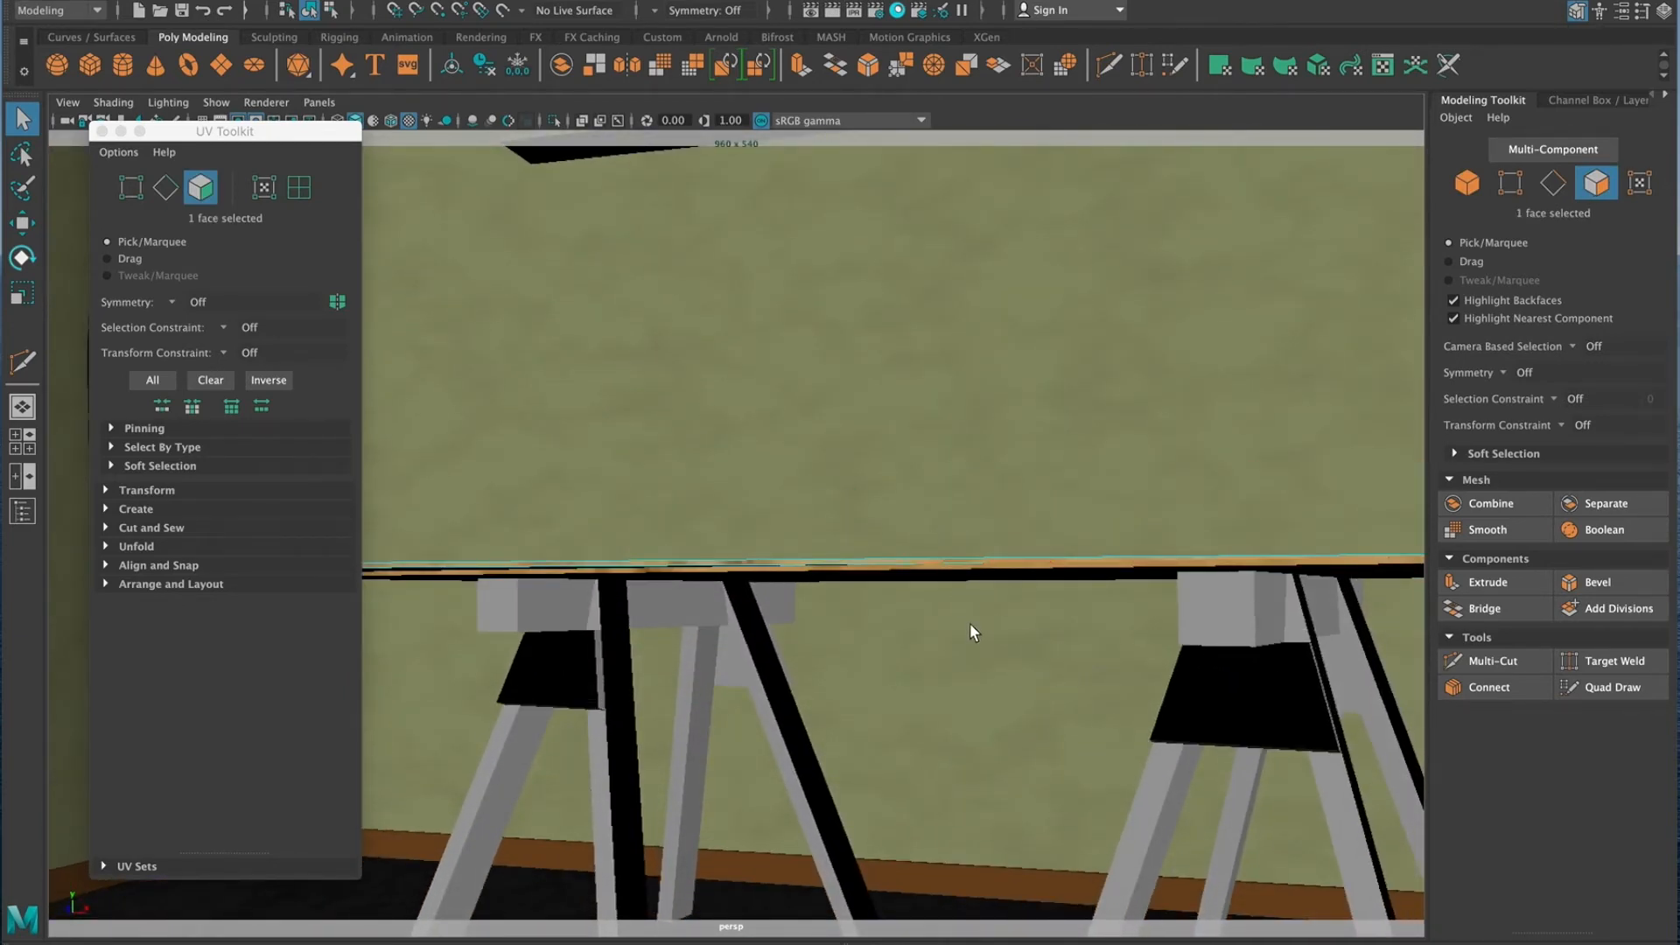
alt+drag(976, 564, 927, 688)
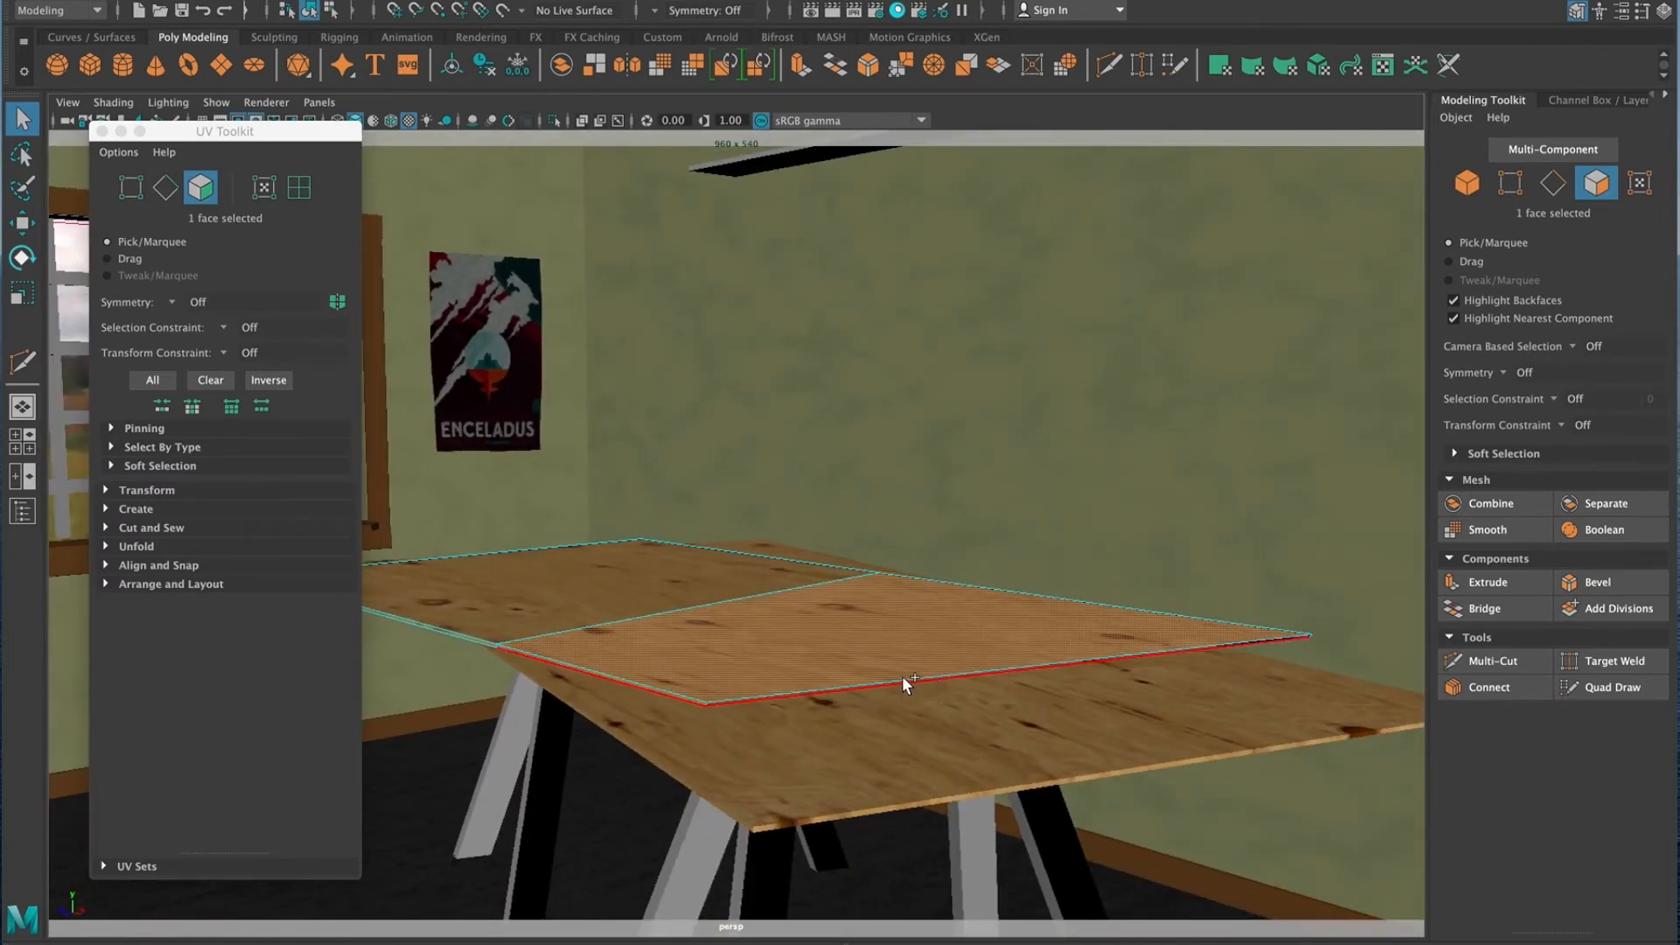
alt+drag(727, 696, 942, 663)
right_drag(941, 663, 1063, 405)
Undo the face selections and the diagonal slice in the plywood sheet
key(super+z)
key(super+z)
key(super+z)
key(super+z)
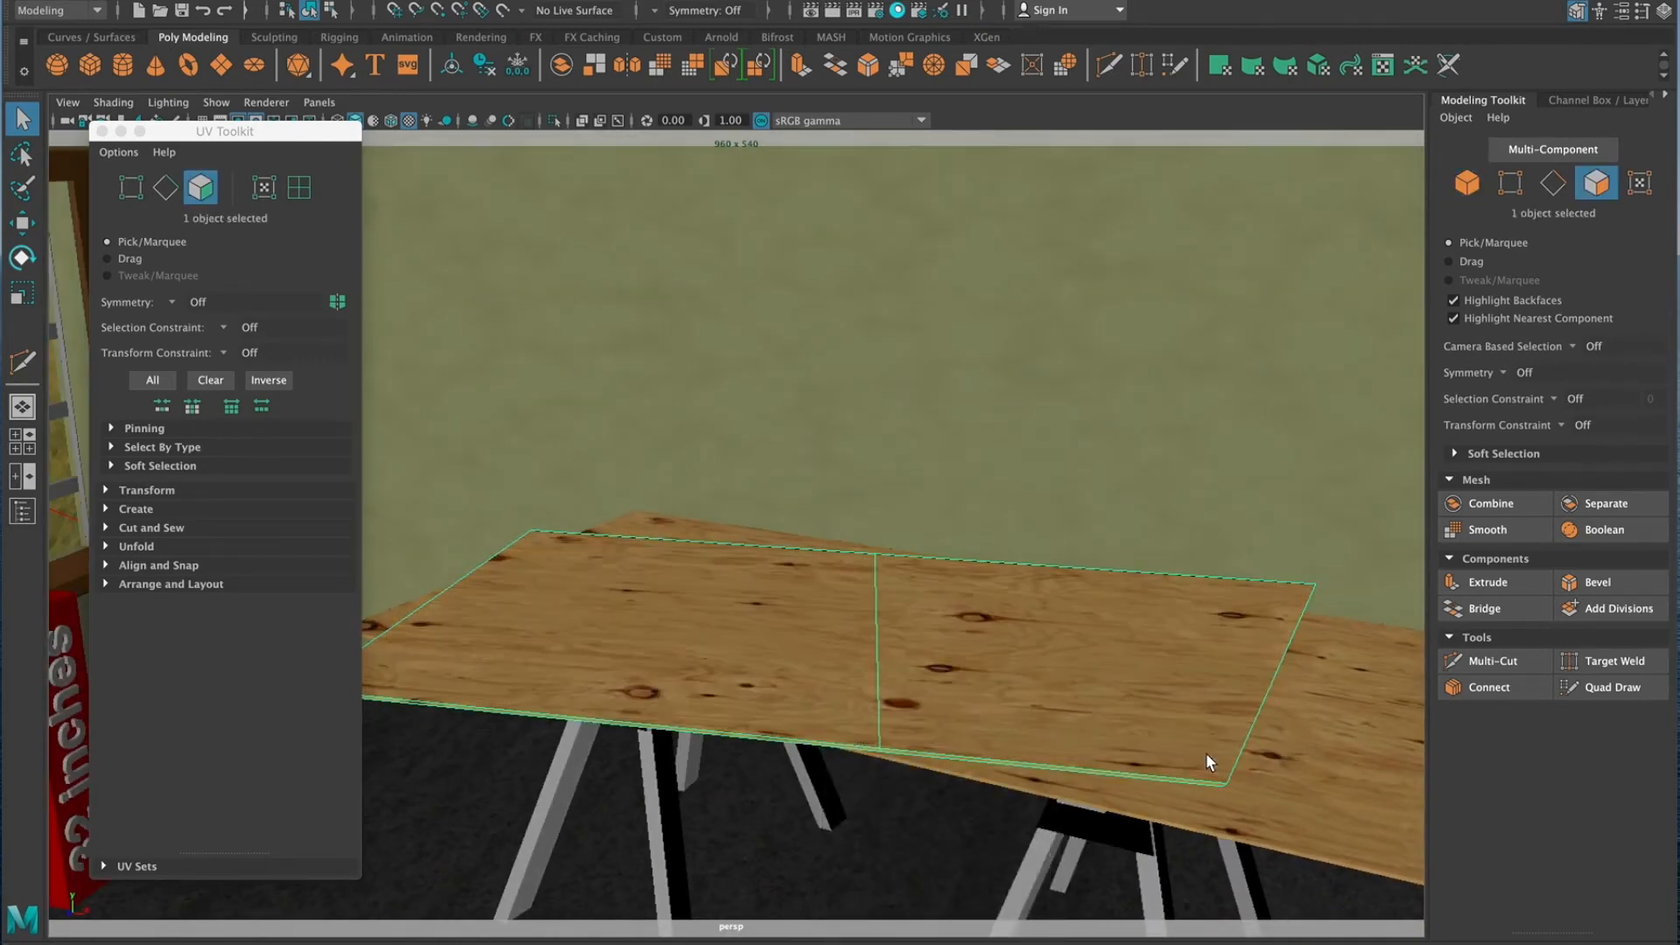
alt+drag(942, 703, 910, 729)
click(943, 704)
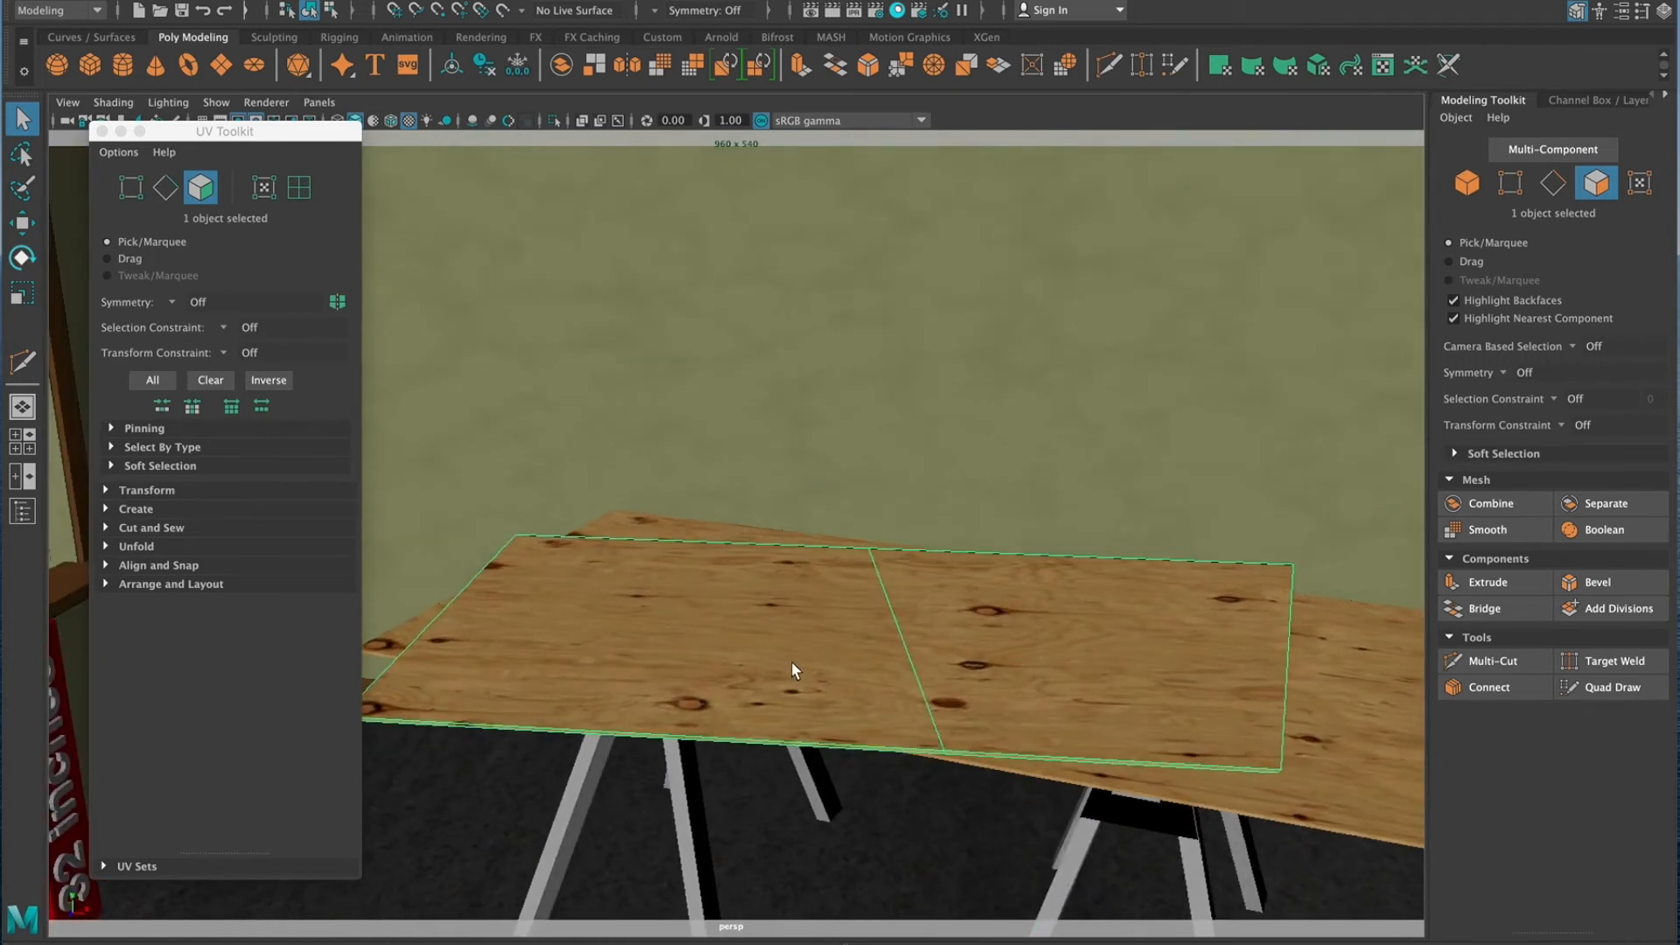
key(F11)
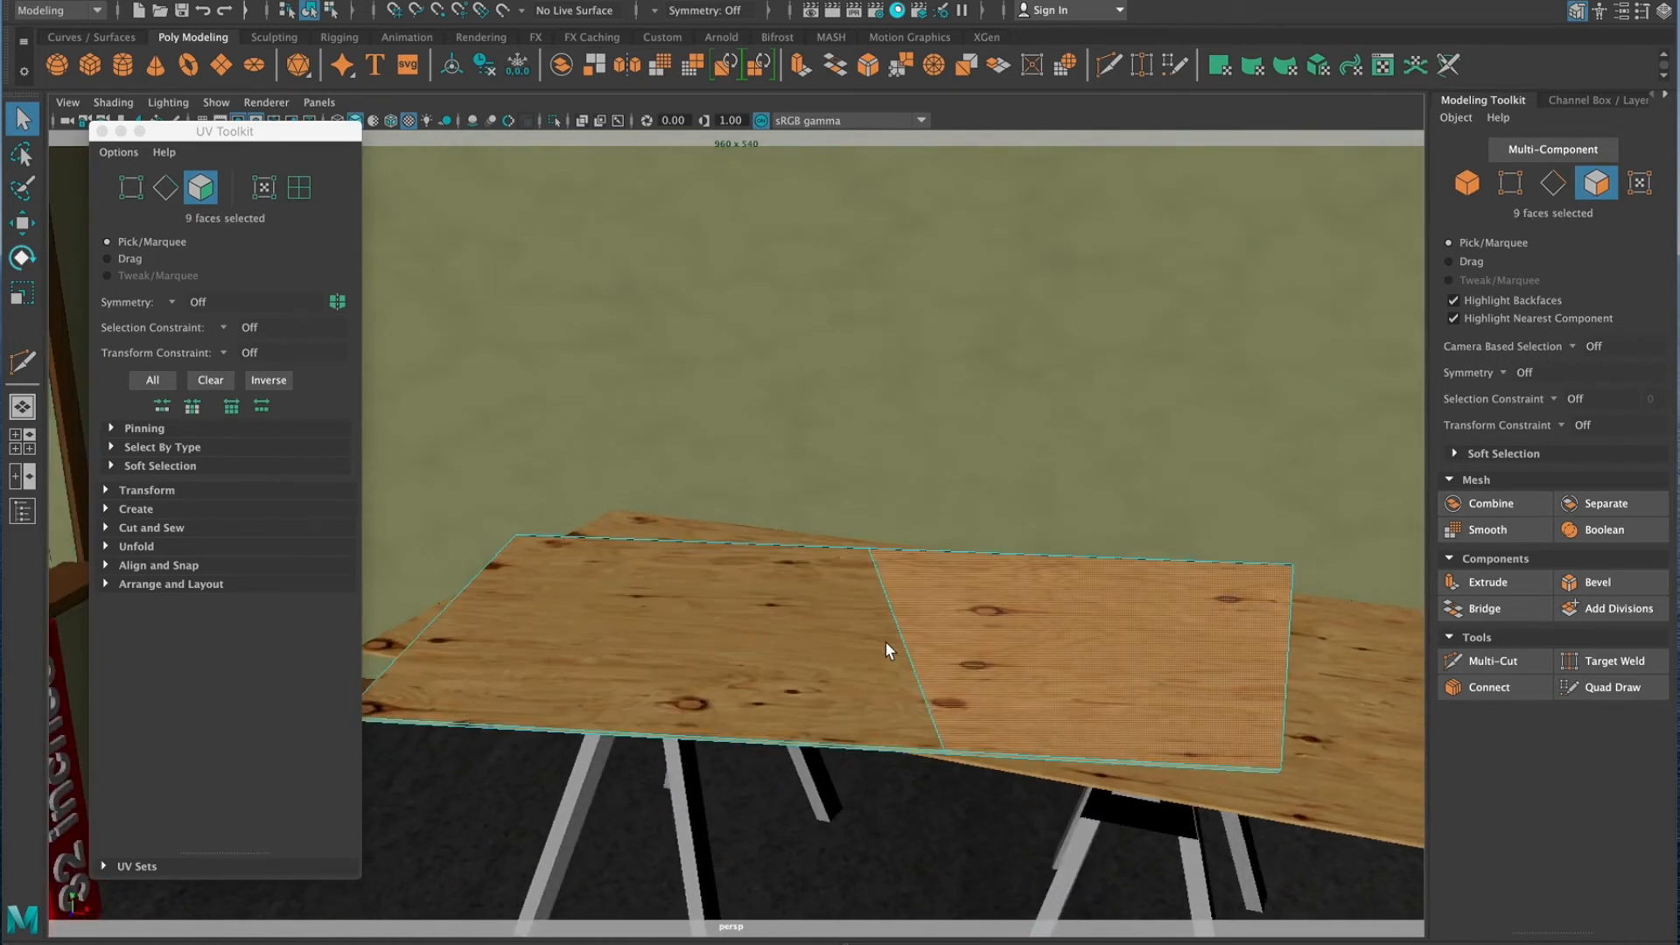
key(super+z)
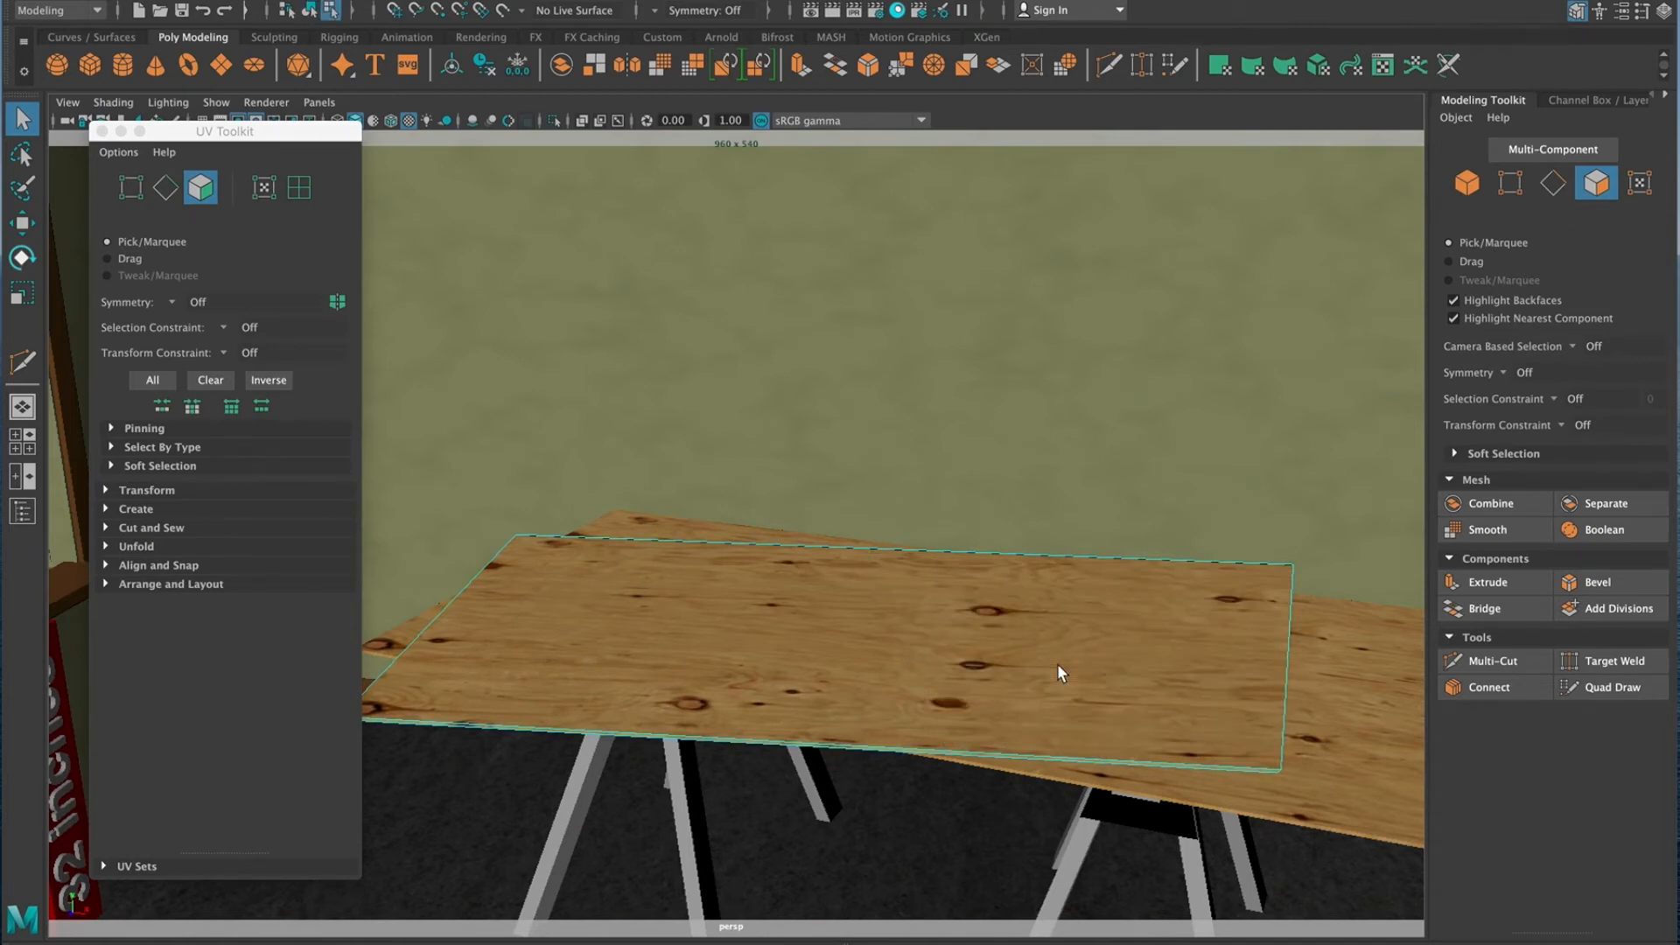
Duplicate the uncut upper plywood sheet and raise the copy above the table
right_click(966, 637)
right_drag(1047, 404, 1045, 411)
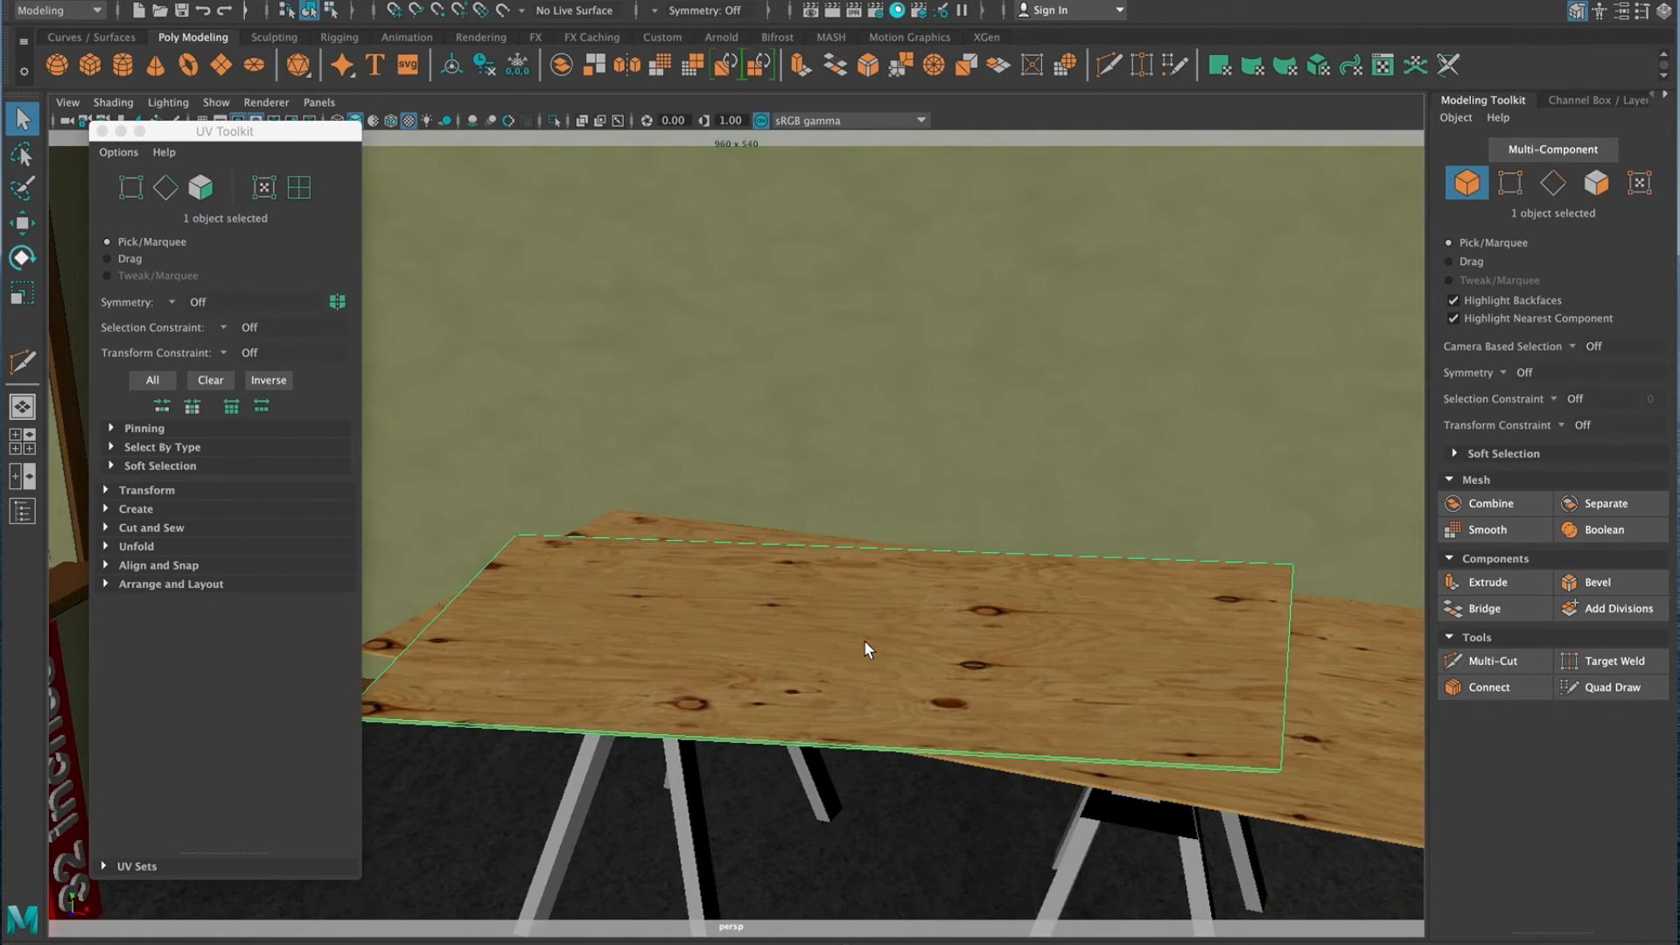
key(ctrl+d)
key(w)
drag(971, 551, 983, 378)
alt+drag(908, 566, 1002, 629)
Slice the raised plywood copy diagonally from its back edge to its front edge with Multi-Cut
click(1483, 664)
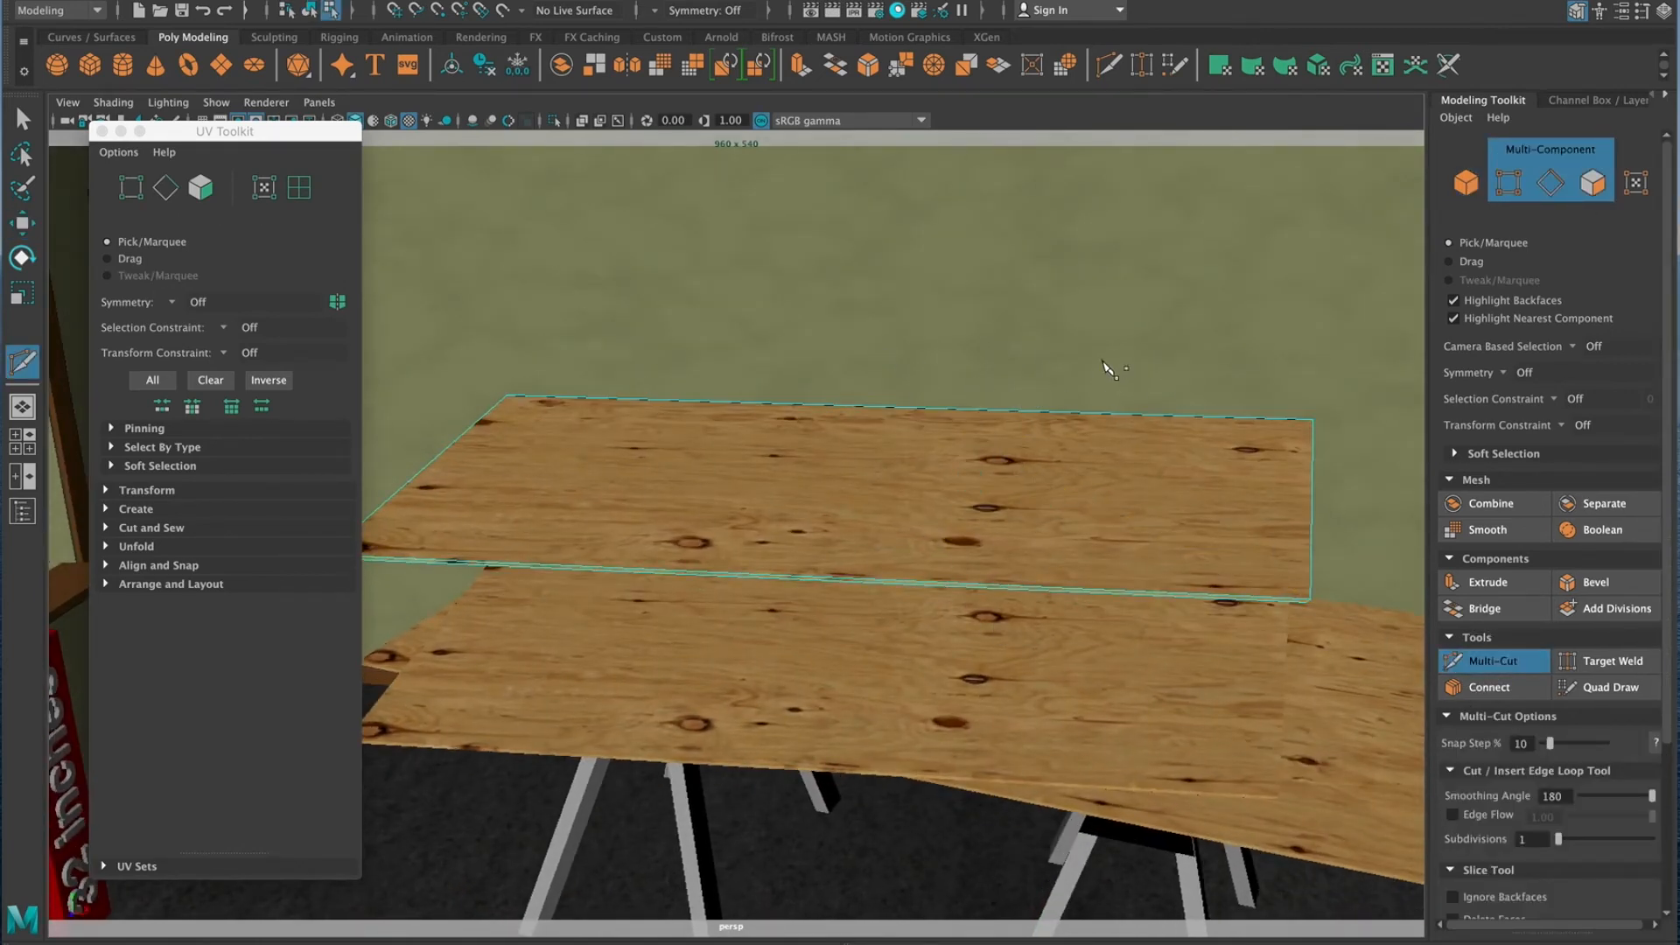
drag(884, 596, 776, 655)
click(23, 118)
Delete the faces of the larger part of the raised copy, including its edge strips, keeping the smaller piece as an object
click(1061, 514)
right_drag(1064, 444, 1062, 495)
click(727, 436)
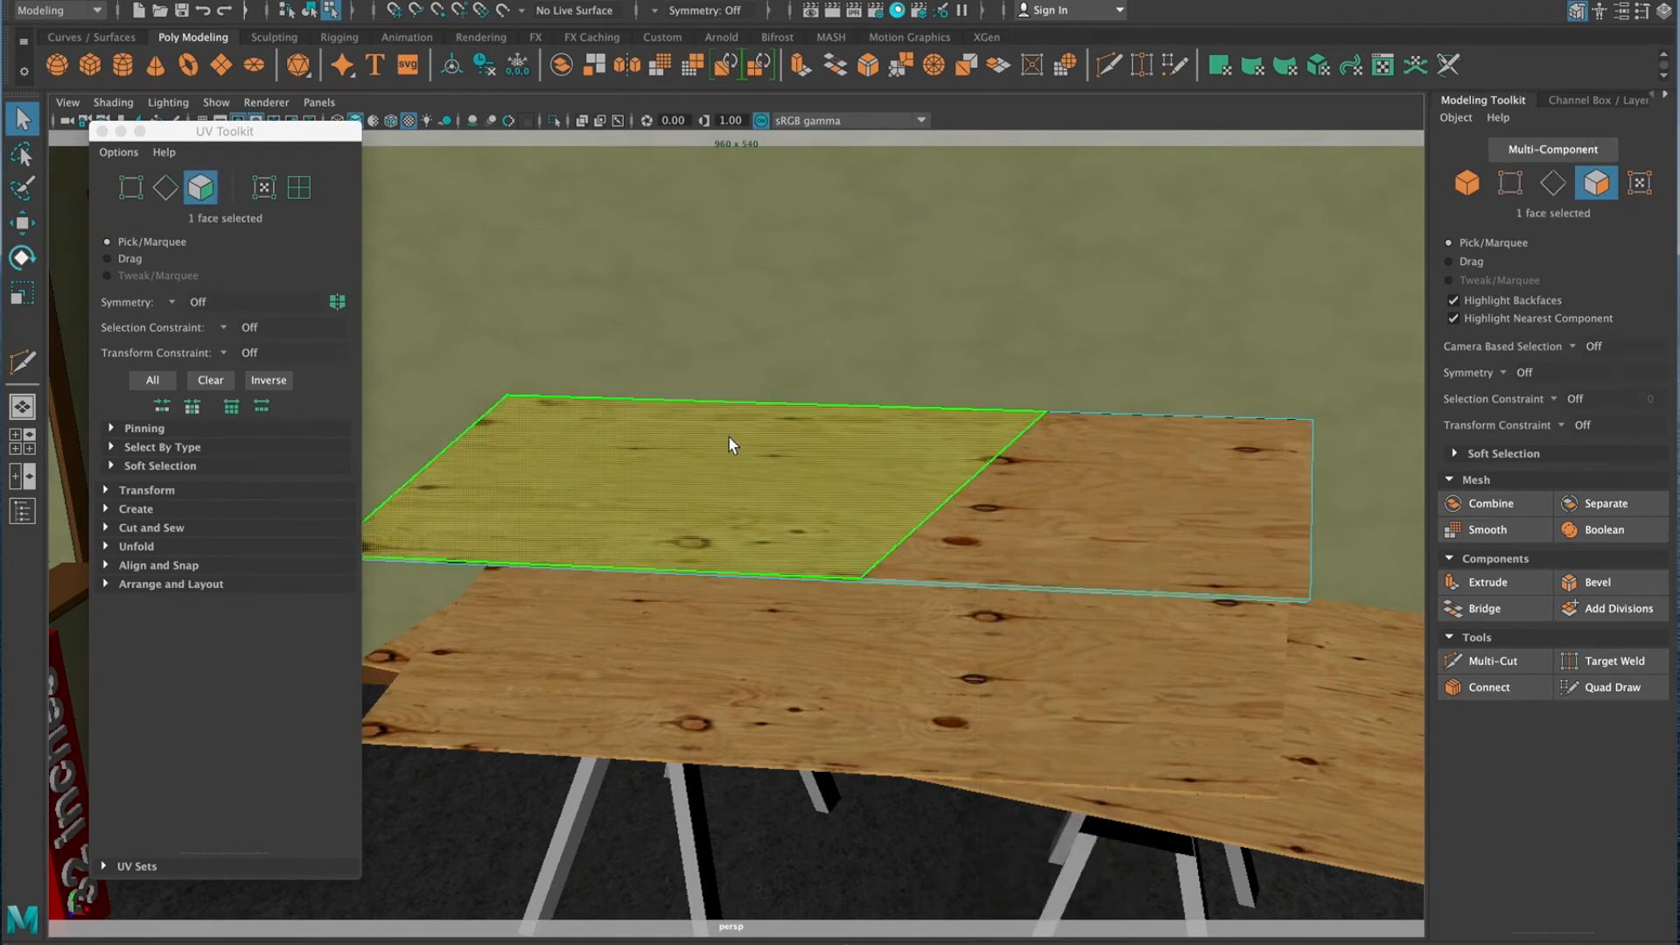
key(Delete)
key(Delete)
click(455, 440)
key(Delete)
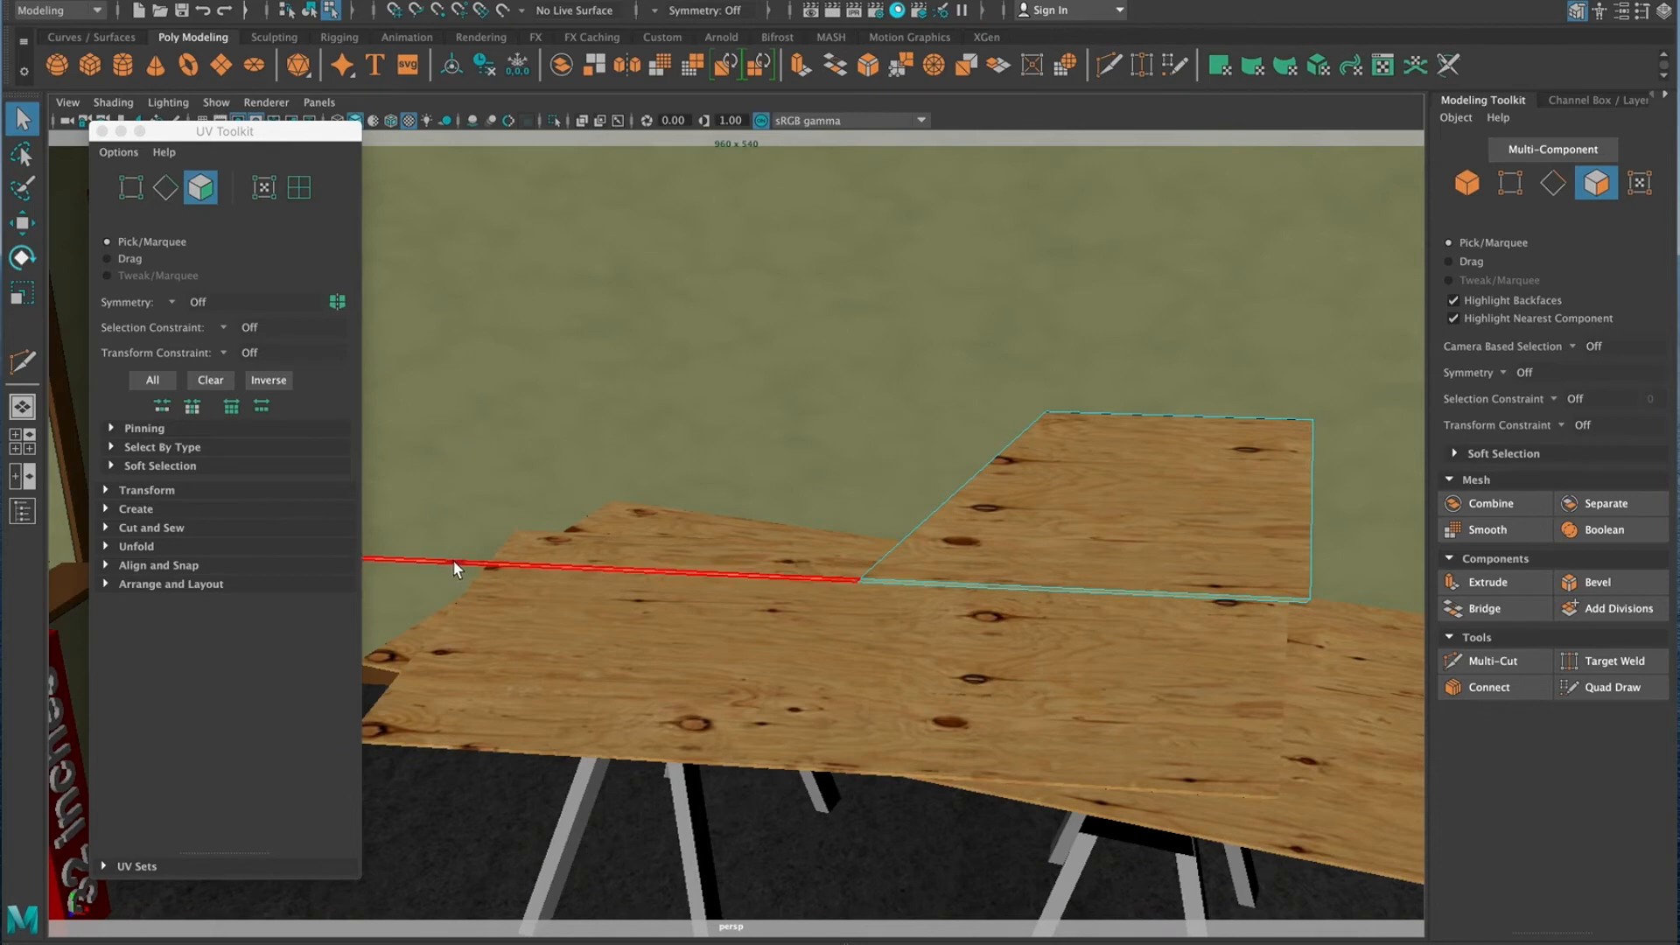
click(453, 558)
key(Delete)
click(1044, 536)
right_drag(1045, 444, 1140, 429)
Try to rotate the remaining plywood piece about its off-center pivot
alt+right_drag(1067, 584, 779, 638)
alt+drag(779, 637, 838, 612)
key(e)
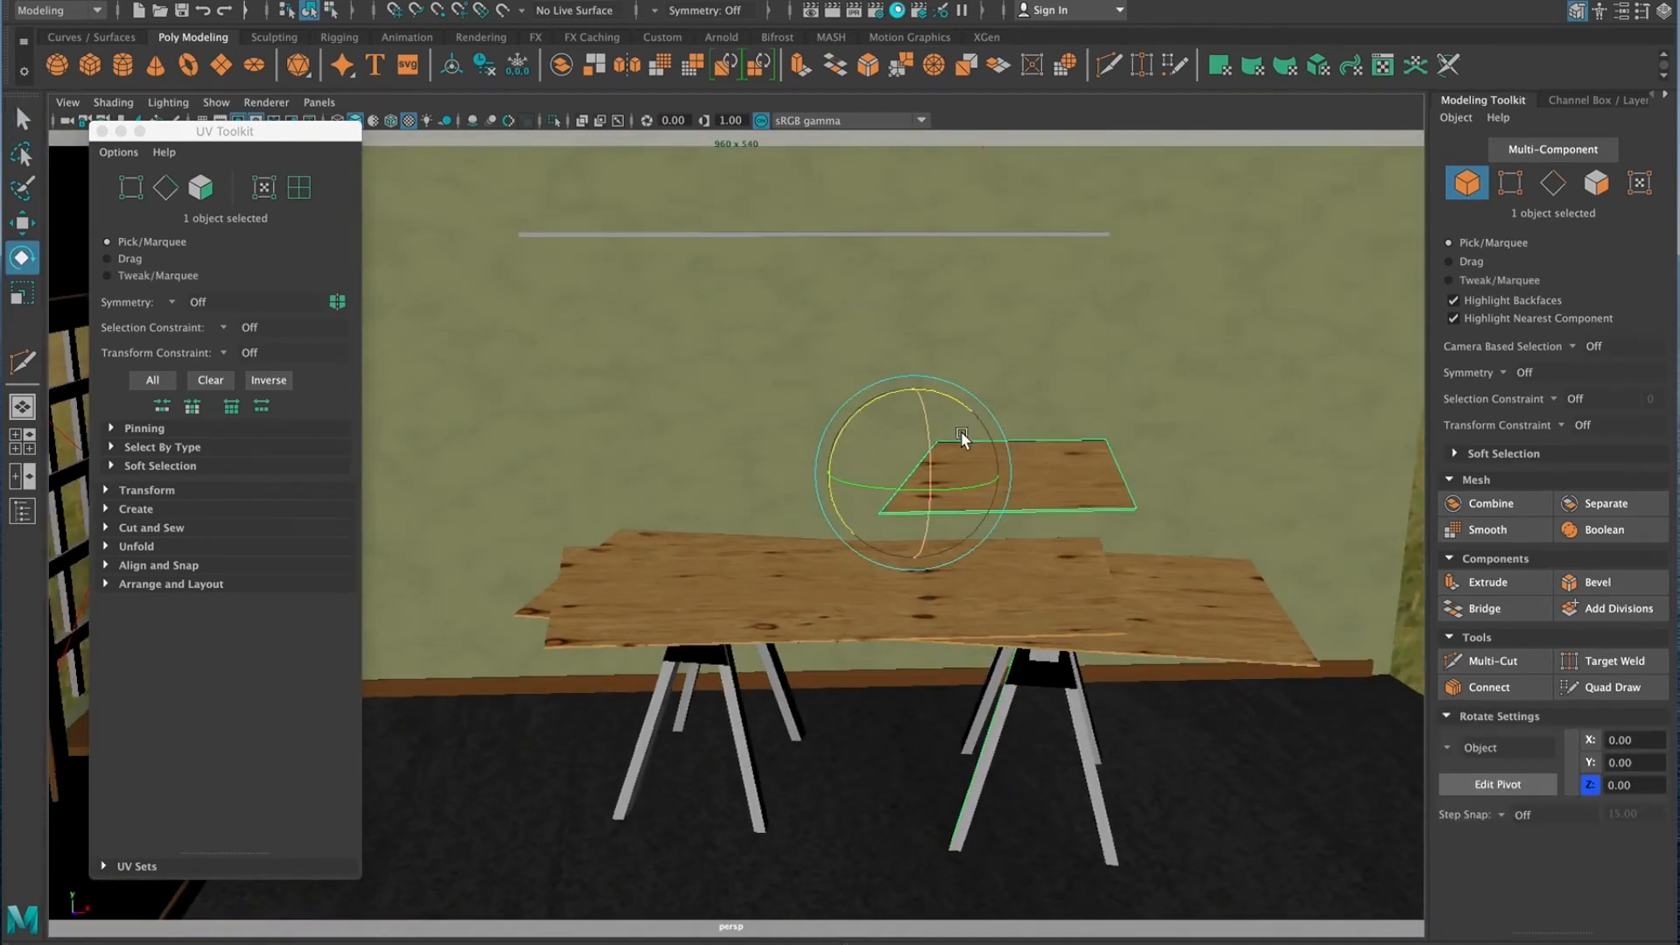
drag(964, 401, 1031, 540)
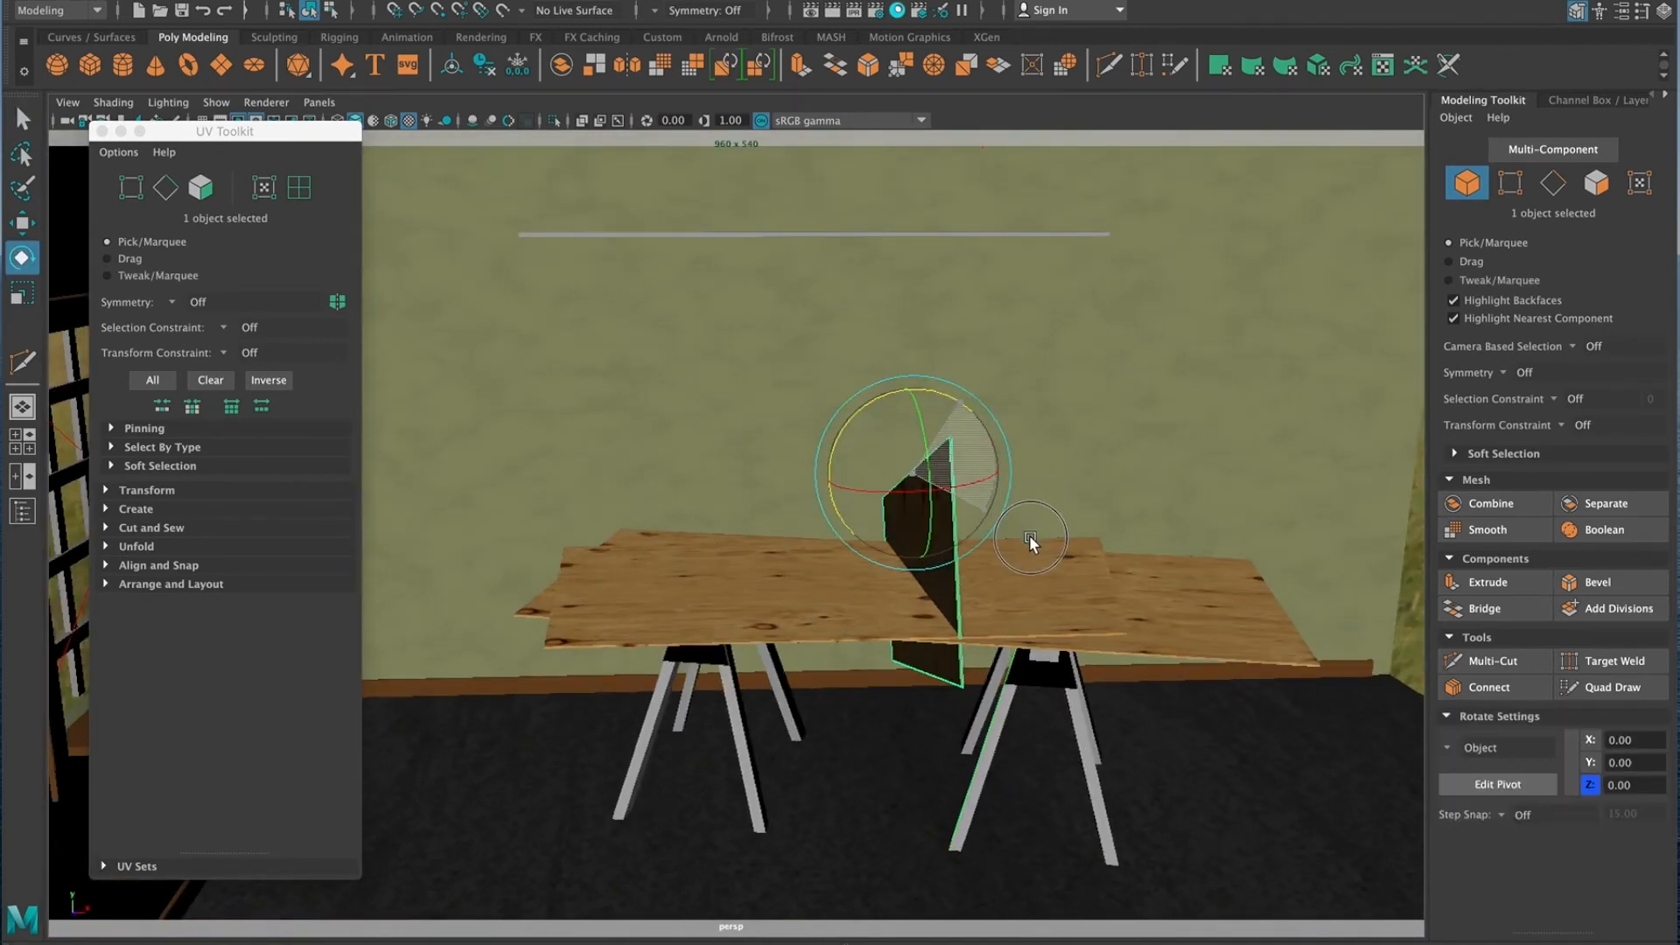
drag(922, 491, 1015, 644)
mouse_move(827, 600)
alt+mouse_down()
mouse_move(776, 607)
mouse_move(804, 604)
alt+mouse_up()
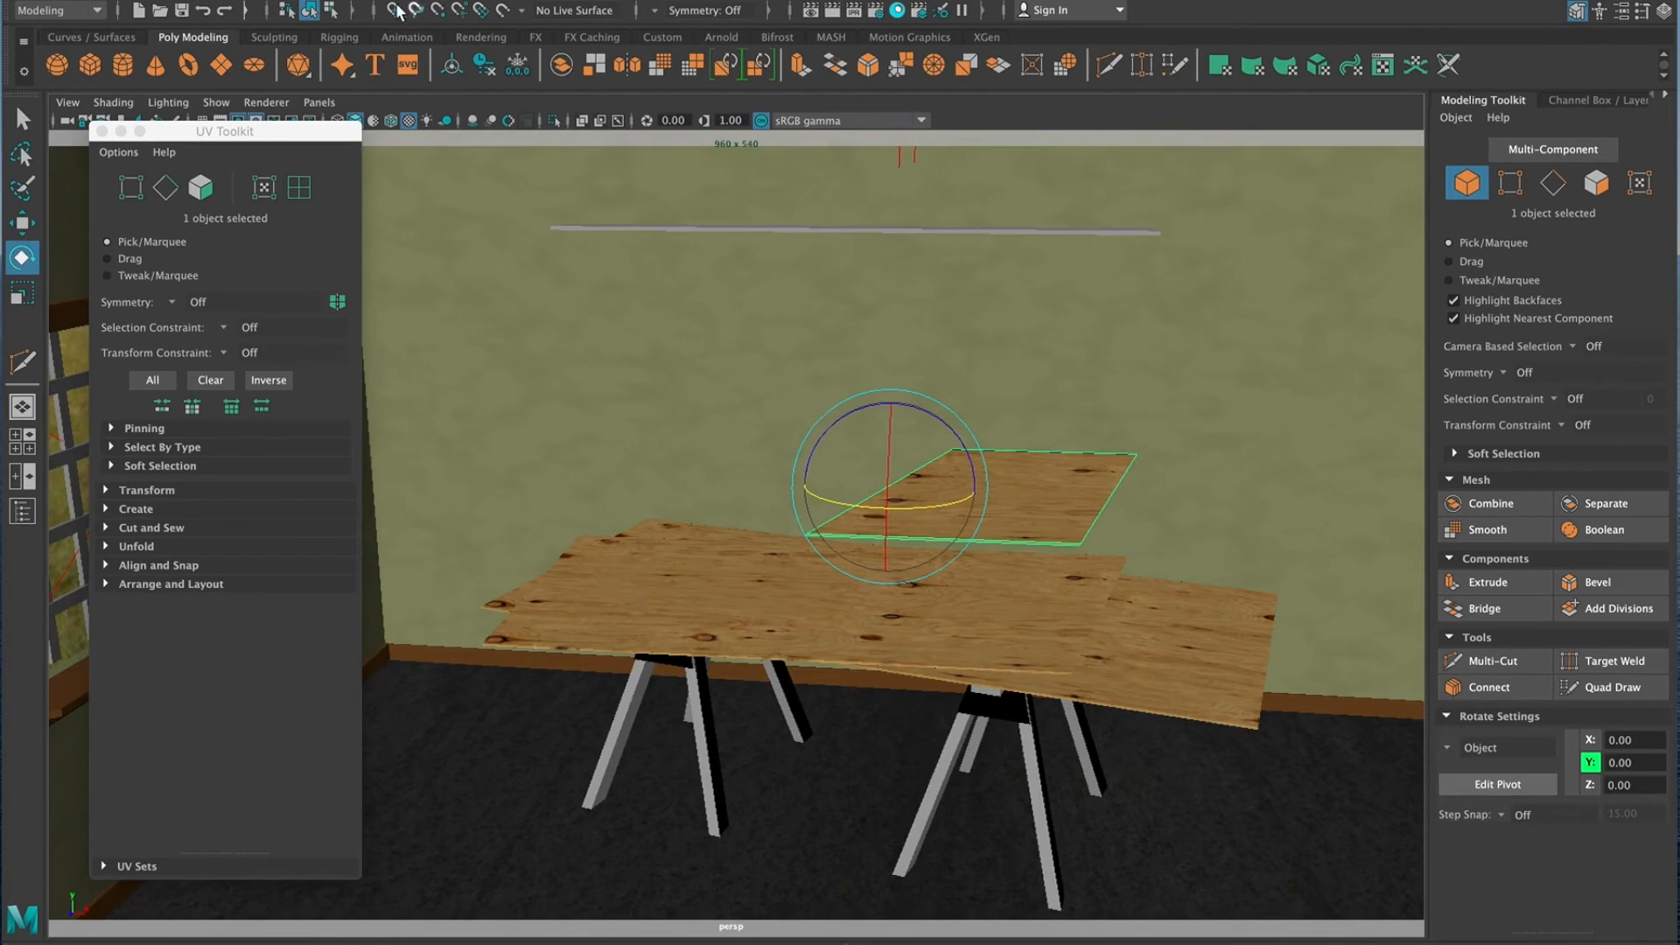
Center the plywood piece's pivot and move the piece along X toward the window wall, clear of the table
click(452, 68)
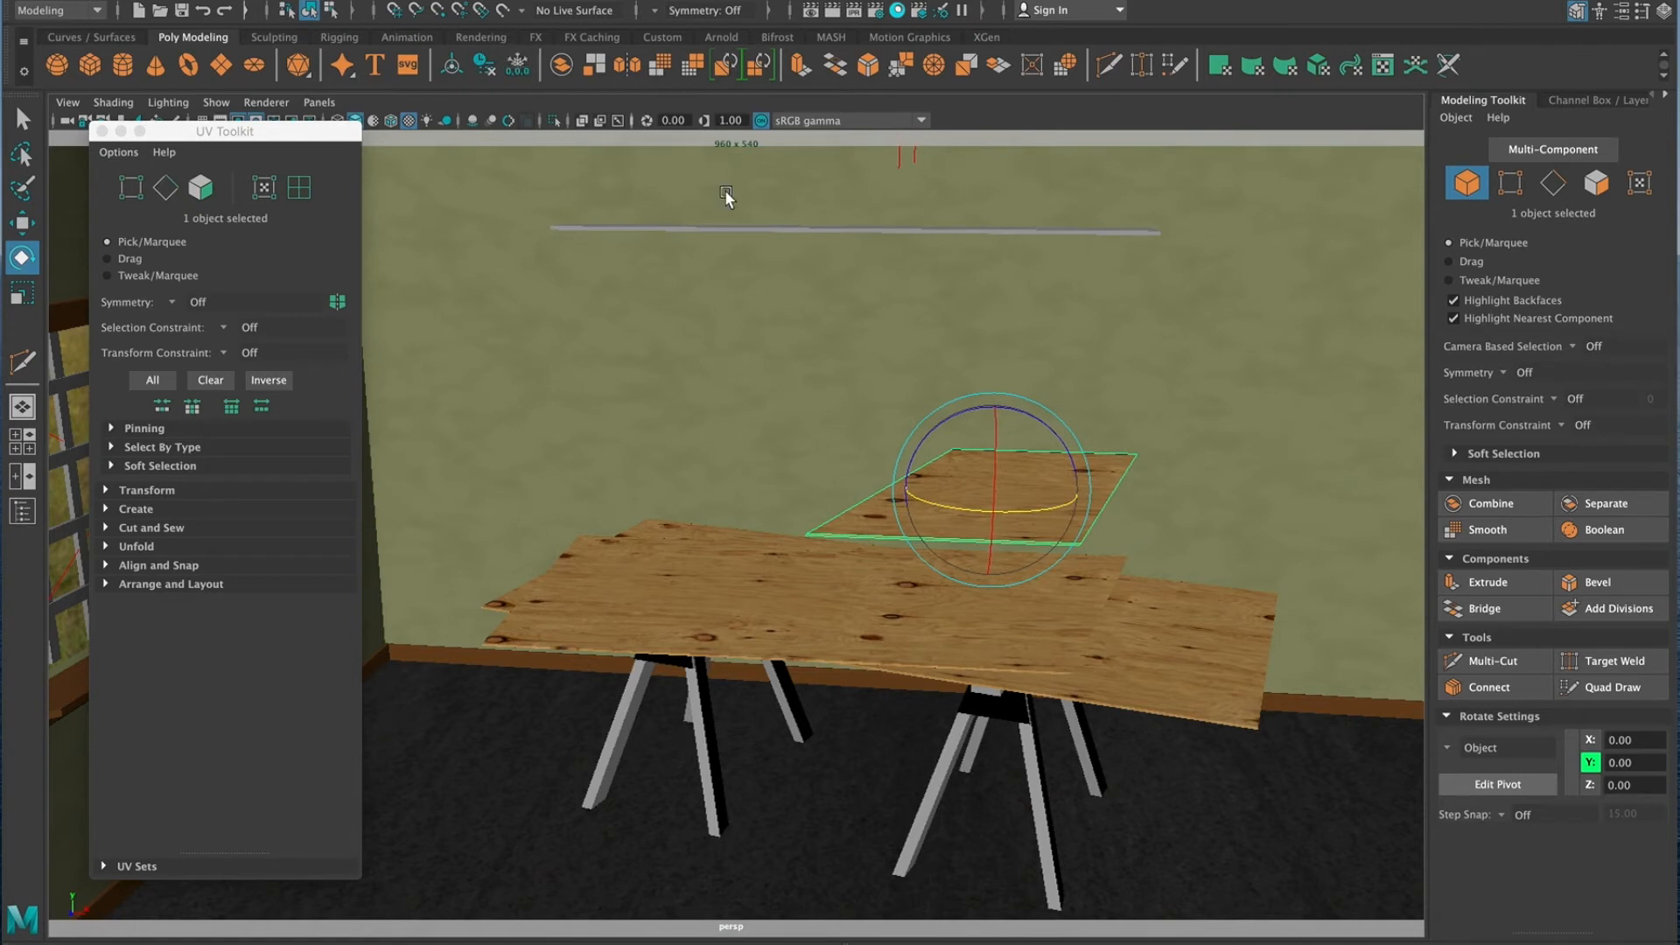
key(w)
drag(1106, 490, 711, 569)
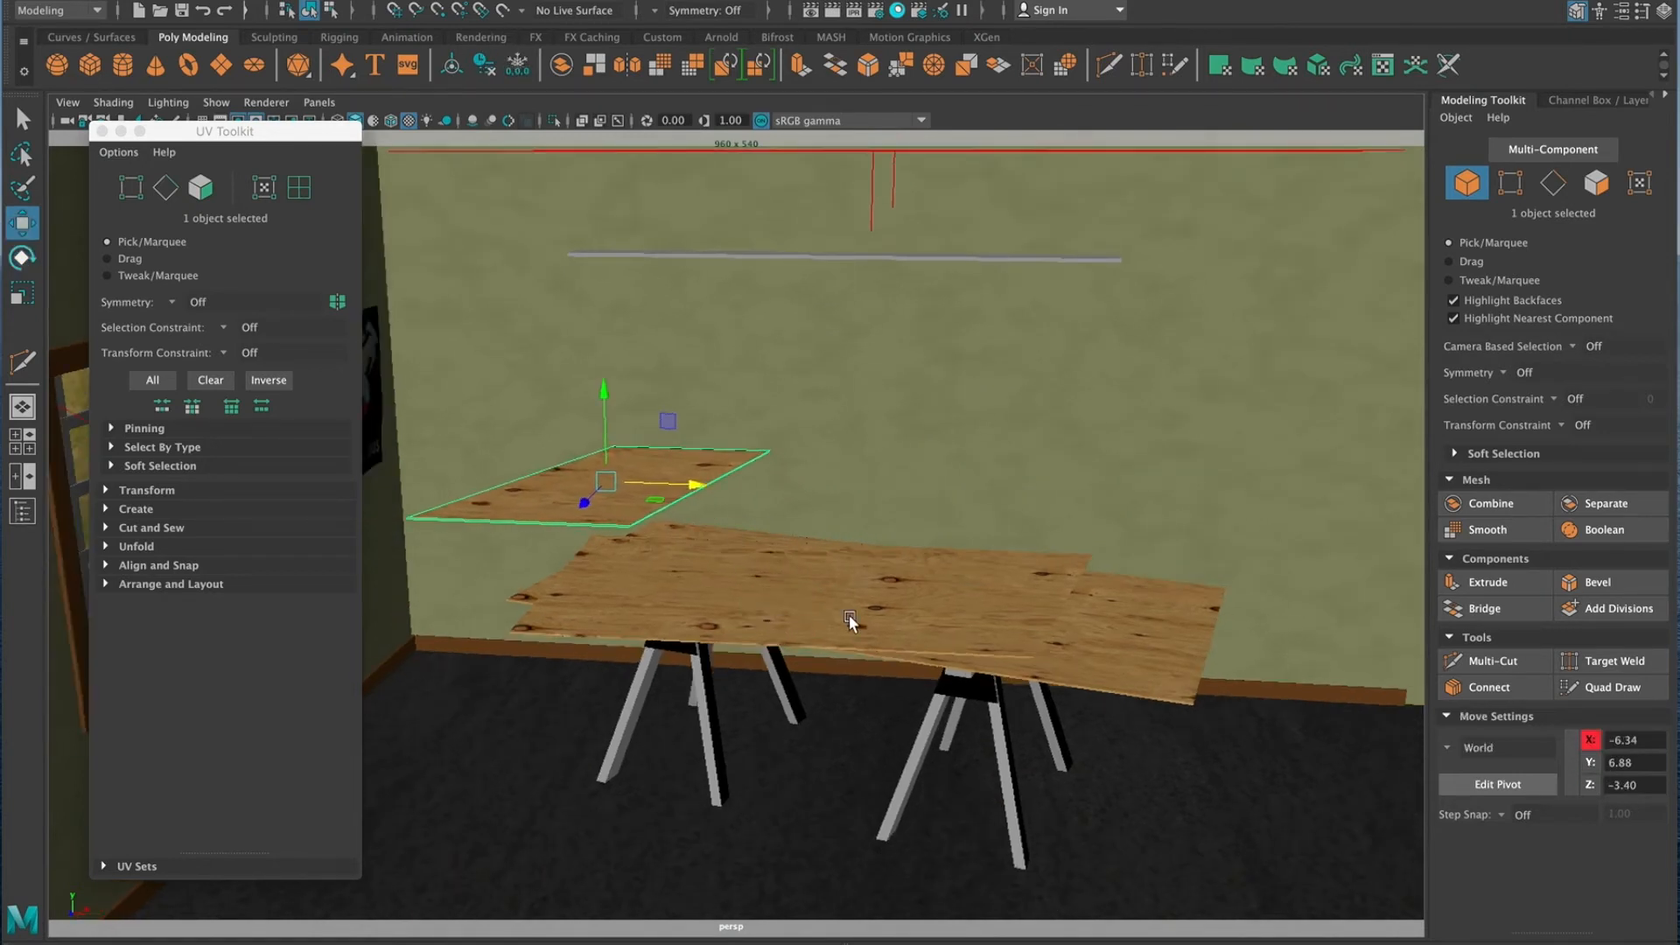
In the textured side view, stand the plywood piece upright with Rotate Z -90 and level its bottom edge with Rotate Y about 14.2
key(space)
key(space)
alt+right_drag(1087, 773, 1061, 751)
key(e)
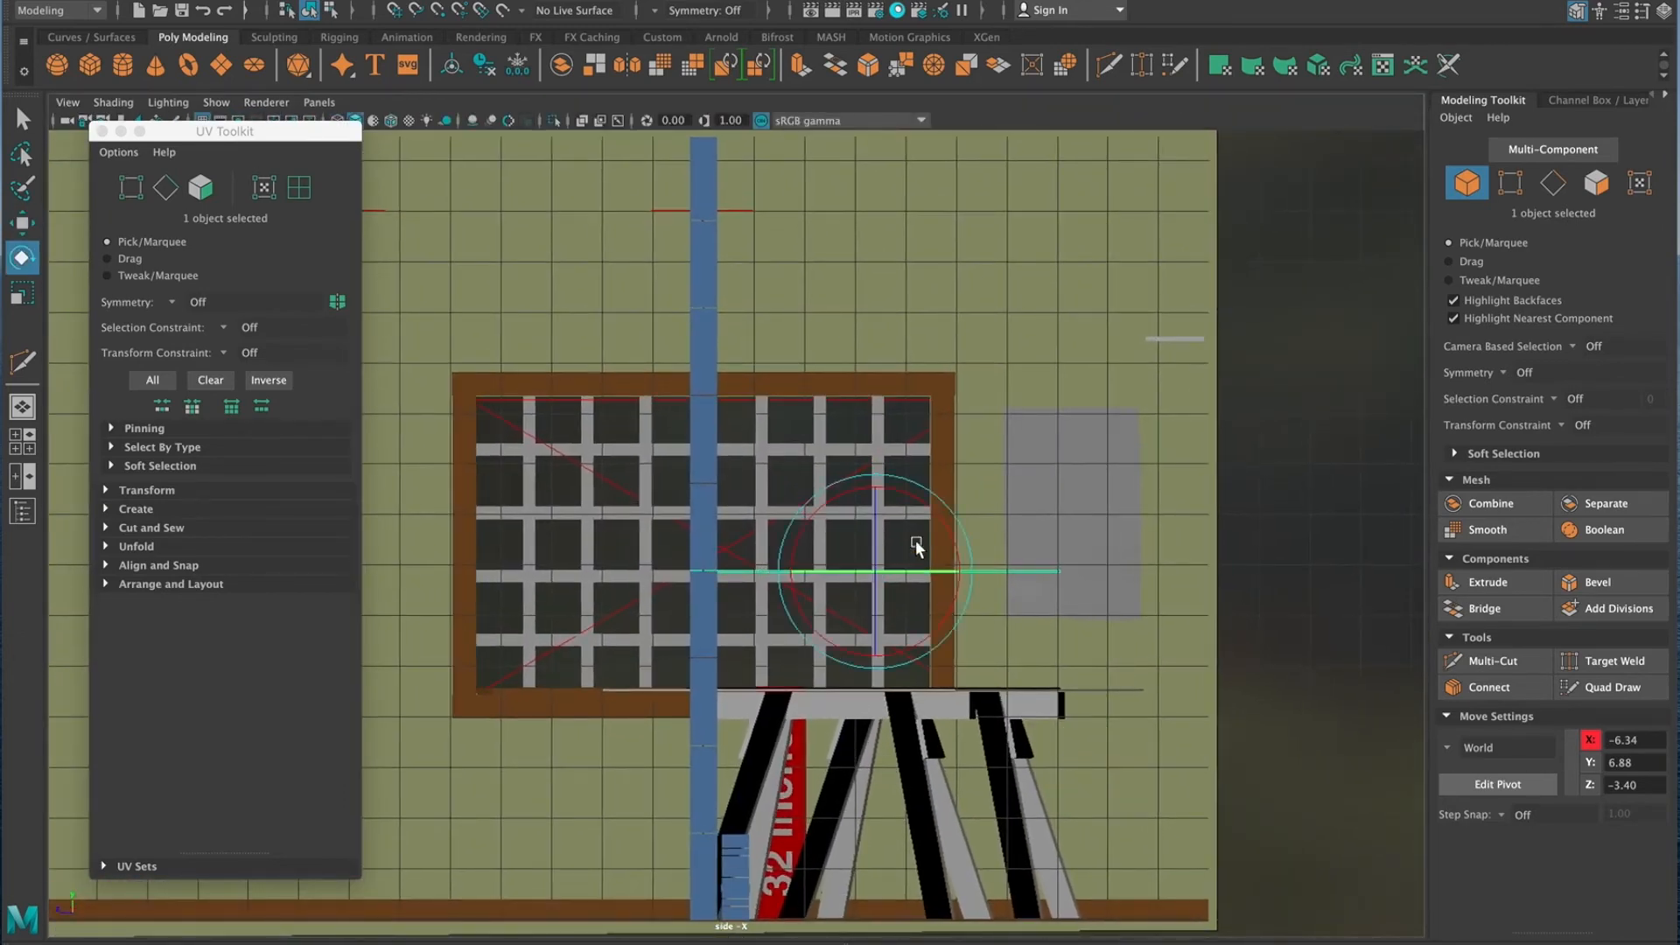
mouse_move(875, 530)
mouse_down()
mouse_move(876, 658)
mouse_move(889, 525)
mouse_move(891, 638)
mouse_move(892, 543)
mouse_move(873, 645)
mouse_move(873, 562)
mouse_move(876, 580)
mouse_move(884, 534)
mouse_move(881, 577)
mouse_move(896, 542)
mouse_up()
key(6)
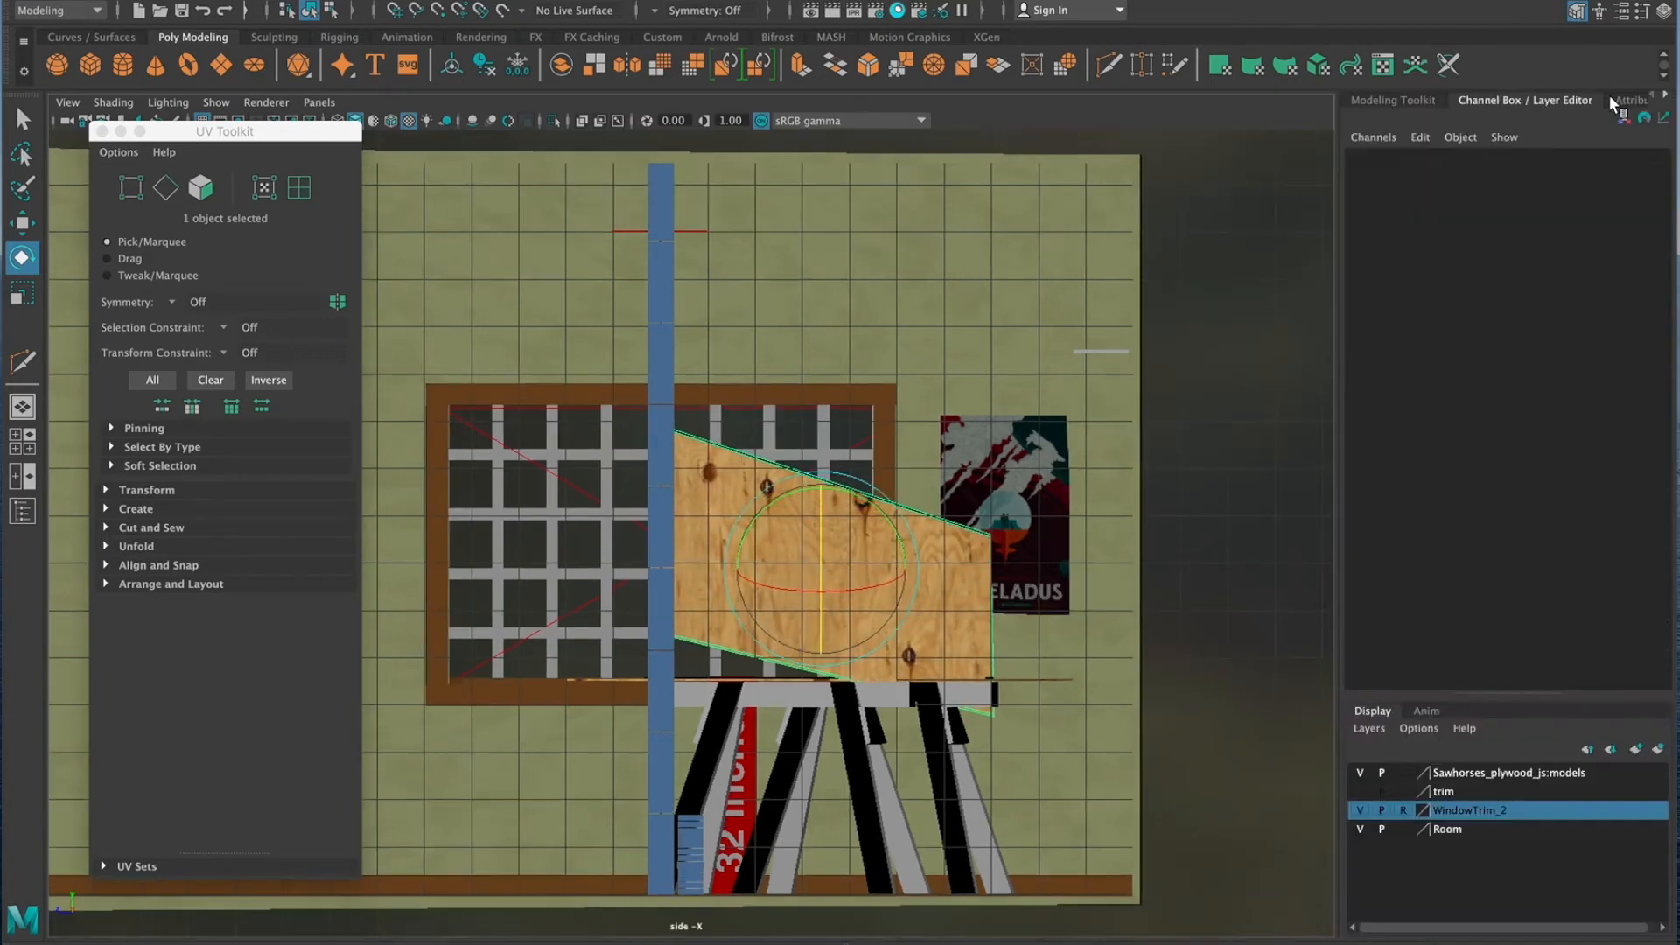
click(1614, 101)
click(1640, 245)
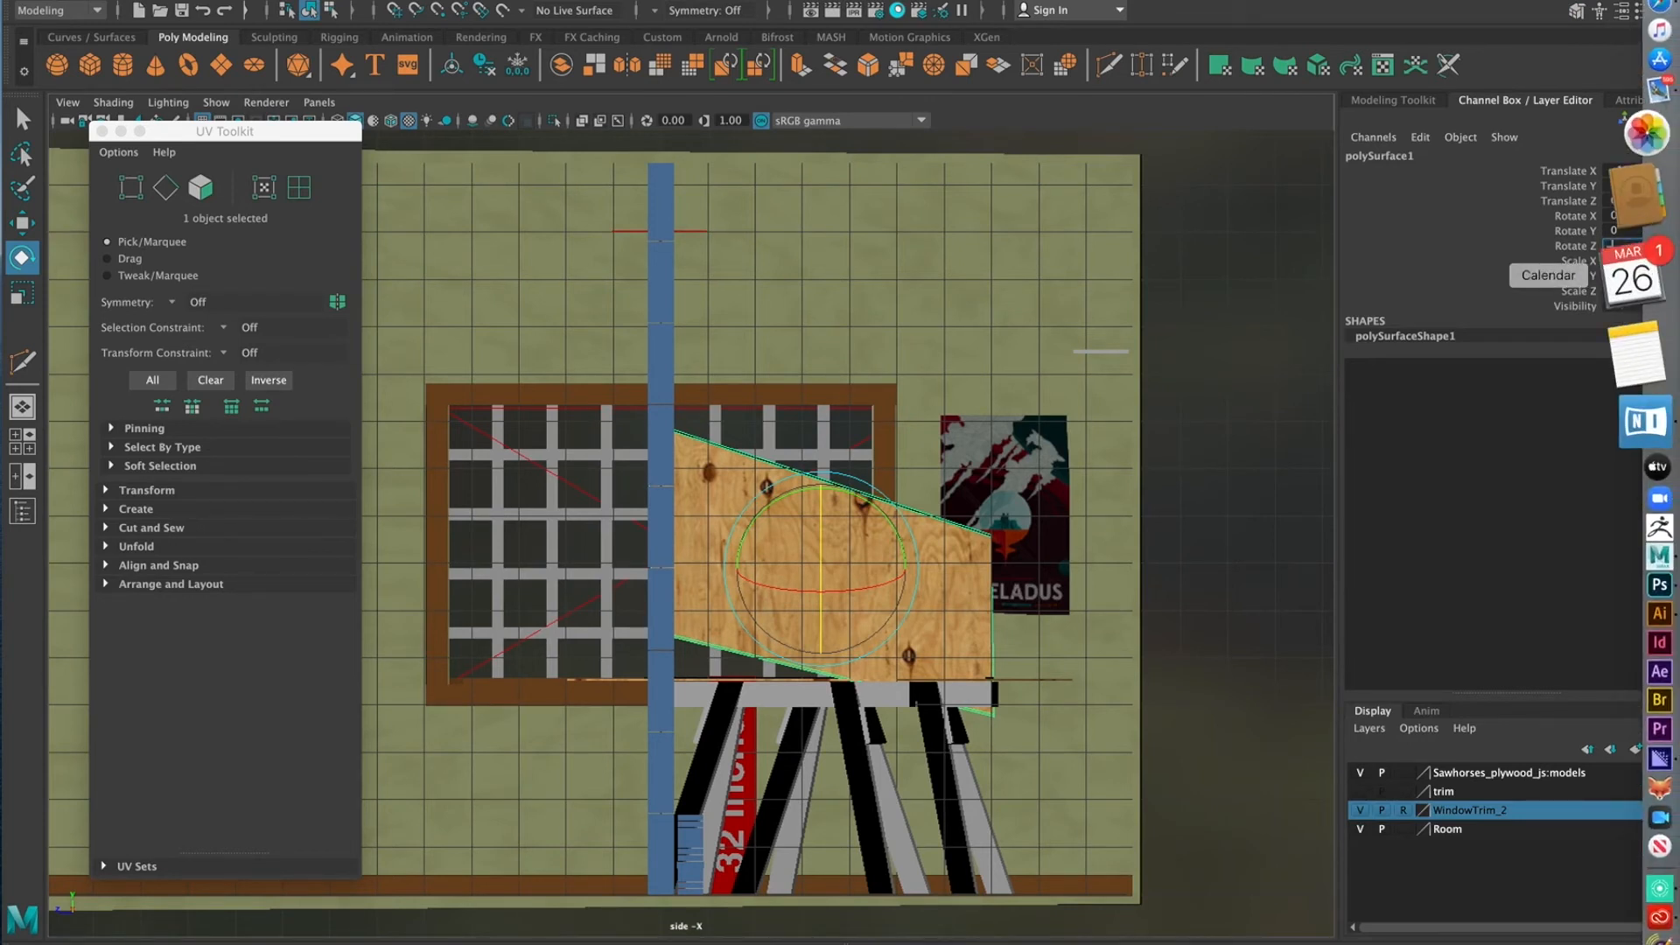
key(Return)
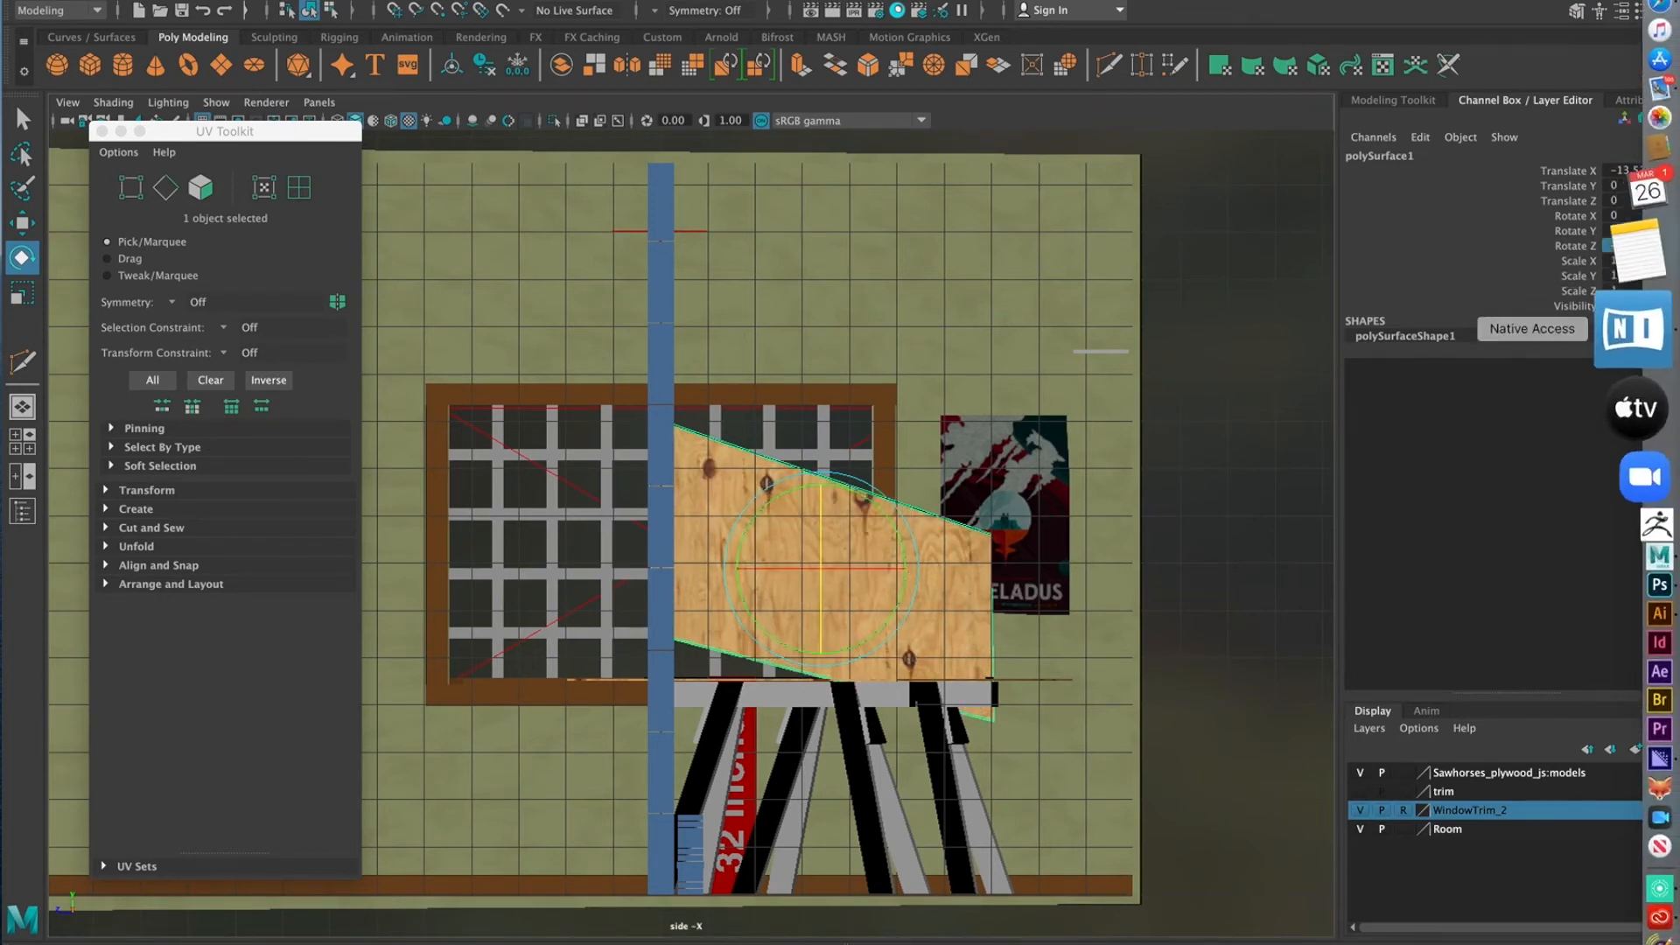
drag(784, 496, 770, 514)
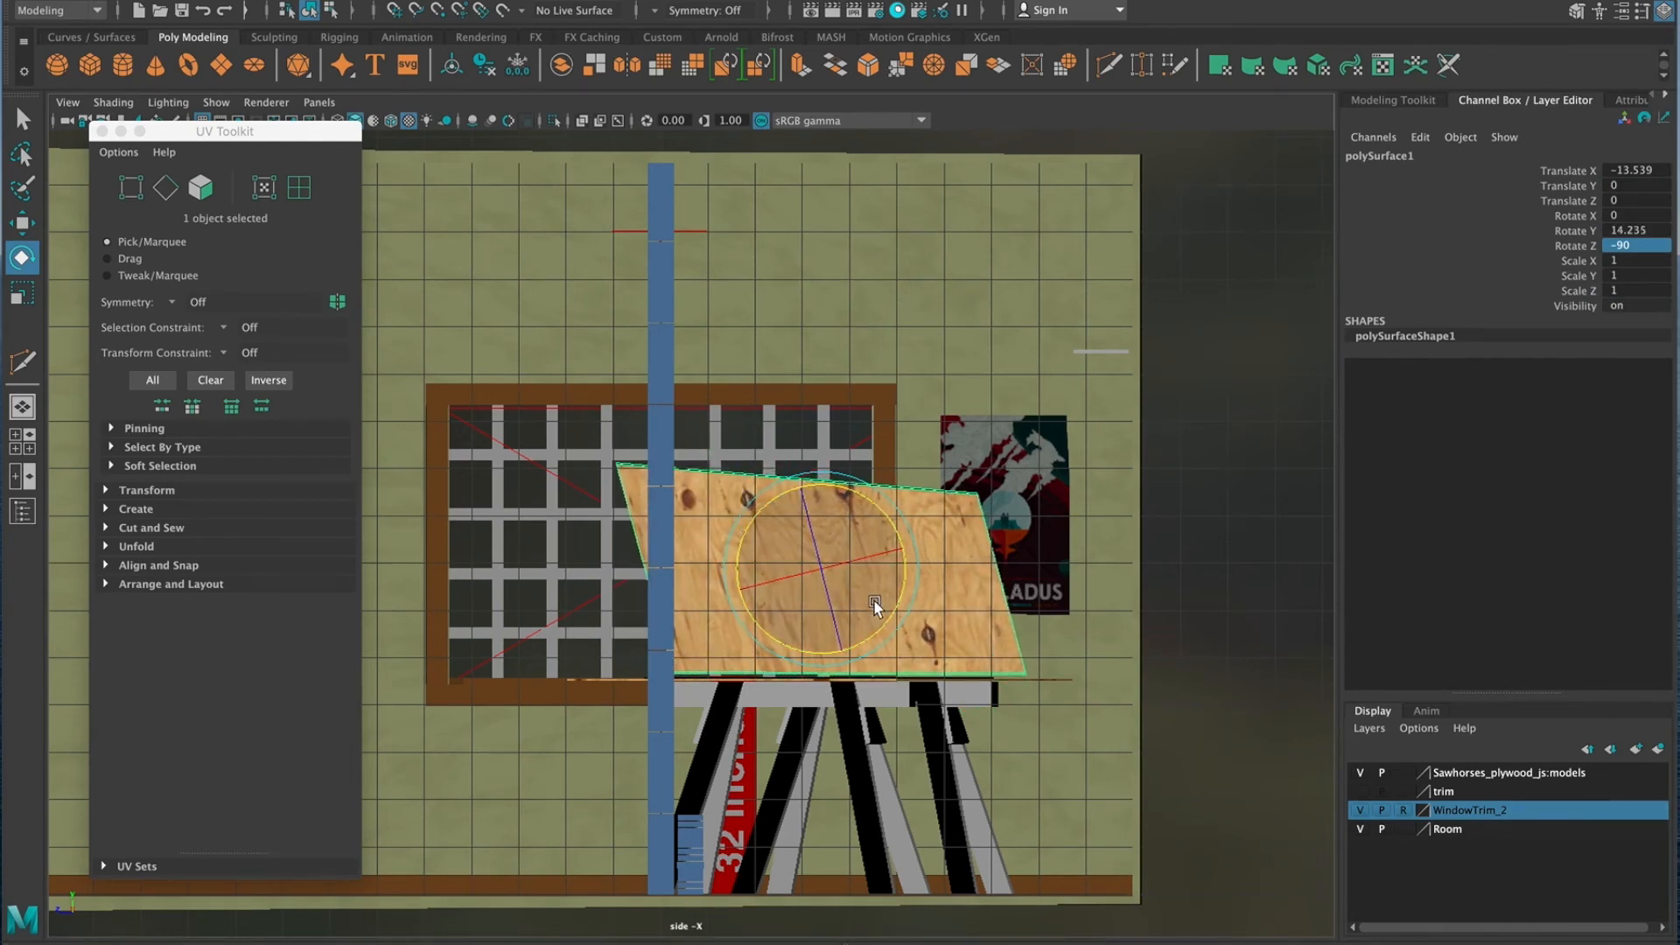
In the perspective view, move the upright plywood piece to the window wall and lower it to the floor
key(space)
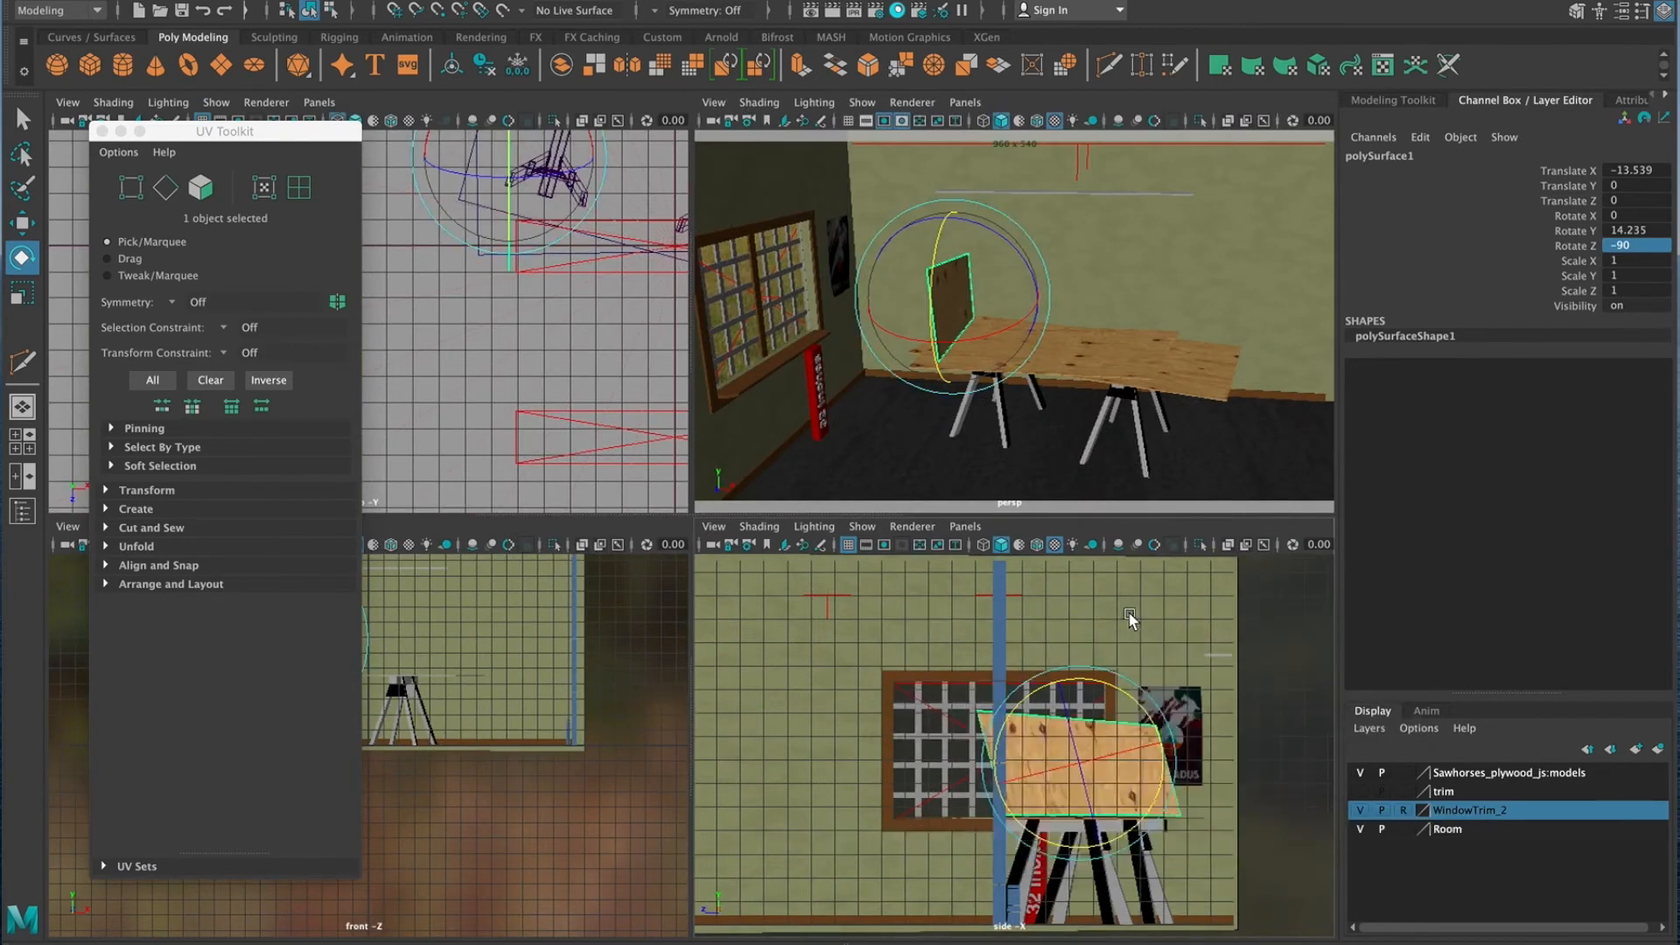
key(space)
key(space)
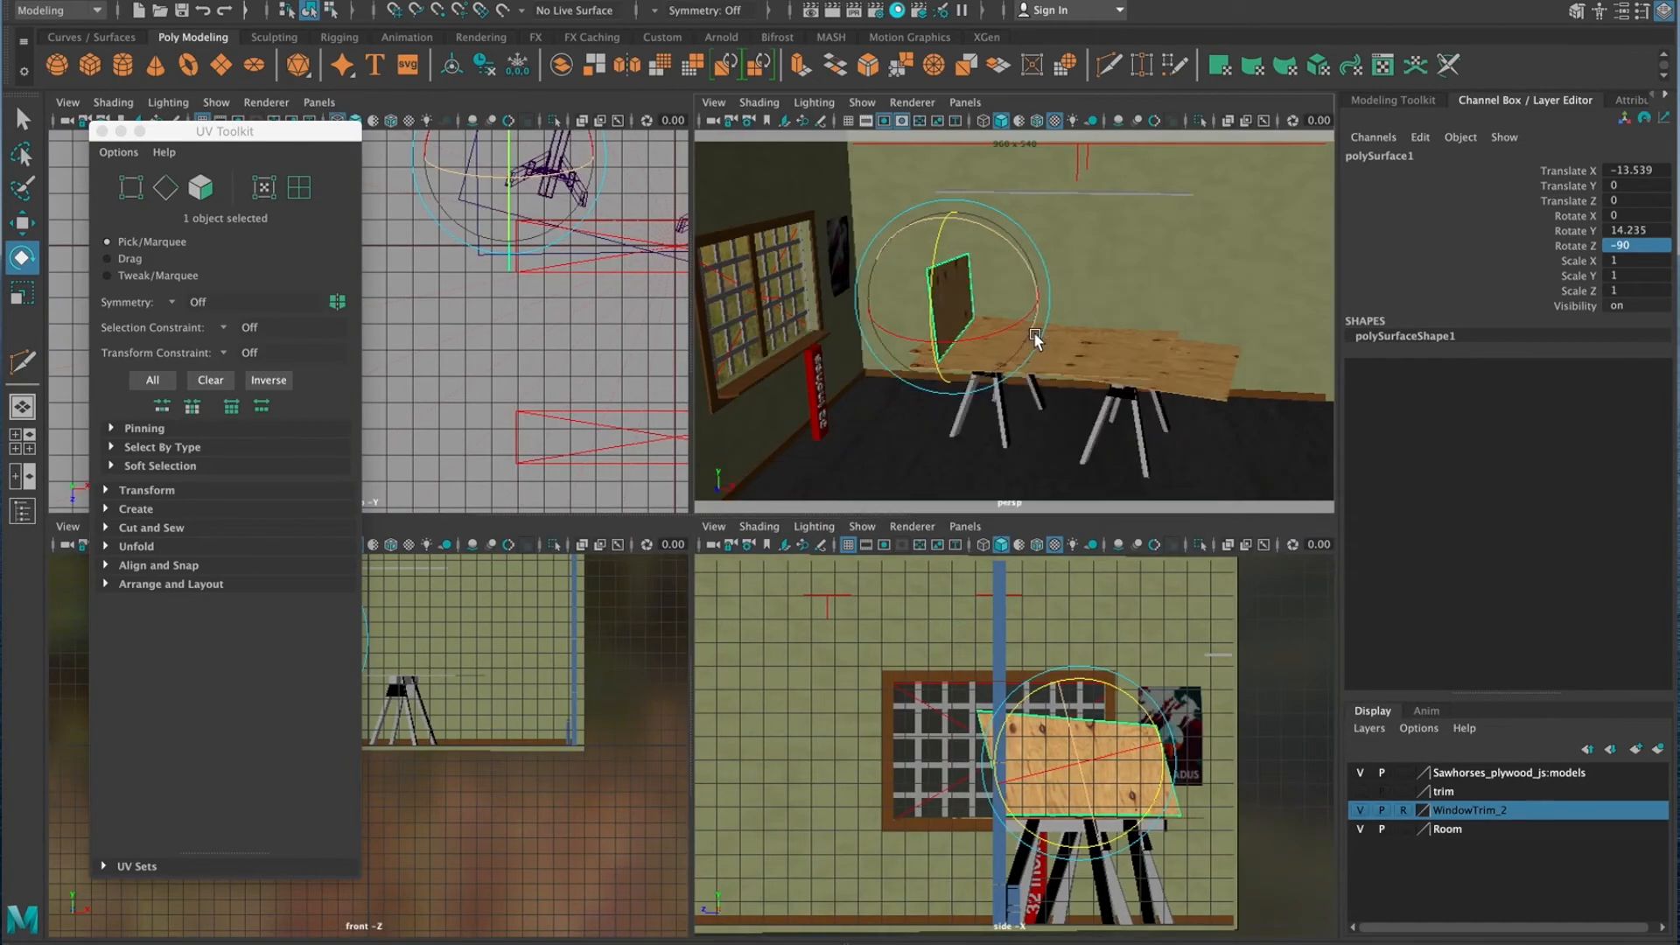
key(space)
key(w)
drag(652, 498, 488, 535)
alt+right_drag(784, 599, 645, 584)
alt+middle_drag(645, 585, 716, 558)
drag(724, 518, 626, 526)
drag(530, 418, 538, 555)
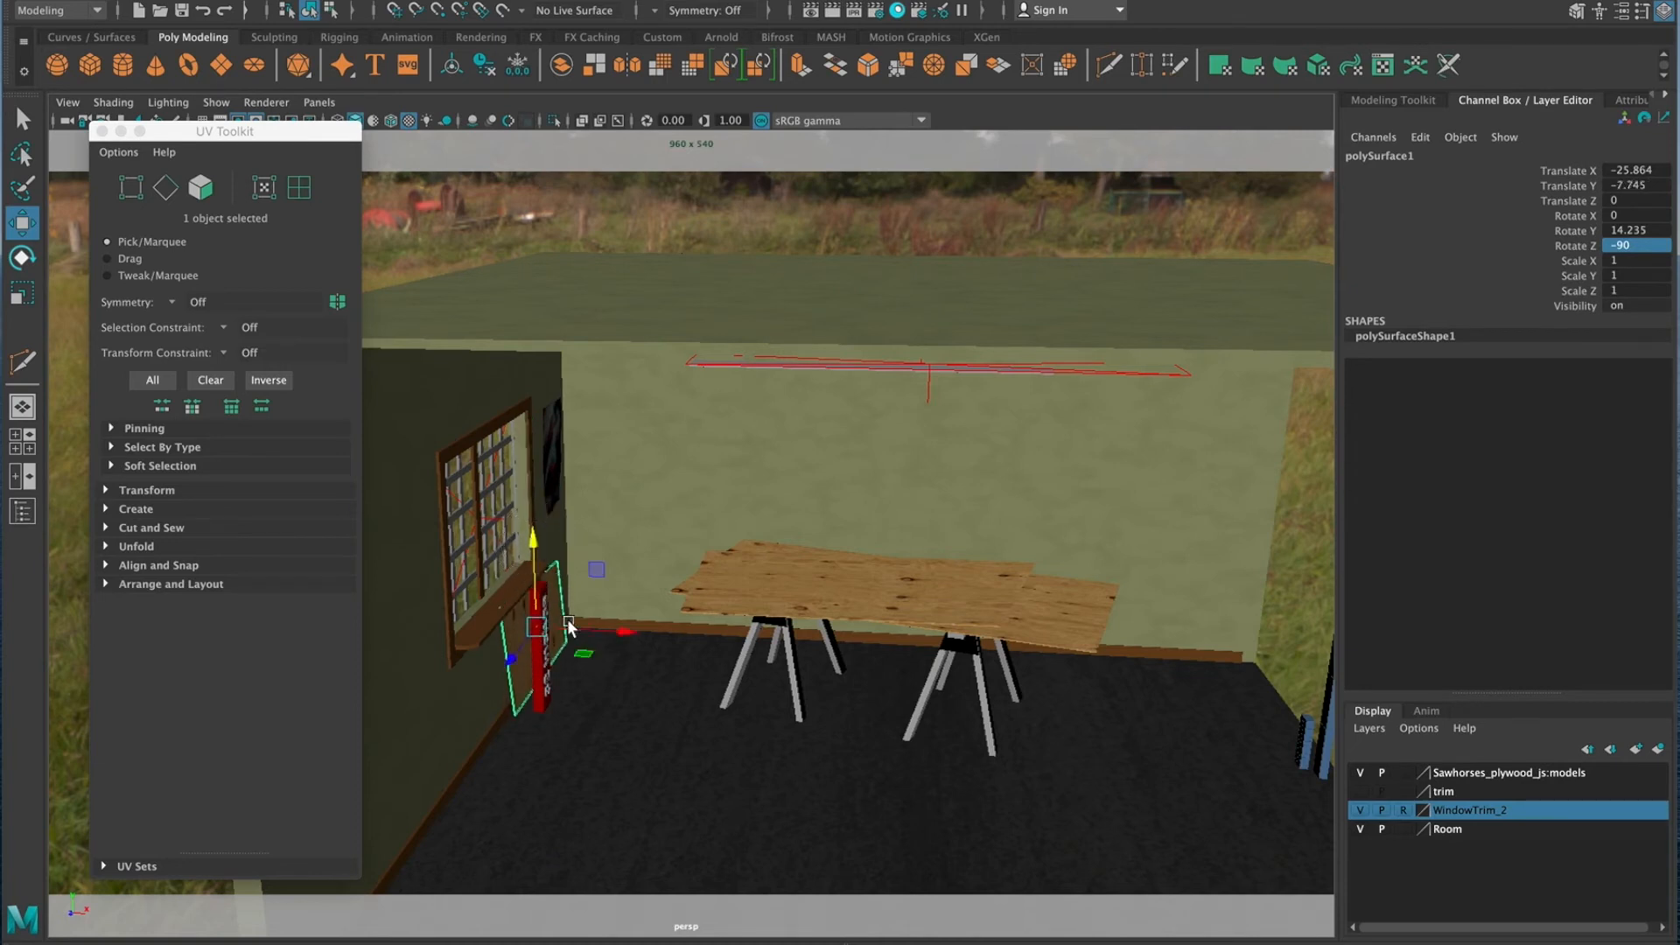
Turn the plywood piece parallel to the back wall with Rotate X about 91.3 and move it behind the sawhorse nearest the window
key(e)
drag(566, 626, 528, 678)
key(w)
drag(625, 647, 766, 652)
drag(663, 673, 687, 616)
alt+drag(684, 705, 715, 685)
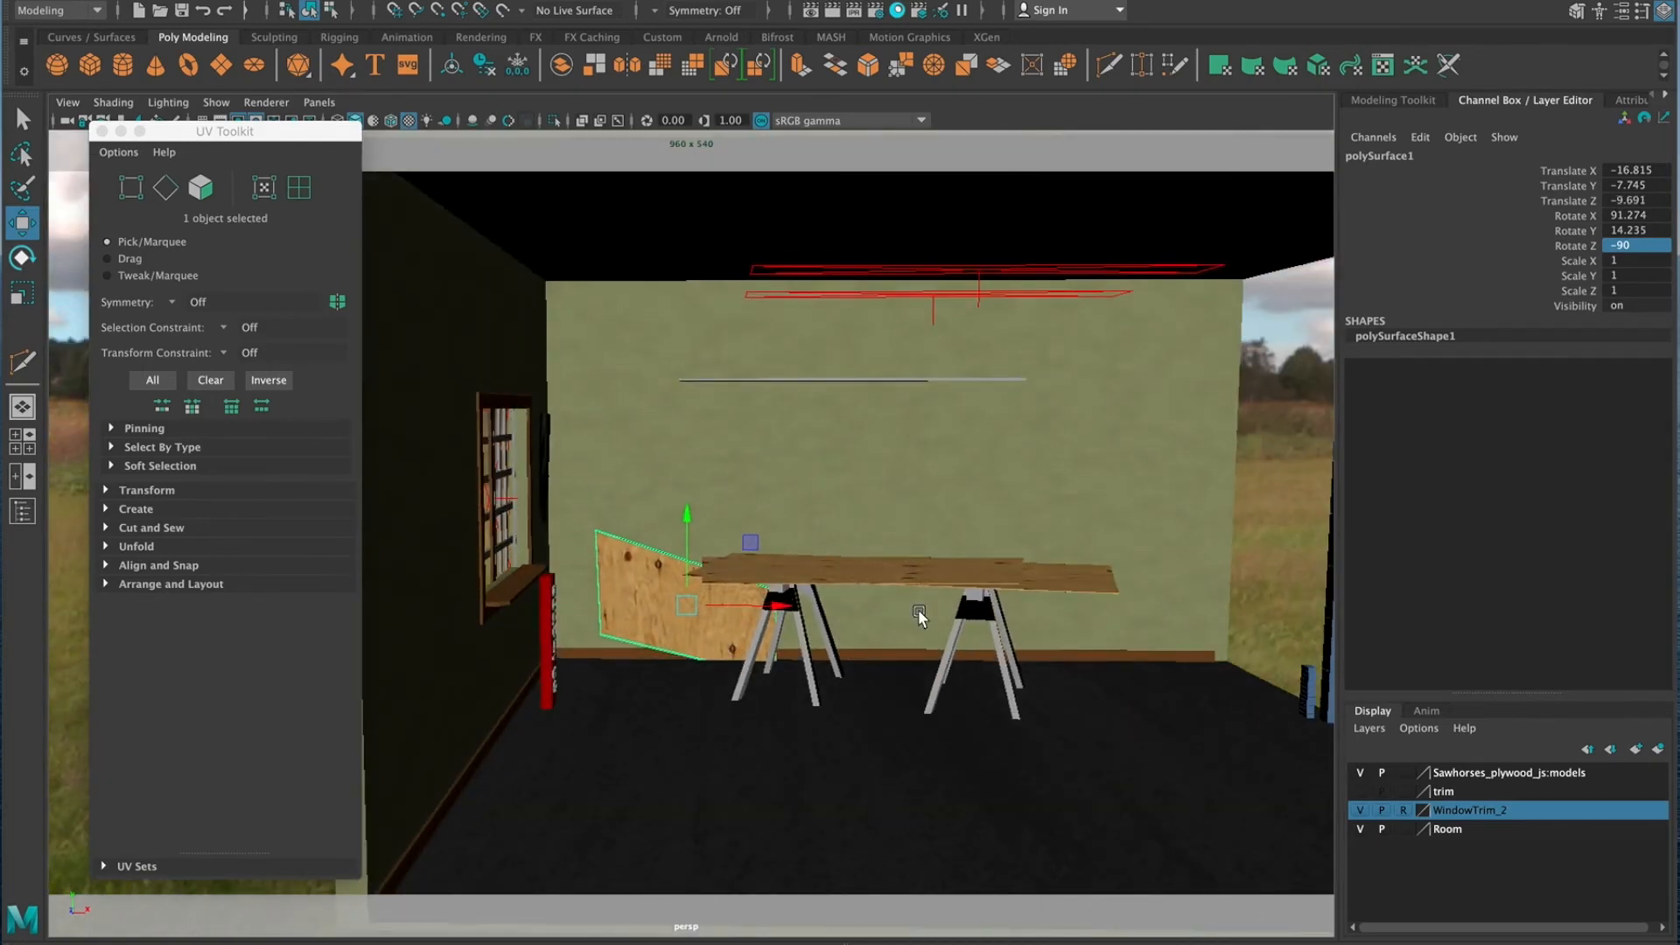
In the front view, rotate the plywood piece about 15 degrees to Rotate Z about -75 so its bottom edge sits level
key(space)
key(space)
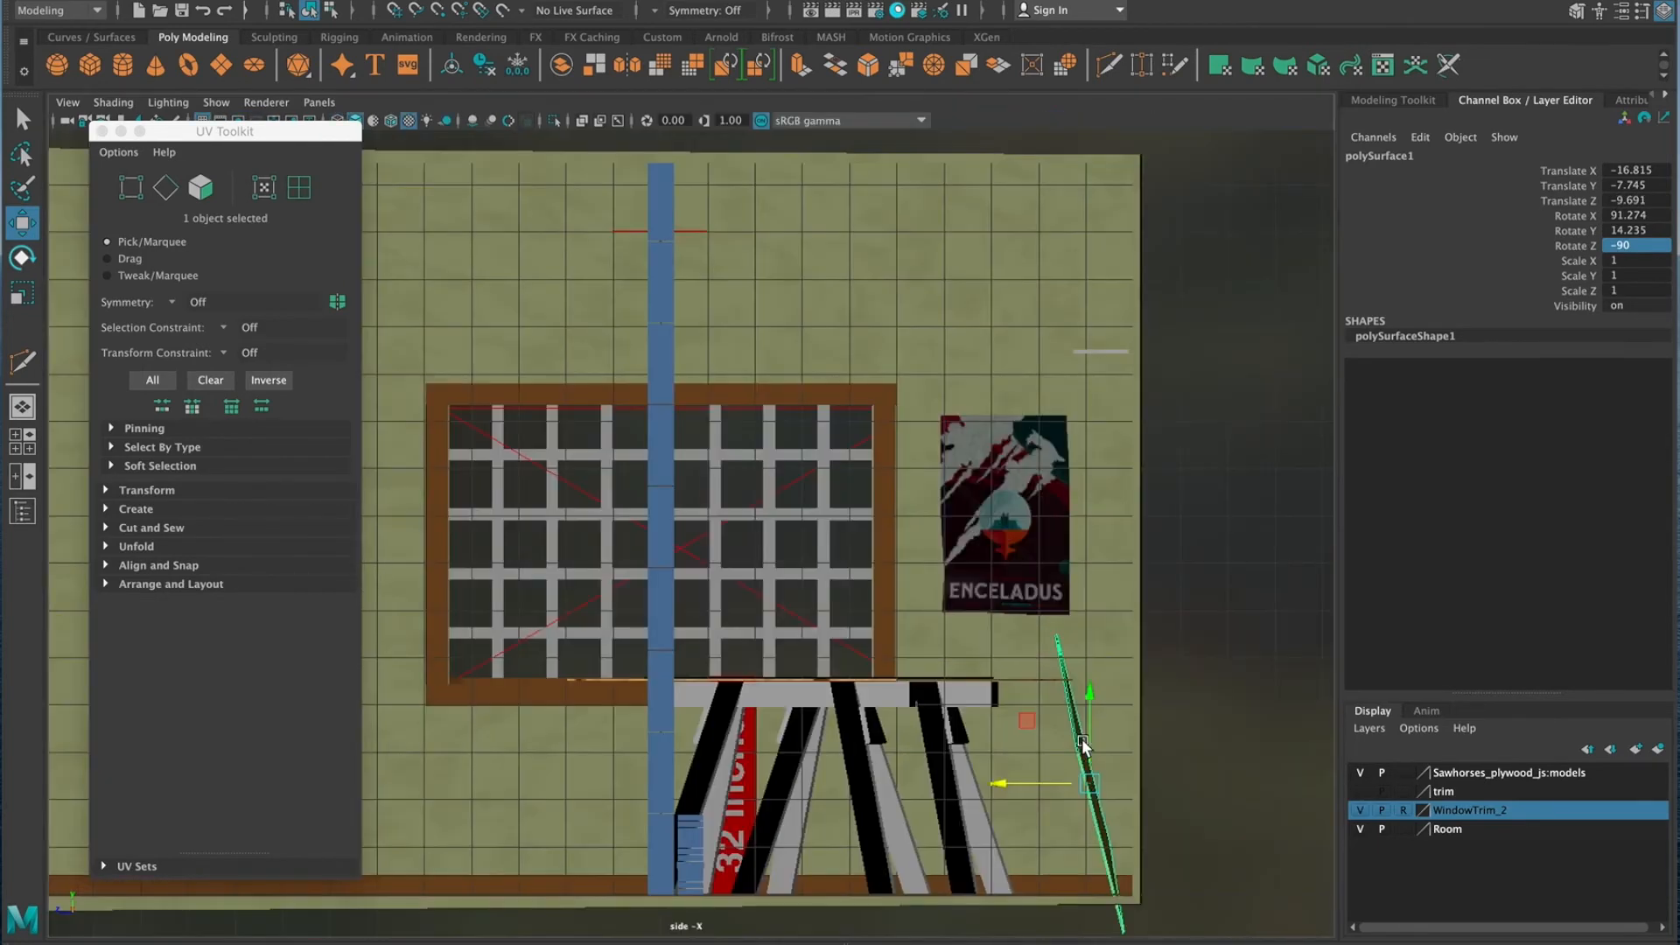
key(space)
key(space)
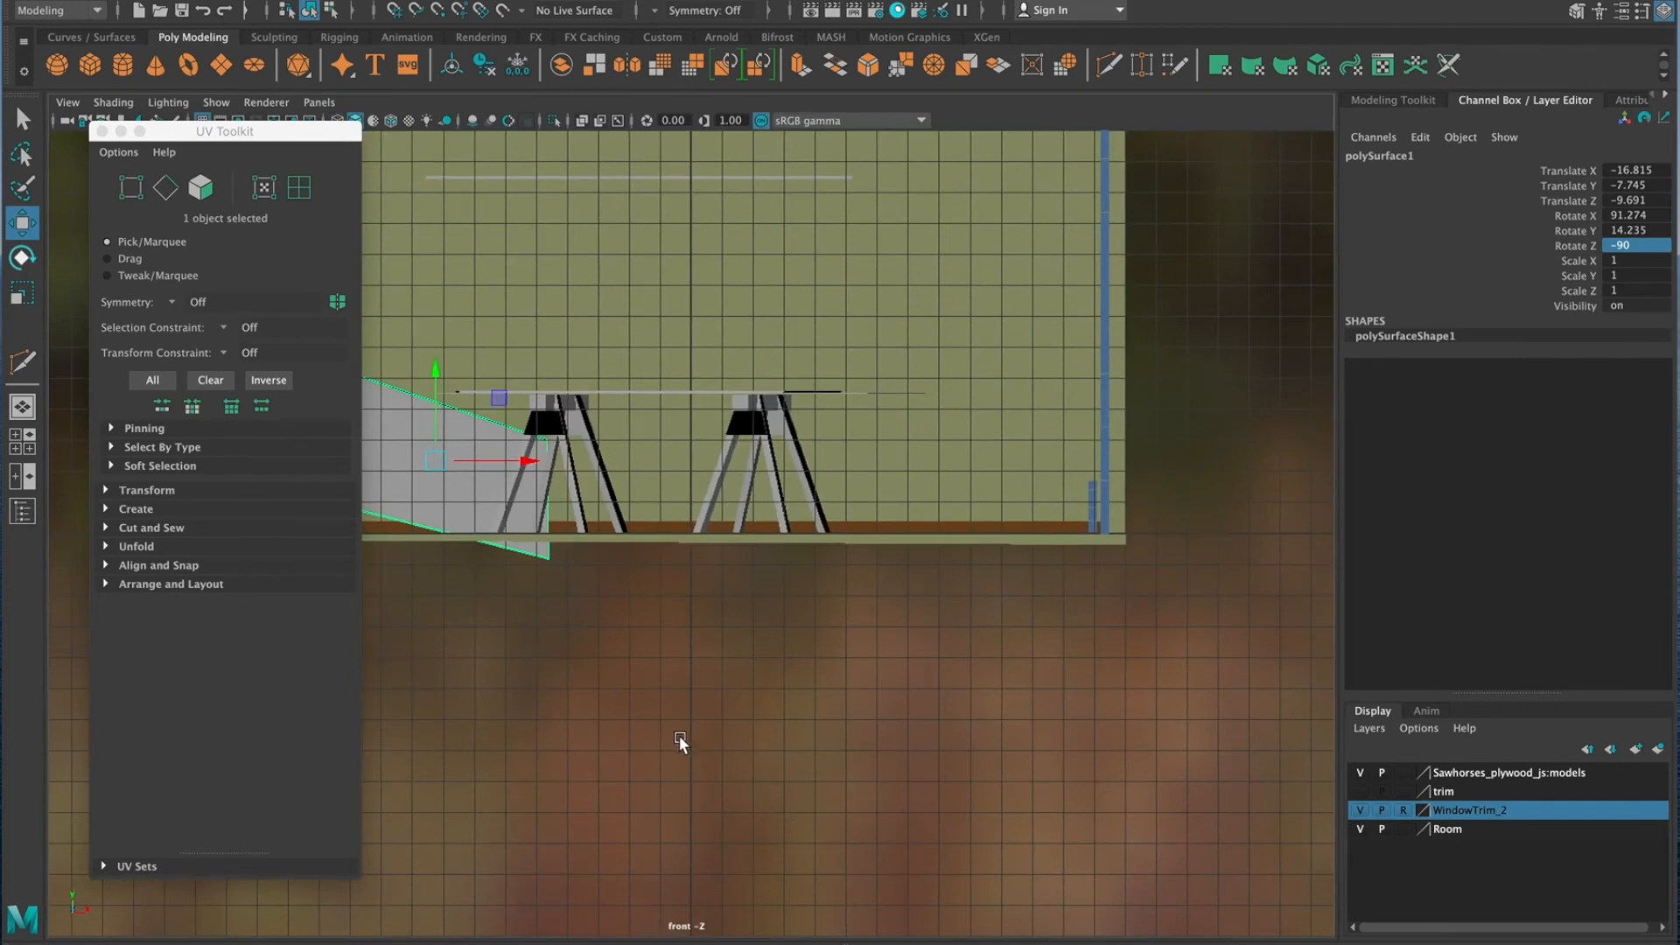
alt+middle_drag(614, 700, 859, 778)
alt+right_drag(859, 779, 1042, 742)
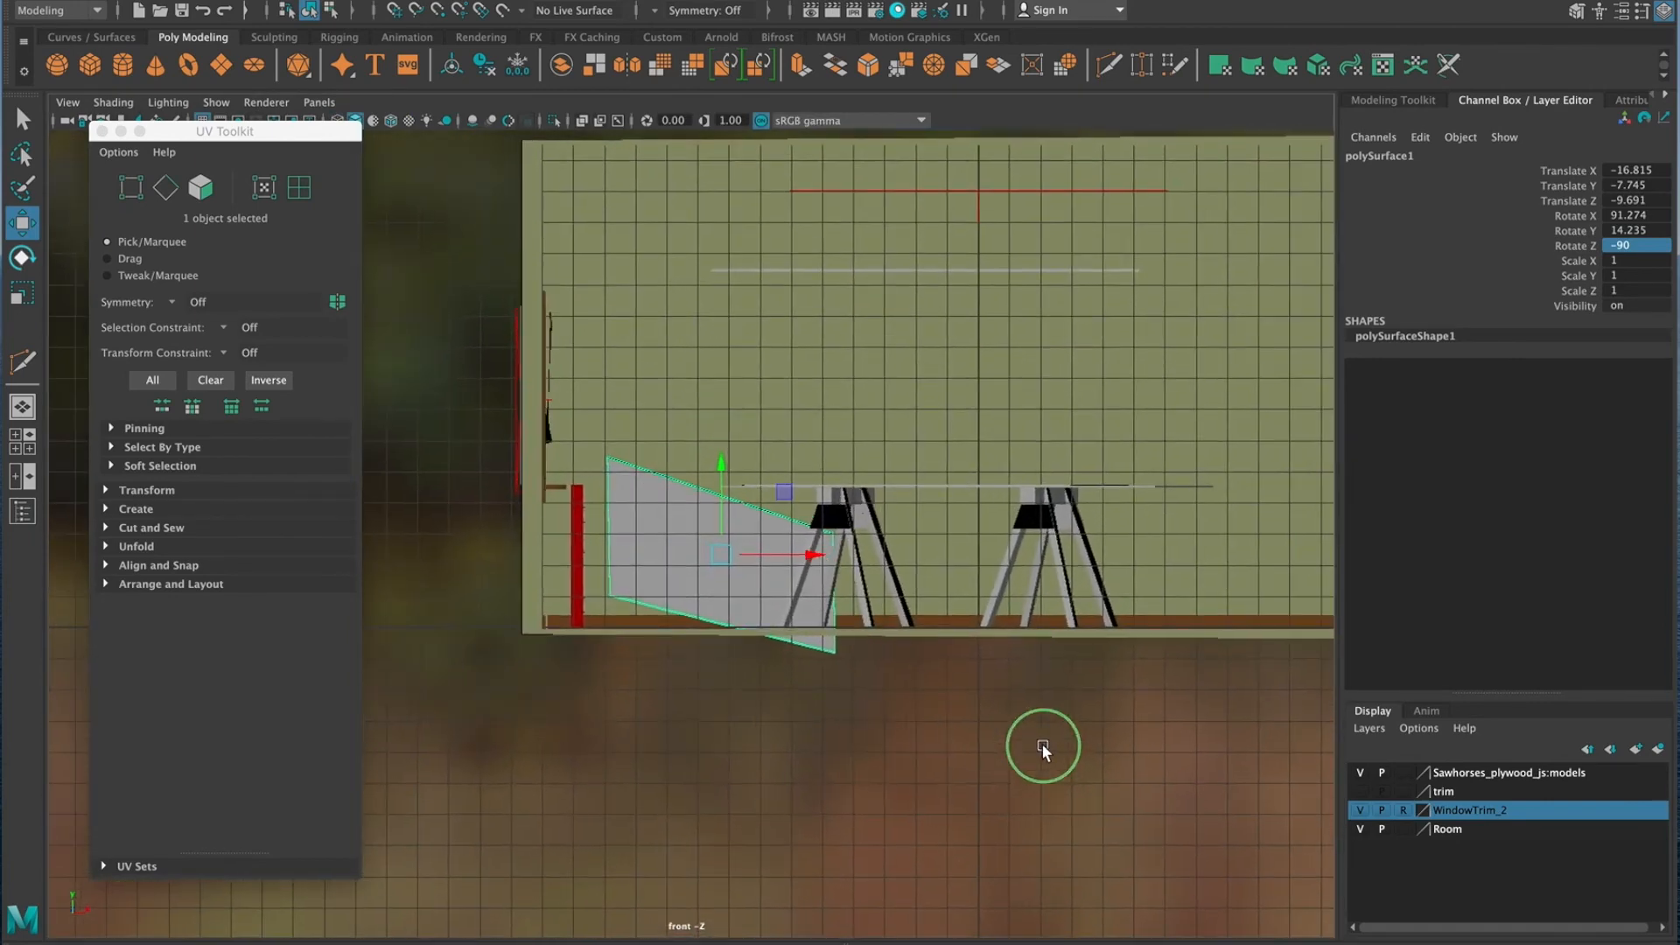
key(e)
drag(693, 481, 673, 490)
In the perspective view, tilt the plywood piece's top toward the back wall, with Rotate X about 86.1 and Rotate Y about -11.5
key(space)
key(space)
alt+drag(995, 555, 820, 580)
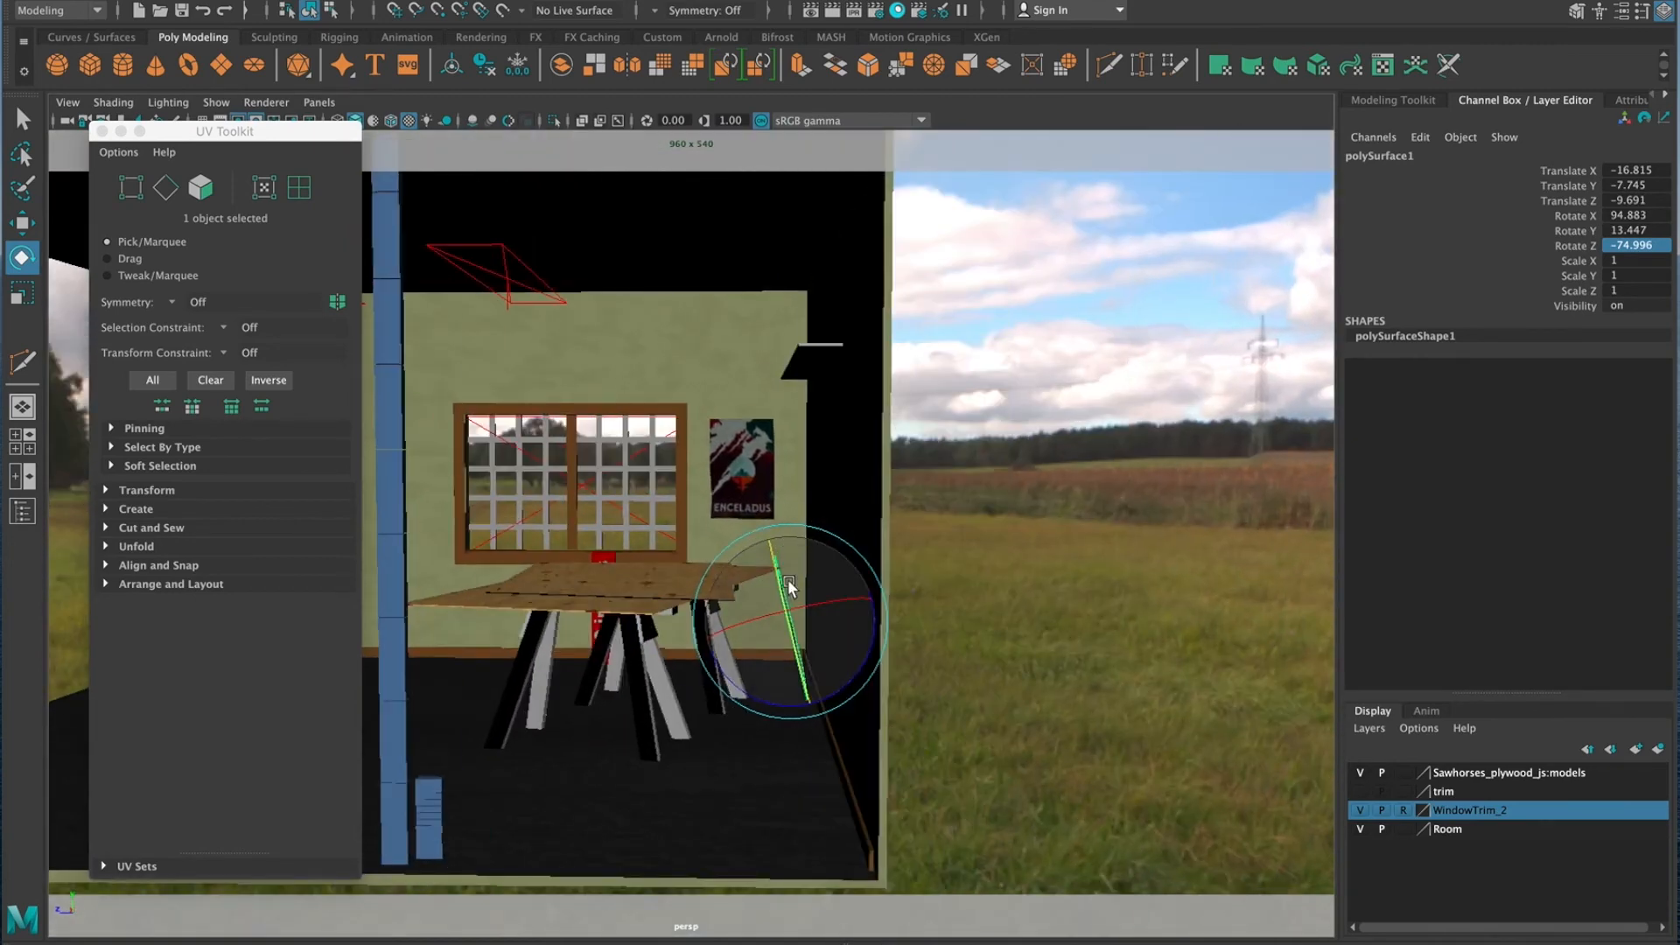
mouse_move(764, 700)
mouse_down()
mouse_move(747, 696)
mouse_move(778, 705)
mouse_move(726, 703)
mouse_move(1145, 727)
mouse_move(1005, 698)
mouse_move(983, 720)
mouse_move(1052, 730)
mouse_move(1076, 769)
mouse_move(910, 746)
mouse_up()
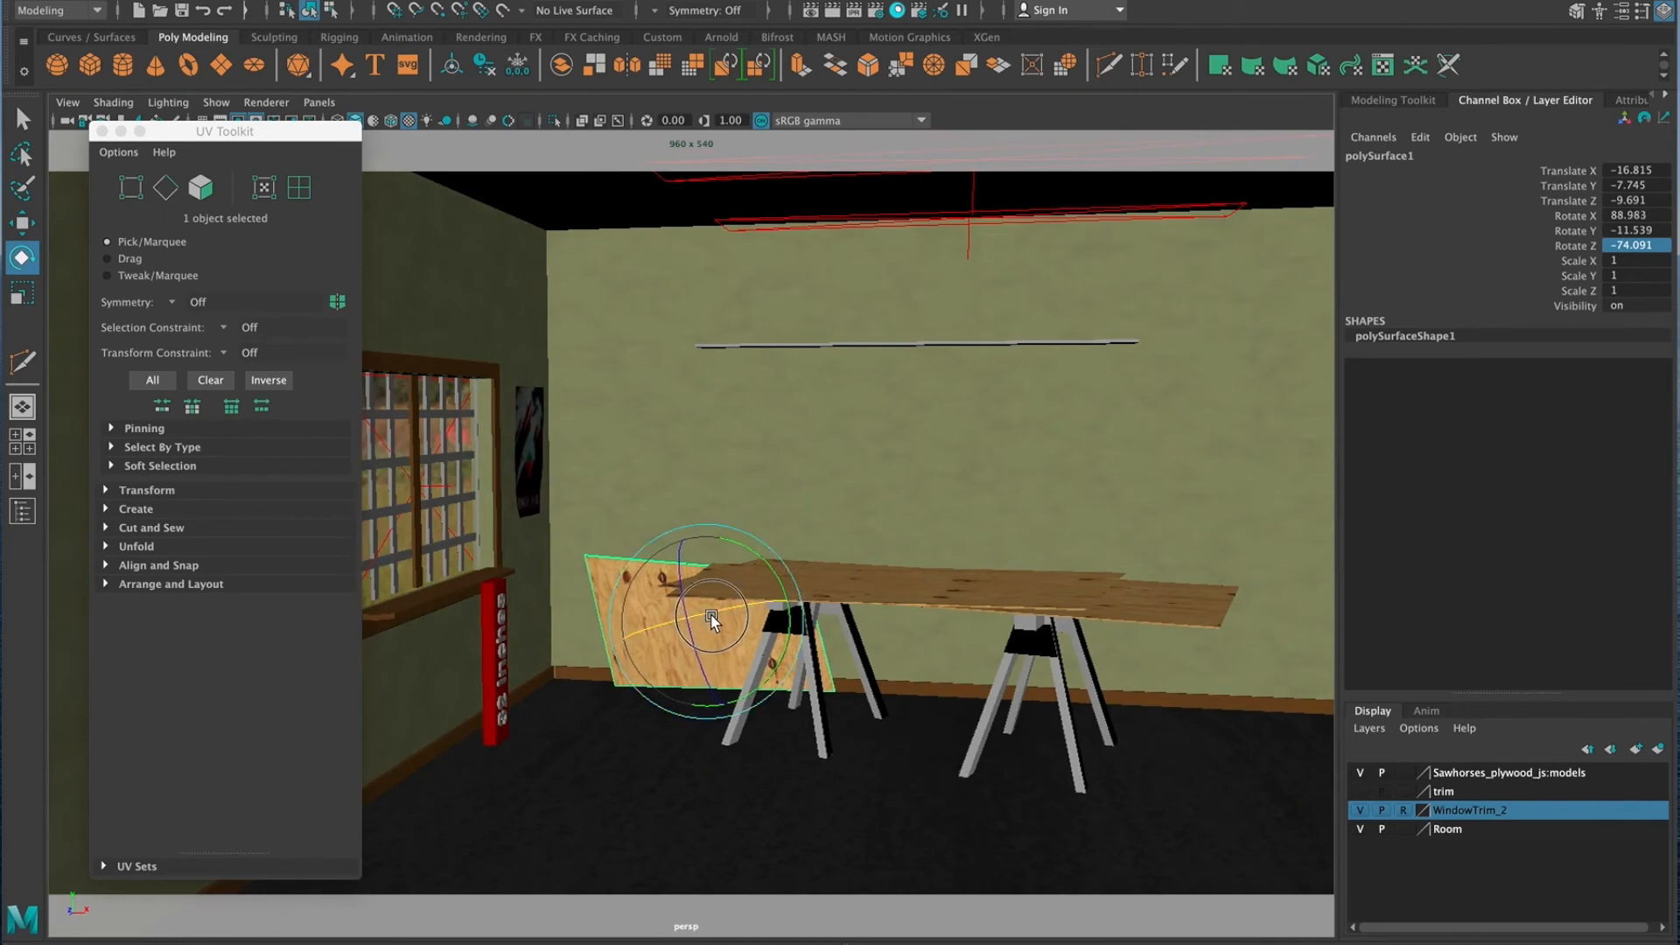
mouse_move(829, 681)
alt+mouse_down()
mouse_move(801, 684)
mouse_move(849, 707)
alt+mouse_up()
Move the leaning plywood piece along X toward the window wall, to Translate X about -18.9
key(w)
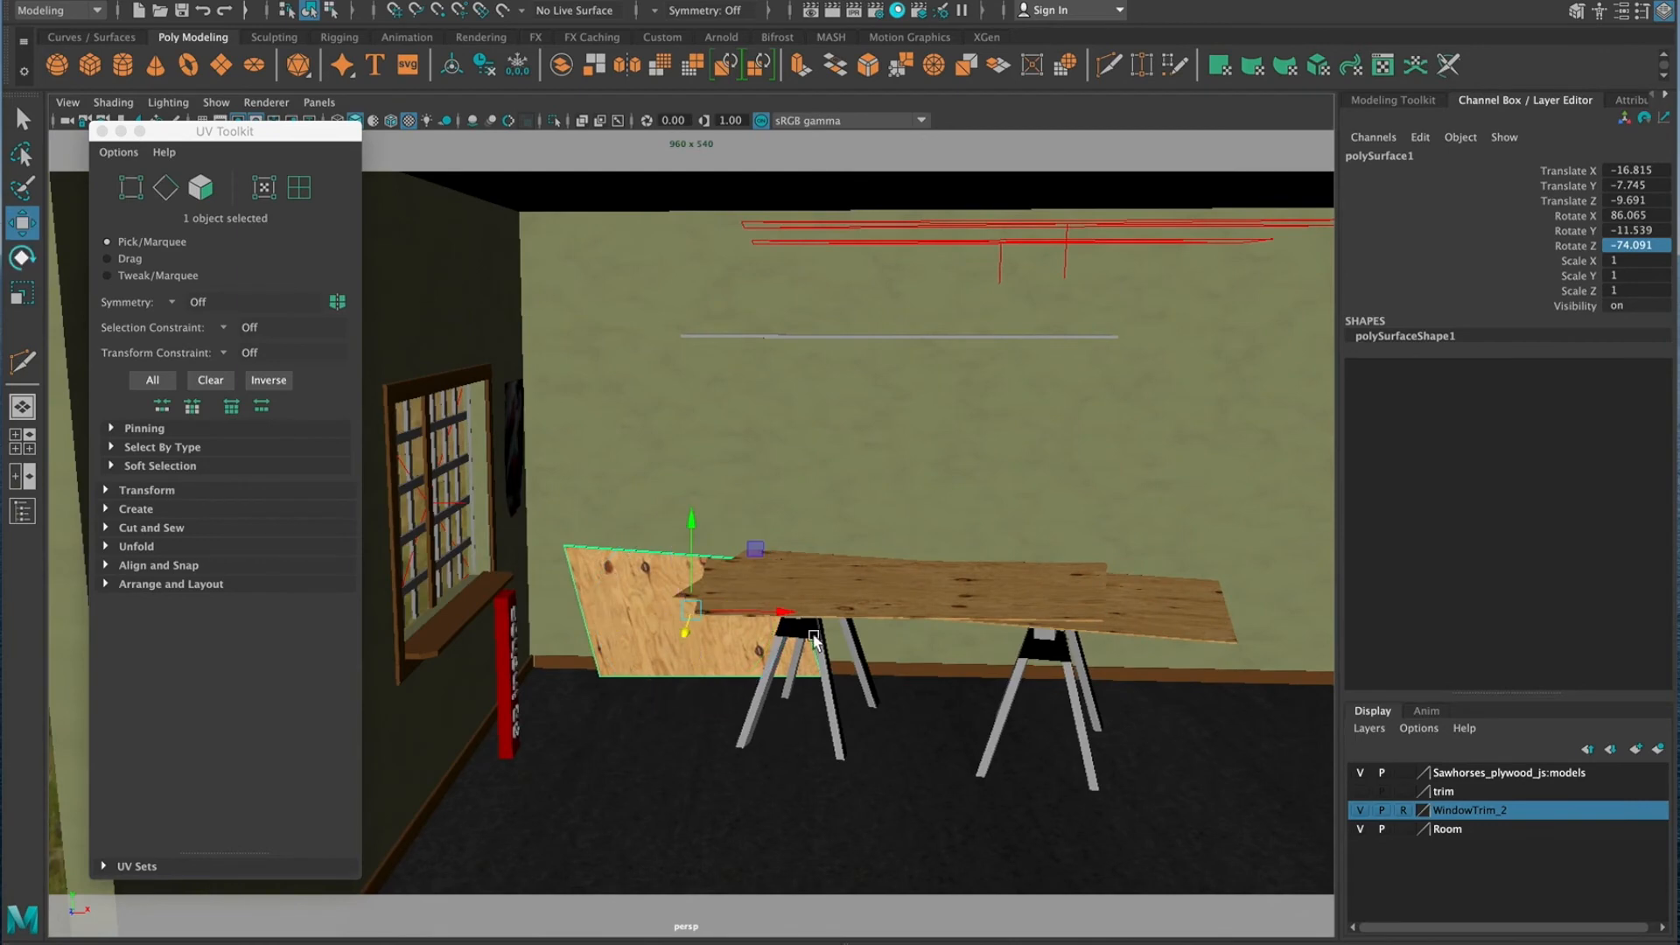
alt+right_drag(1017, 735, 905, 728)
alt+drag(906, 728, 873, 711)
drag(790, 618, 762, 619)
alt+right_drag(880, 676, 983, 681)
alt+drag(984, 681, 976, 742)
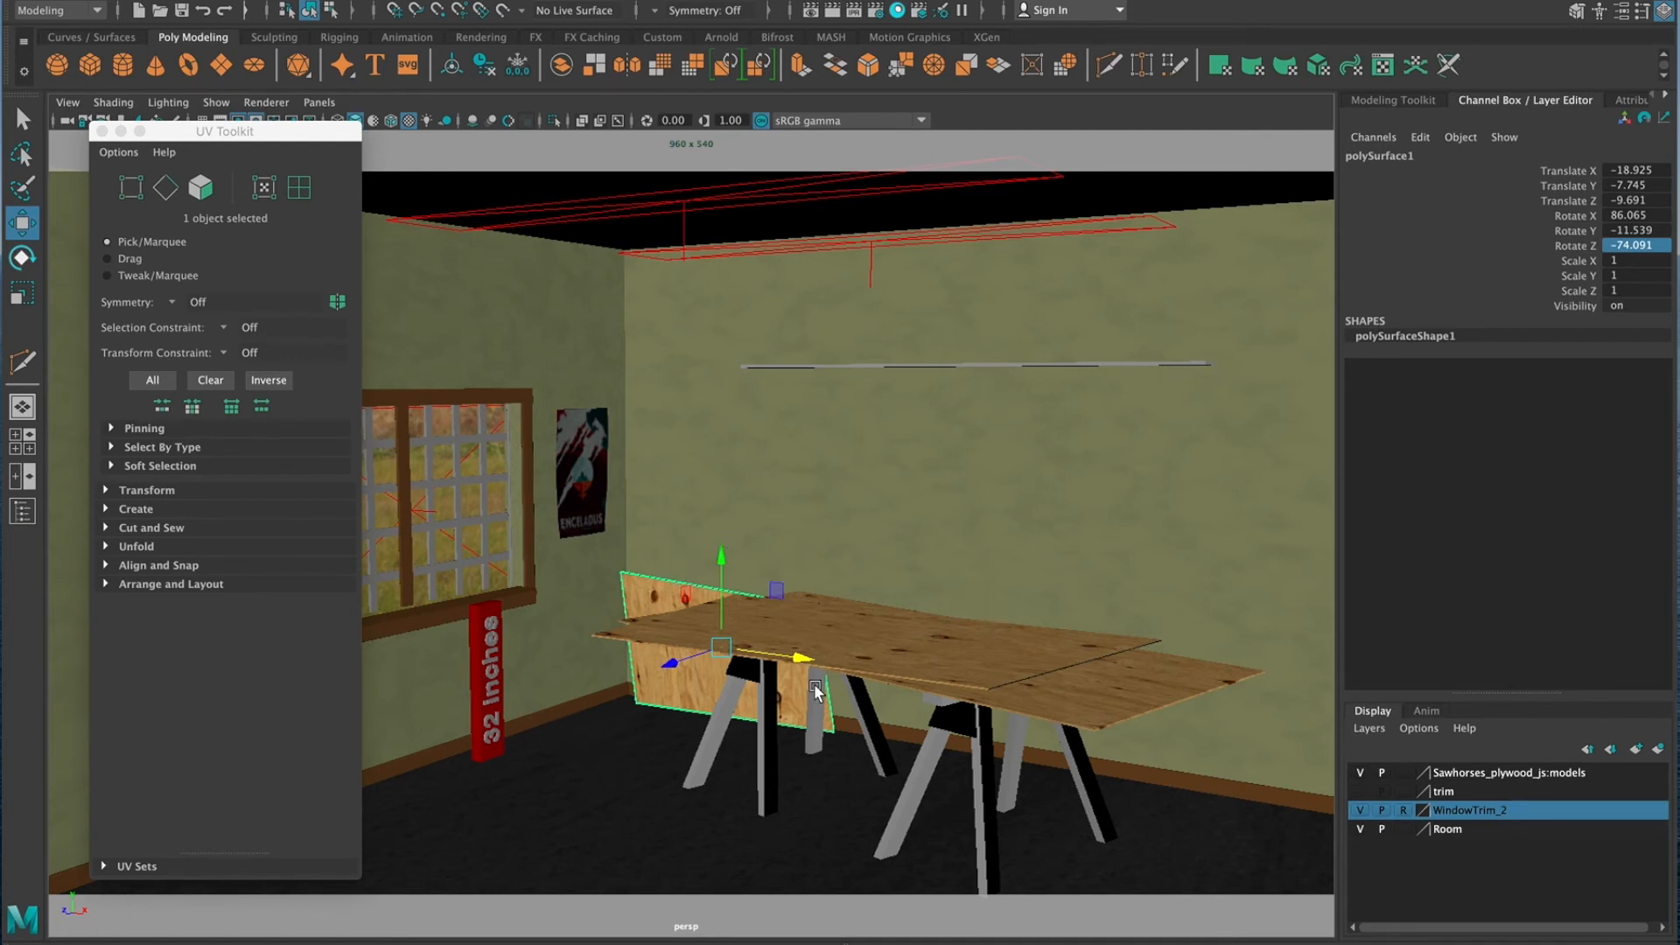
Duplicate the shelf on the back wall three times downward at equal spacing to make four stacked shelves
click(945, 371)
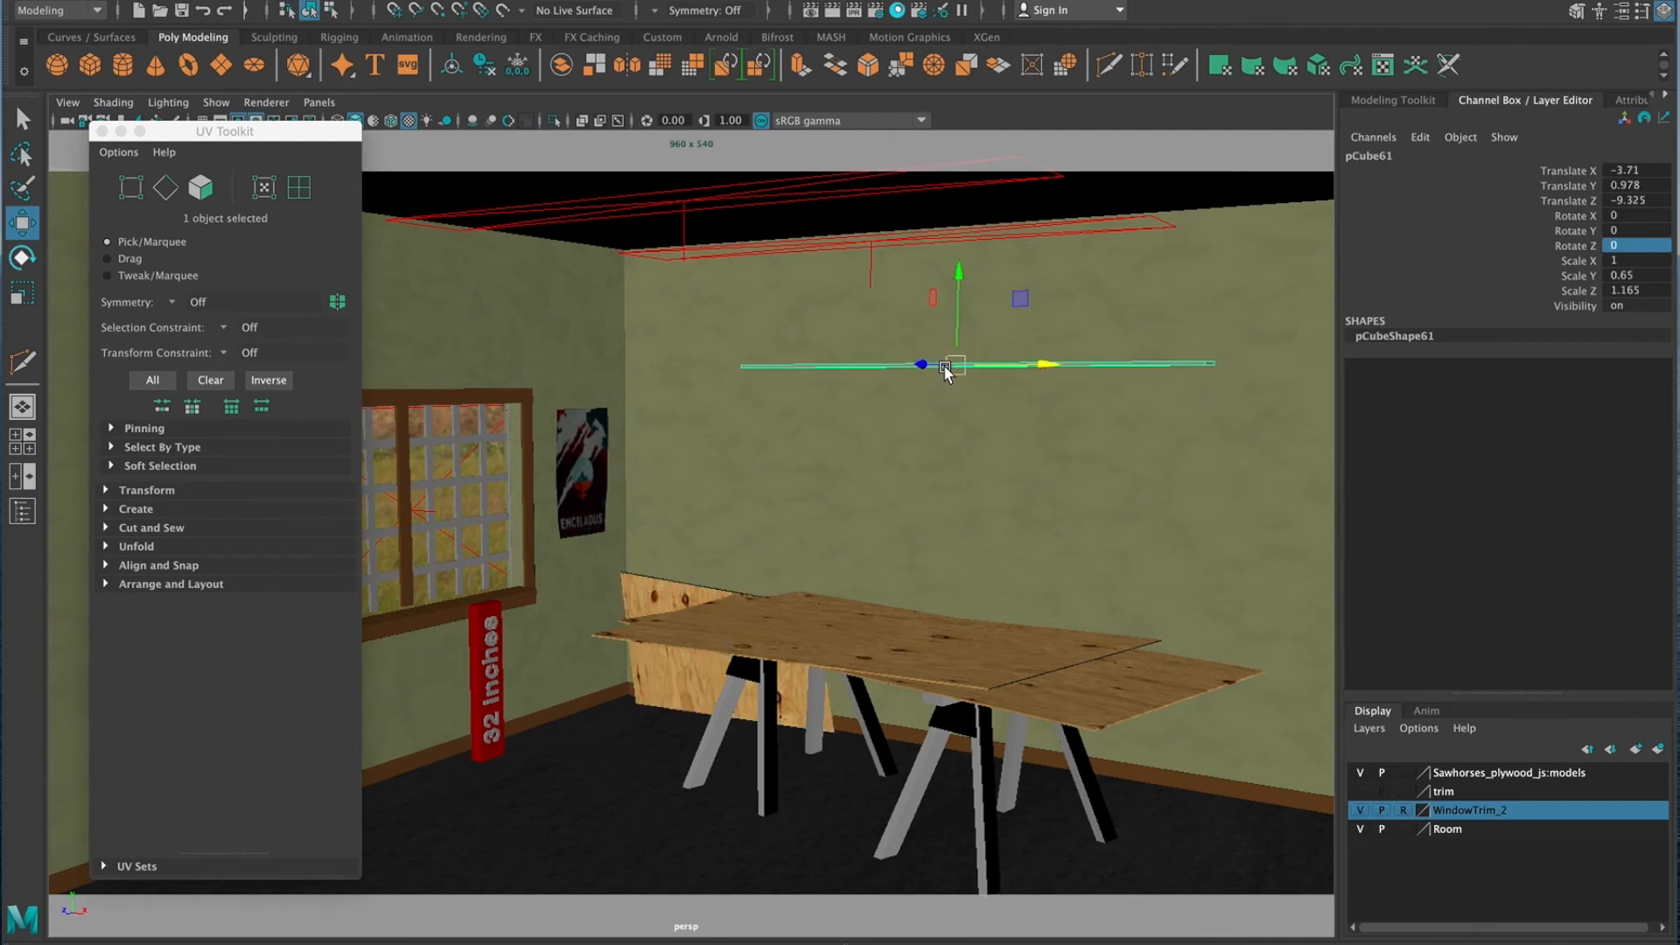
drag(958, 270, 967, 359)
key(ctrl+d)
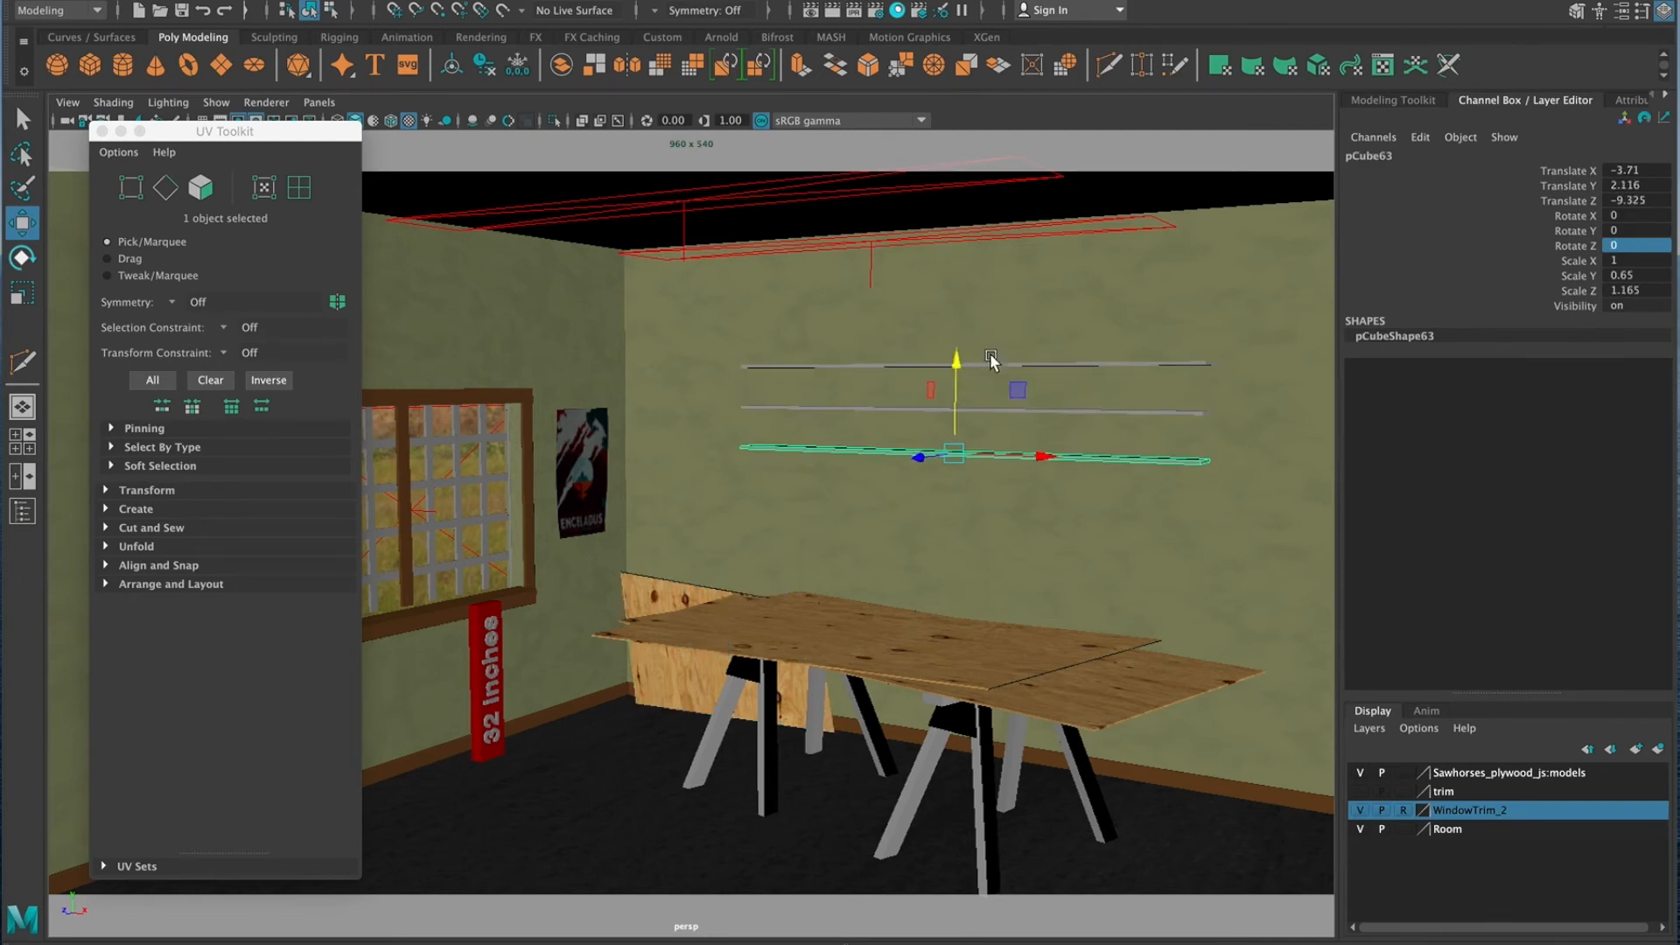
key(shift+d)
click(1020, 456)
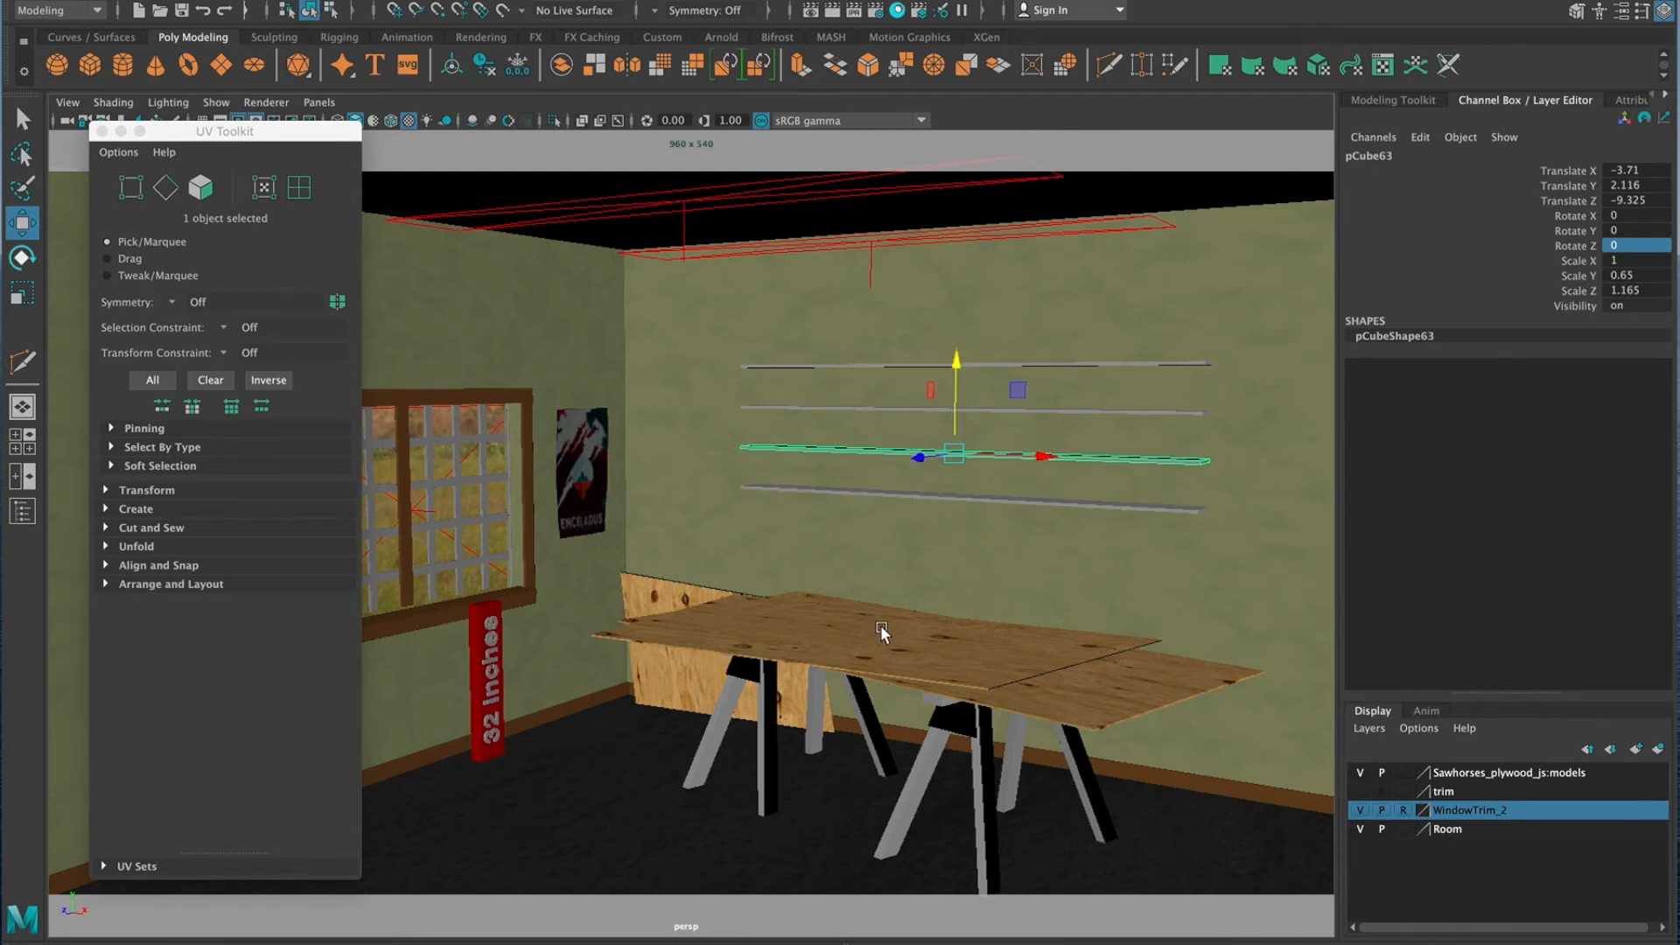
alt+drag(919, 623, 906, 570)
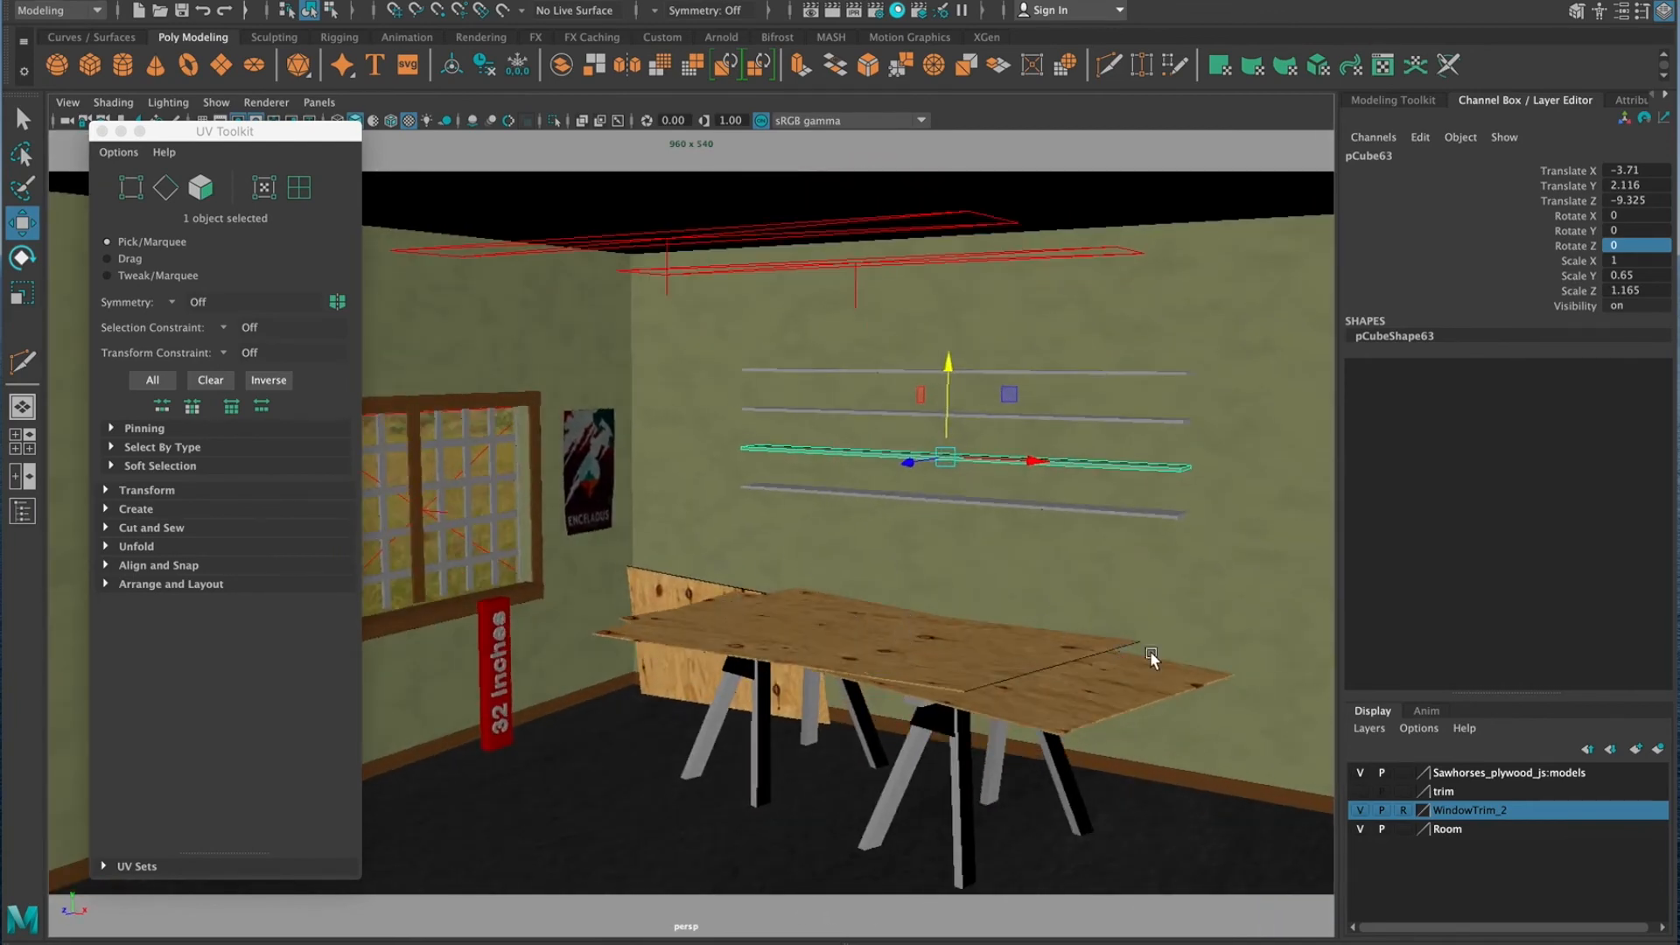
Select the table's parent group to check whether the leaning plywood piece belongs to it
click(784, 656)
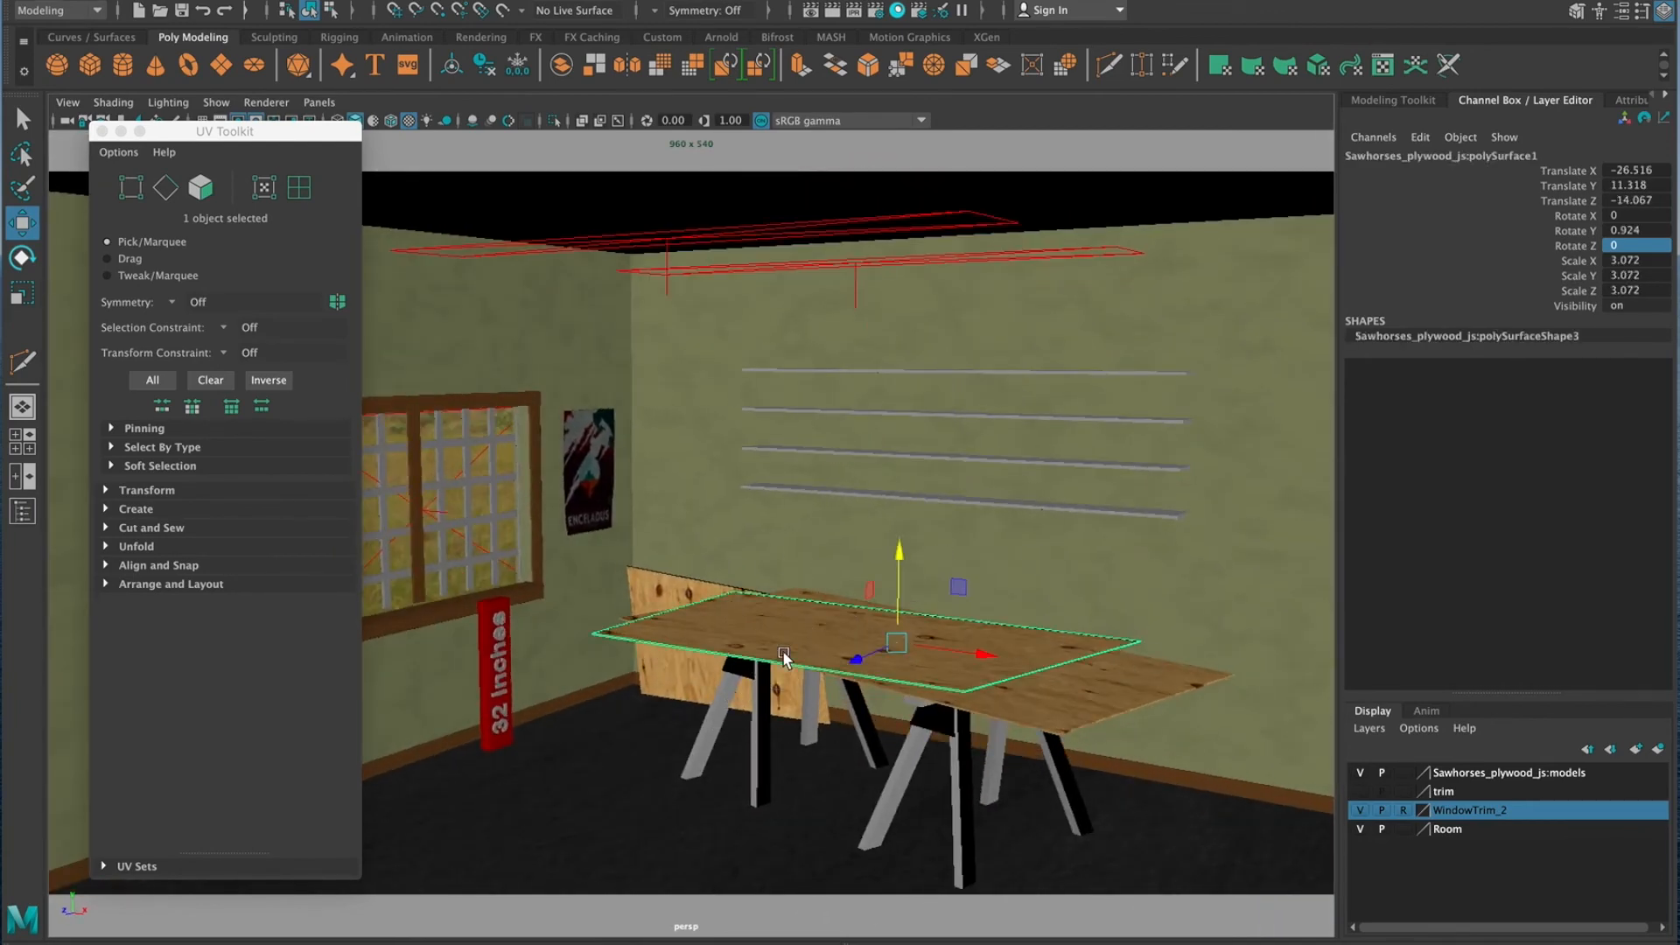
click(783, 656)
key(Up)
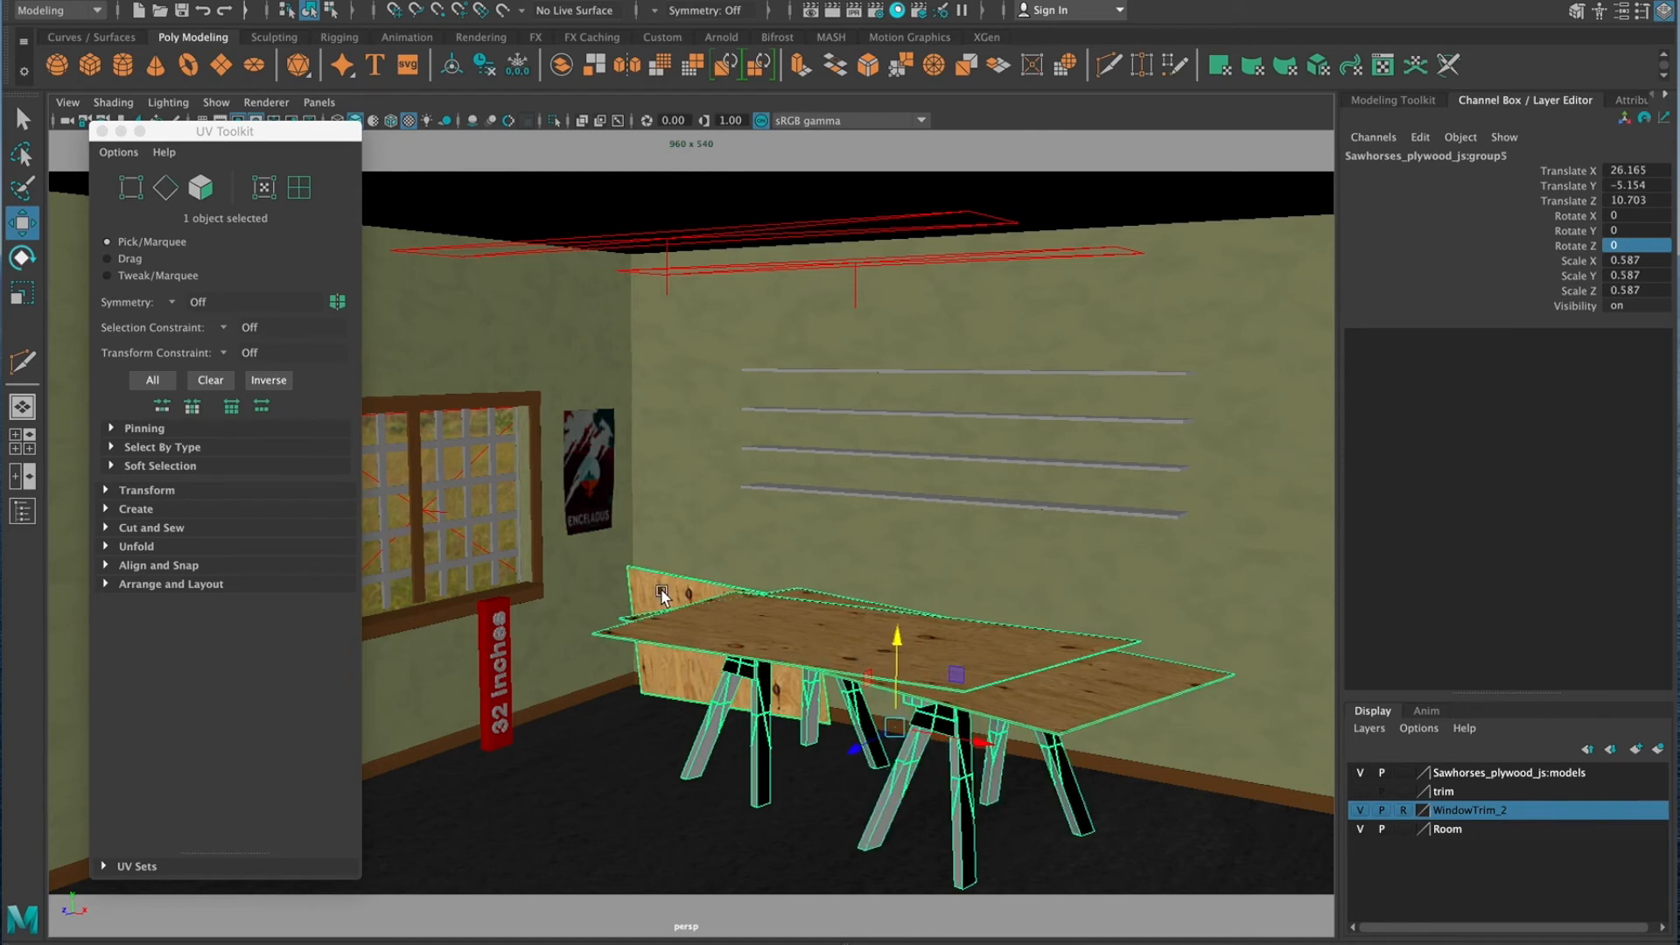
shift+click(661, 592)
shift+click(669, 574)
Close the UV Toolkit and move the leaning plywood piece, polySurface1, out of Sawhorses_plywood_js:group5 in the Outliner
click(658, 602)
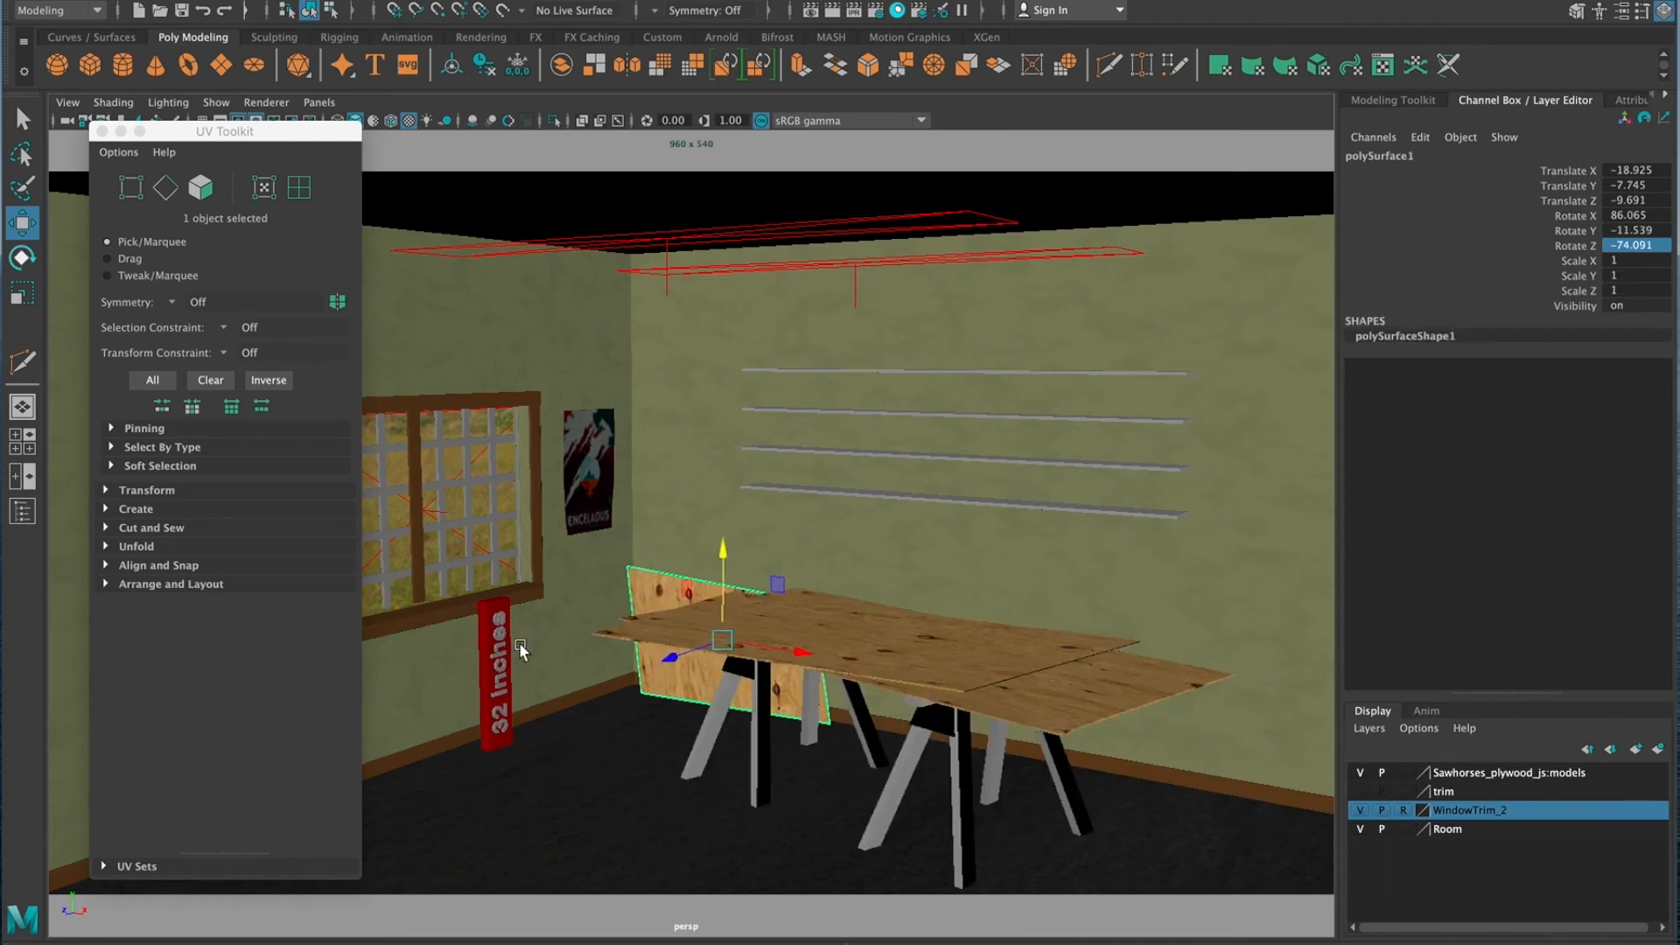
click(102, 131)
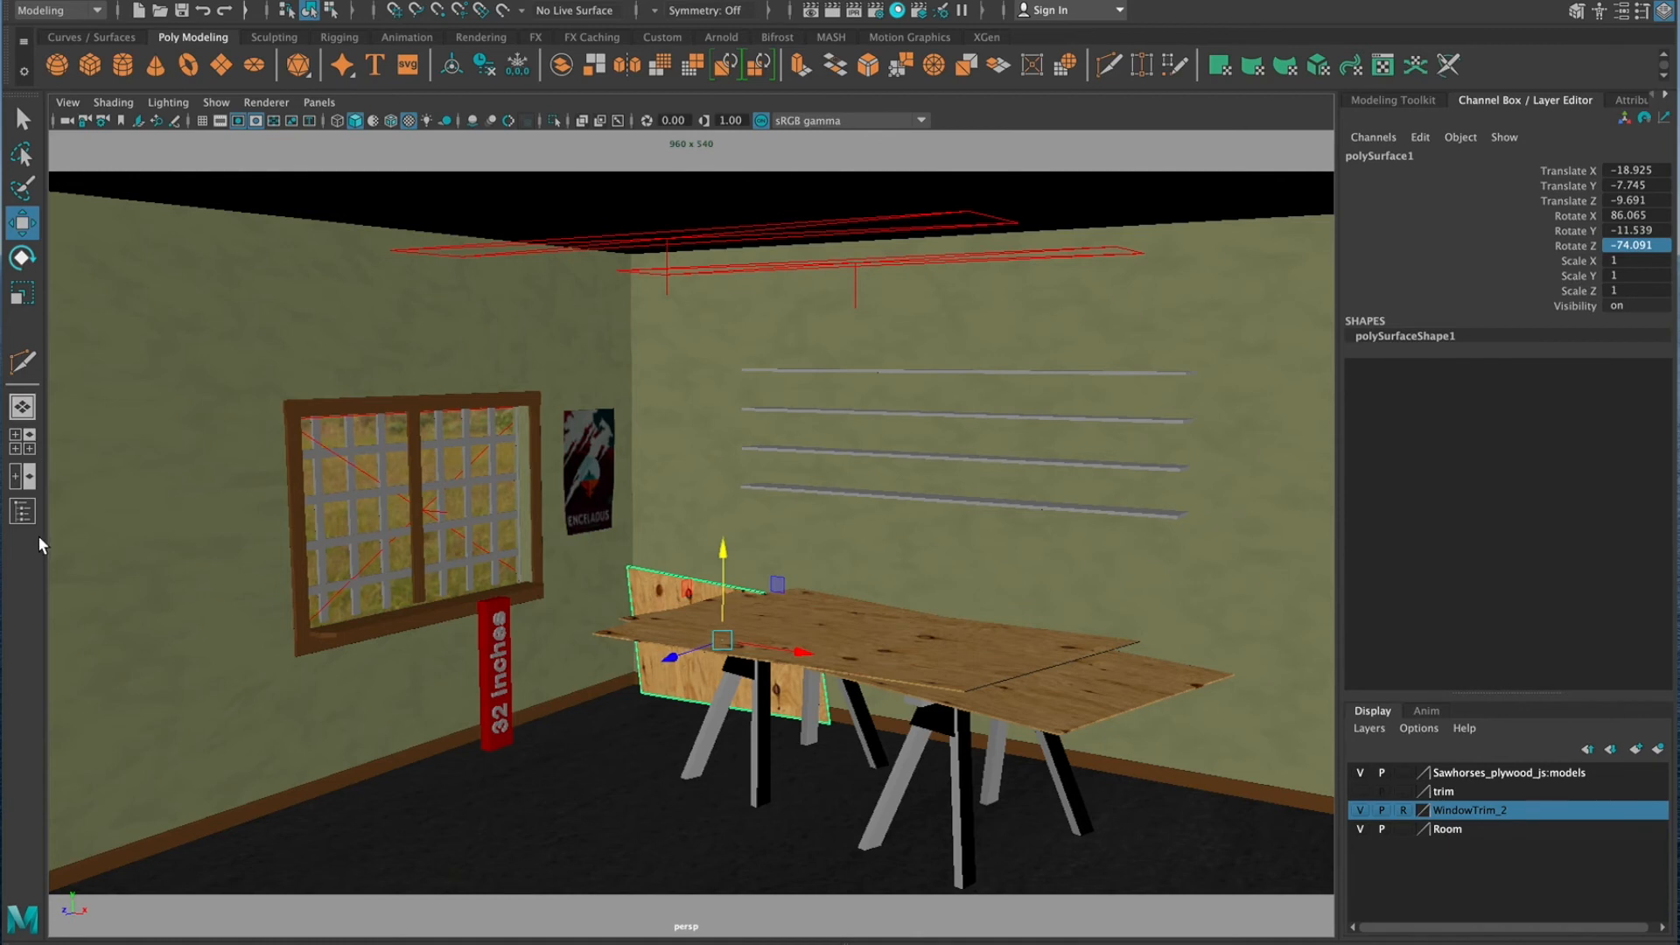
click(22, 511)
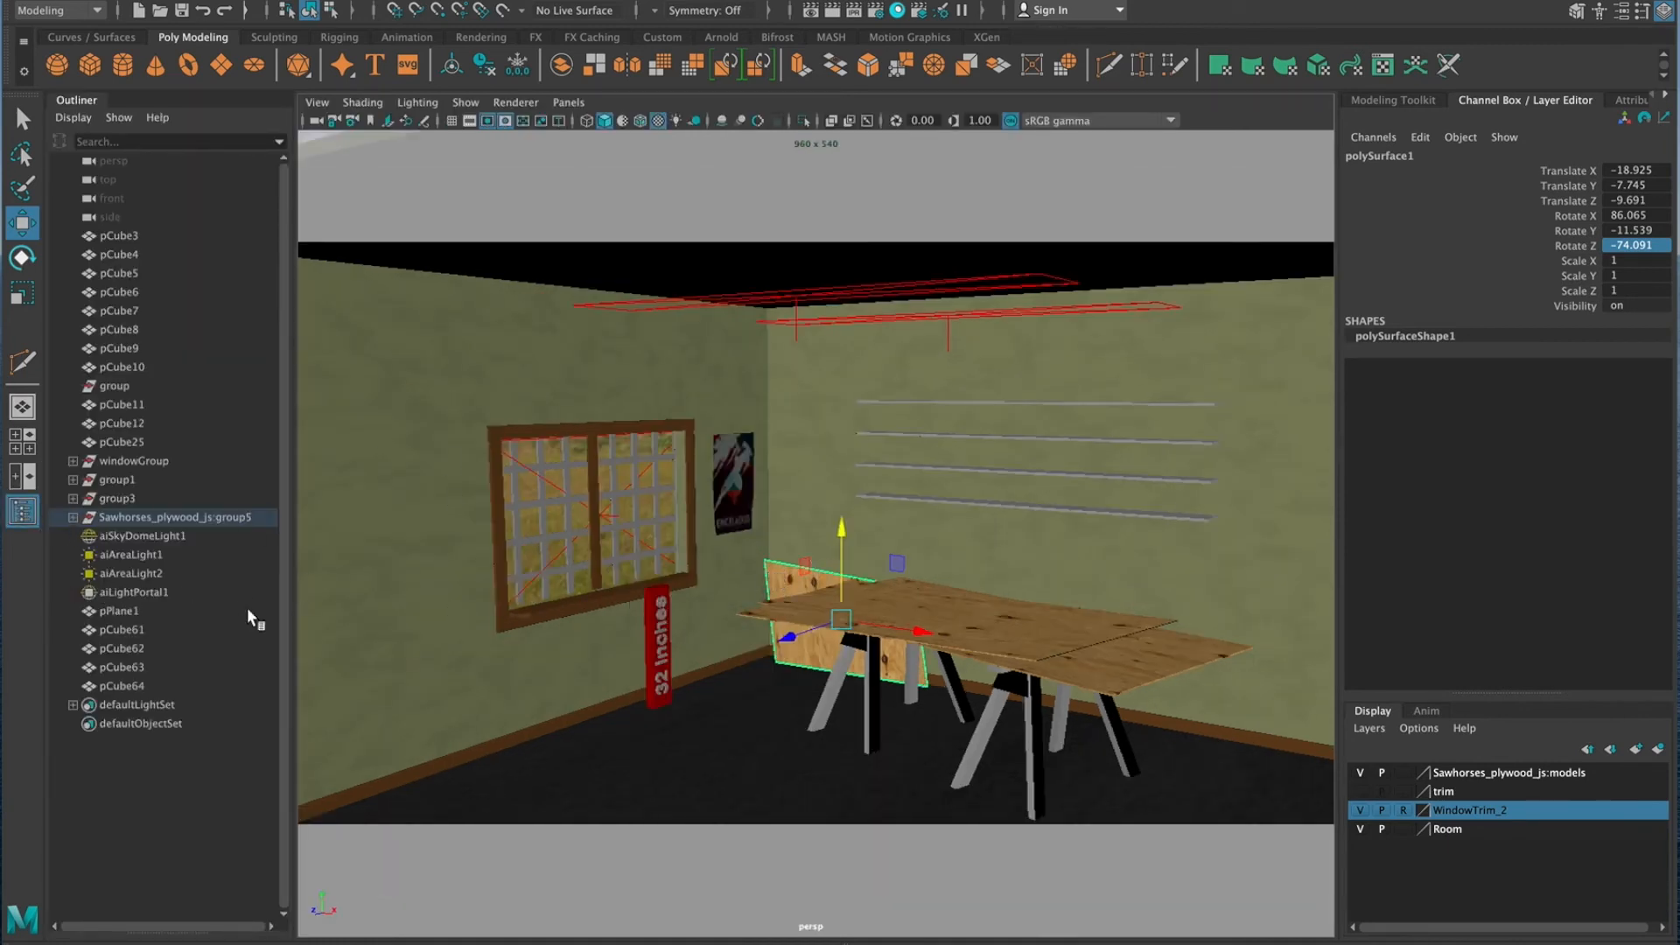
click(72, 517)
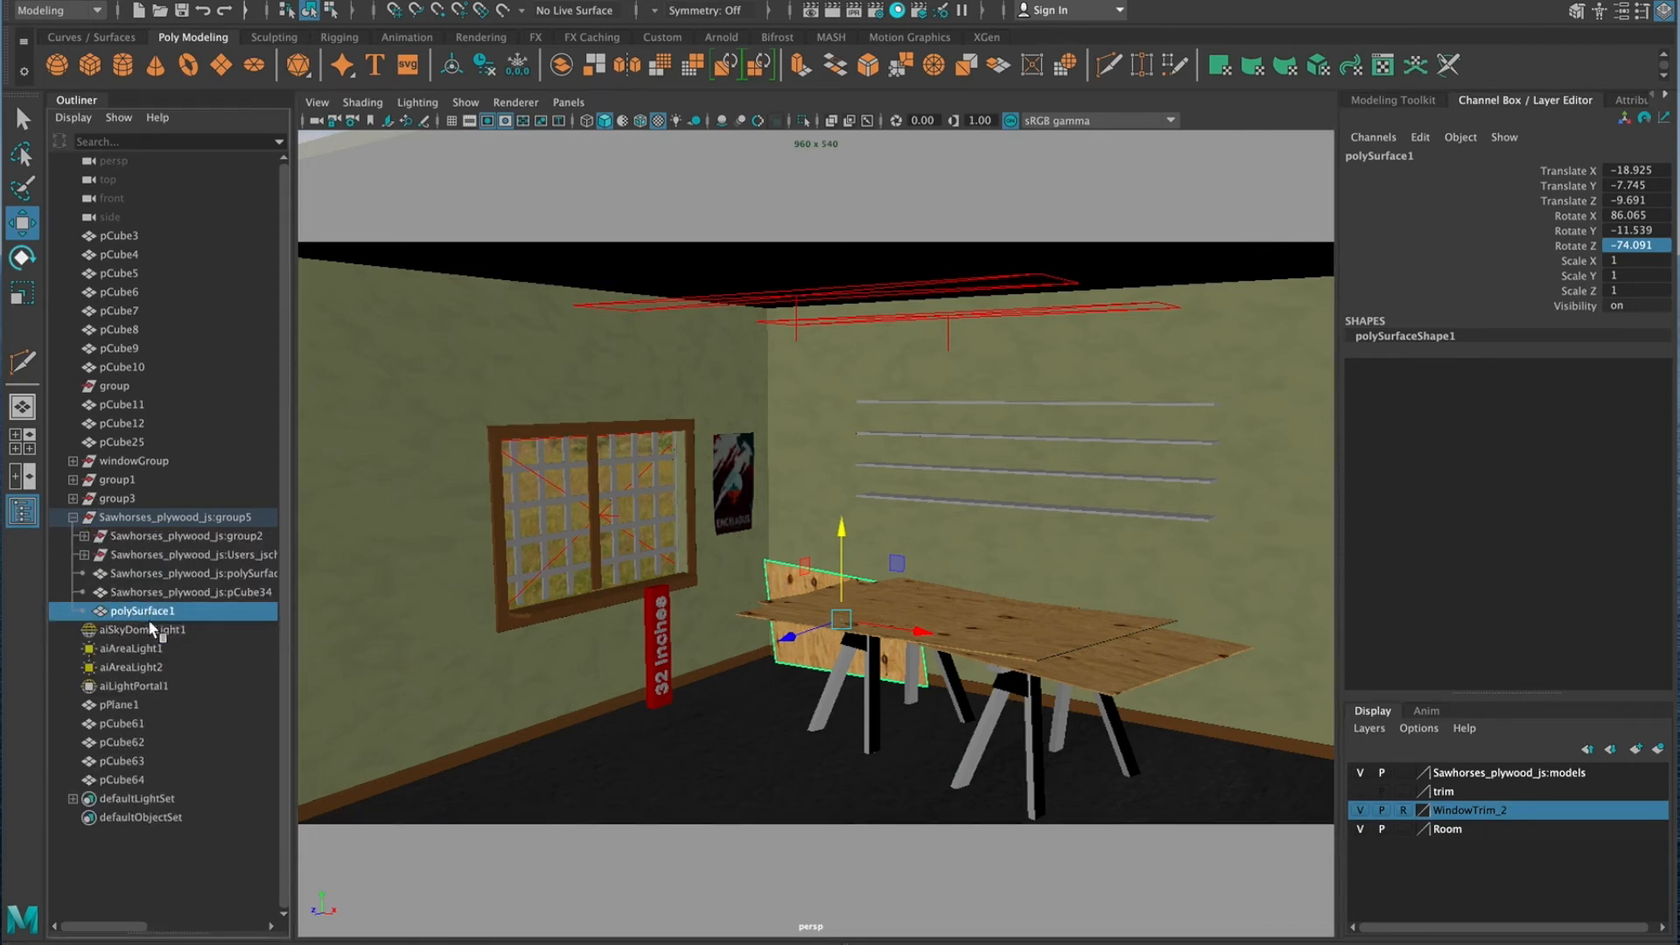
middle_drag(158, 615, 193, 456)
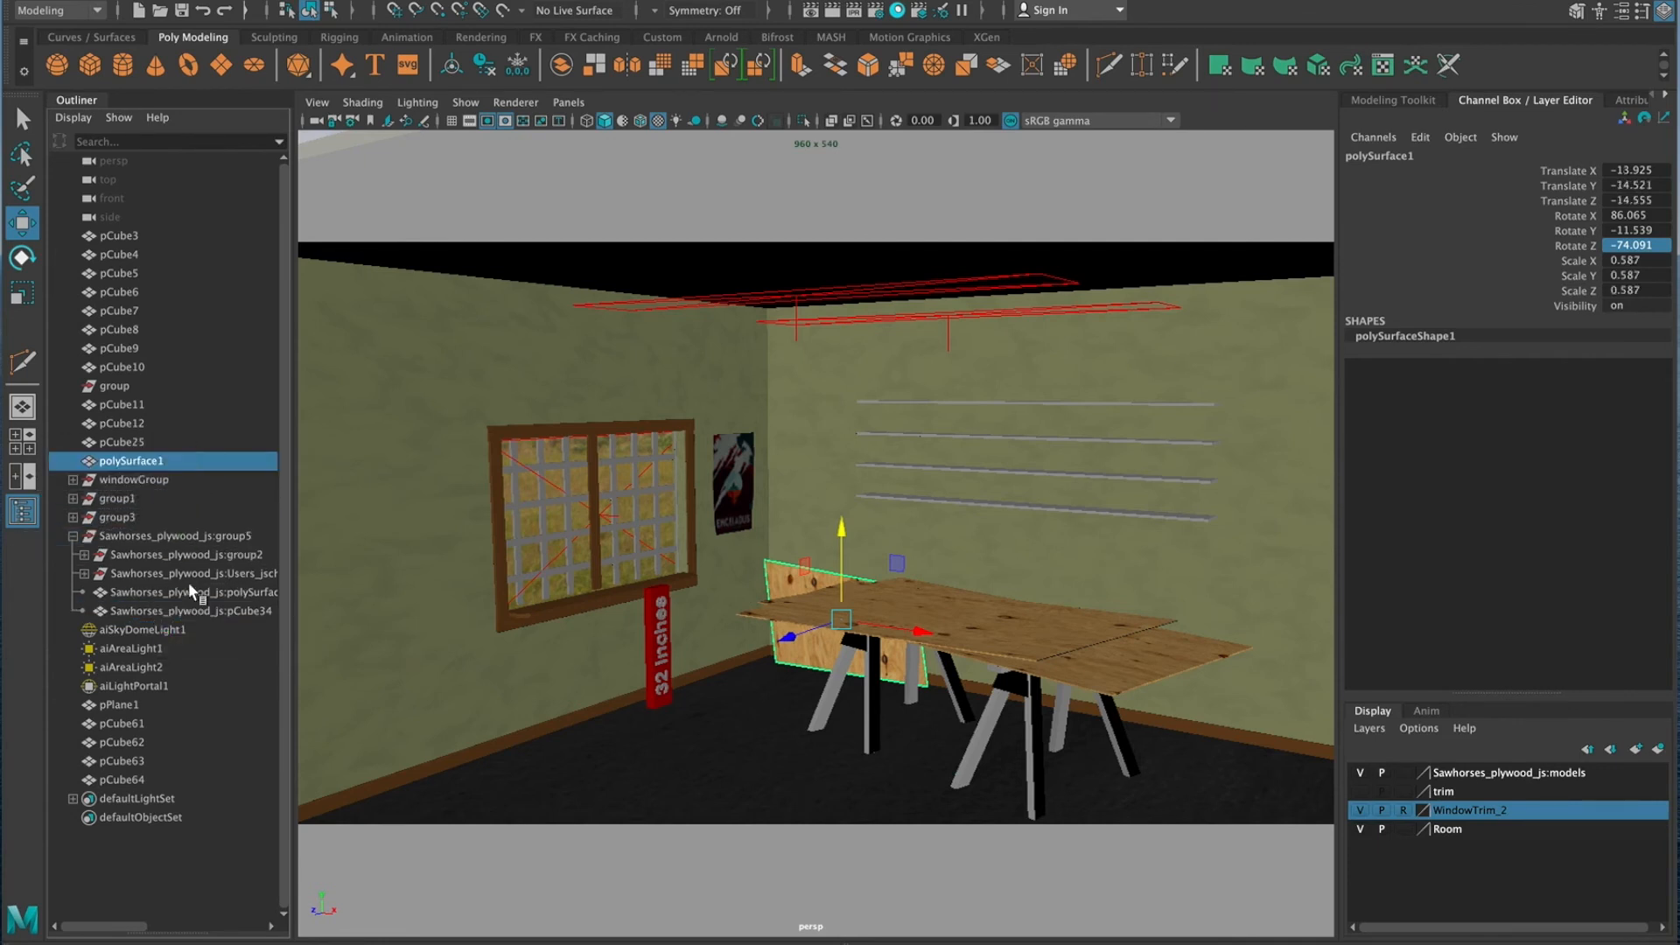
Move the whole sawhorse table group away from the back wall, to about Translate X 23.5 and Translate Z 20.7
click(1025, 647)
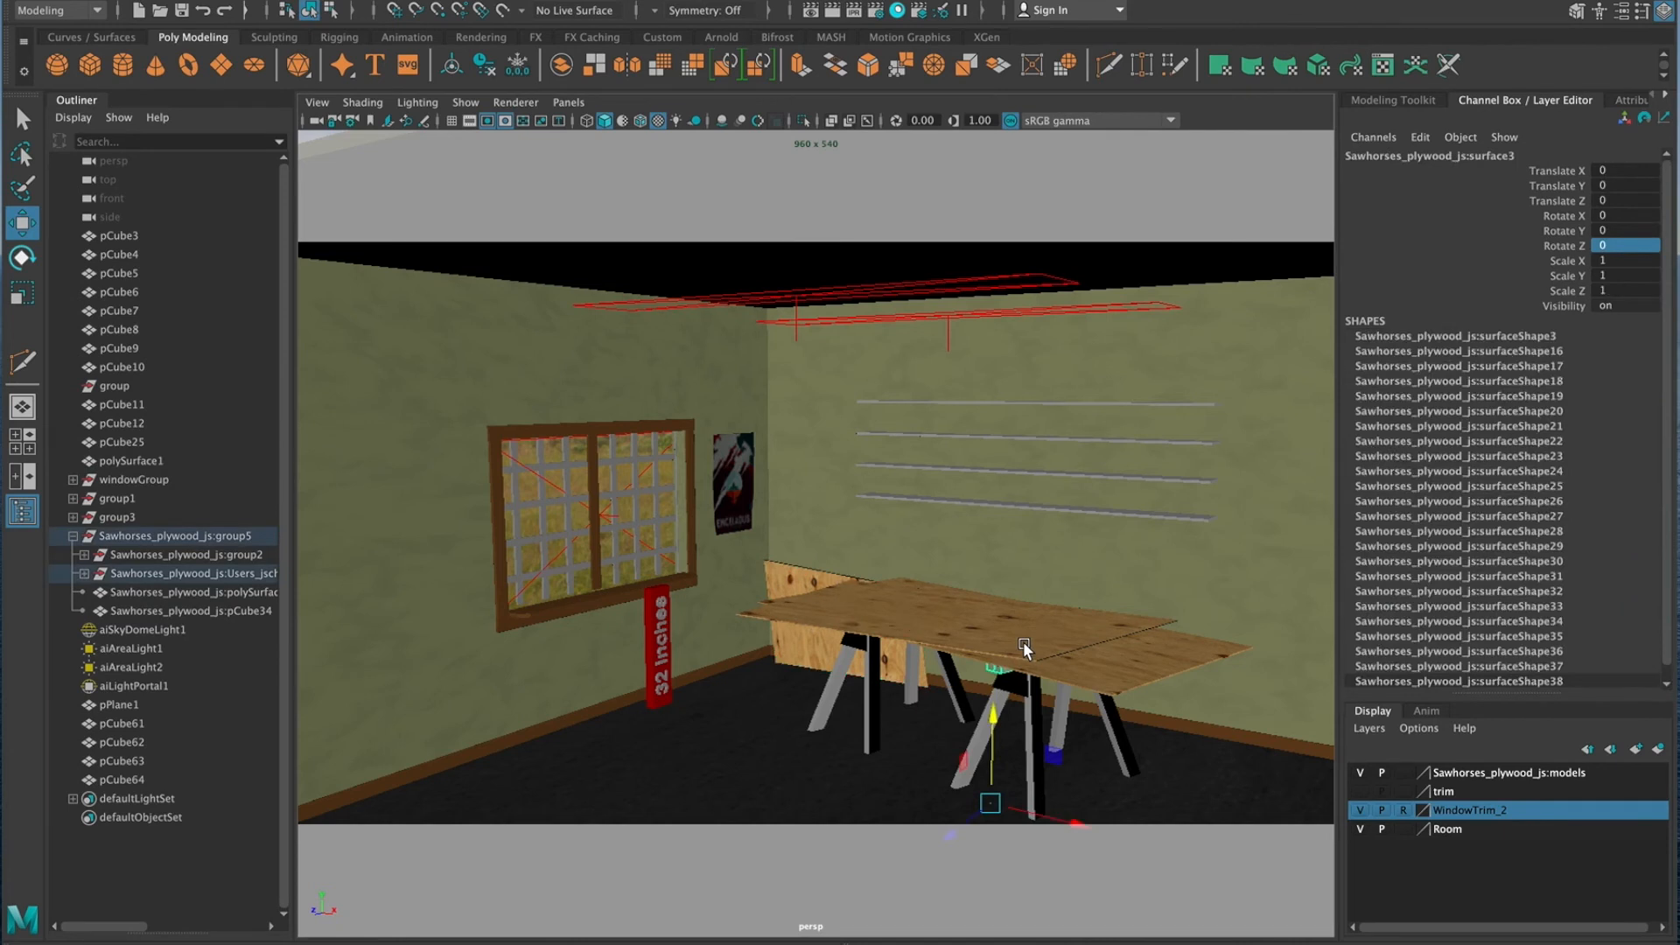
key(Up)
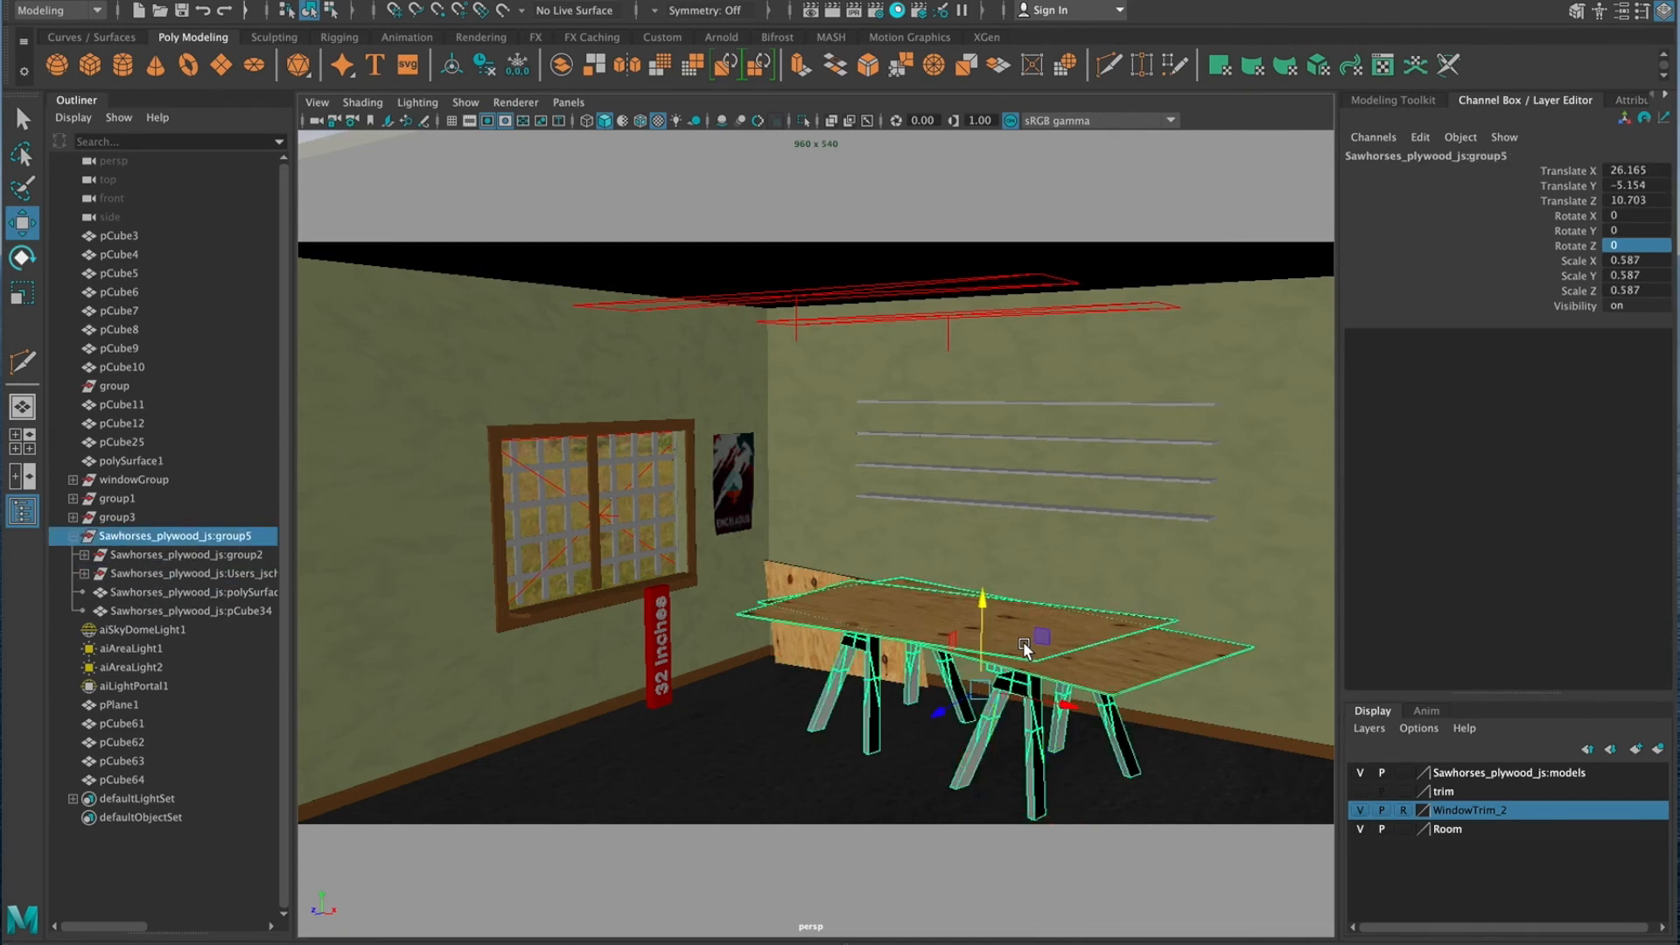
drag(941, 712, 731, 818)
drag(882, 811, 796, 788)
alt+right_drag(954, 746, 858, 737)
mouse_move(859, 737)
alt+mouse_down()
mouse_move(885, 727)
mouse_move(818, 732)
mouse_move(855, 717)
alt+mouse_up()
alt+right_drag(854, 716, 1076, 636)
alt+middle_drag(1075, 637, 1098, 649)
mouse_move(1038, 690)
alt+mouse_down()
mouse_move(1080, 665)
mouse_move(1117, 700)
mouse_move(994, 707)
mouse_move(1010, 687)
alt+mouse_up()
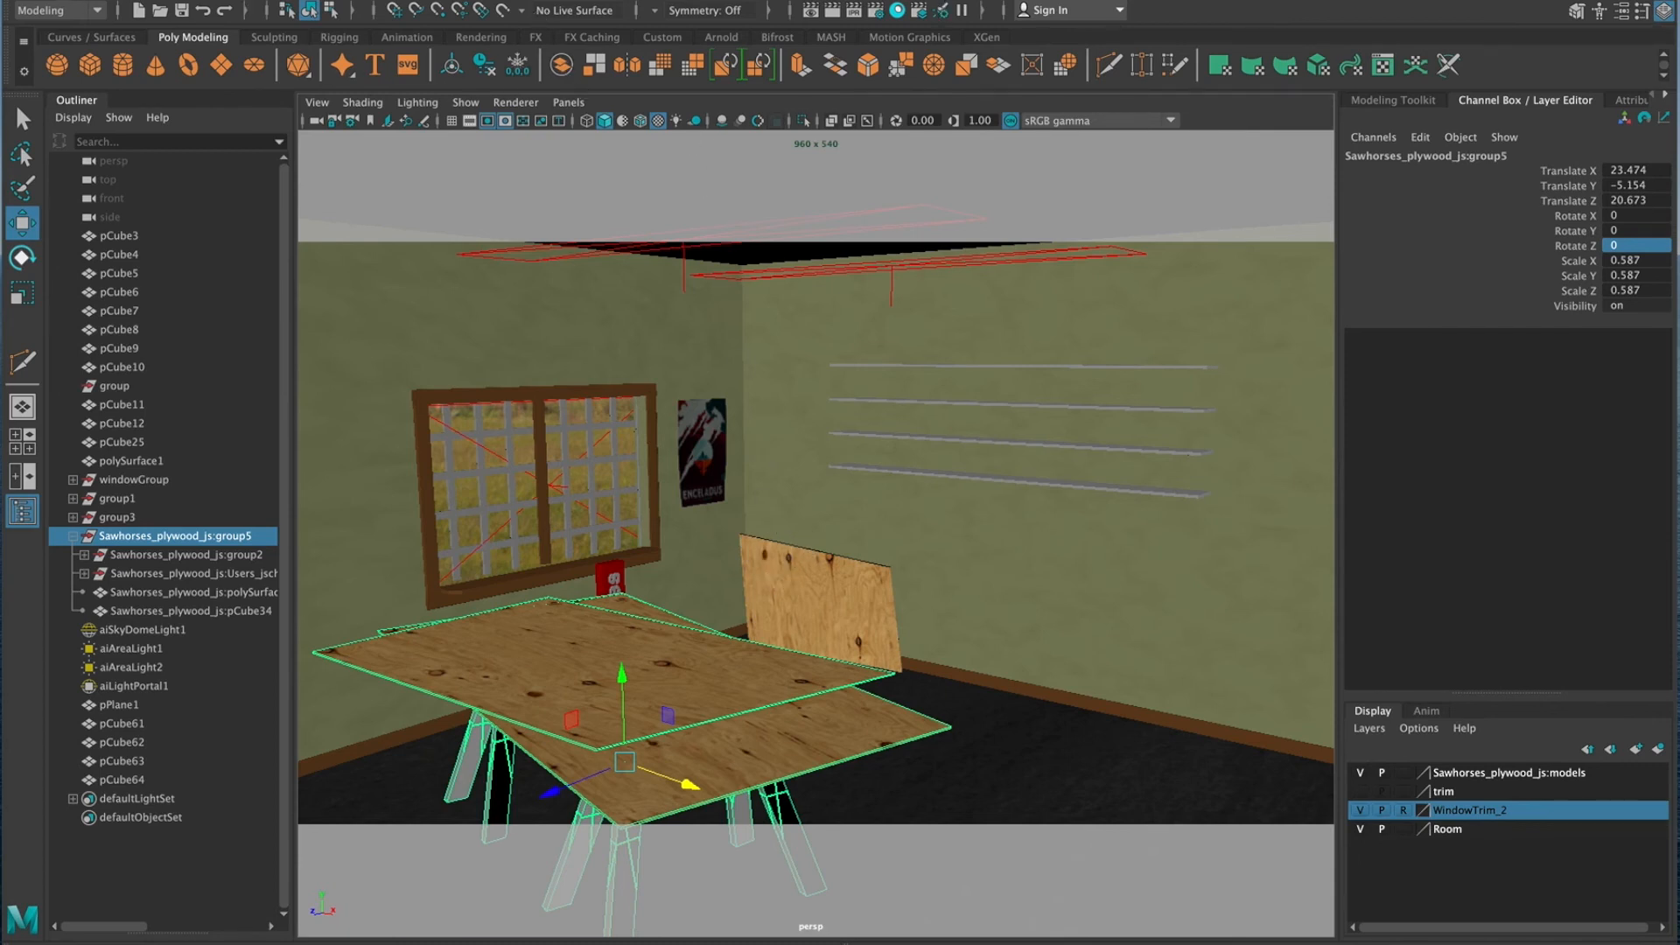
Import ControlPanel_ef.mb from the current project's assets folder
click(24, 4)
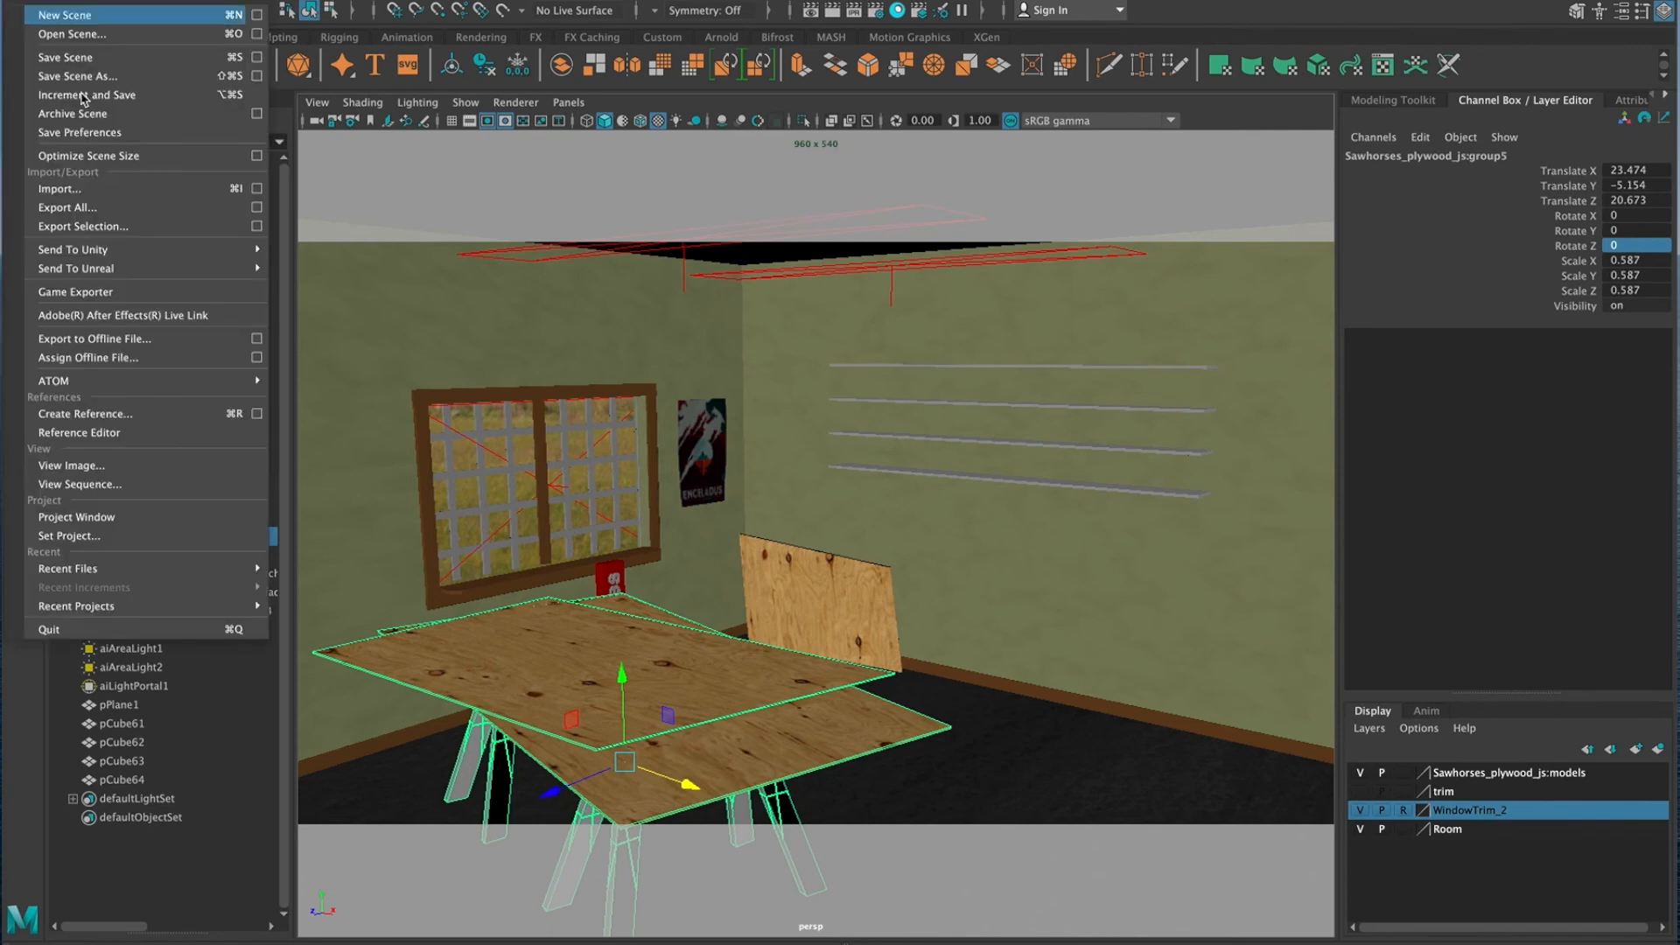
click(132, 189)
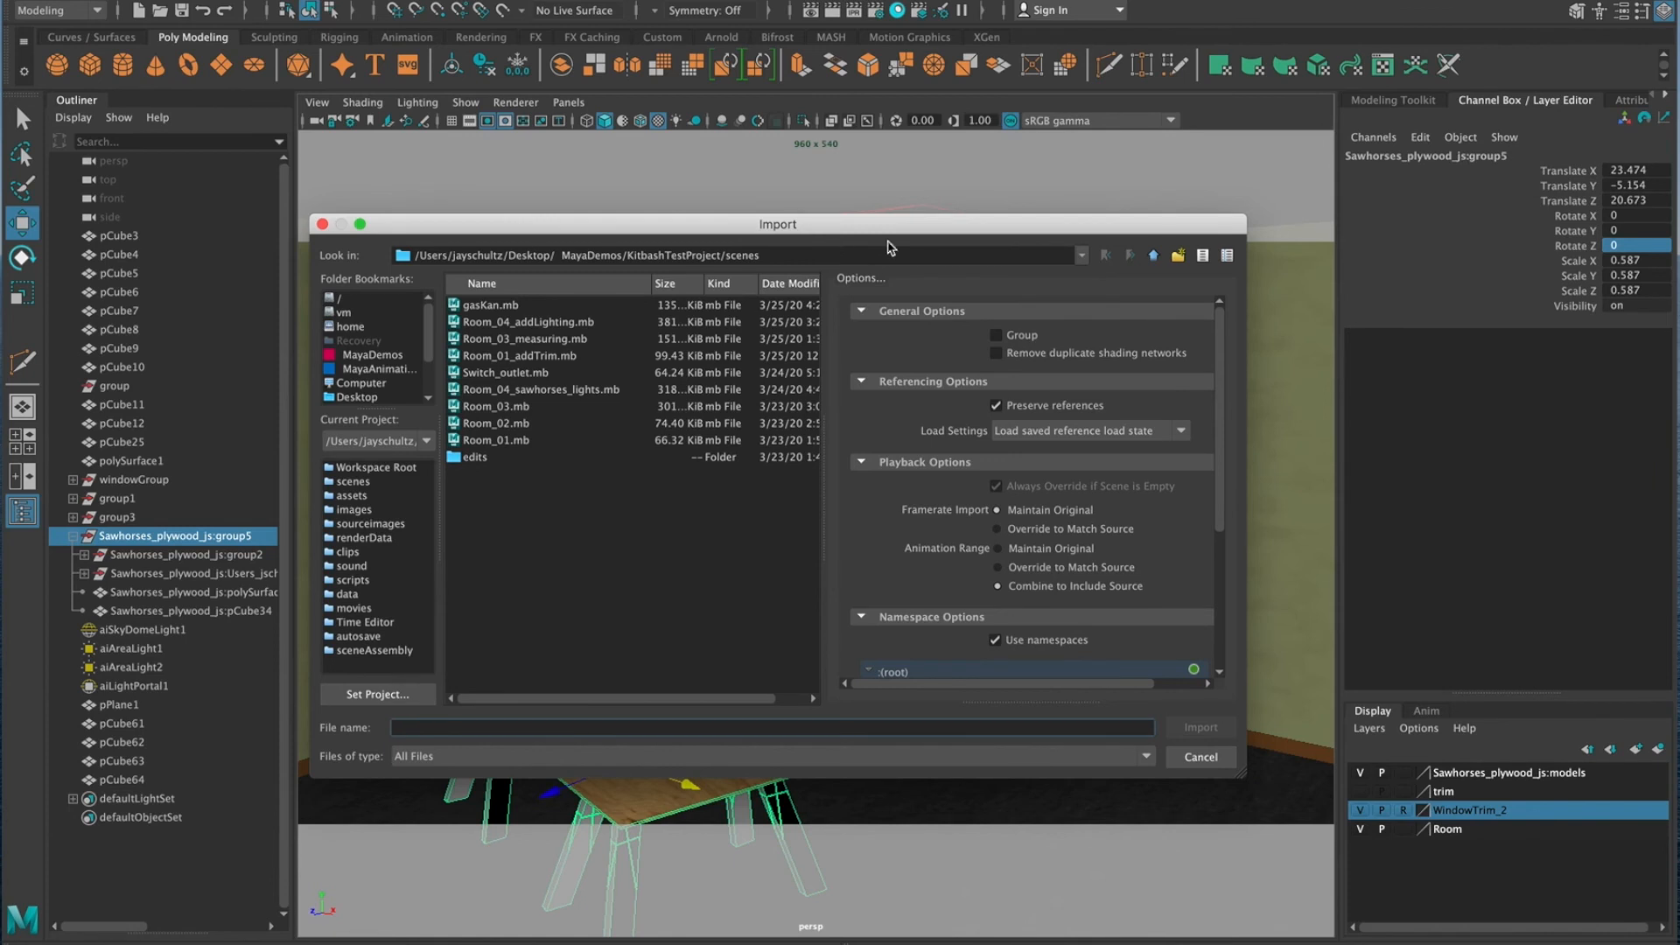
click(1084, 257)
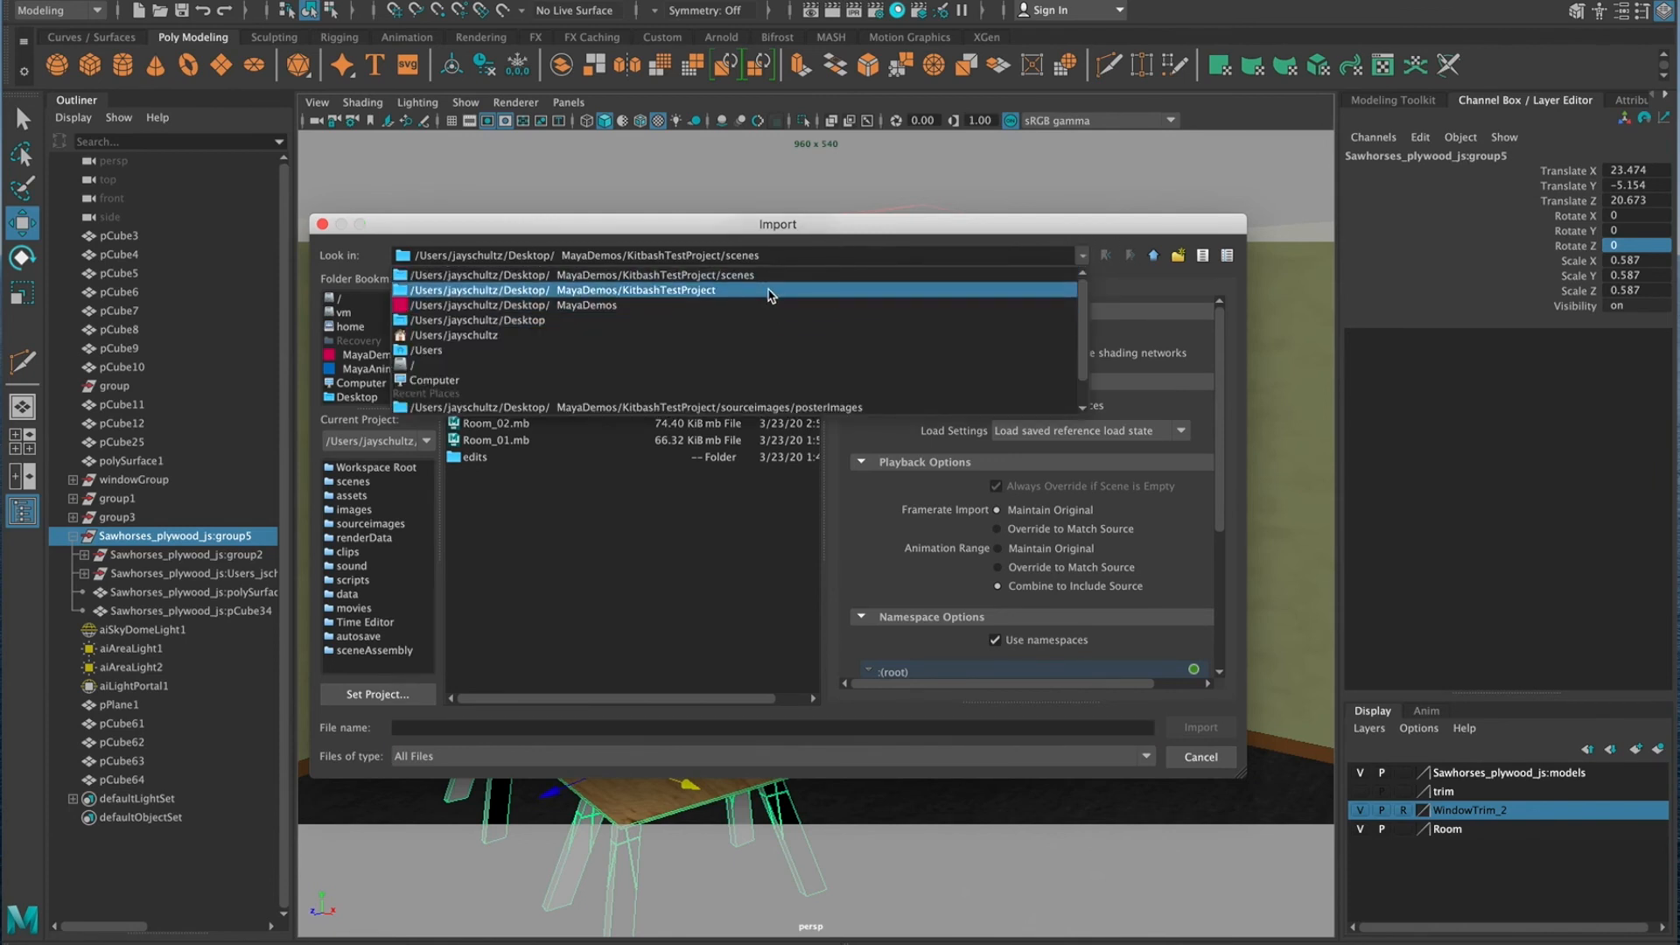
click(674, 307)
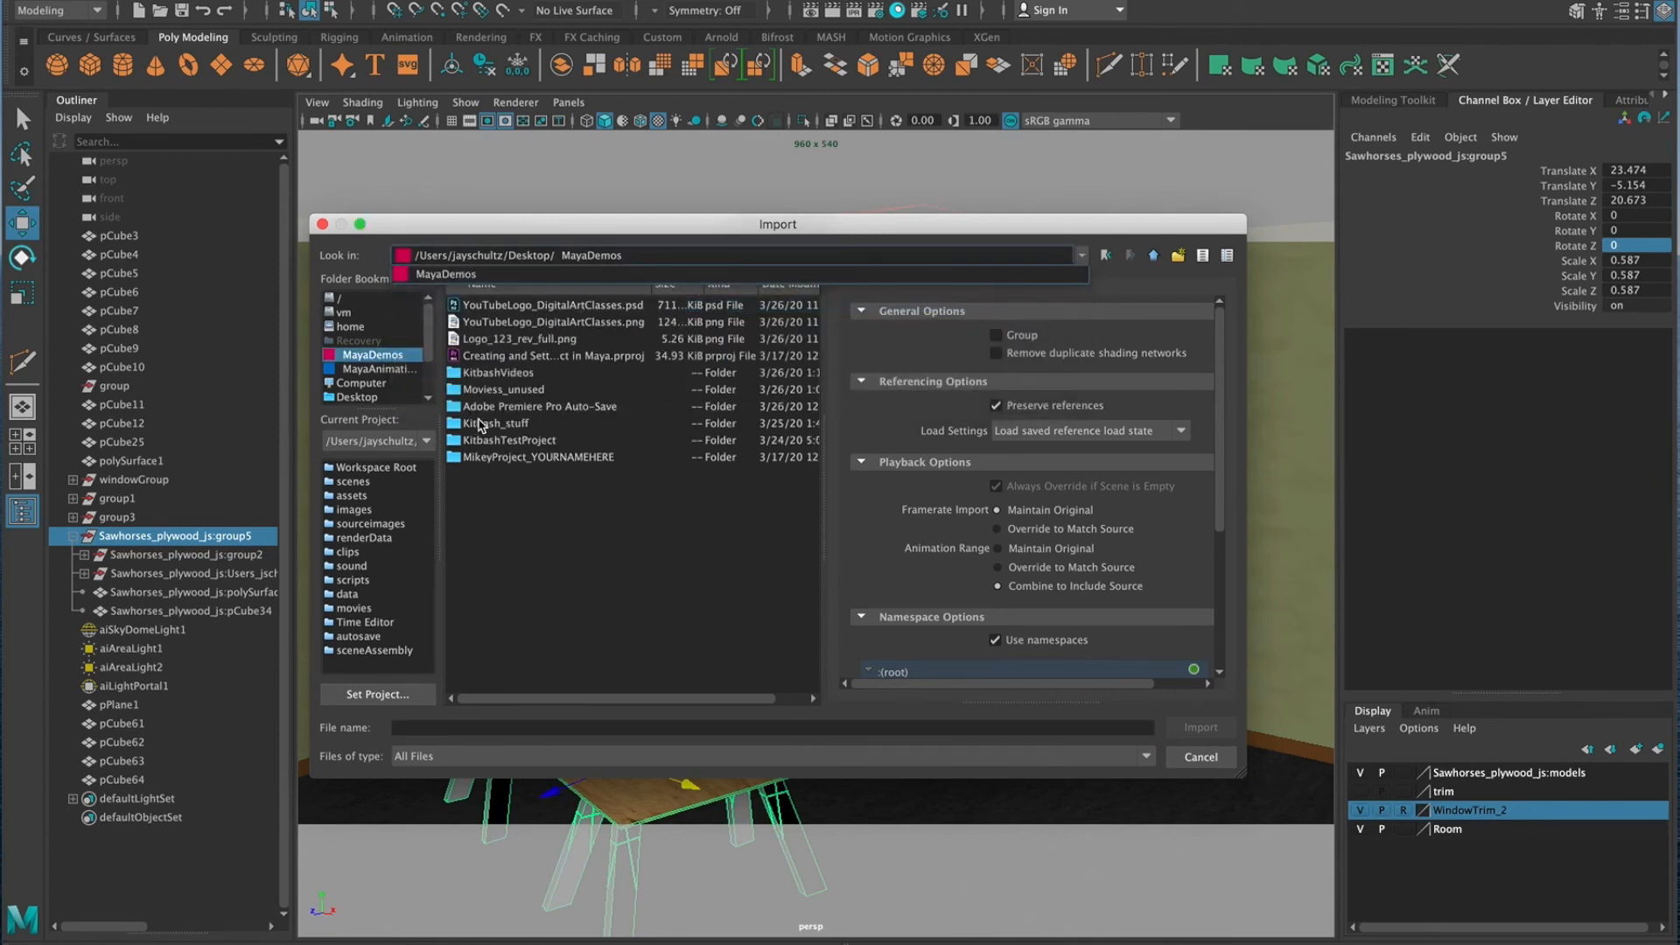
click(527, 448)
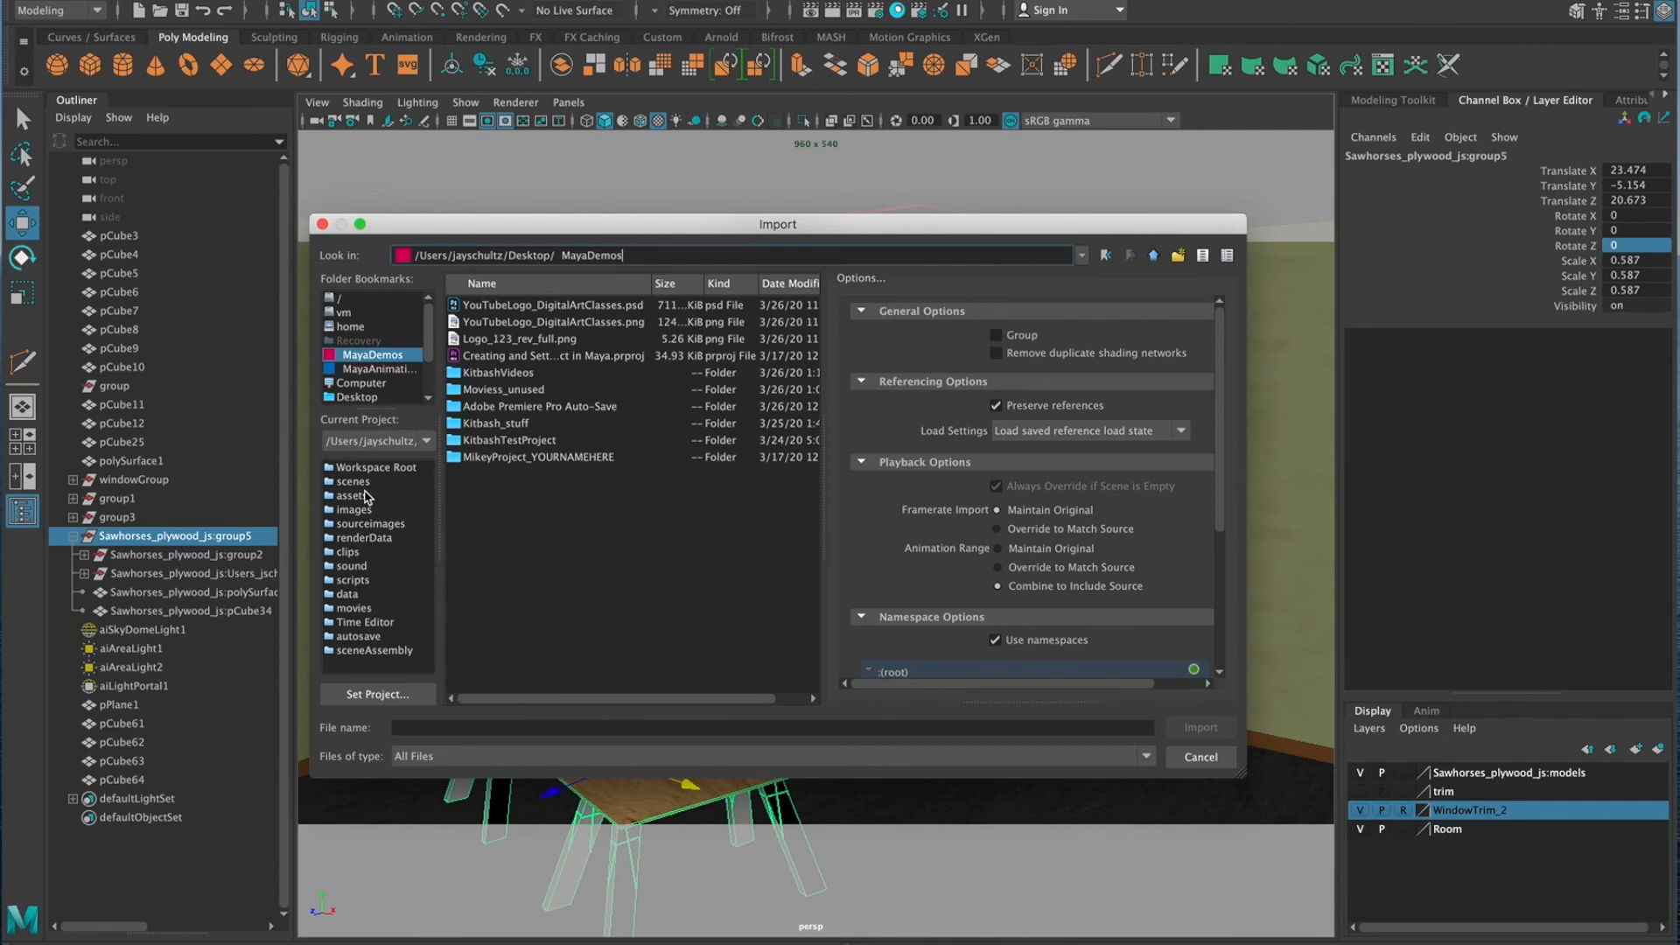
click(365, 496)
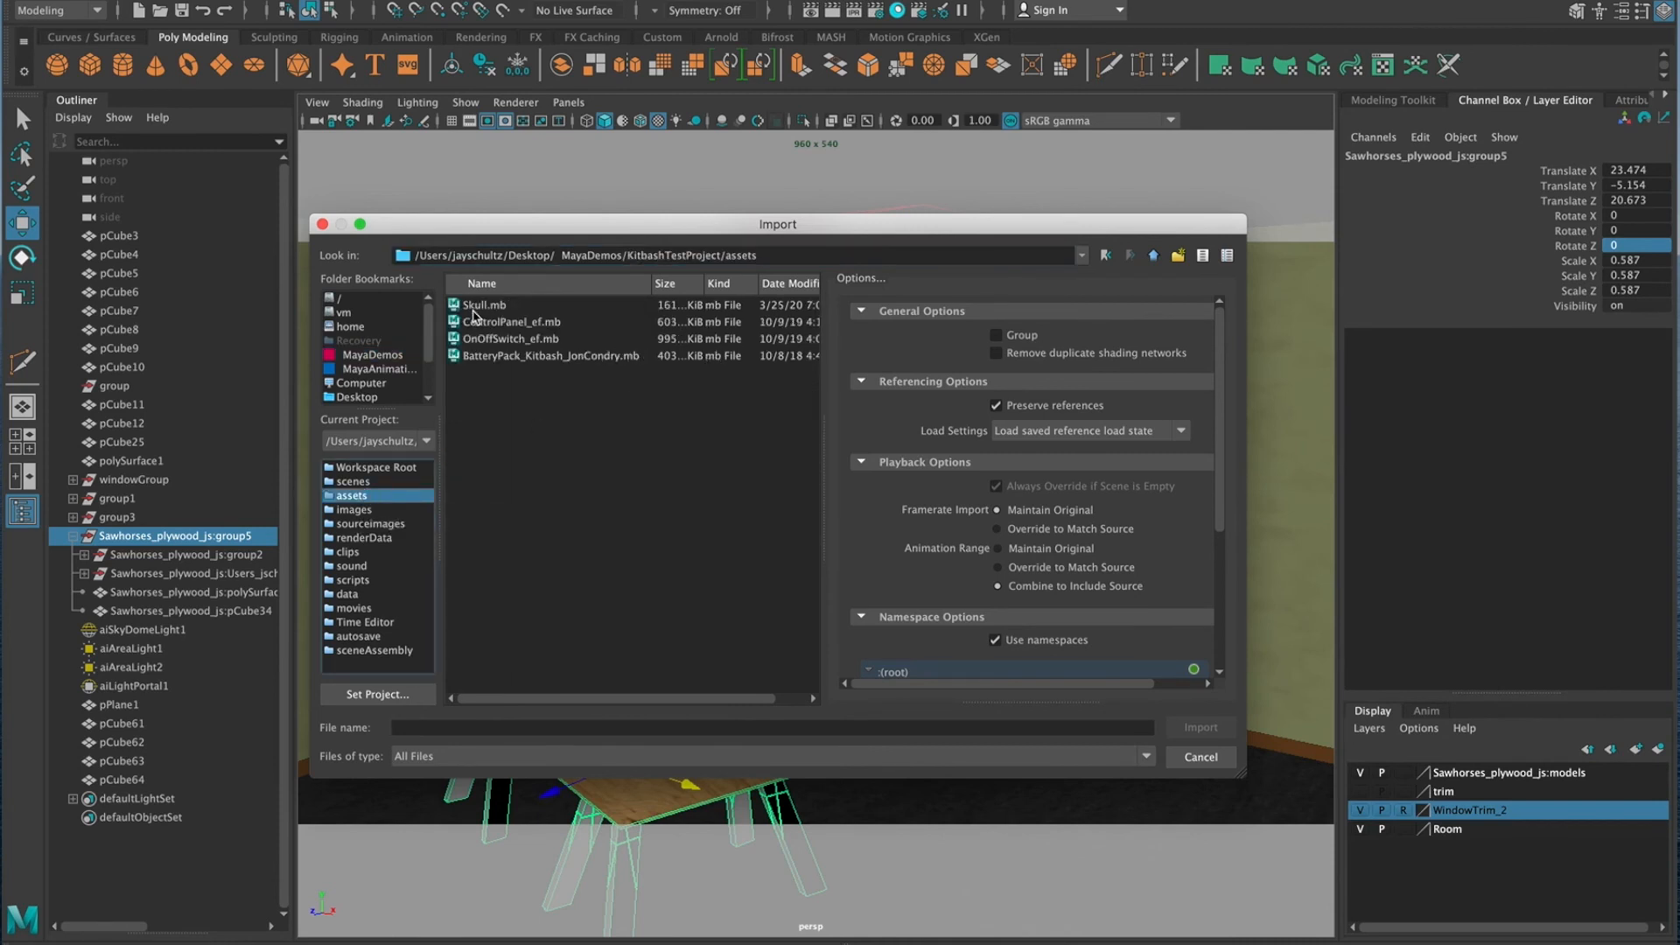
double_click(530, 331)
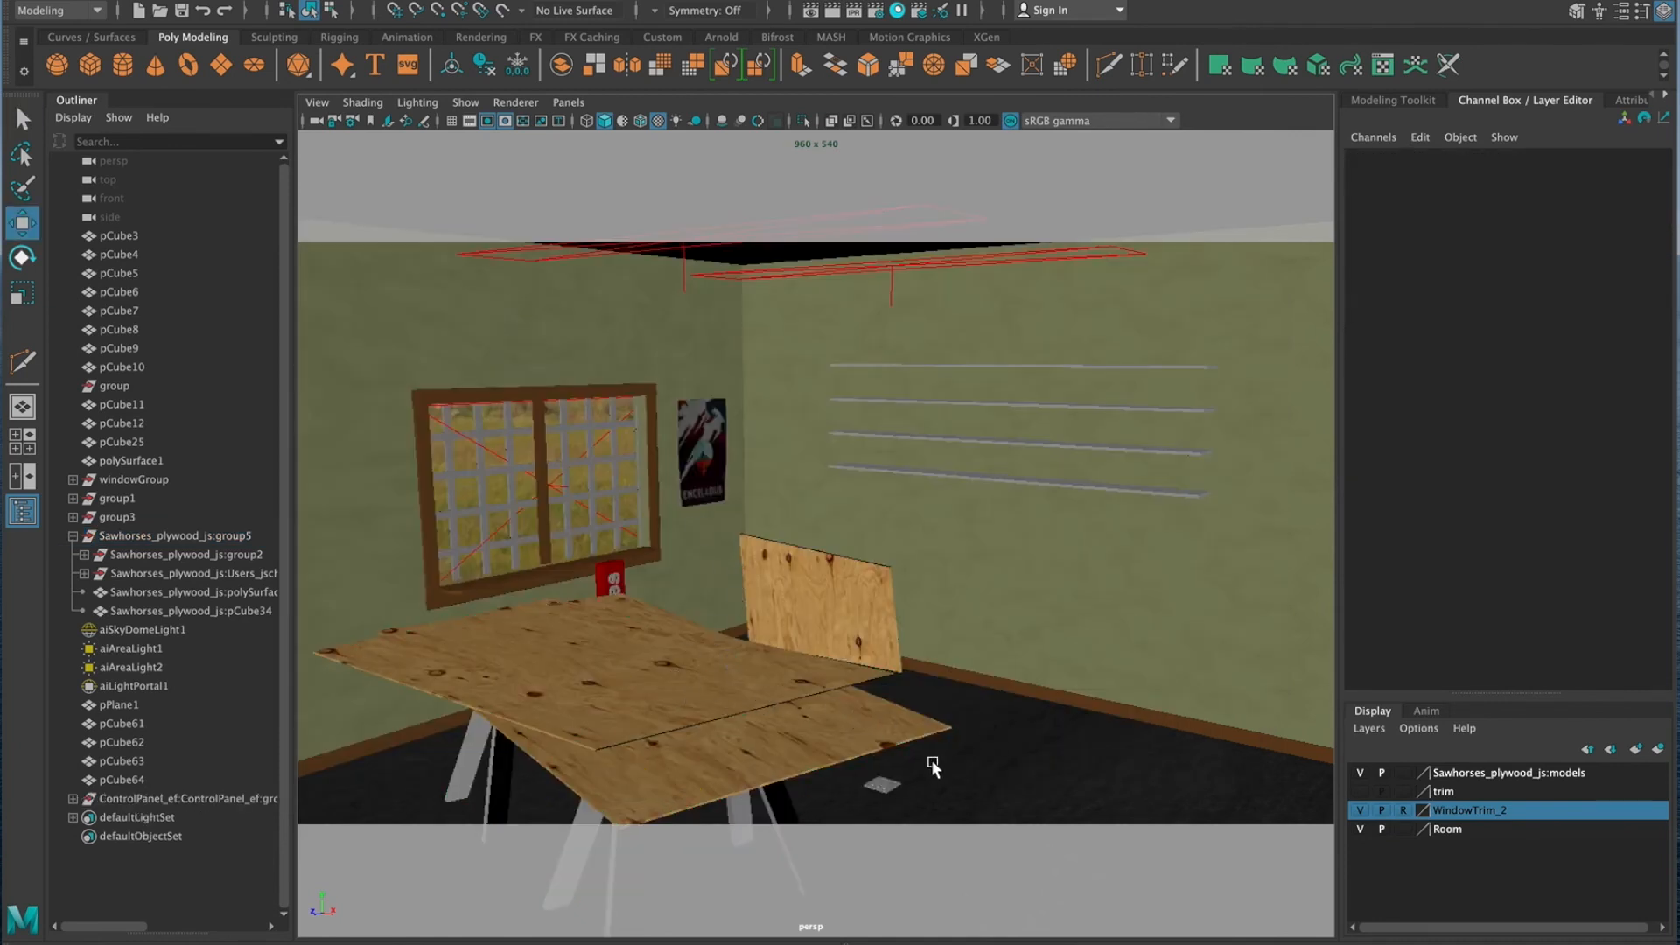
Raise the imported control panel group to Translate Y about 7.35 and tip it upright with Rotate X about 74.2
click(150, 799)
drag(873, 704, 894, 539)
key(e)
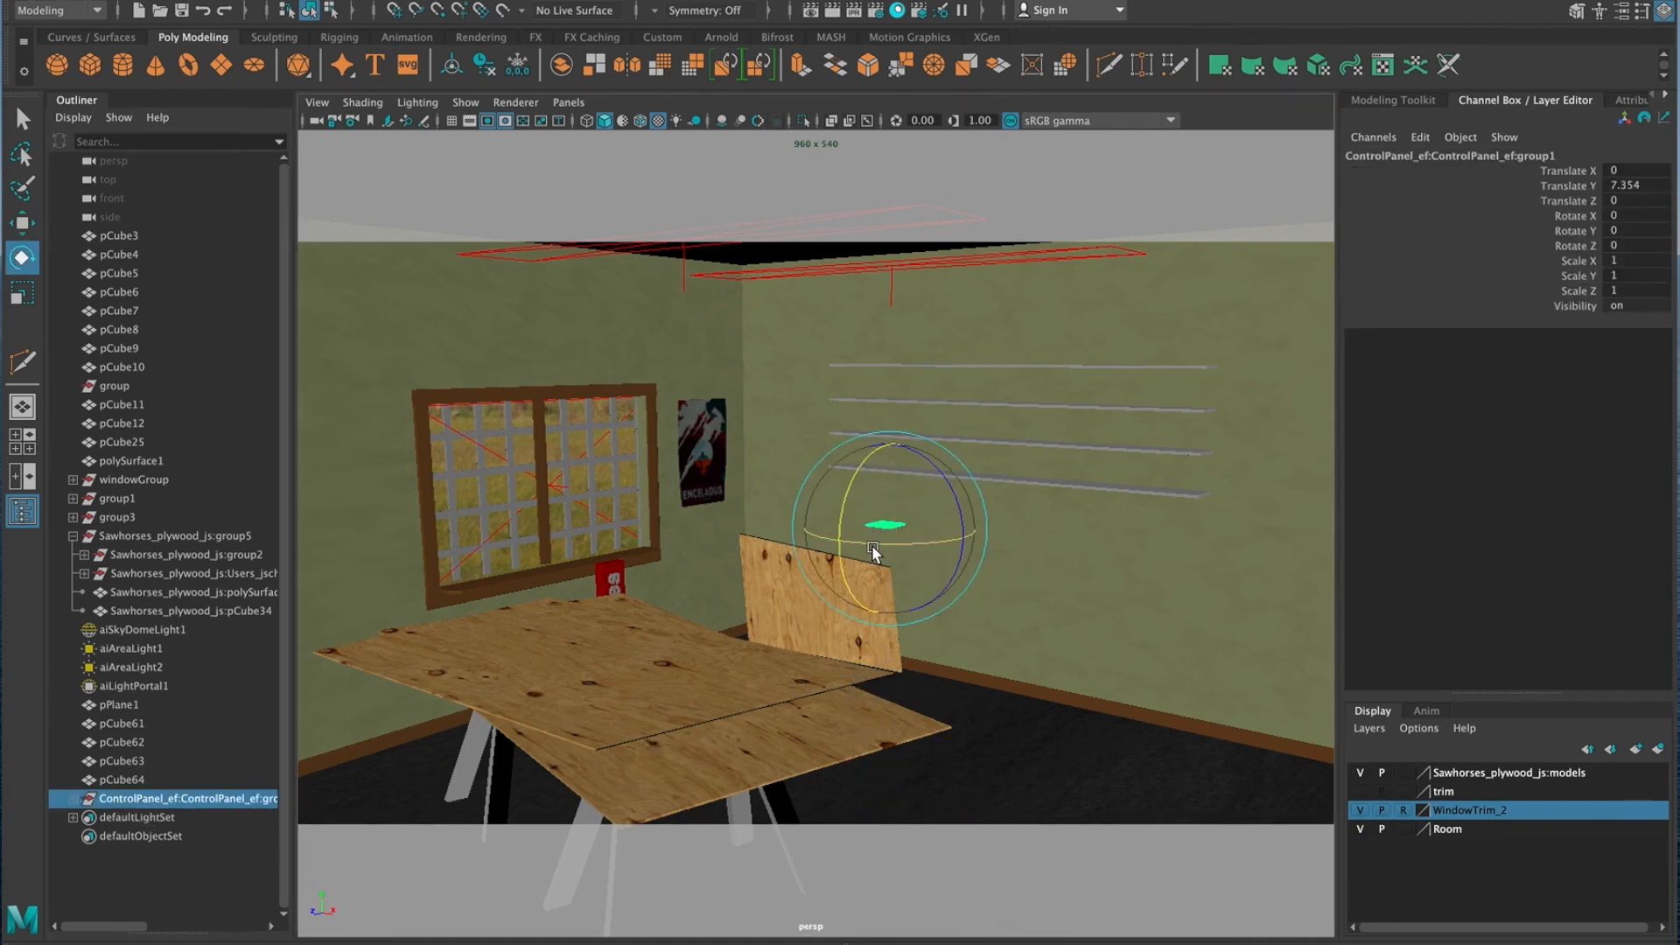
drag(867, 602, 915, 641)
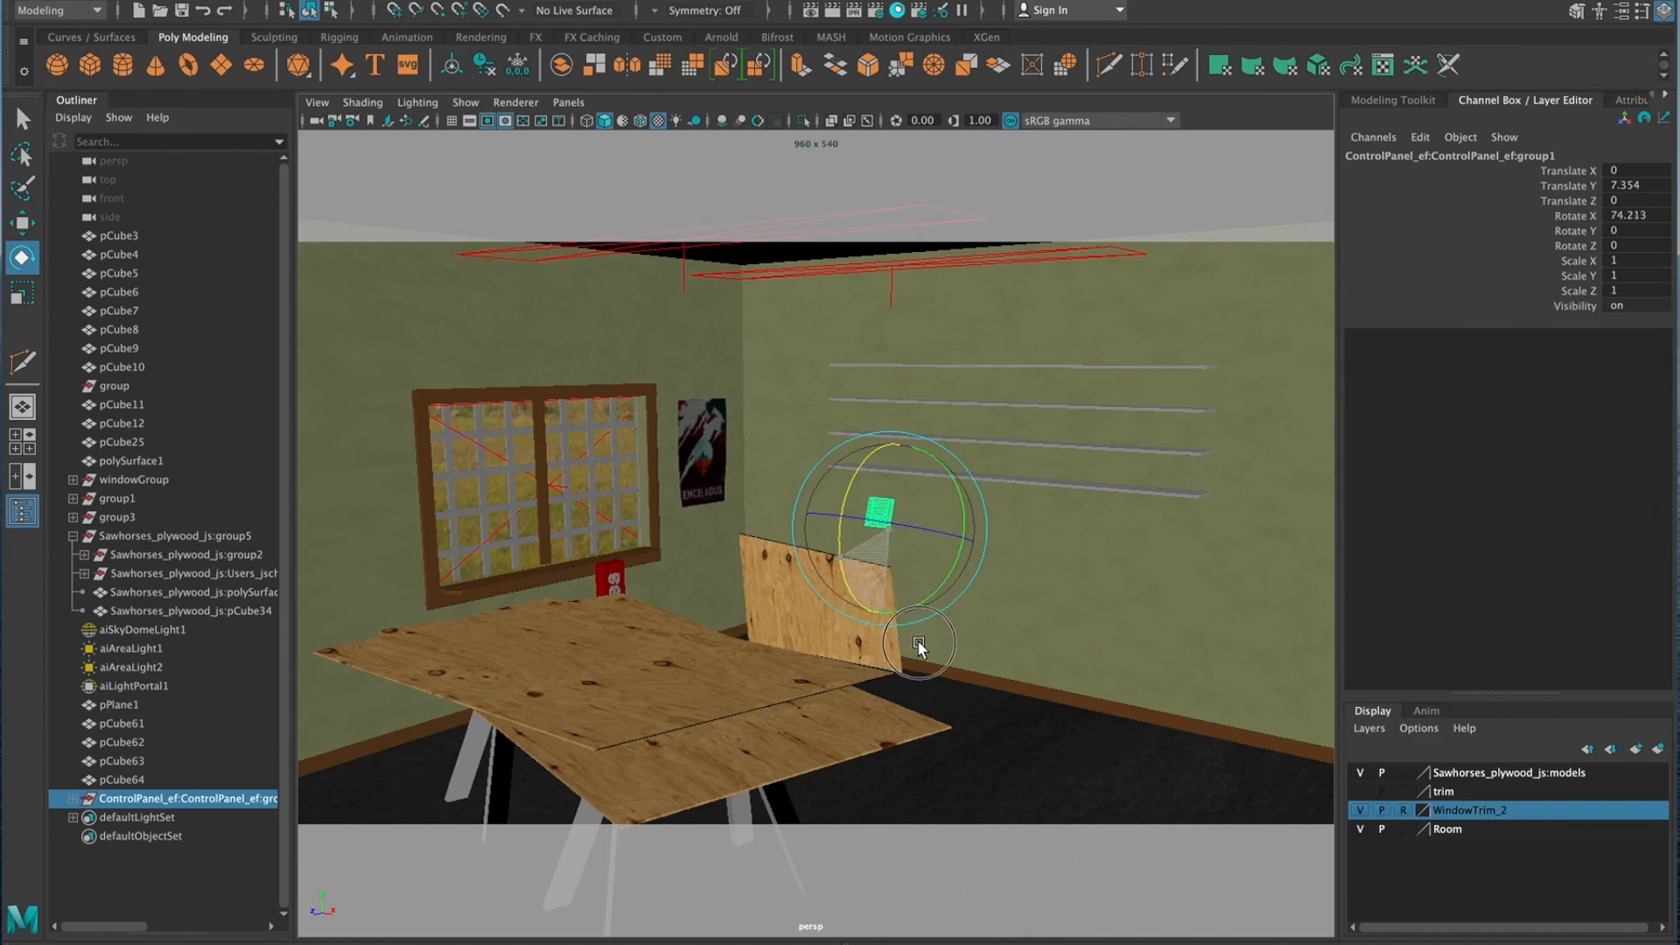
Frame the control panel and turn it sideways to a rotation of about 69.4, 39.3, -13.4
key(f)
alt+drag(742, 642, 856, 669)
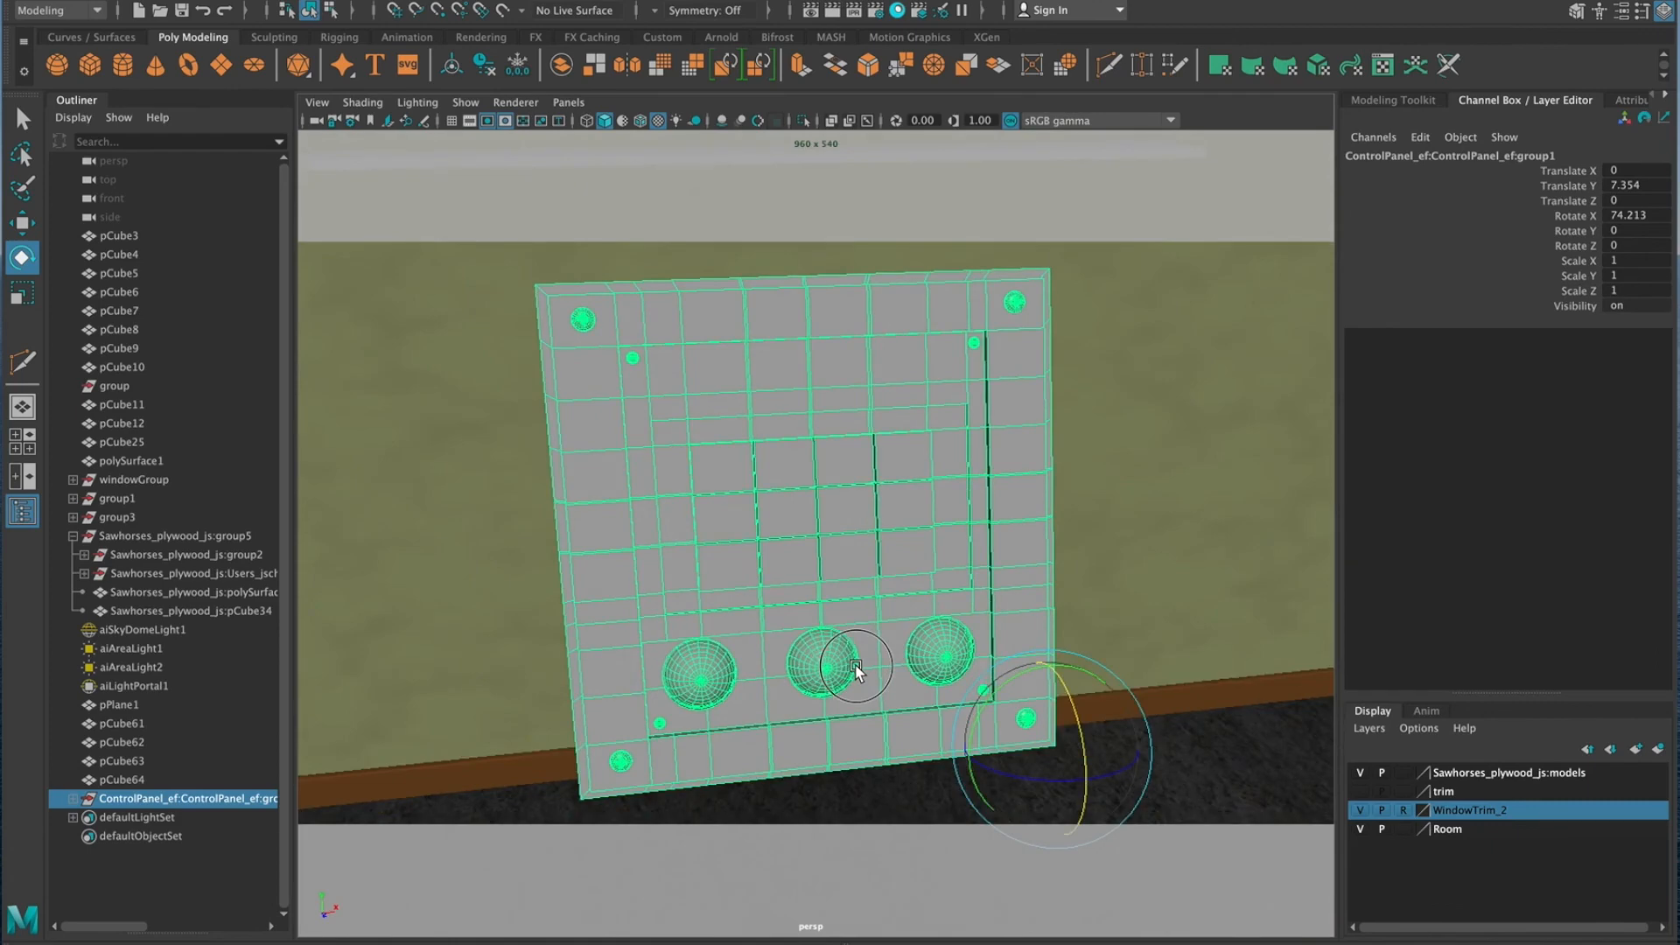
drag(1025, 776, 1077, 769)
alt+drag(866, 656, 849, 678)
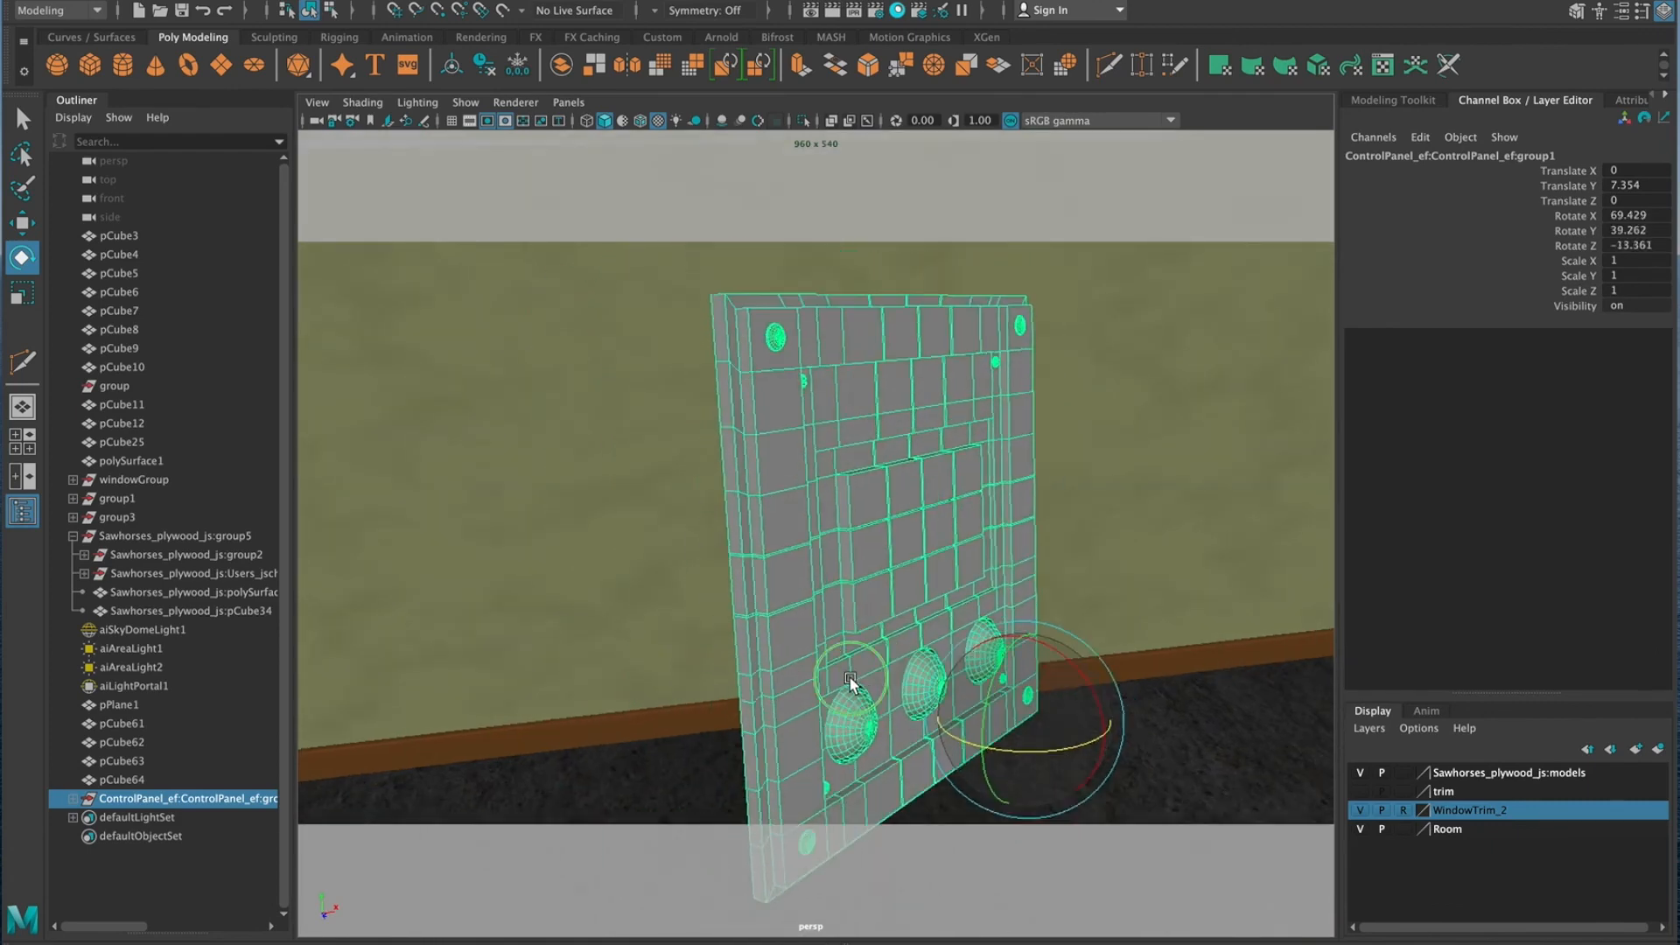
alt+right_drag(849, 678, 443, 622)
alt+drag(443, 622, 492, 651)
Undo the control panel's earlier rotations and reposition it in the side view at about Translate Y 6.03 and Translate Z -6.25
key(w)
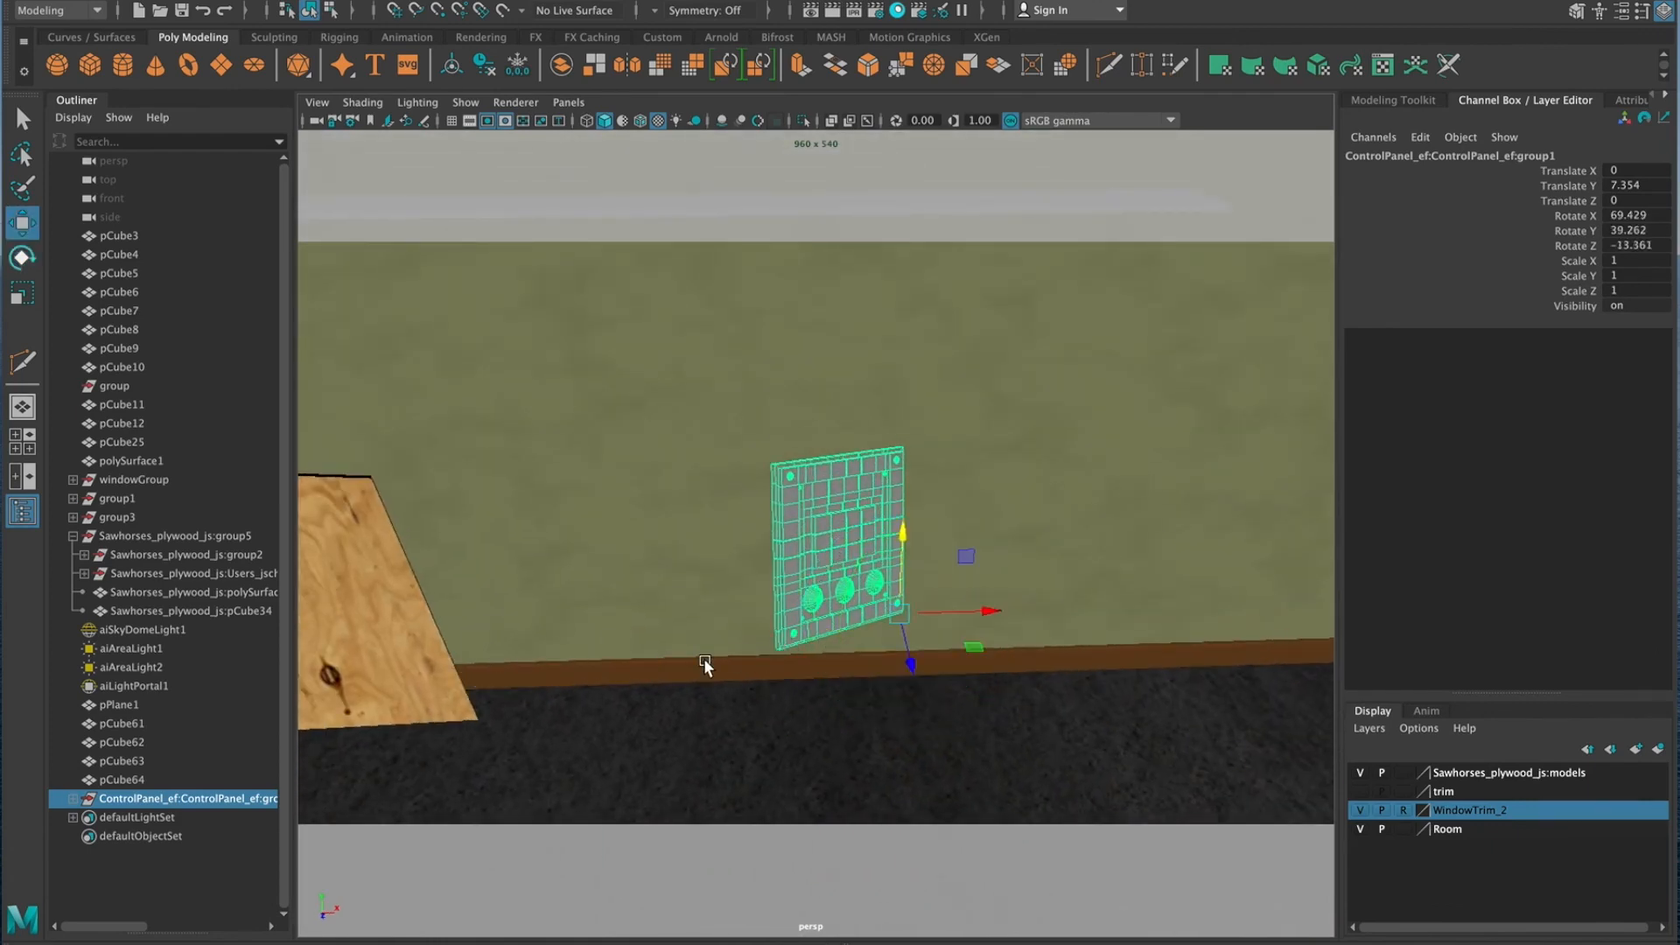
alt+drag(703, 658, 592, 627)
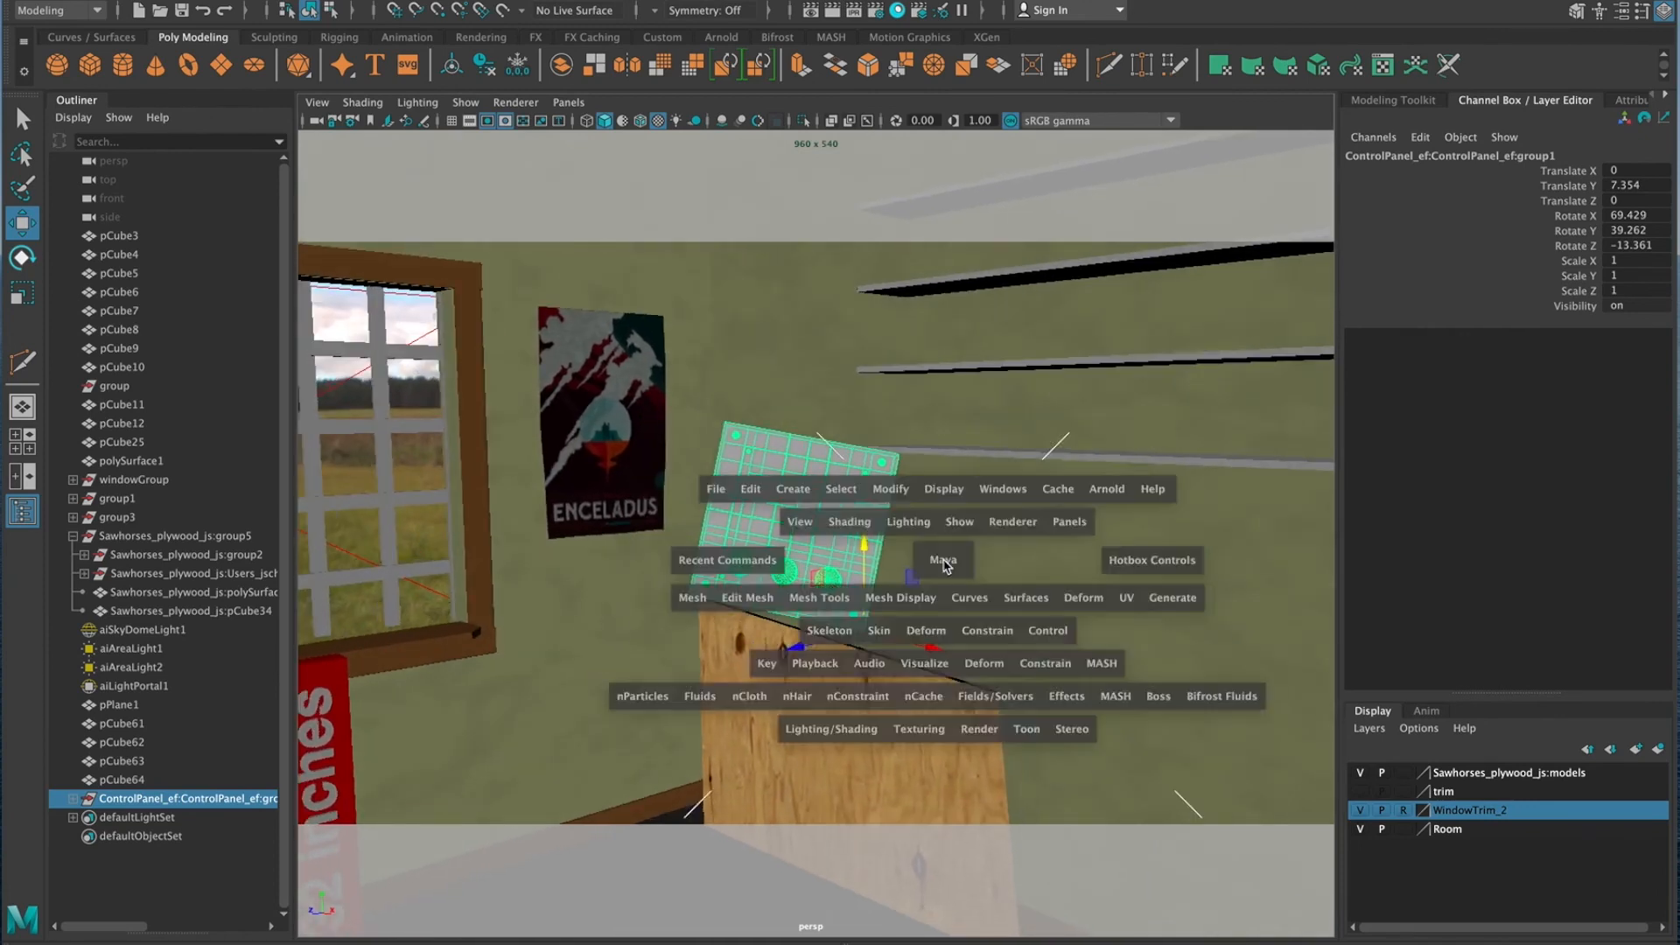
key(space)
key(space)
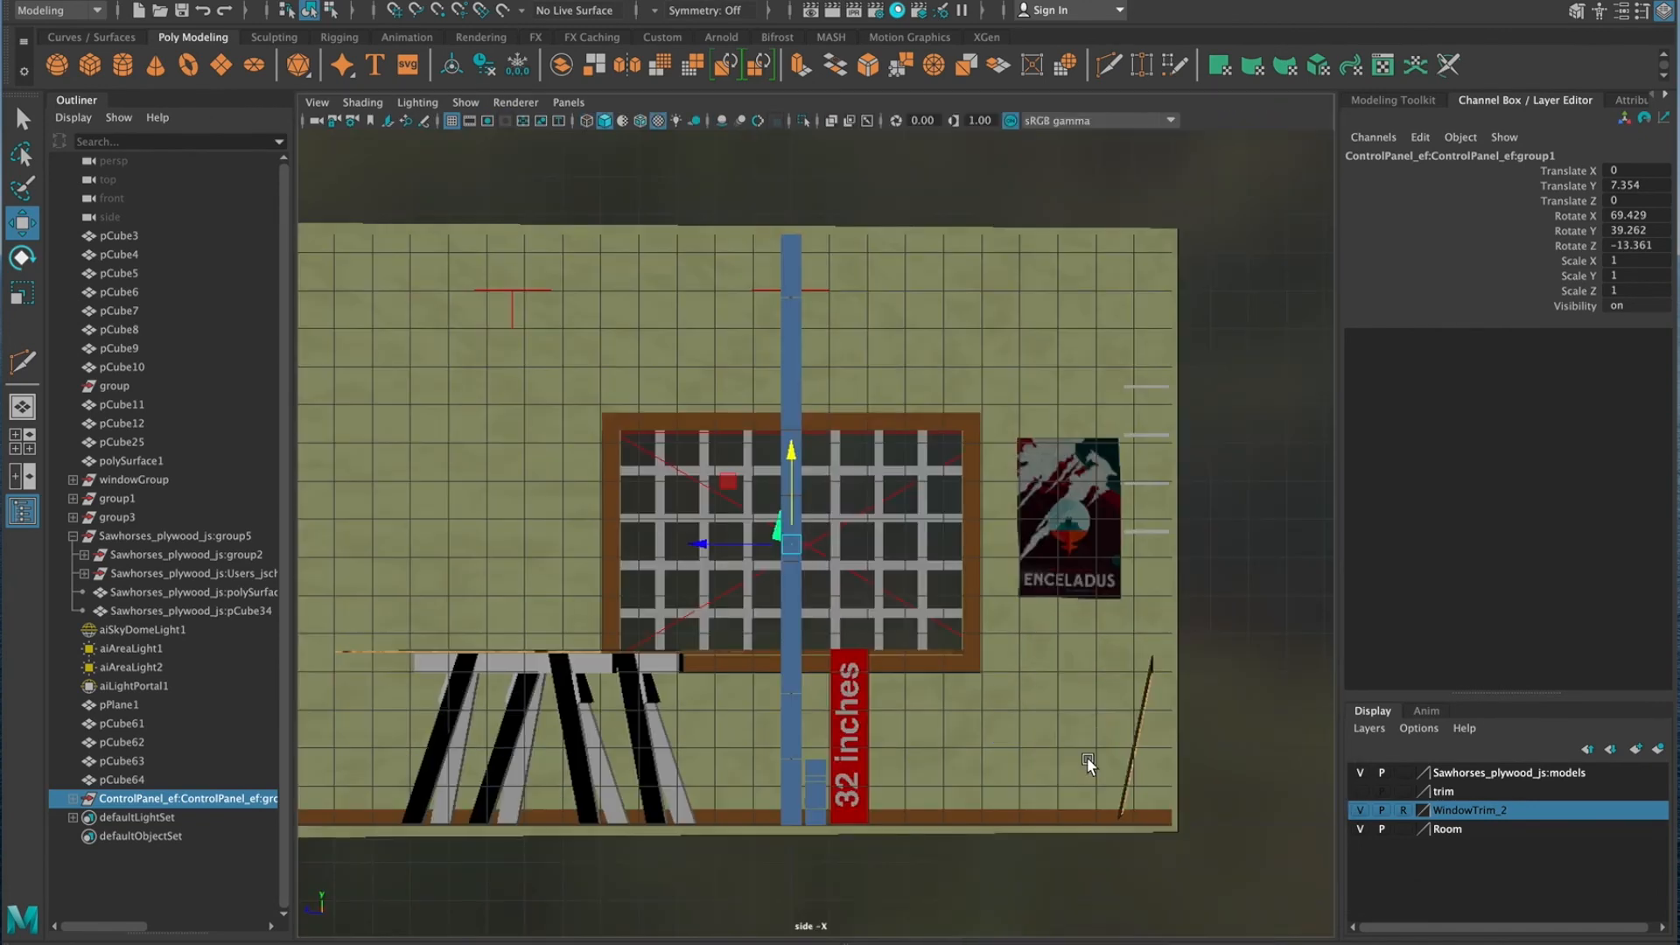
key(ctrl+z)
key(ctrl+z)
key(ctrl+z)
drag(786, 732, 970, 595)
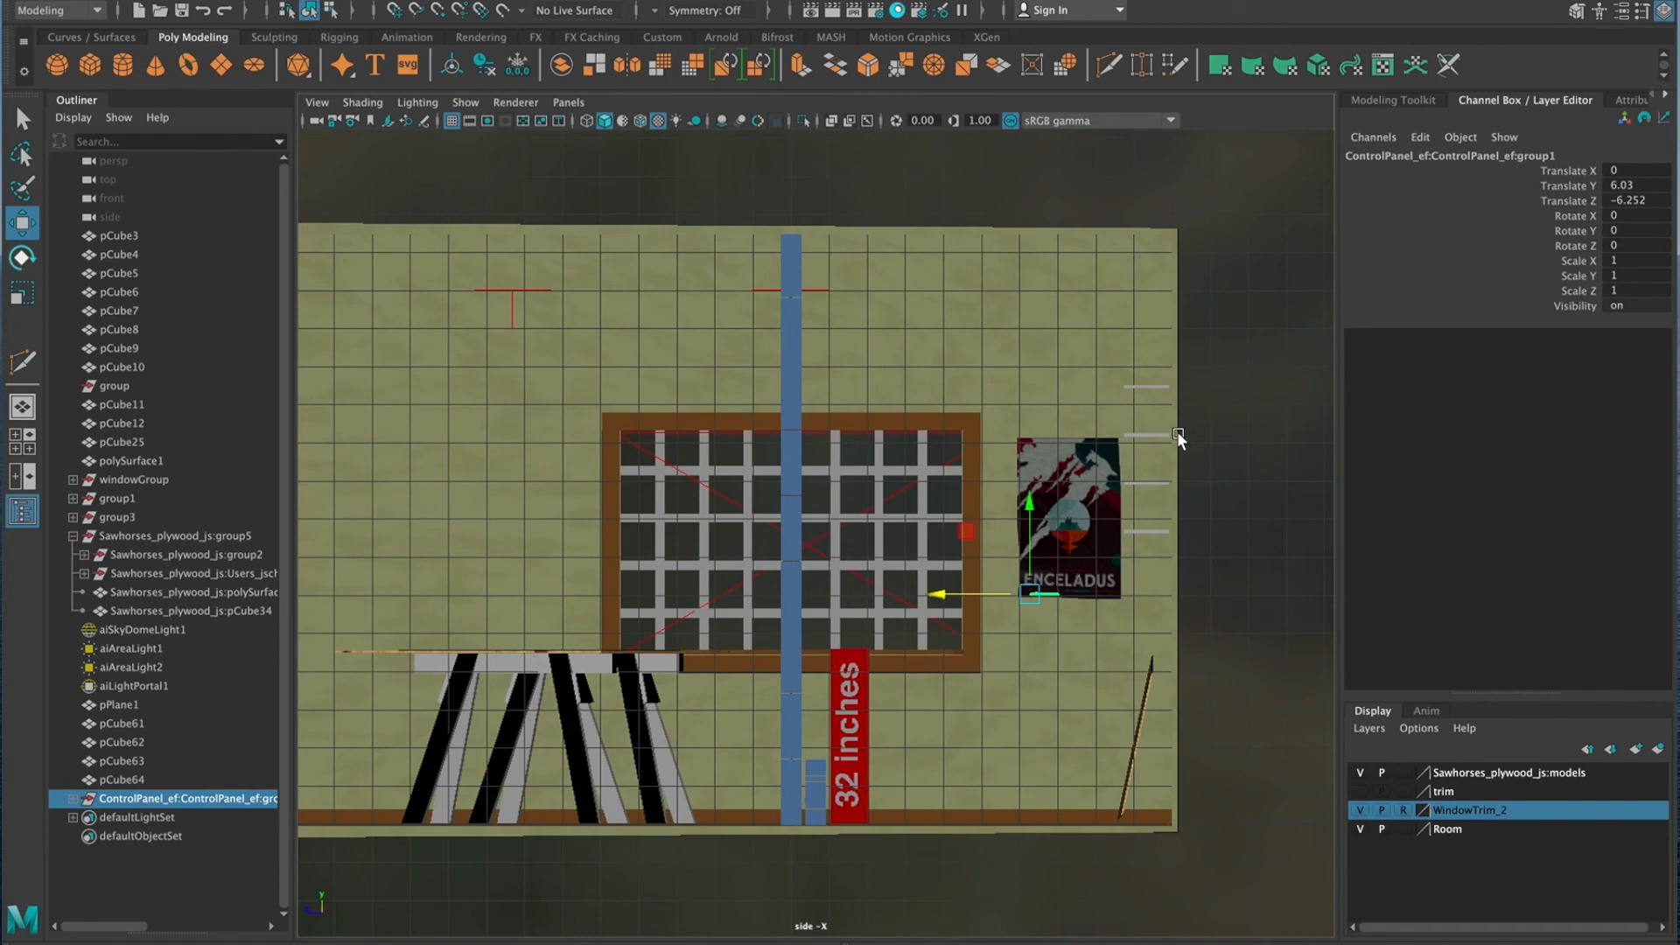
Stand the control panel upright and face it into the room with Rotate X 90 and Rotate Y 90
key(e)
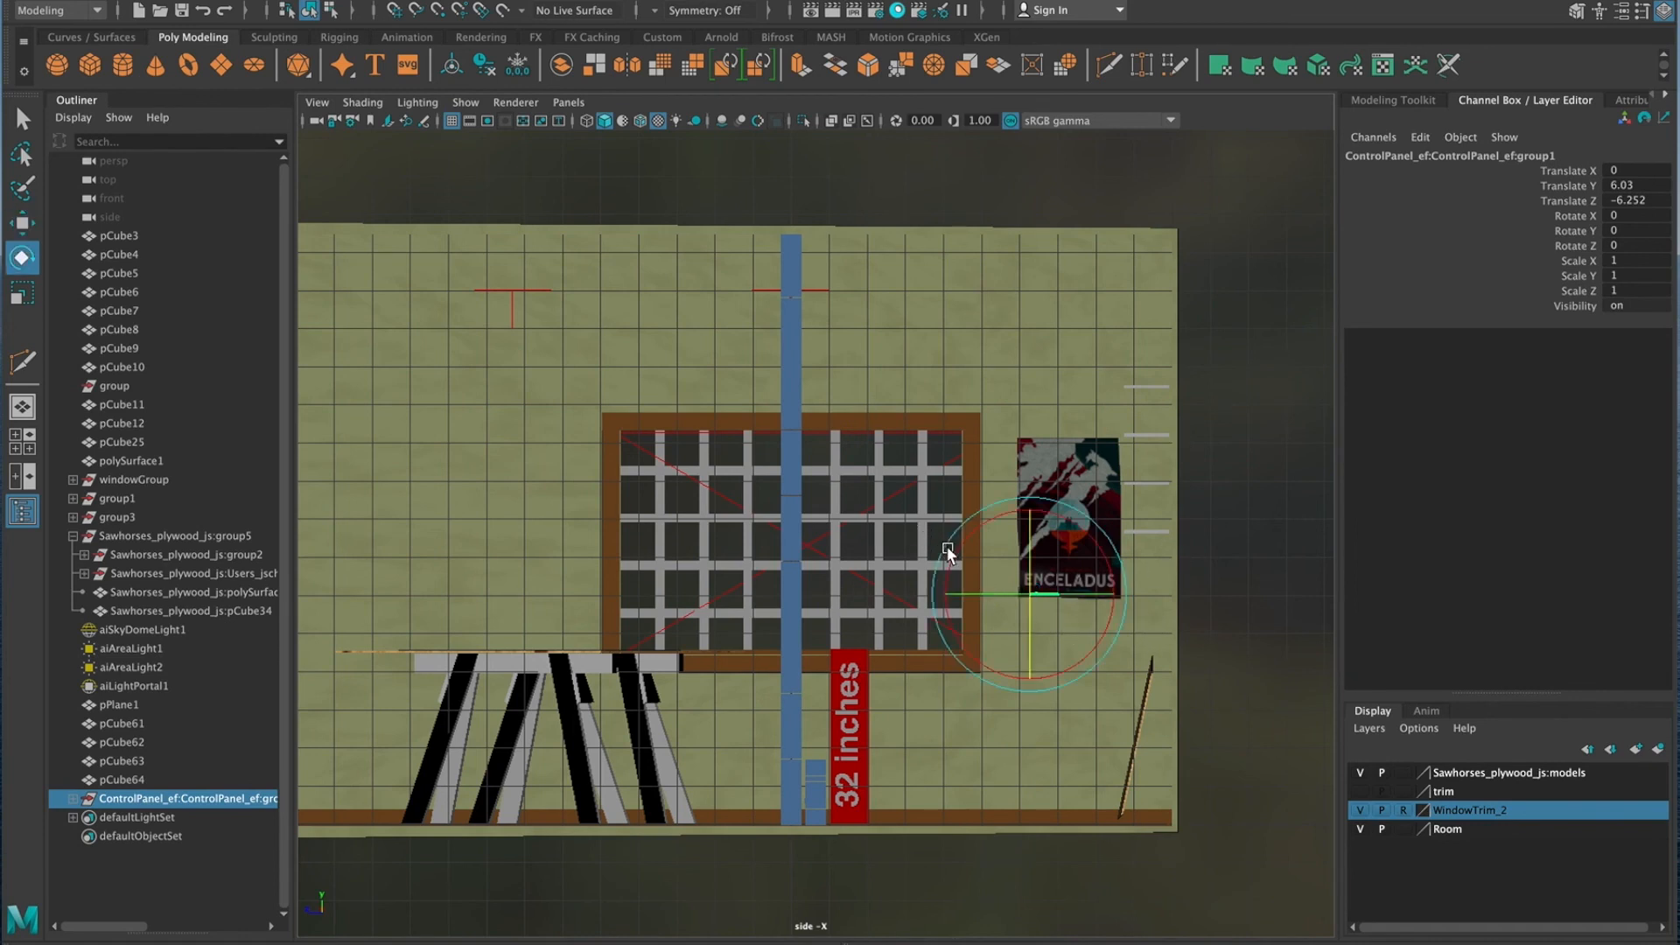
drag(955, 549, 968, 652)
click(1627, 215)
text(90)
key(Return)
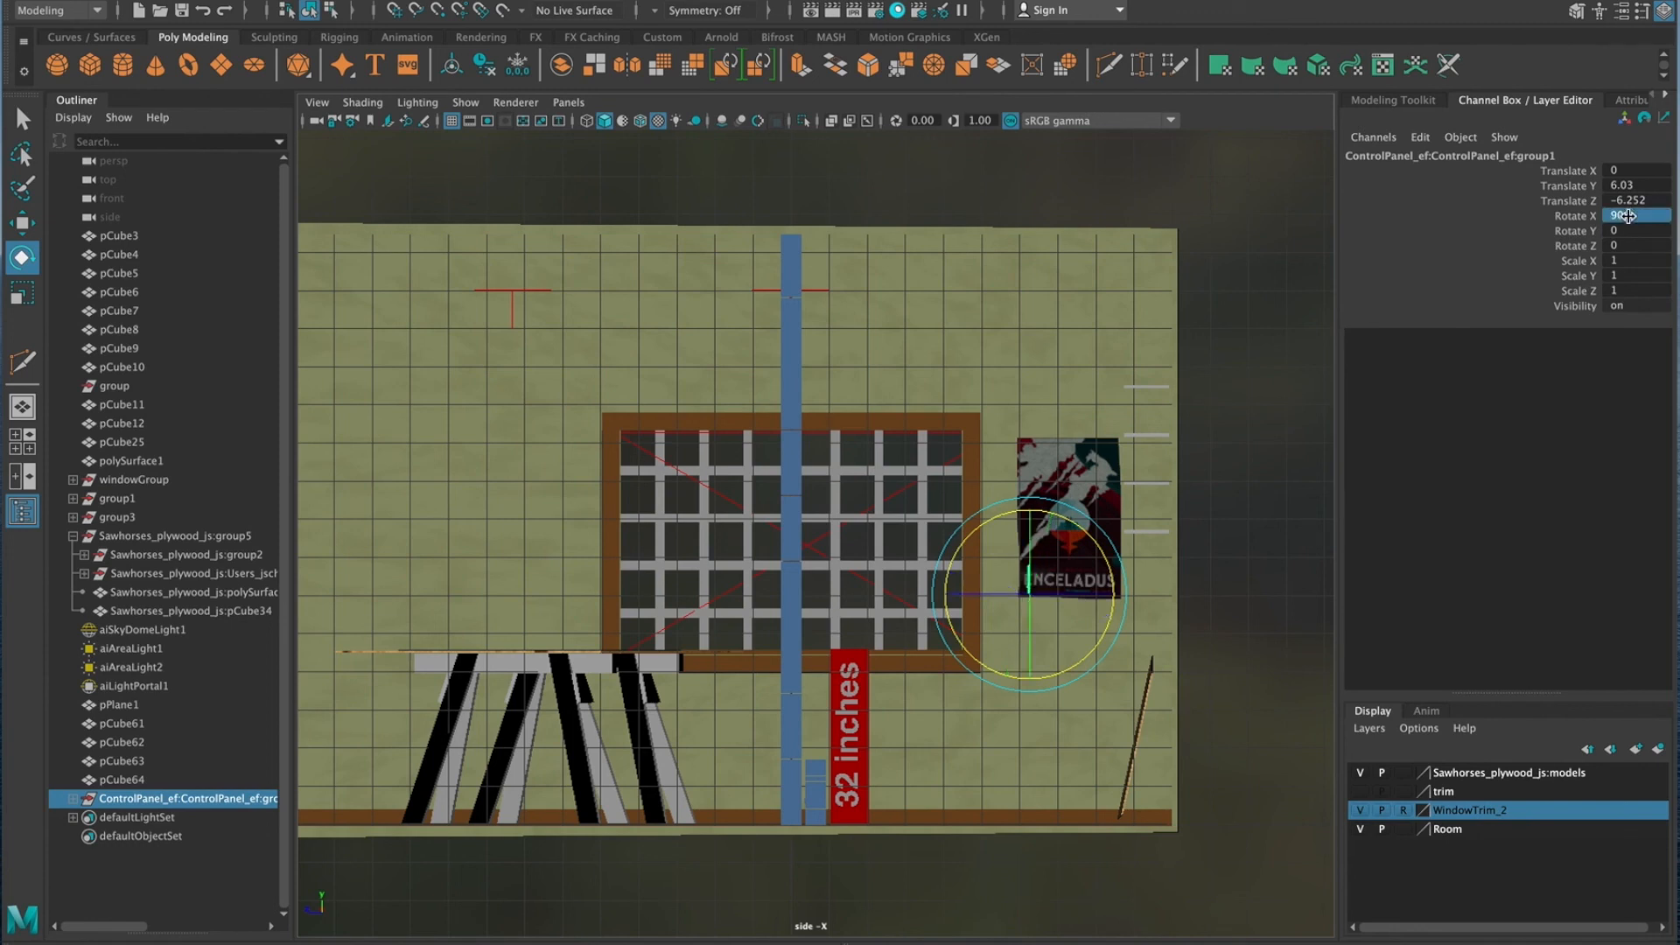
drag(999, 595, 1064, 597)
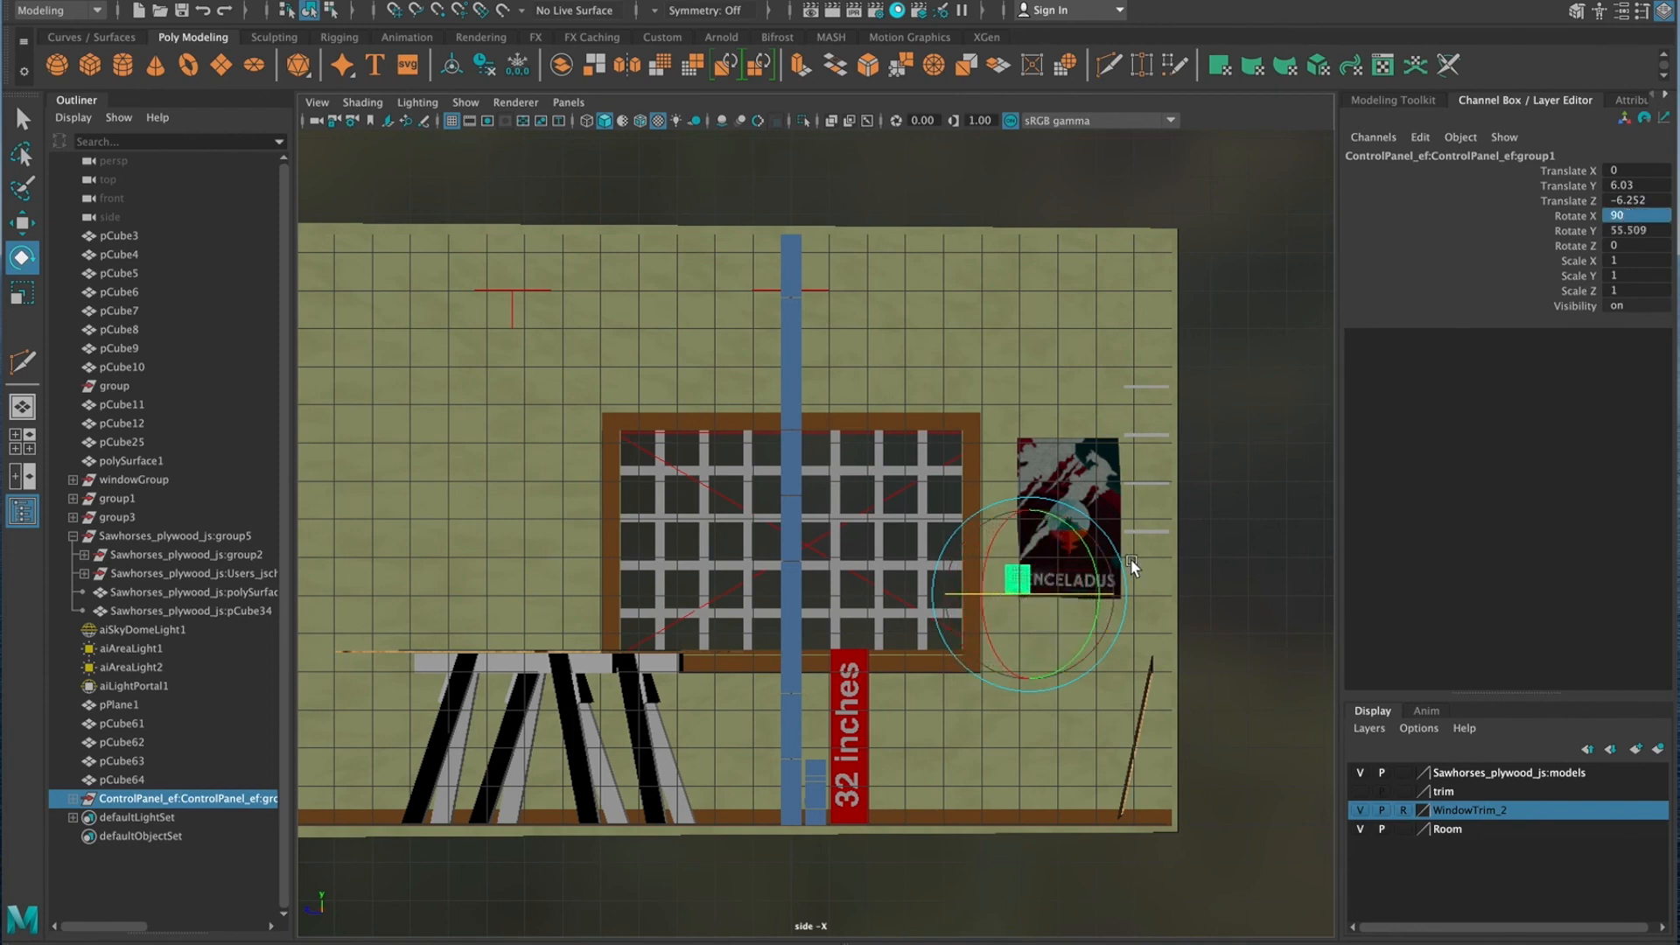
double_click(1631, 230)
text(90)
key(Return)
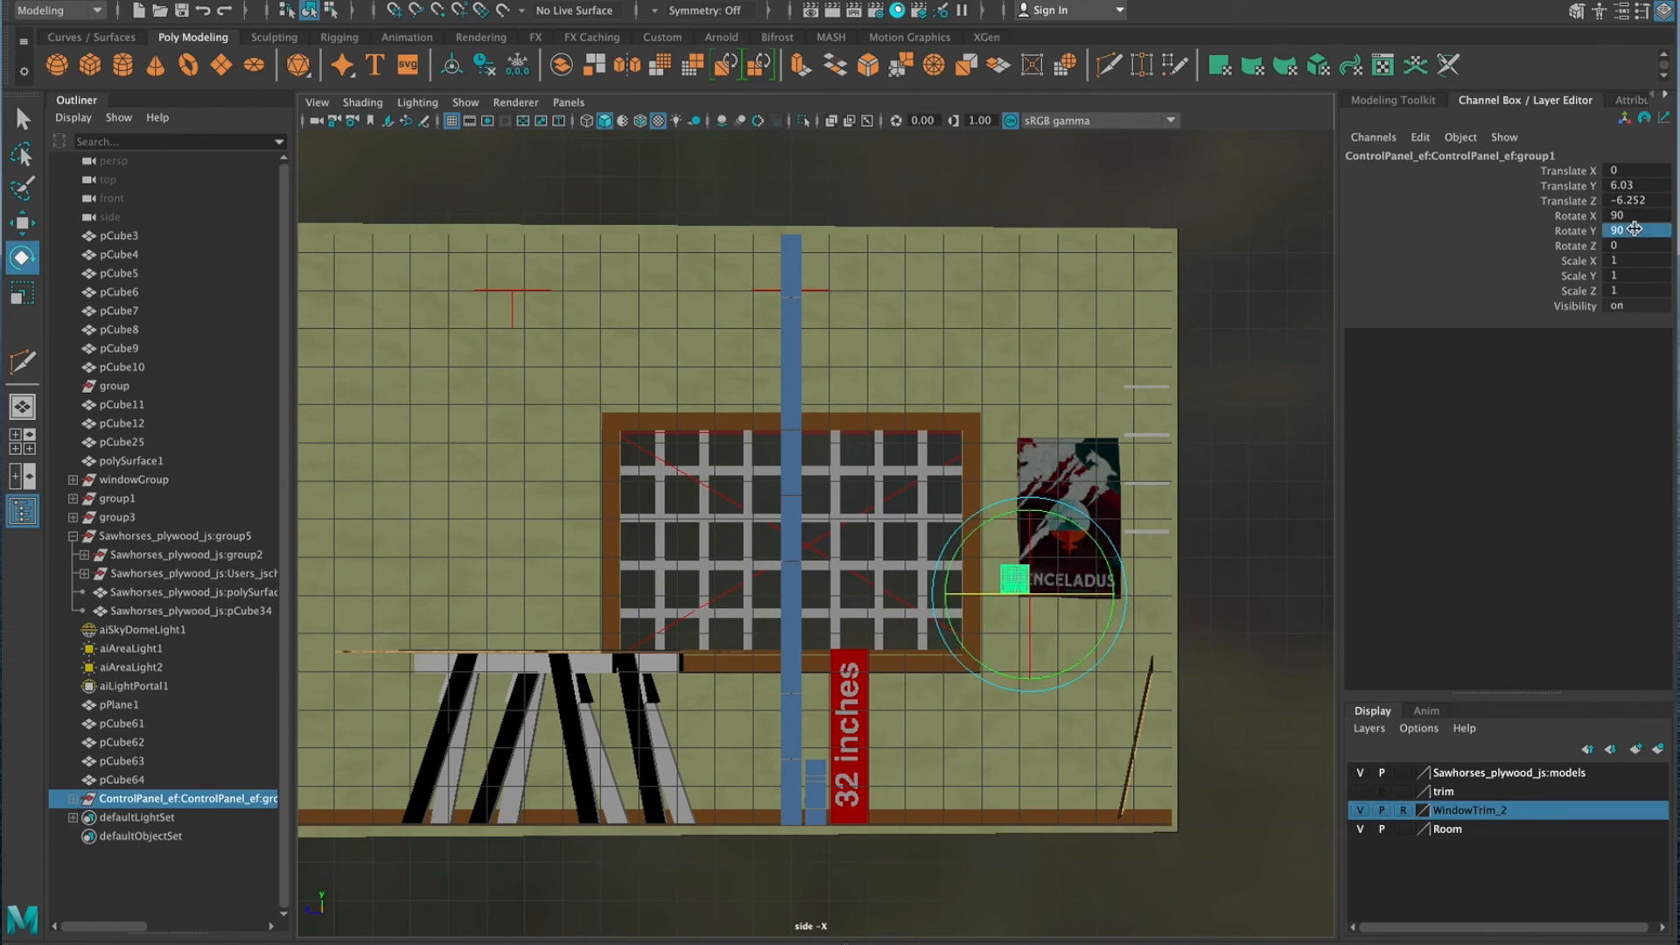
In the perspective view, move the control panel against the window wall, to about Translate X -13.95, Y 4.62 and Z -6.25
key(space)
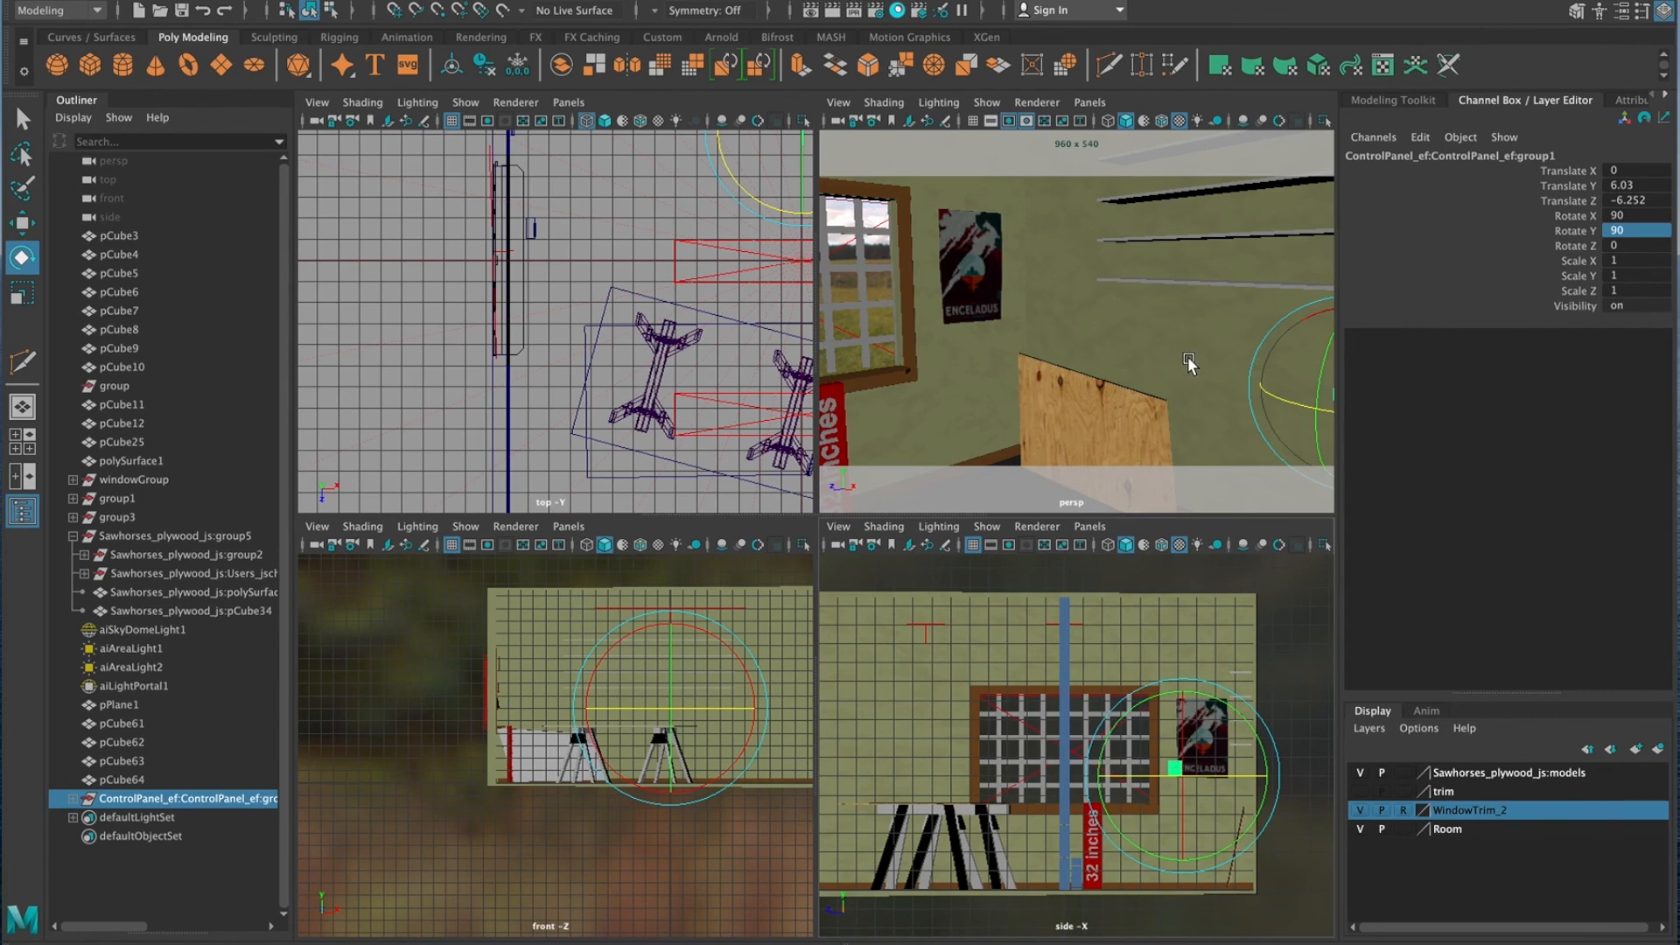
key(space)
alt+drag(1068, 405, 882, 463)
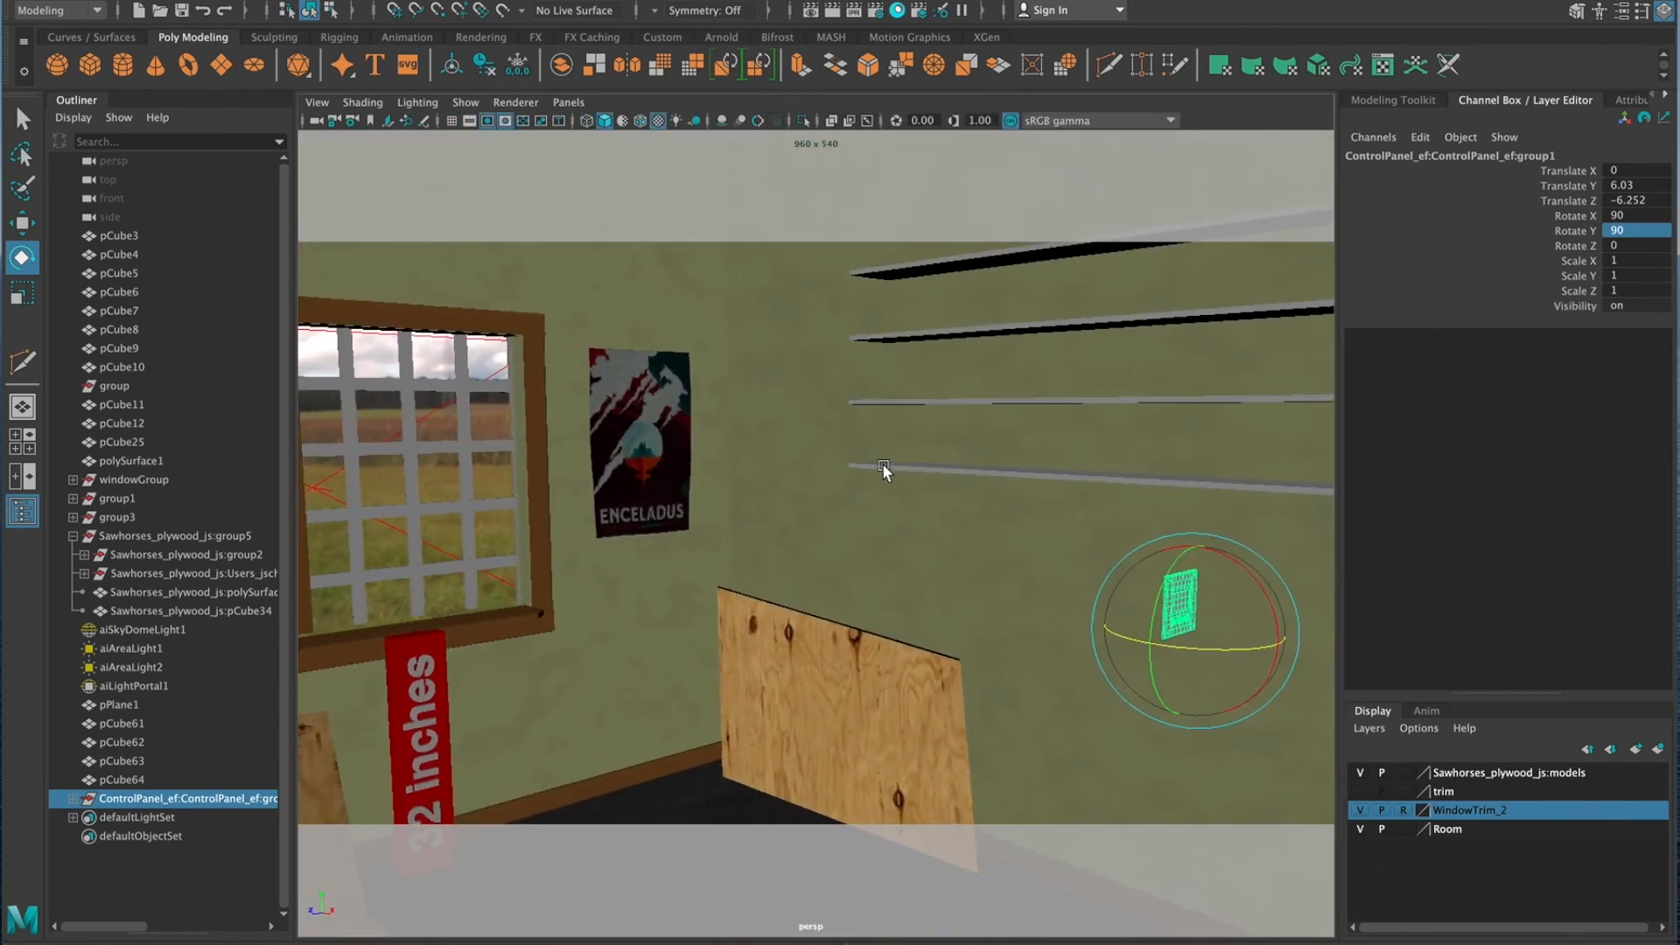
key(w)
drag(1230, 643, 540, 717)
drag(612, 437, 613, 506)
drag(525, 612, 536, 609)
Slide the control panel along the wall past the window and raise it, to about Translate Y 6.45 and Translate Z 7.35
alt+right_drag(770, 603, 896, 589)
alt+middle_drag(896, 589, 1417, 534)
alt+middle_drag(1029, 614, 1332, 550)
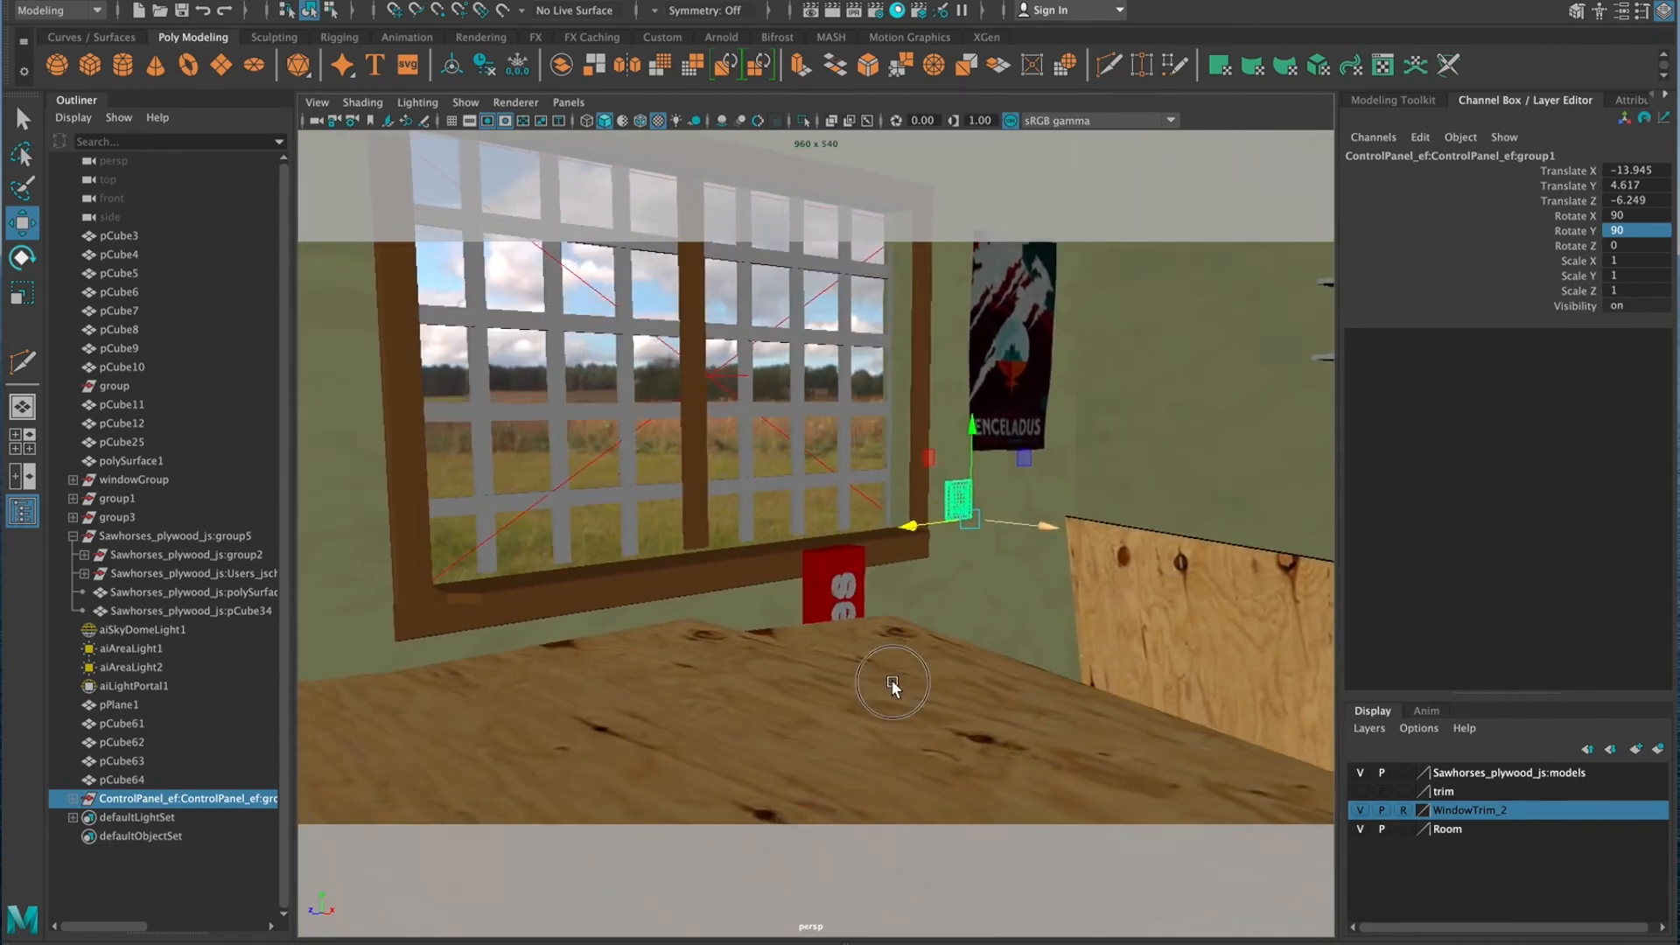
alt+drag(891, 685, 943, 628)
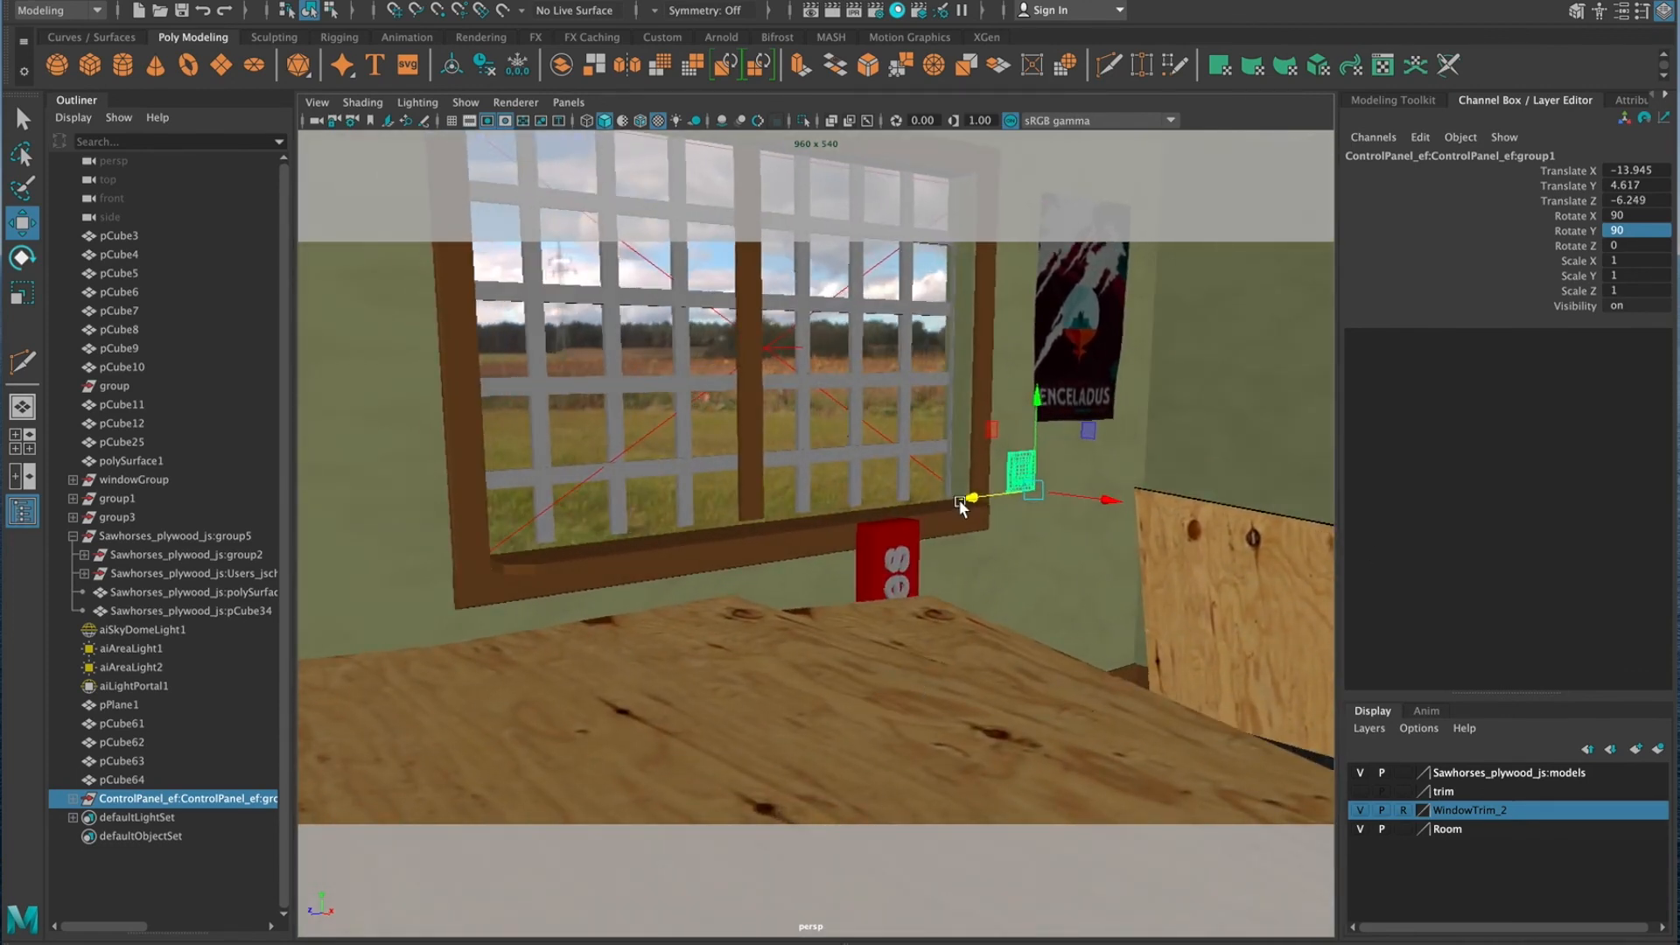
drag(960, 502, 288, 569)
scroll(592, 626, down, 3)
scroll(592, 623, down, 5)
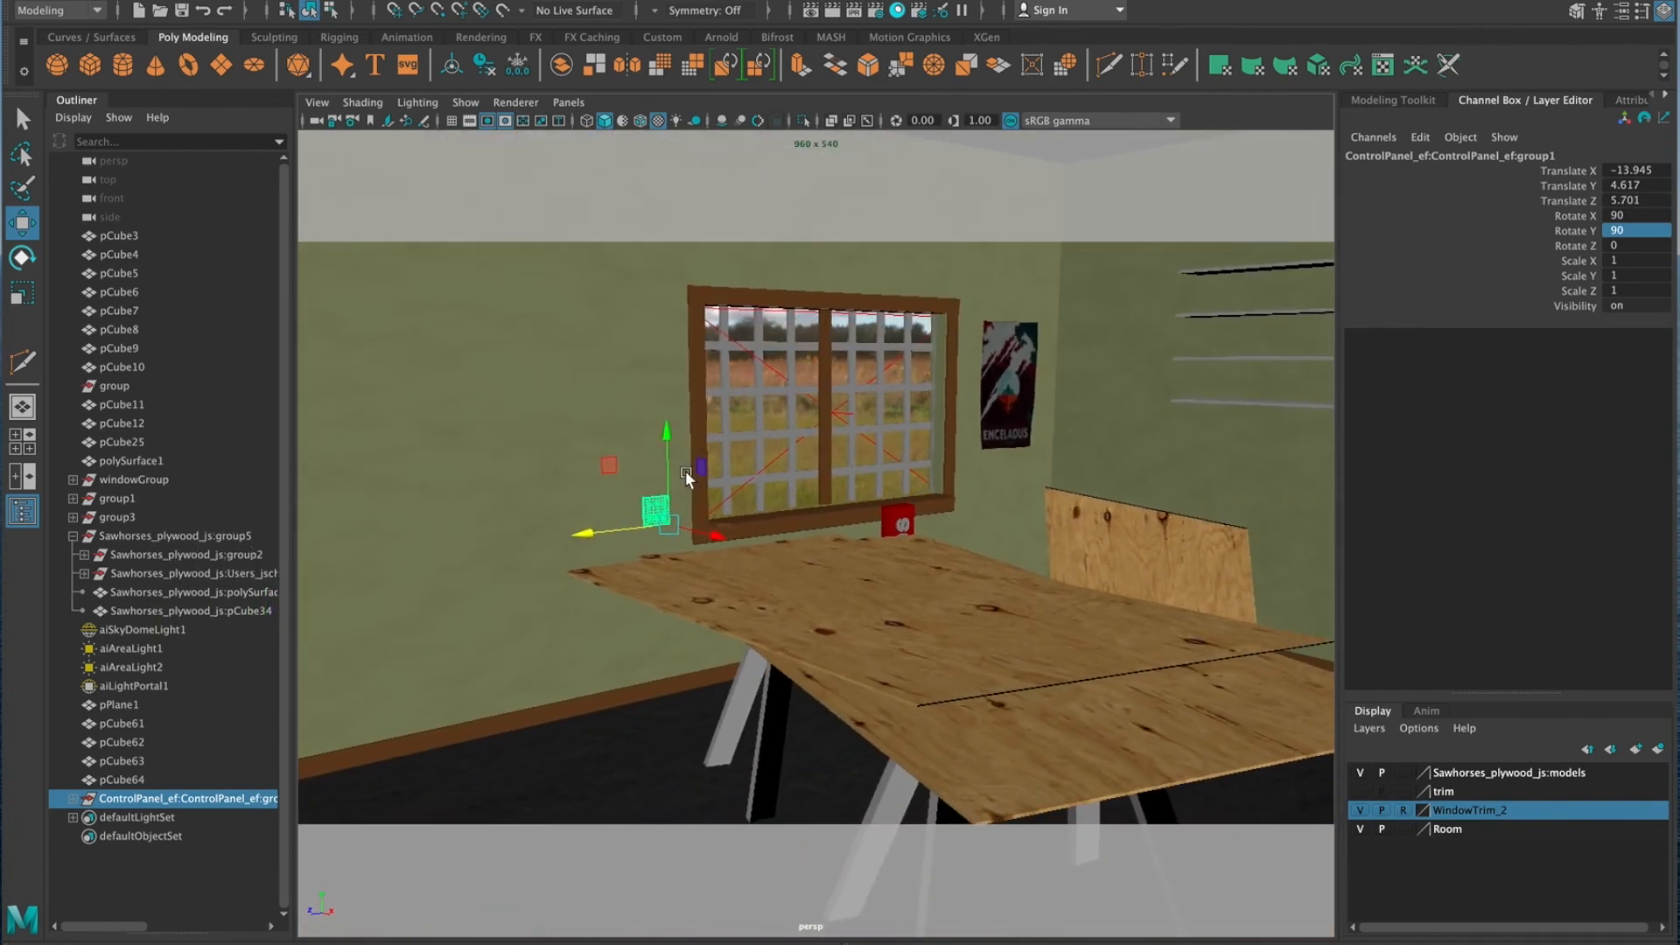
drag(657, 428, 658, 388)
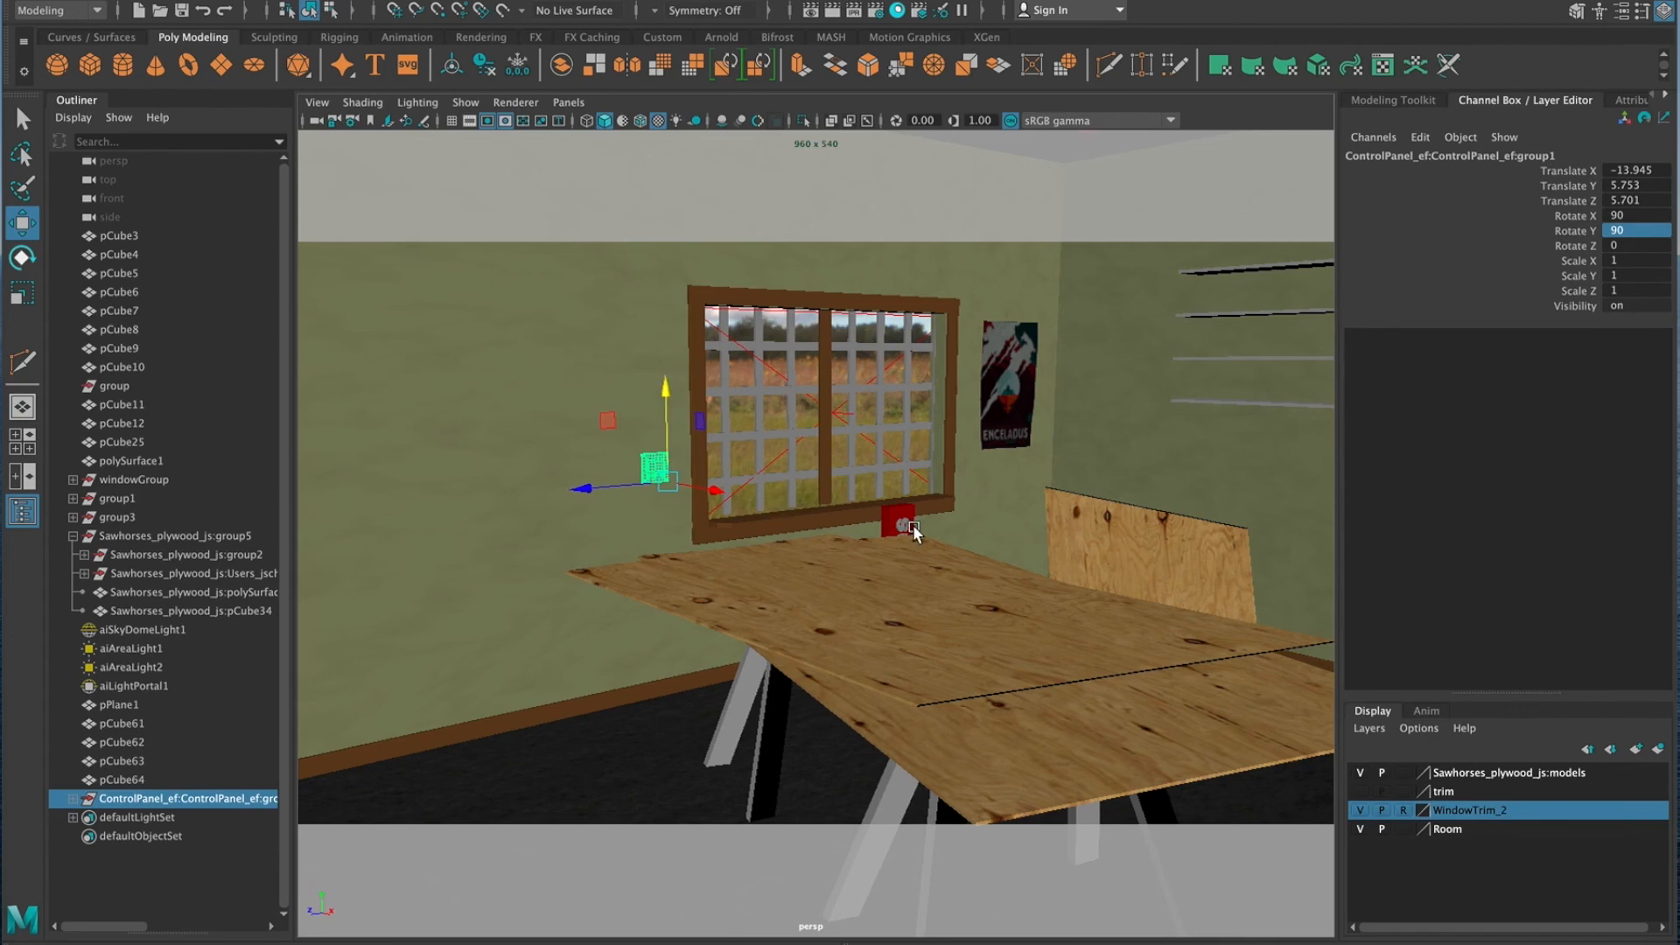
drag(663, 480, 667, 572)
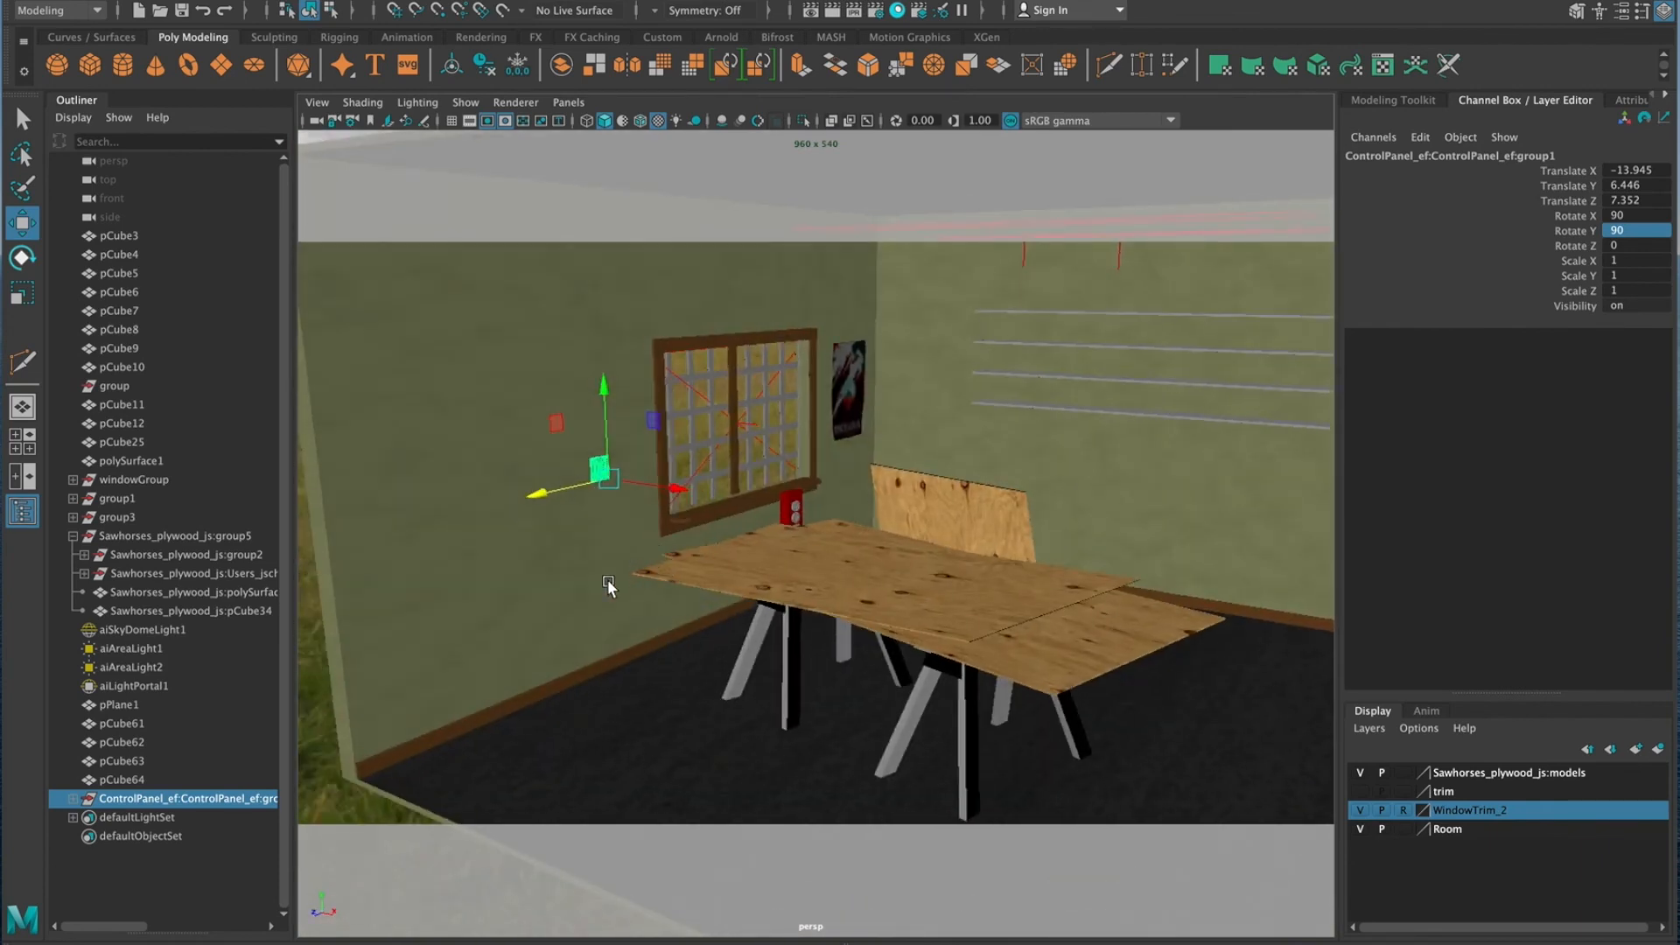
Deselect the control panel and check its placement on the wall beside the window
click(697, 691)
alt+right_drag(753, 688, 656, 697)
alt+drag(656, 697, 592, 686)
alt+right_drag(866, 711, 1163, 726)
alt+right_drag(522, 375, 638, 554)
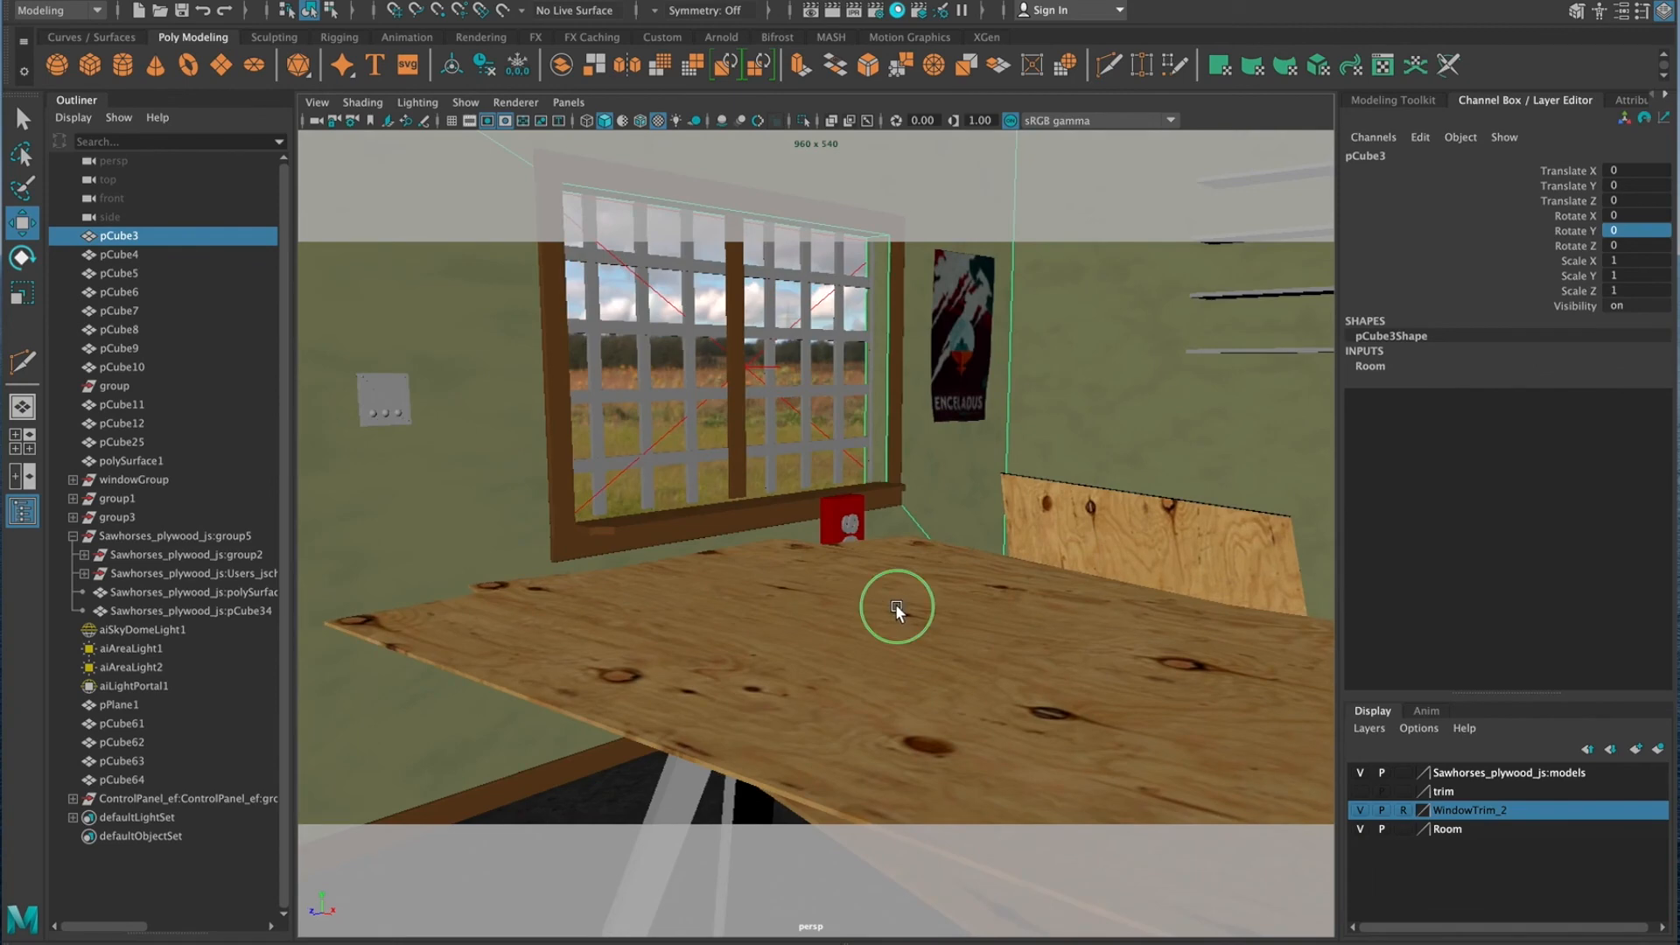